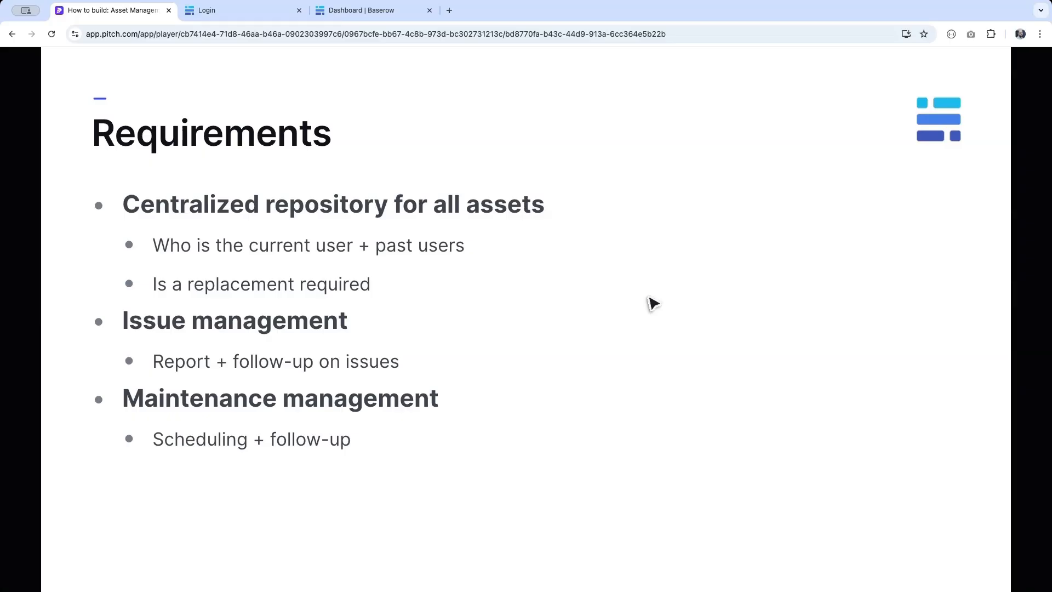
- Advance the Pitch deck to the Solution demo slide and switch to the asset app's login tab
key("Right")
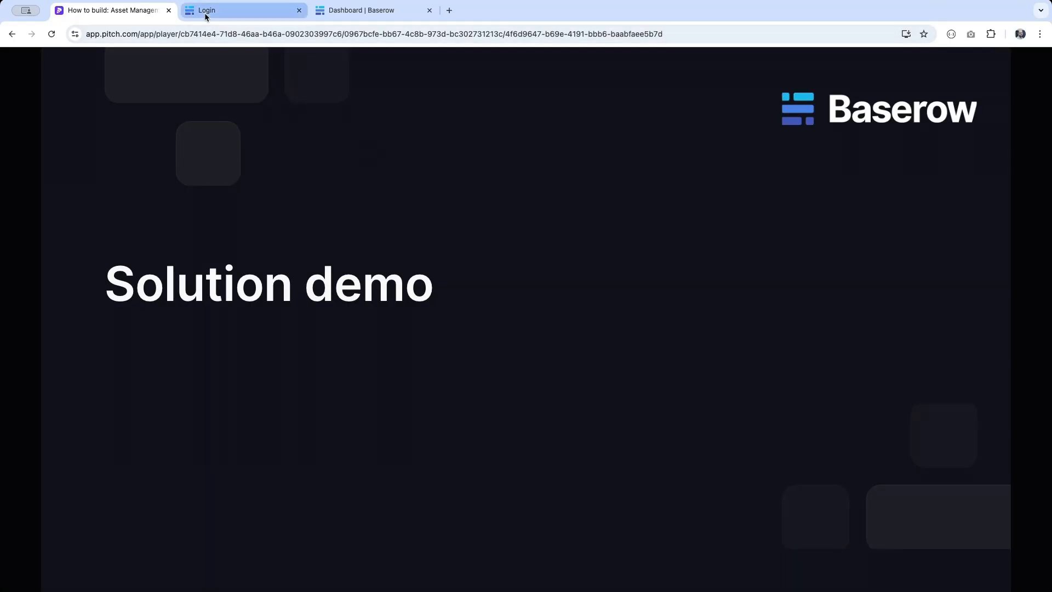
left_click(230, 11)
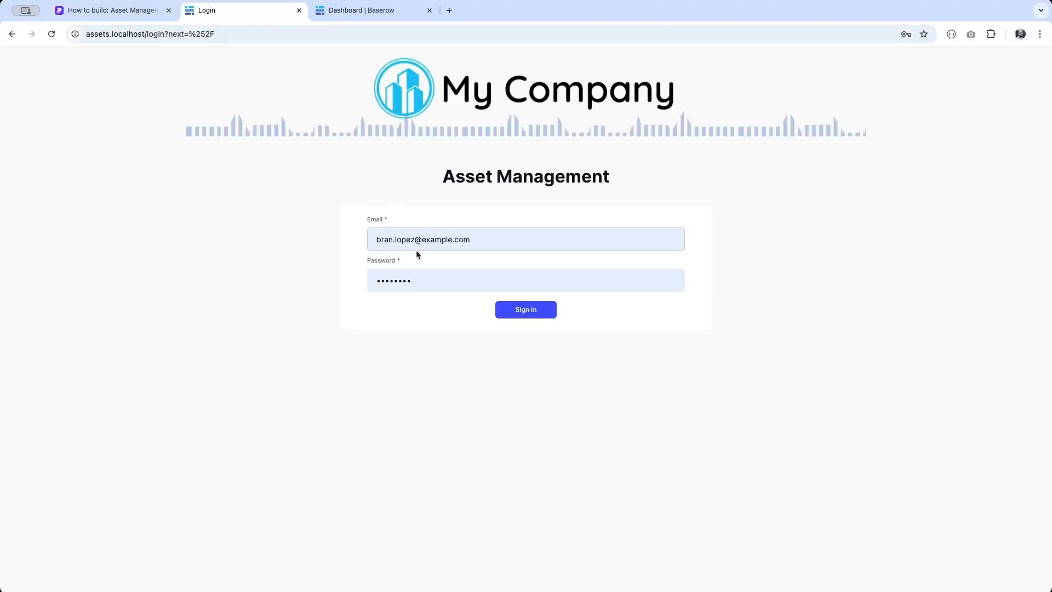
- Sign in, open MacBook Pro 14 (SN908765), preview Request a replacement, and start a new issue report
left_click(519, 313)
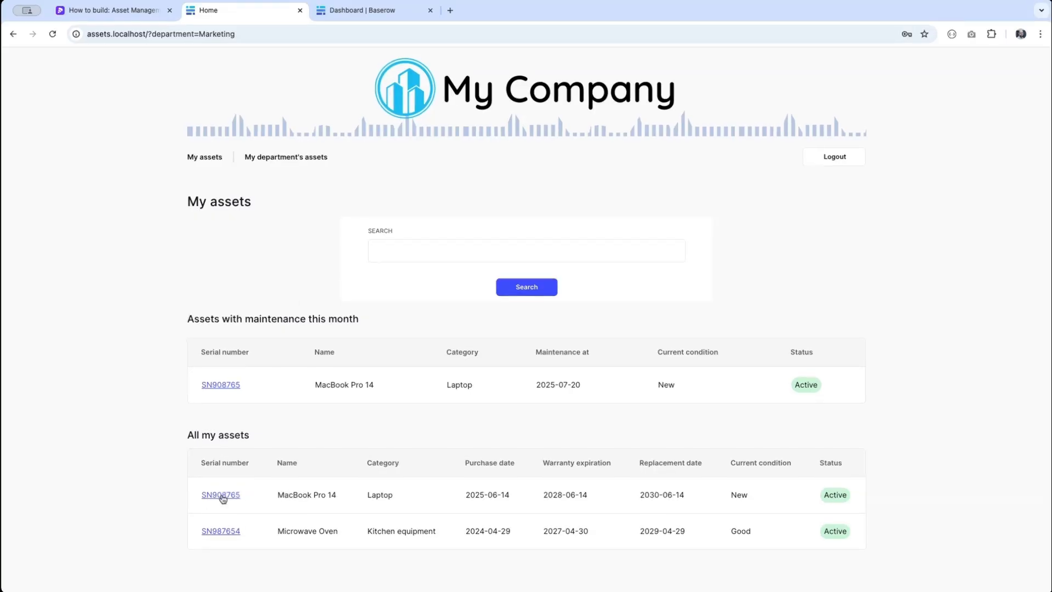
left_click(222, 497)
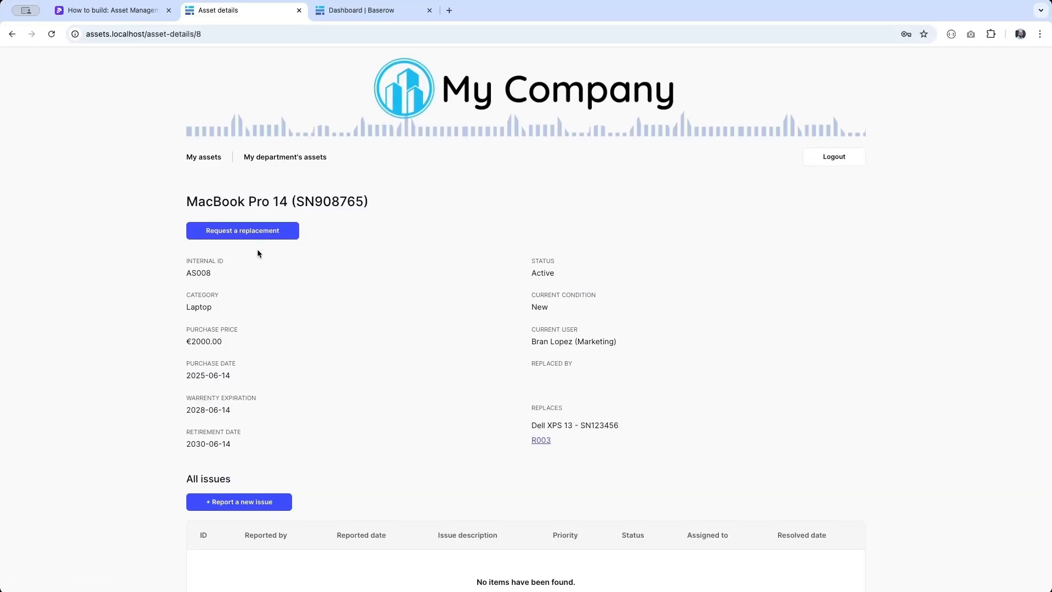
left_click(241, 235)
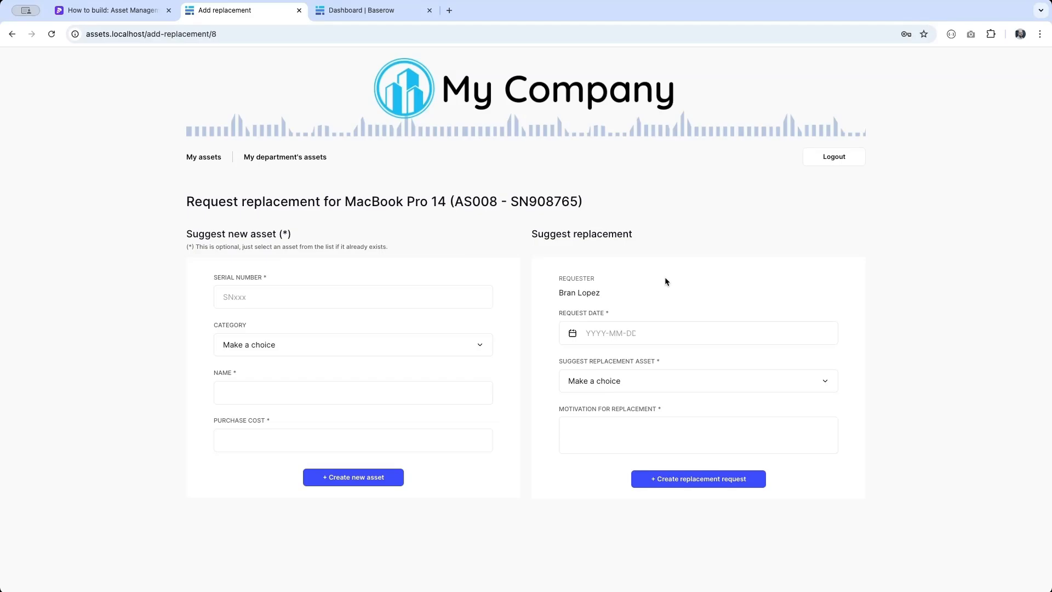
left_click(11, 34)
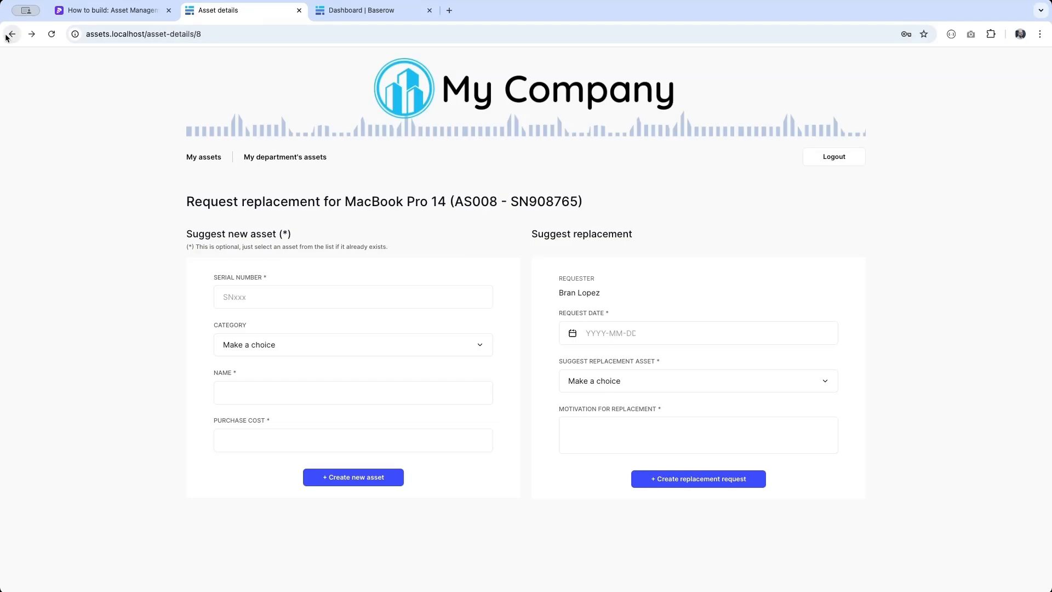
scroll(109, 196, "down", 4)
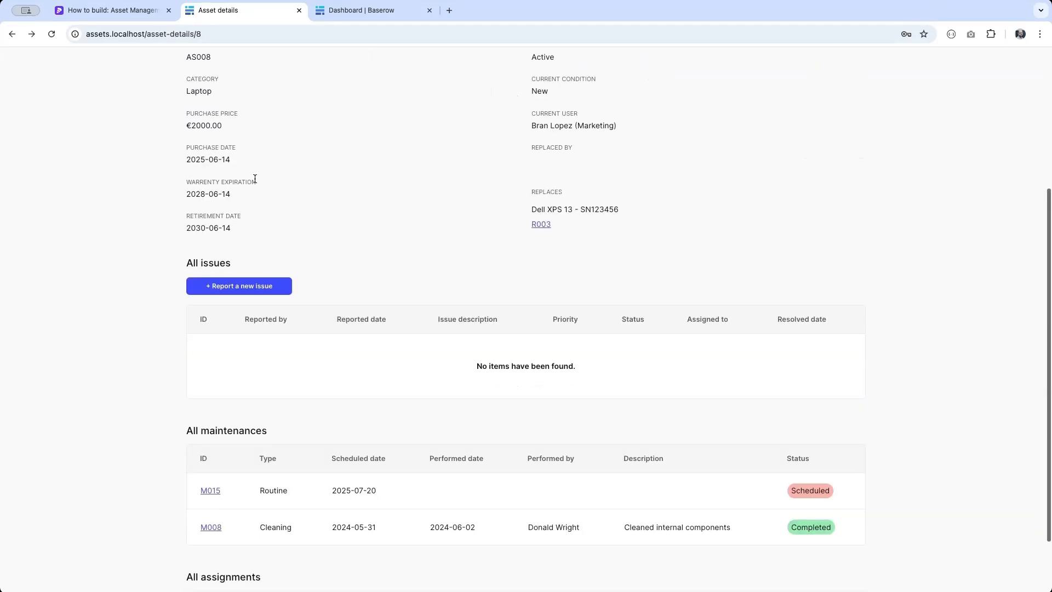
left_click(232, 290)
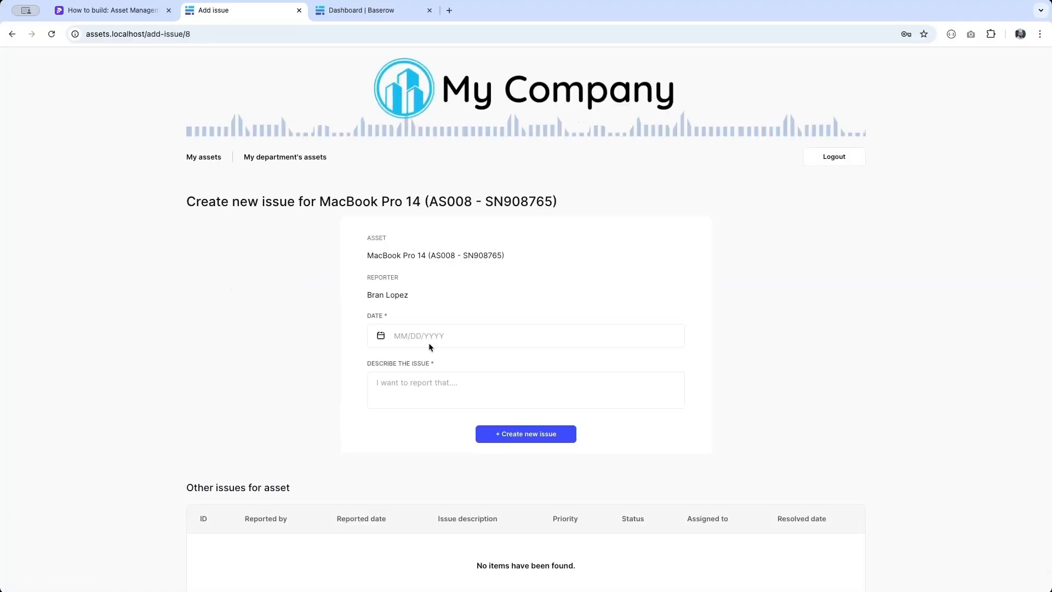
- Submit issue 'Crashes a lot' dated 07/11/2025 for the MacBook Pro 14, creating I013
left_click(406, 337)
left_click(475, 431)
left_click(591, 395)
type("Crashes a lot")
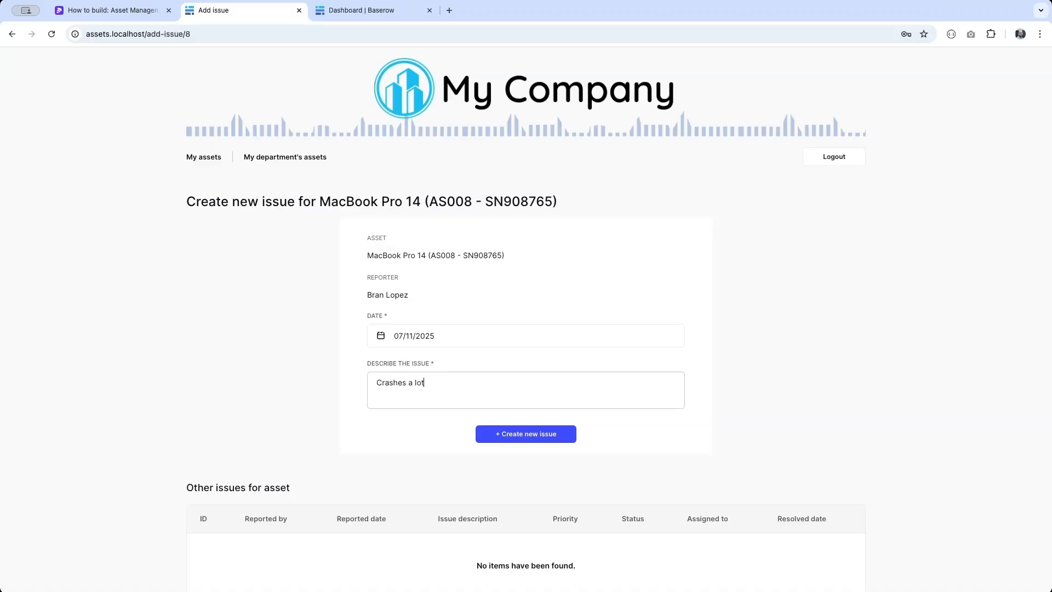
left_click(551, 435)
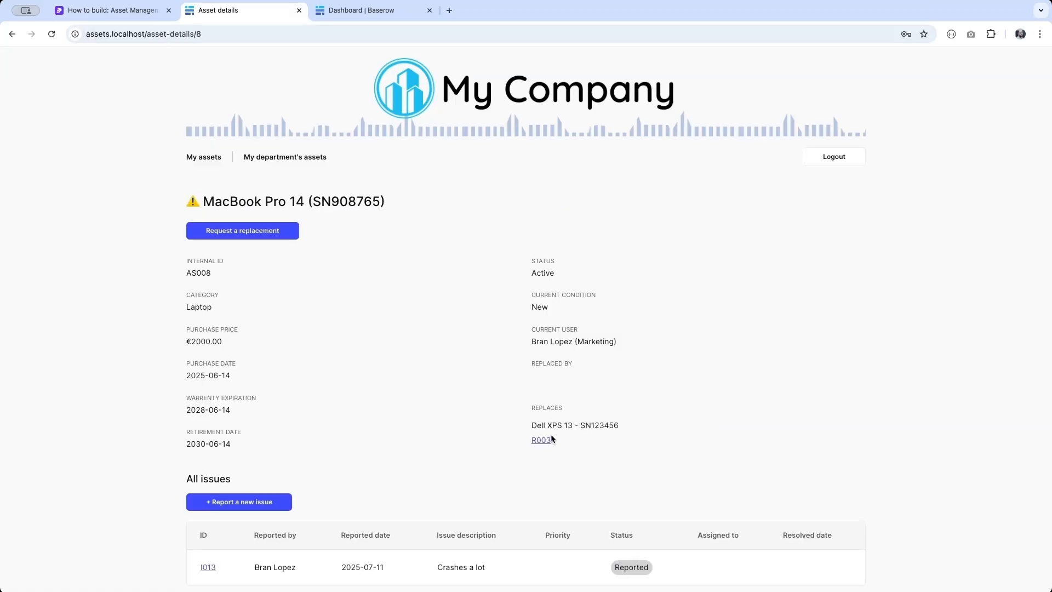
scroll(548, 437, "down", 2)
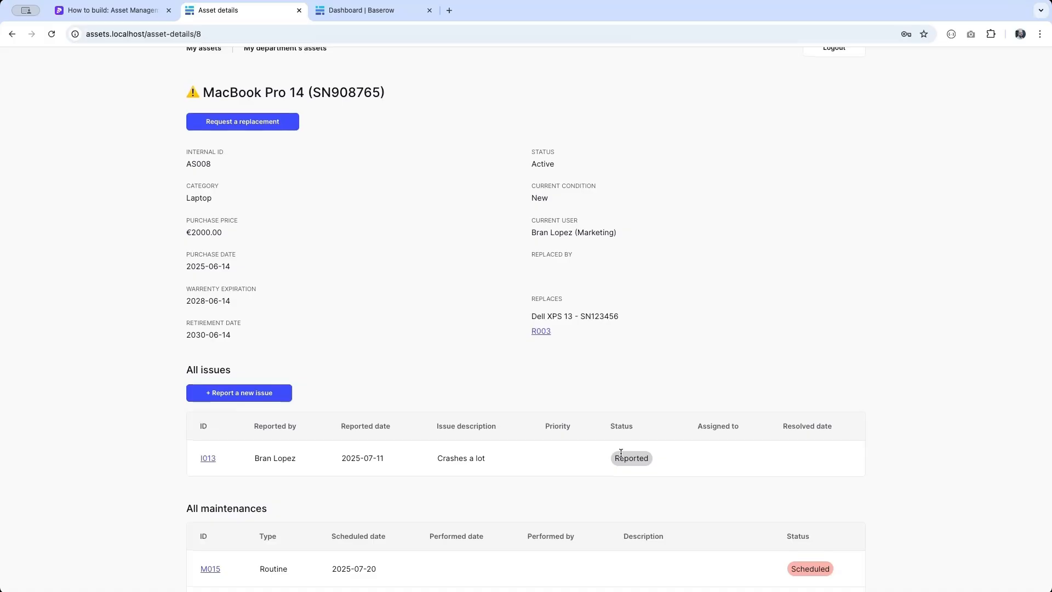
scroll(771, 219, "up", 2)
- Log out, sign back in with another saved account, and view the active issues list
left_click(843, 159)
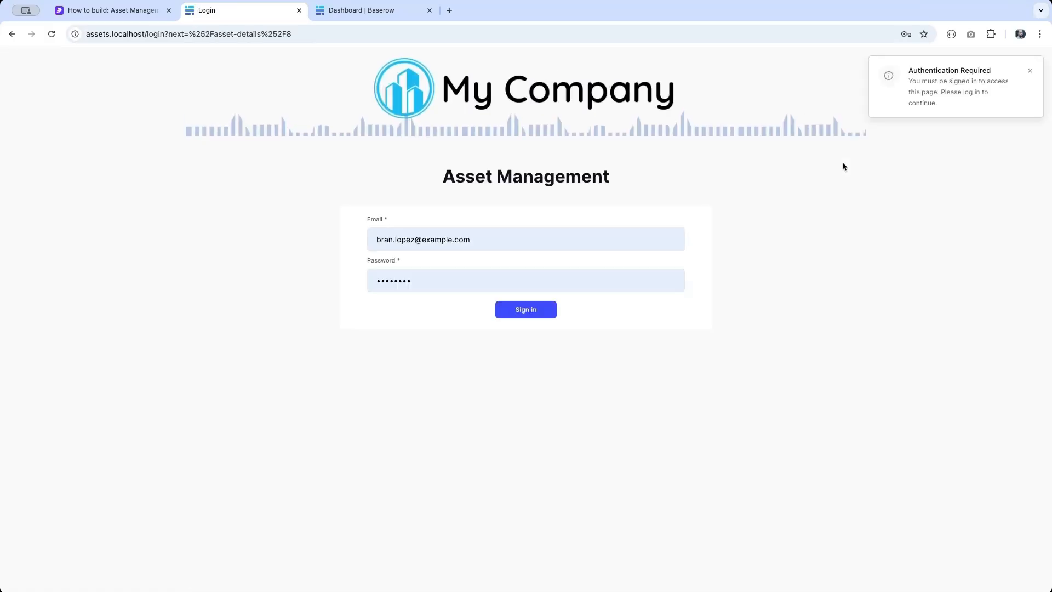
left_click(481, 242)
key("ctrl+a")
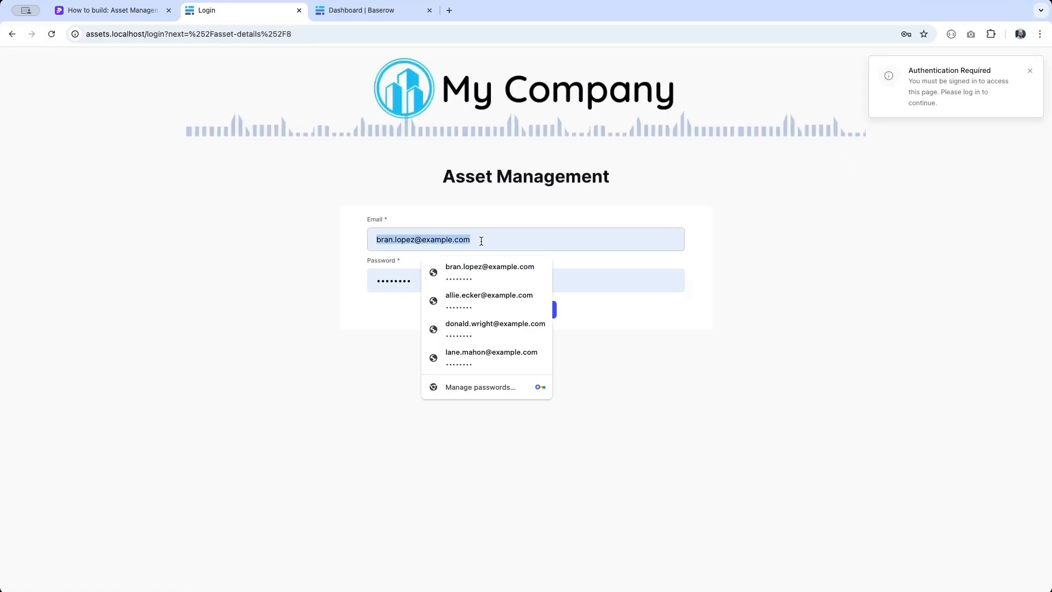
left_click(471, 266)
left_click(514, 310)
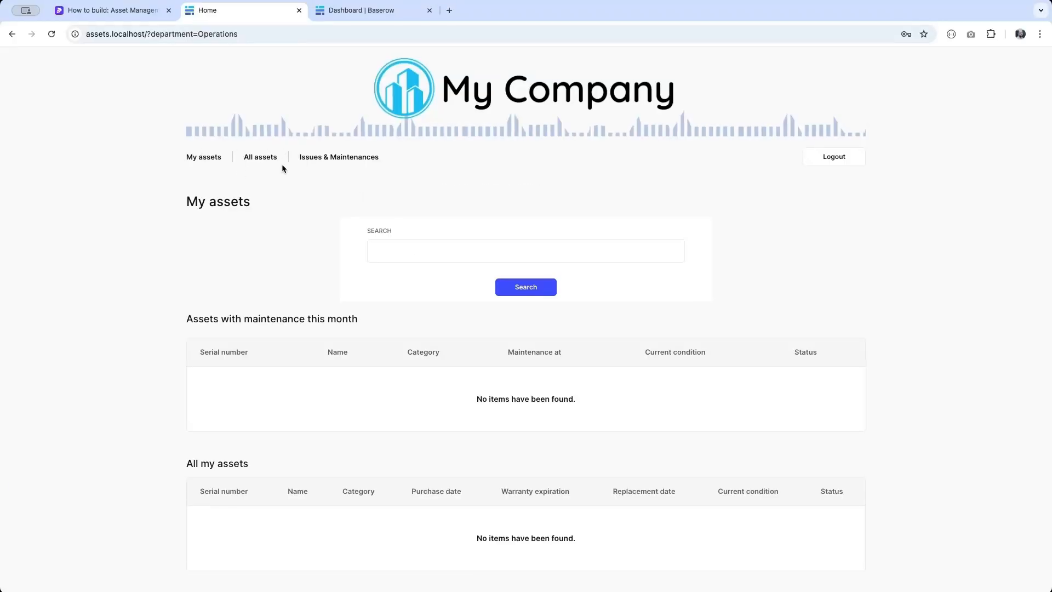
left_click(326, 158)
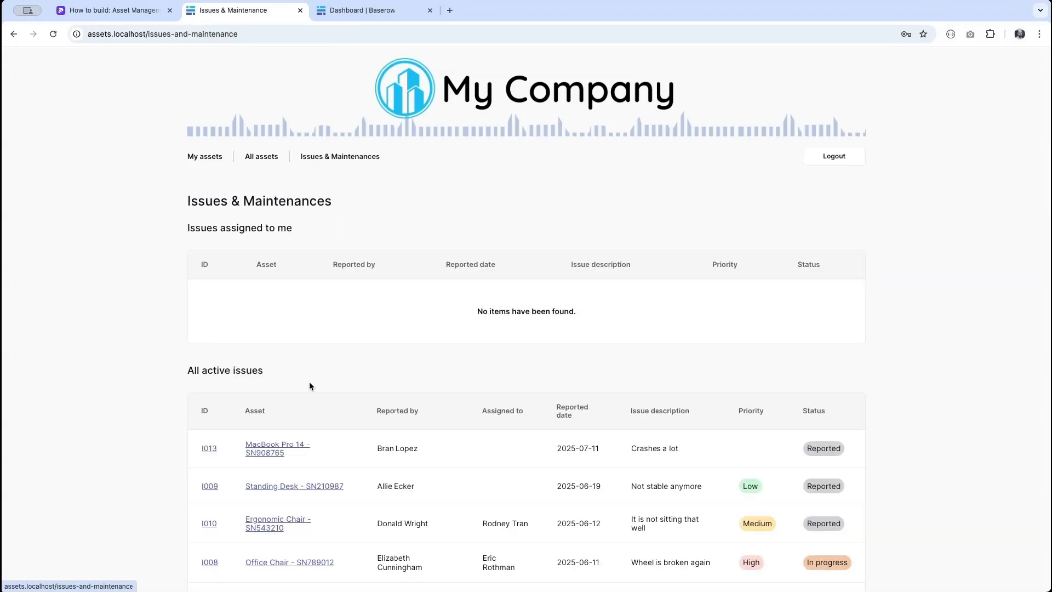
scroll(301, 351, "down", 2)
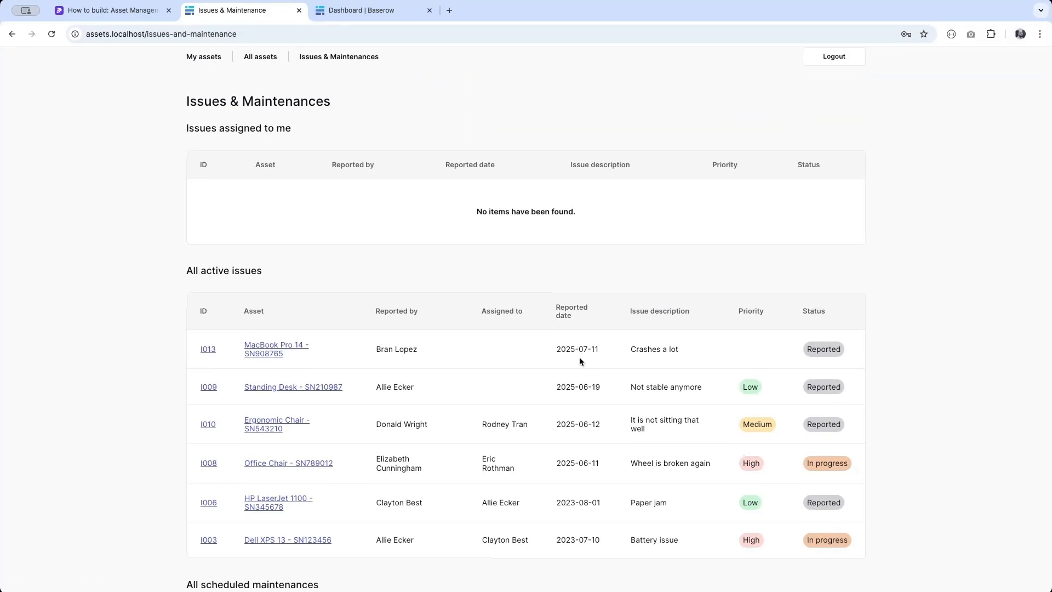
- Triage issue I013: priority Low, status In progress, assigned to a technician, and save
left_click(214, 349)
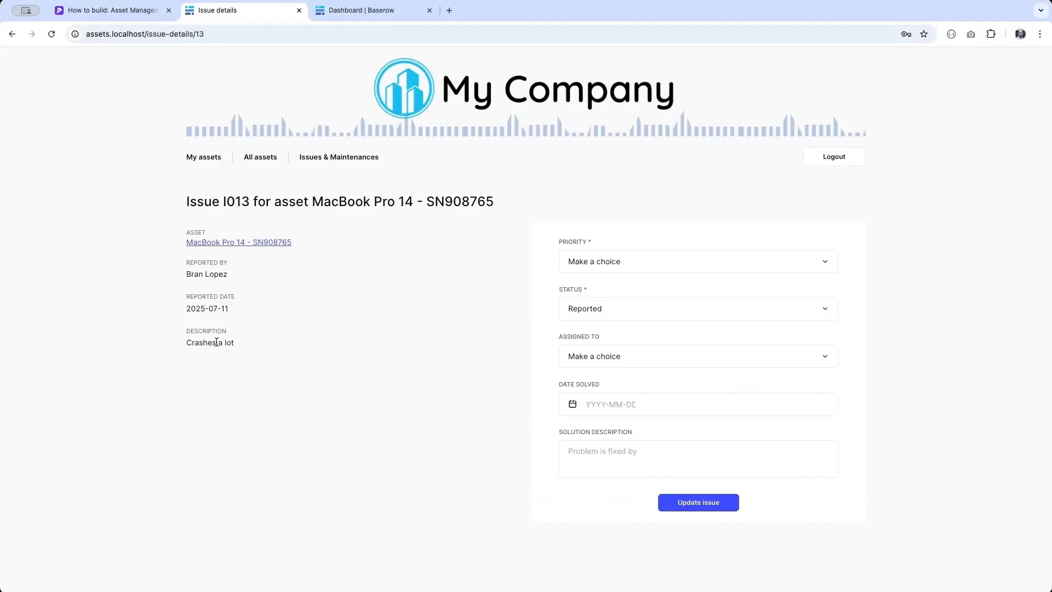
left_click(612, 261)
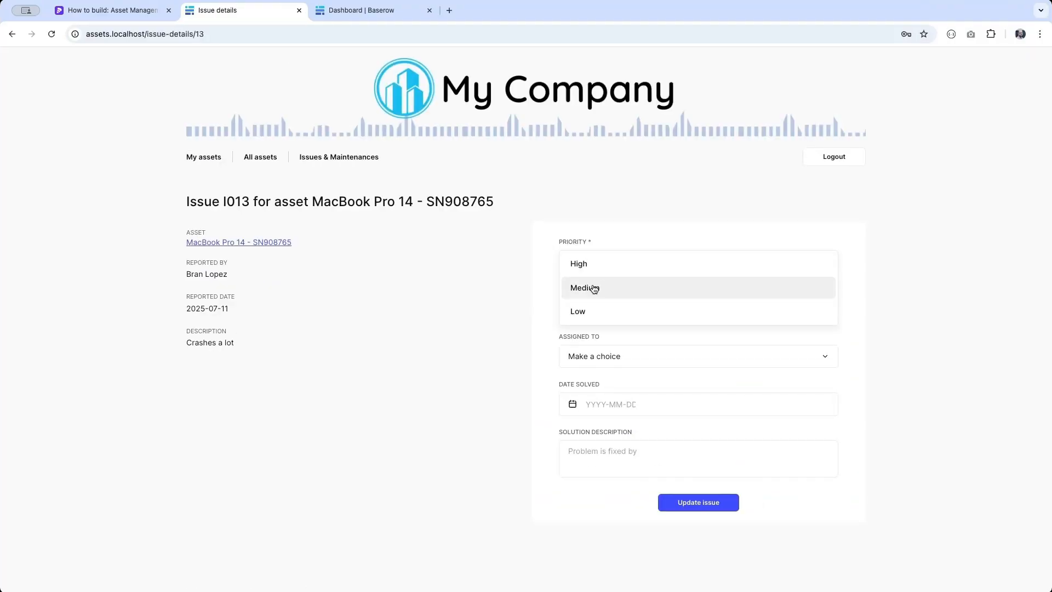
left_click(583, 310)
left_click(601, 308)
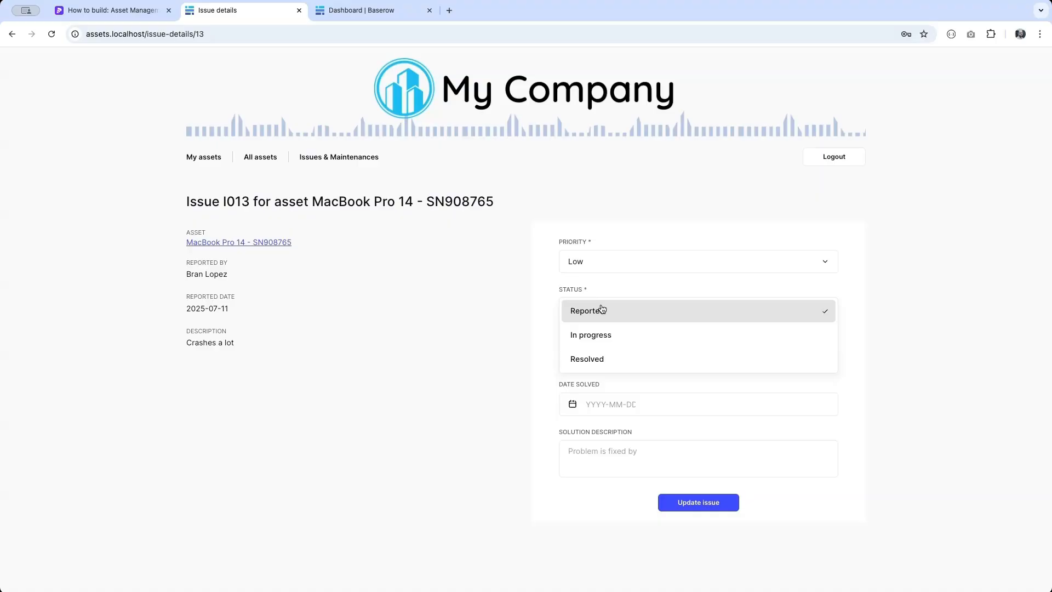
left_click(597, 334)
left_click(617, 357)
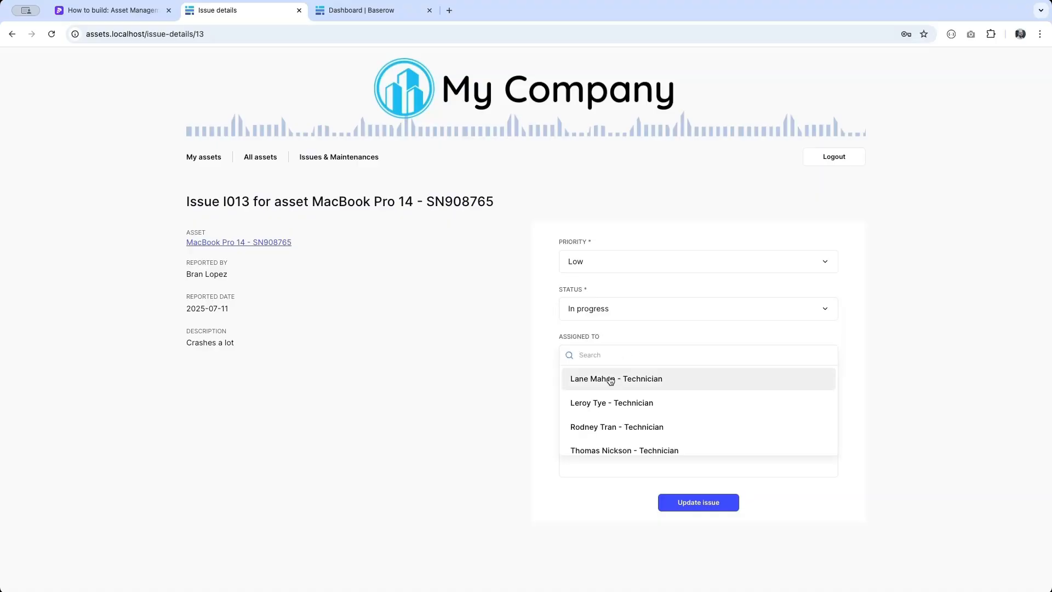
left_click(611, 379)
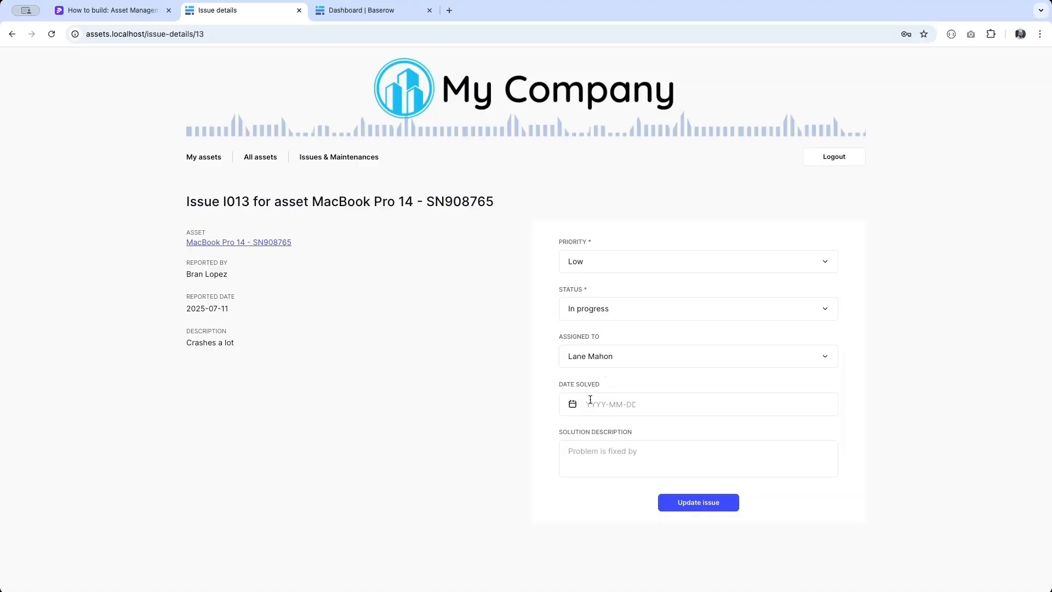
left_click(699, 501)
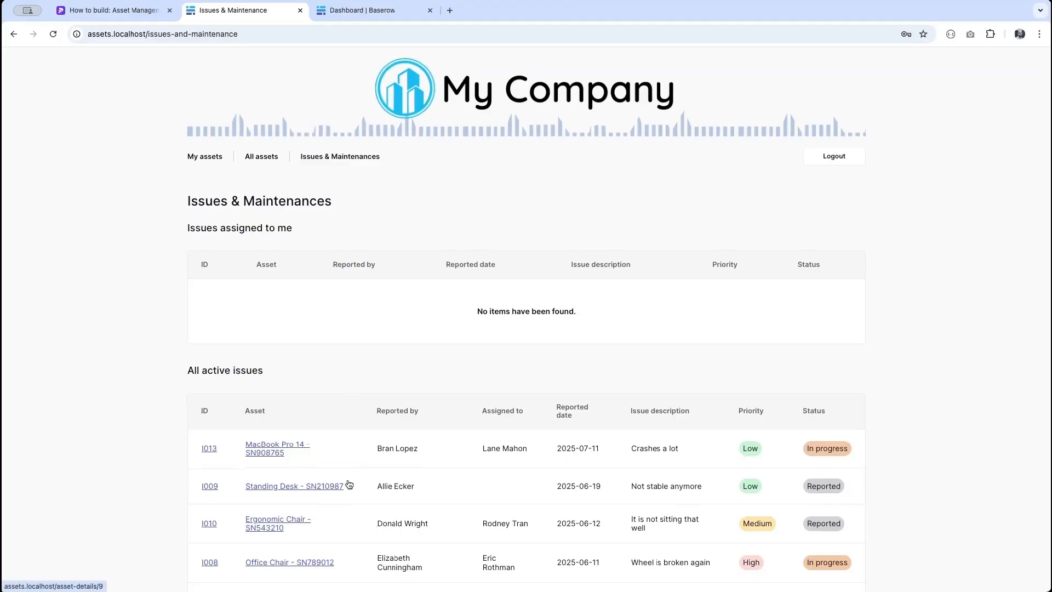
- Set standing-desk issue I009 to Medium priority, In progress, assigned to the same technician
left_click(211, 487)
left_click(616, 272)
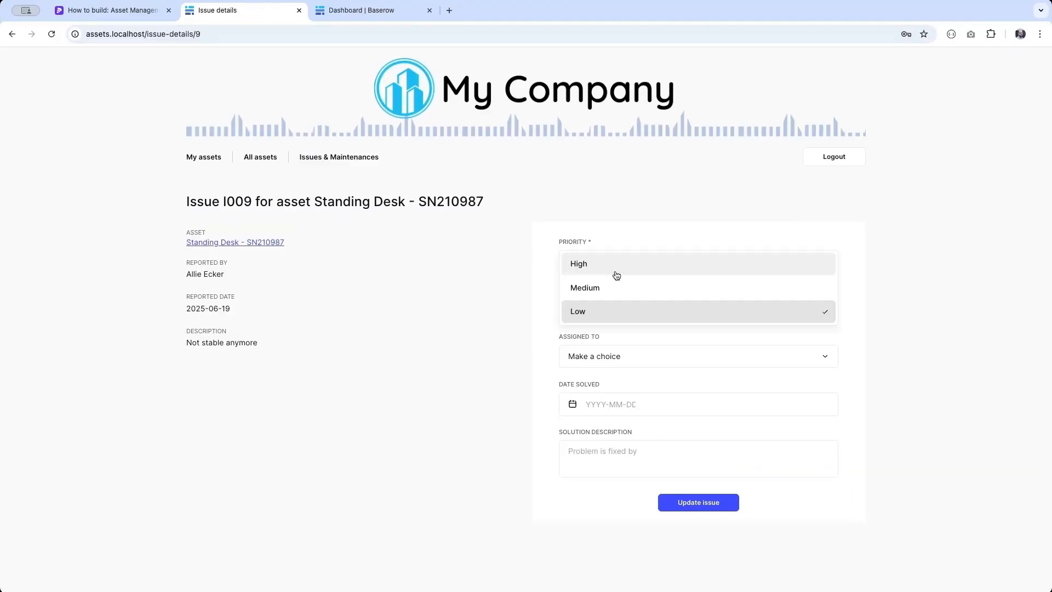
left_click(606, 290)
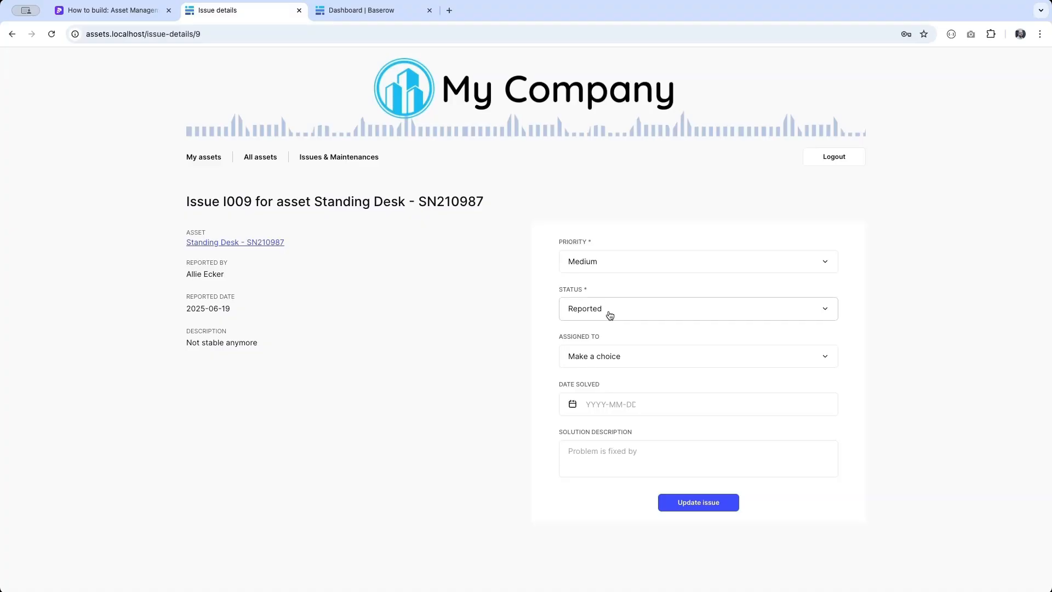
left_click(608, 356)
left_click(601, 379)
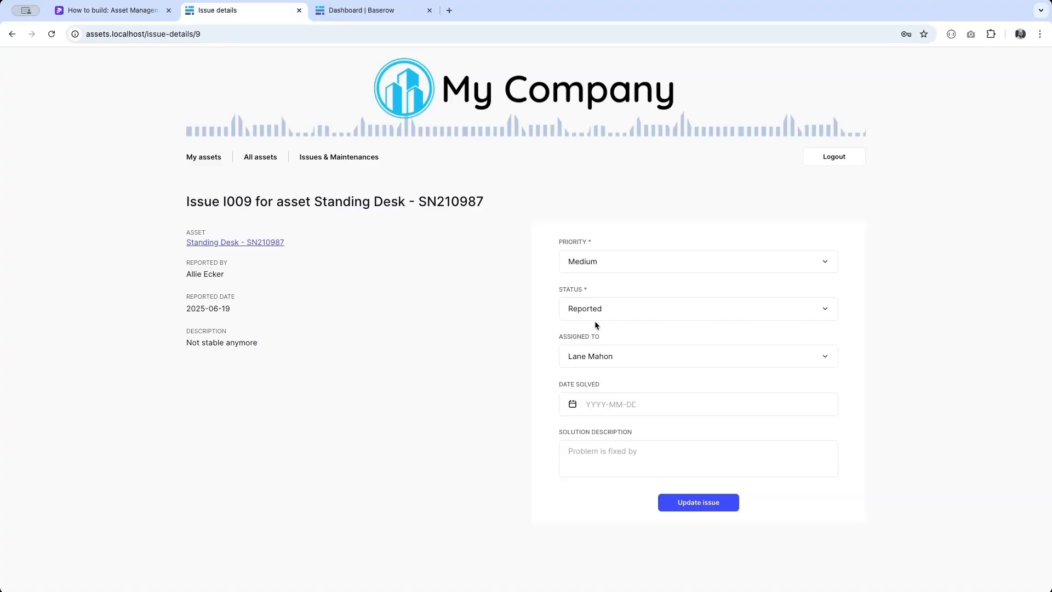
left_click(586, 309)
left_click(588, 335)
left_click(687, 502)
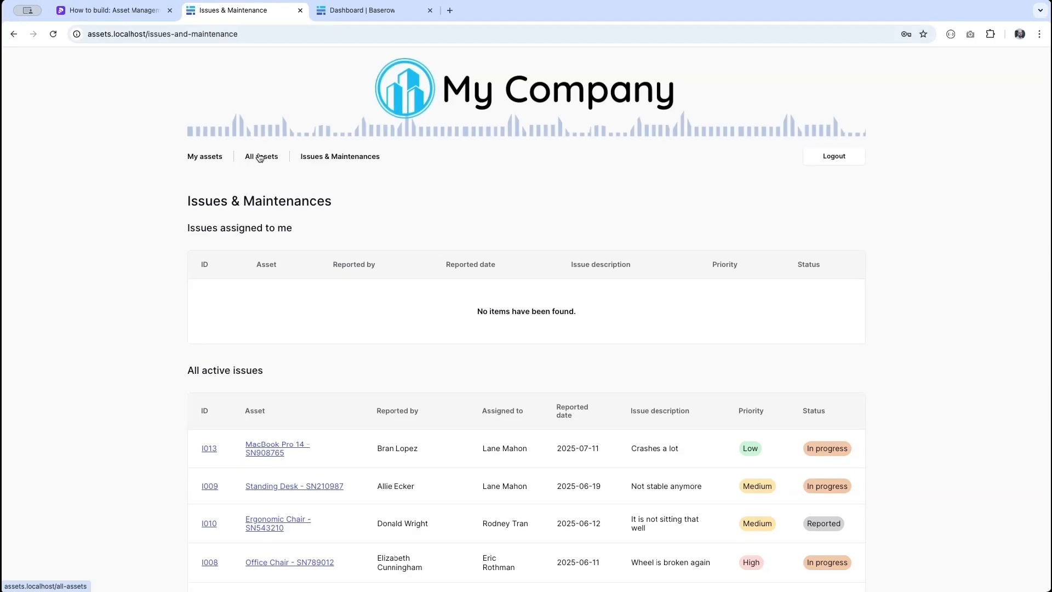
- Open All assets and scroll through its Unassigned, Active issues, In maintenance and All assets tables
left_click(277, 159)
scroll(474, 456, "down", 6)
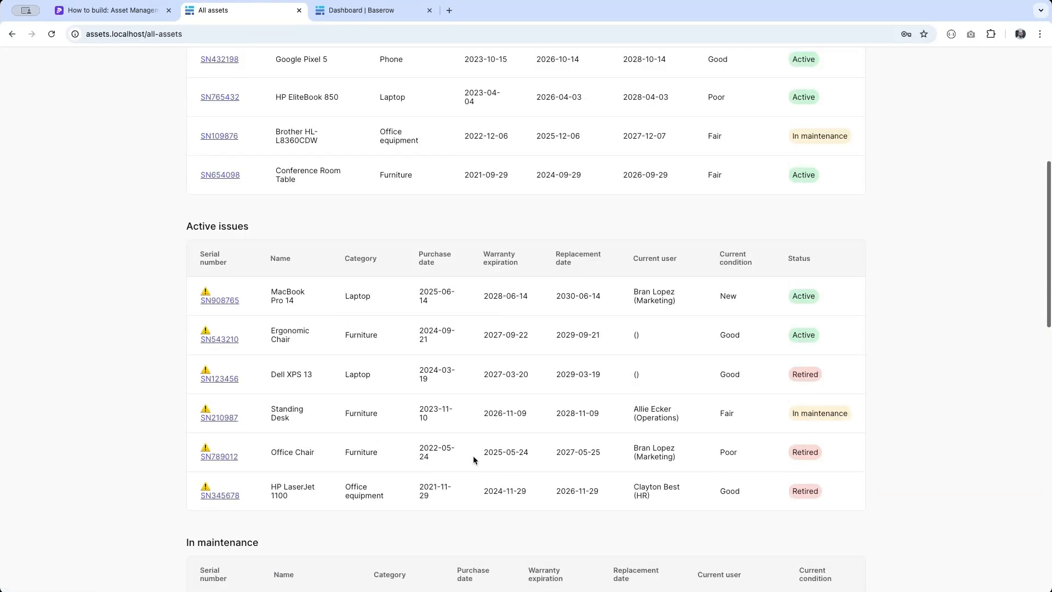
scroll(473, 457, "up", 2)
scroll(421, 252, "down", 9)
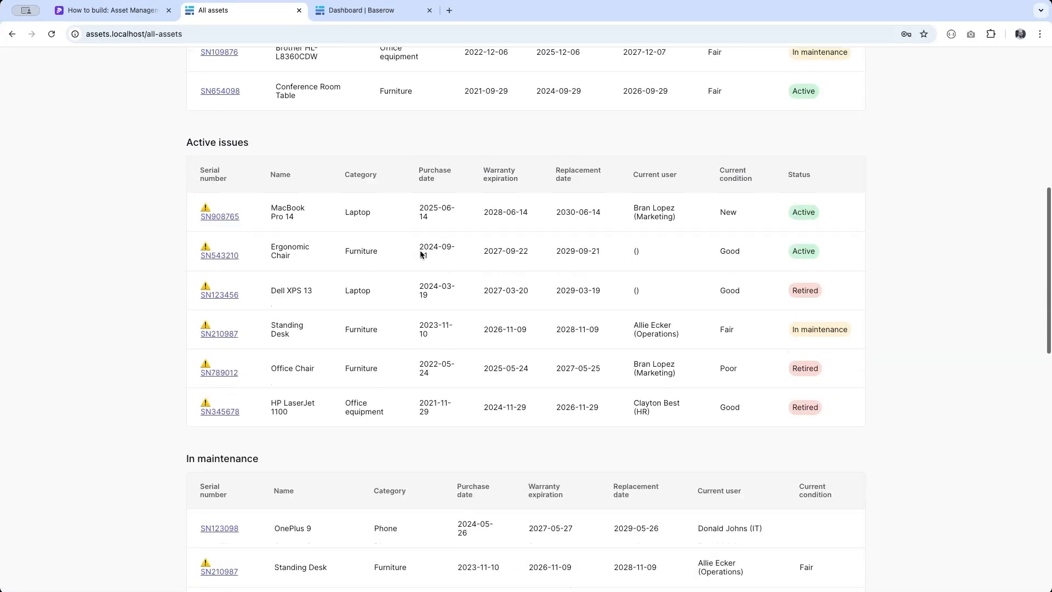
scroll(421, 254, "down", 4)
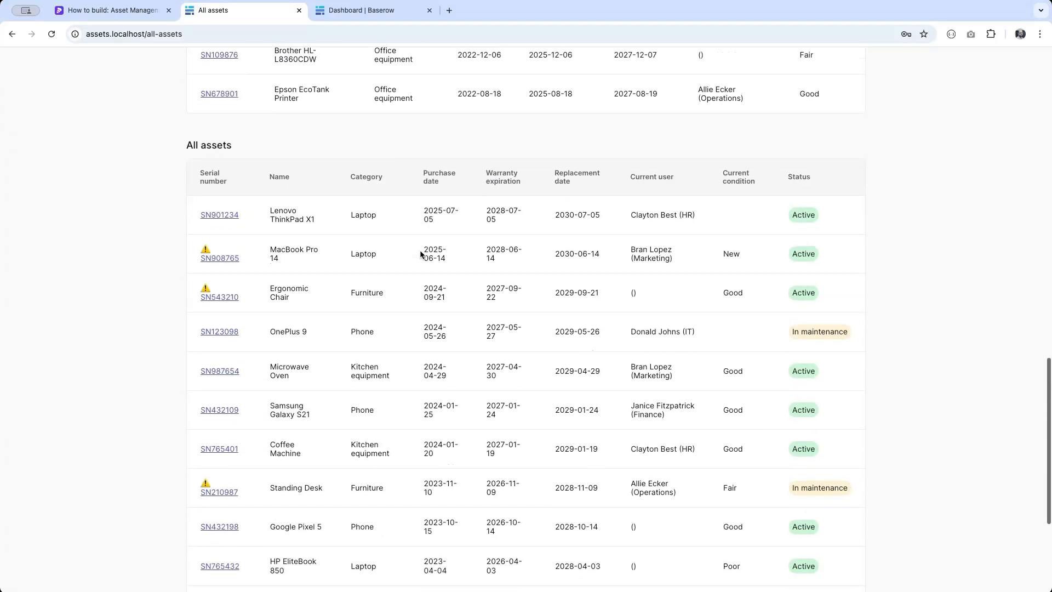
scroll(421, 253, "up", 15)
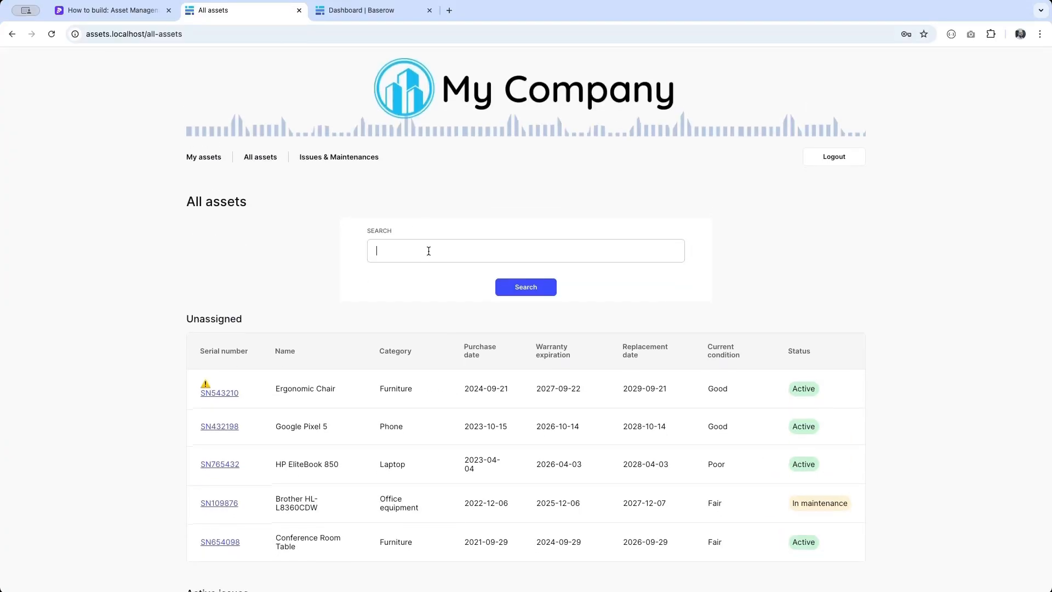
- Search the assets for 'phone', review the filtered tables, then log out
left_click(429, 251)
type("phone")
left_click(530, 287)
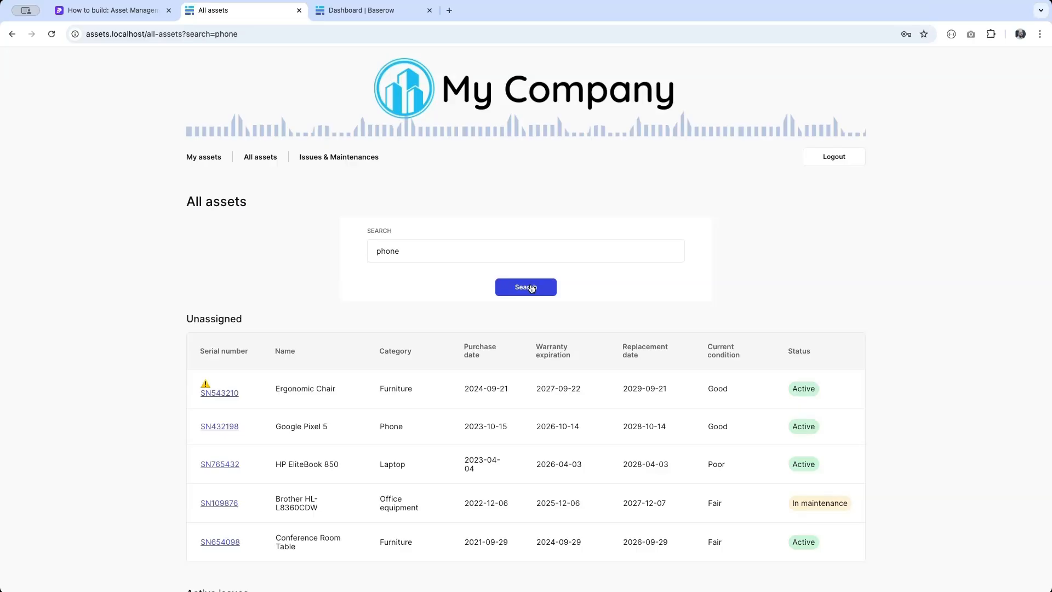
scroll(372, 343, "down", 5)
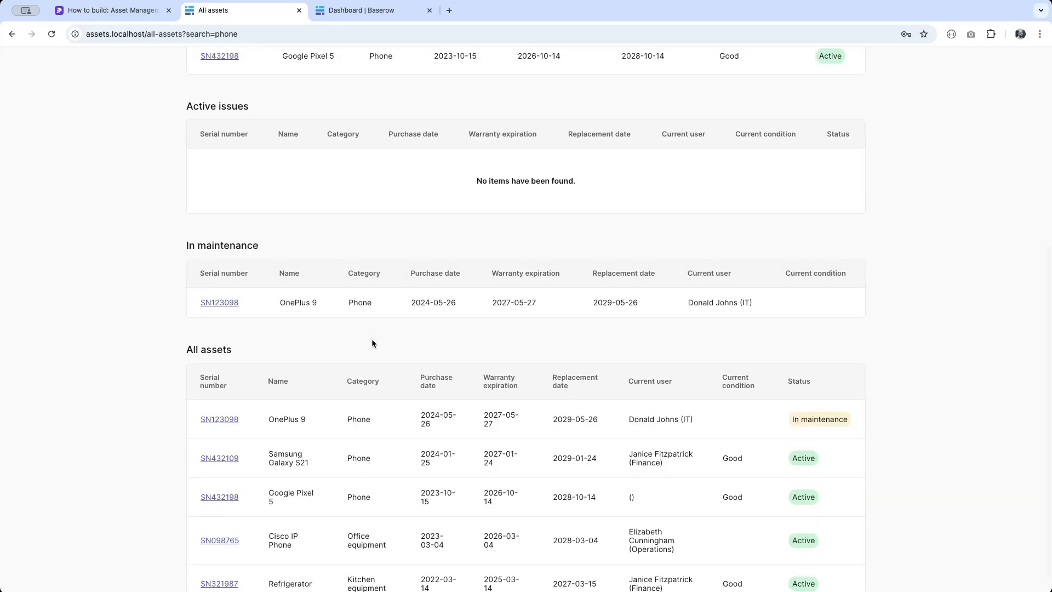
scroll(372, 343, "down", 1)
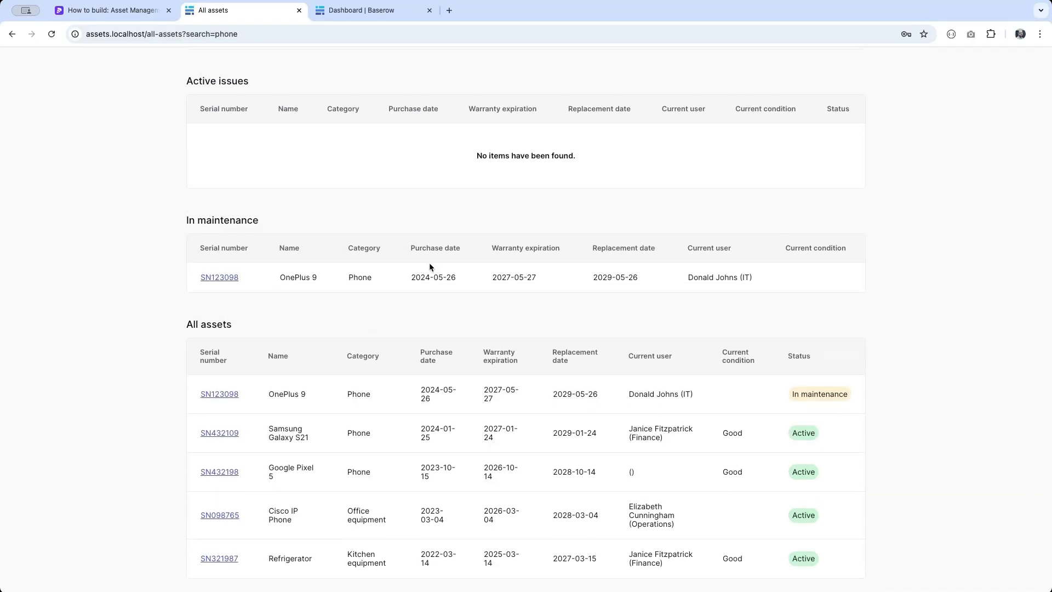
scroll(399, 471, "up", 6)
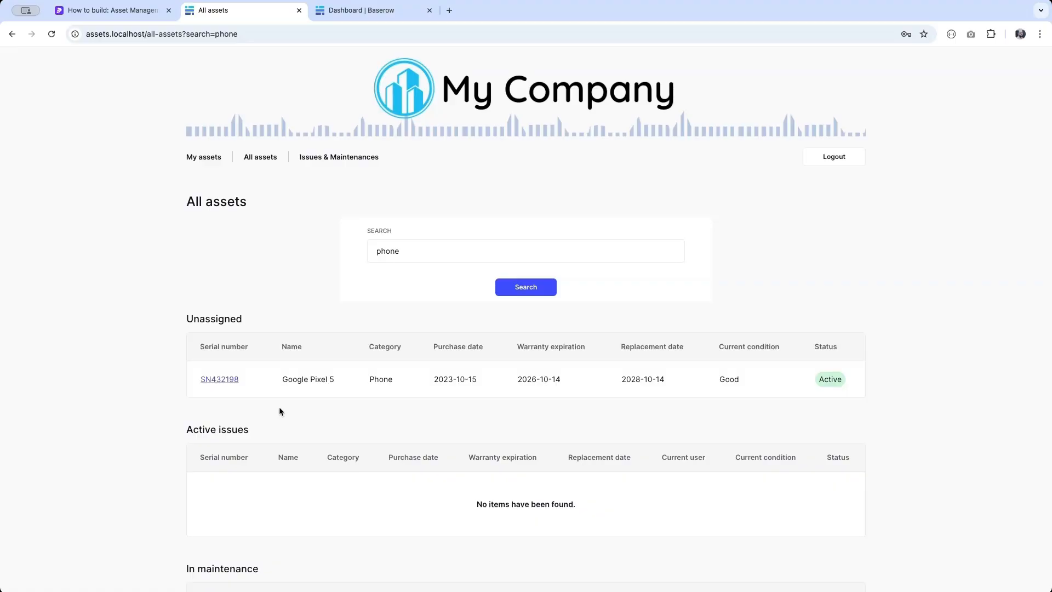
scroll(345, 404, "down", 5)
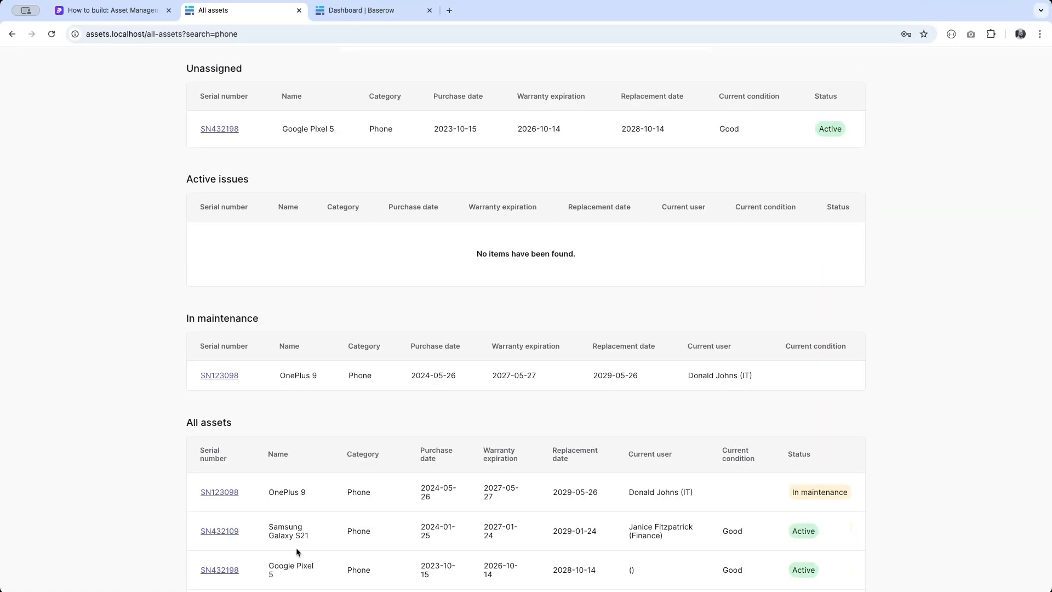
scroll(296, 548, "up", 5)
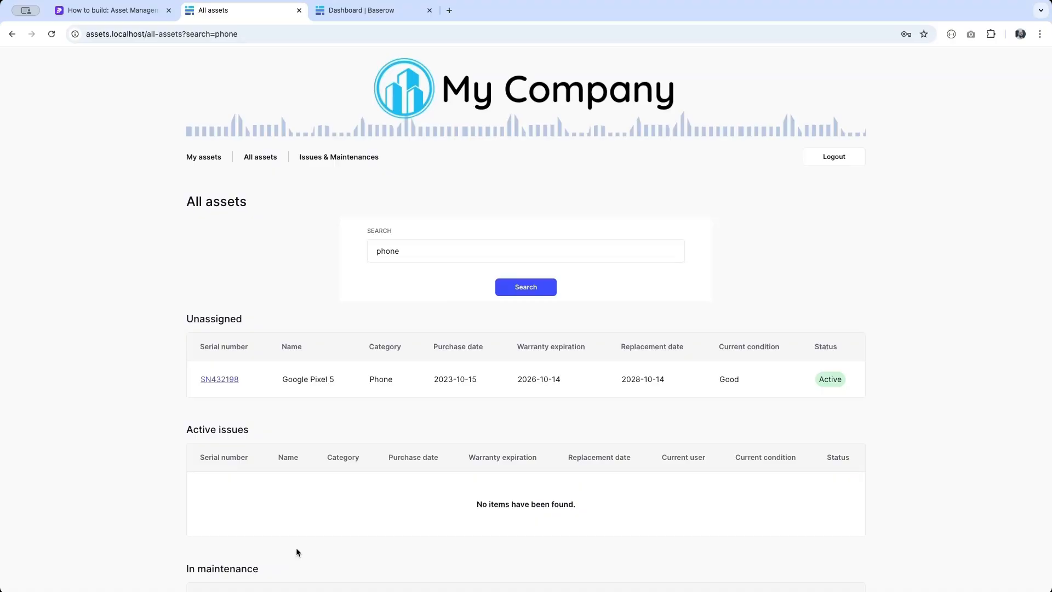
left_click(831, 156)
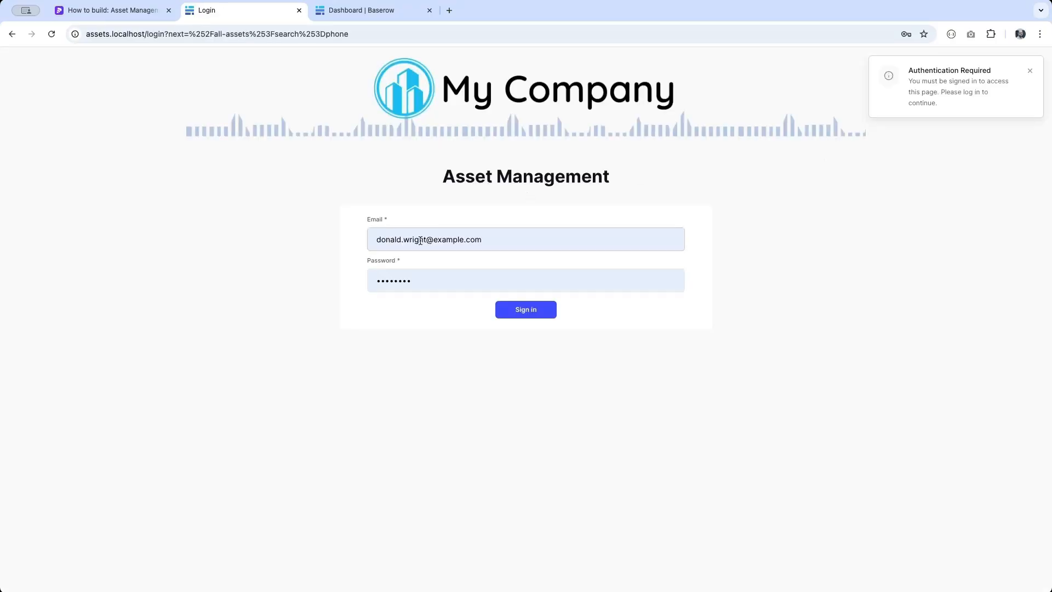
- Sign in with the technician's saved login and go to Issues & Maintenances
left_click(431, 236)
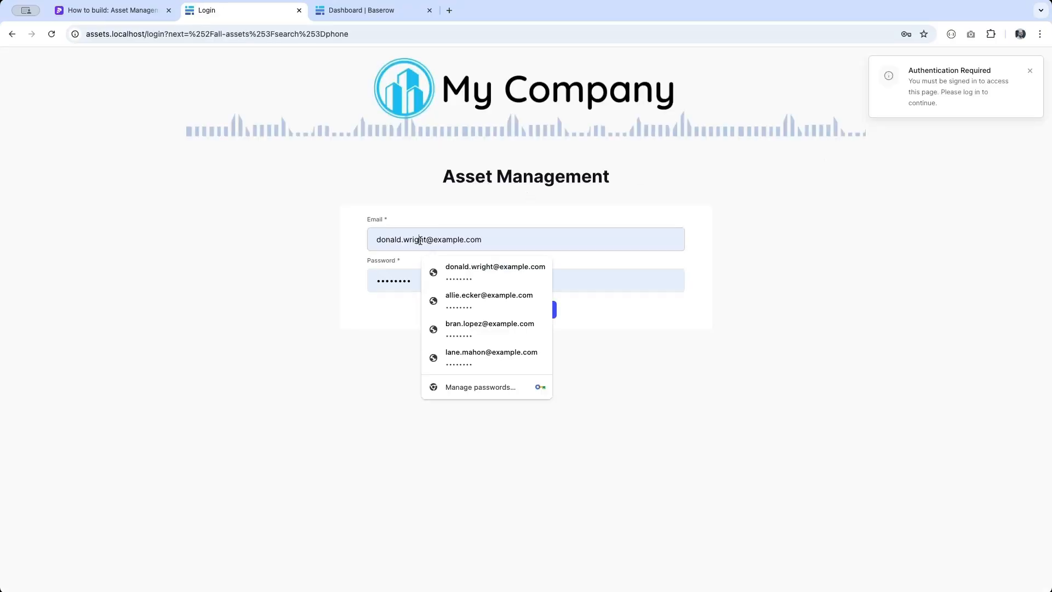
left_click(466, 355)
left_click(526, 309)
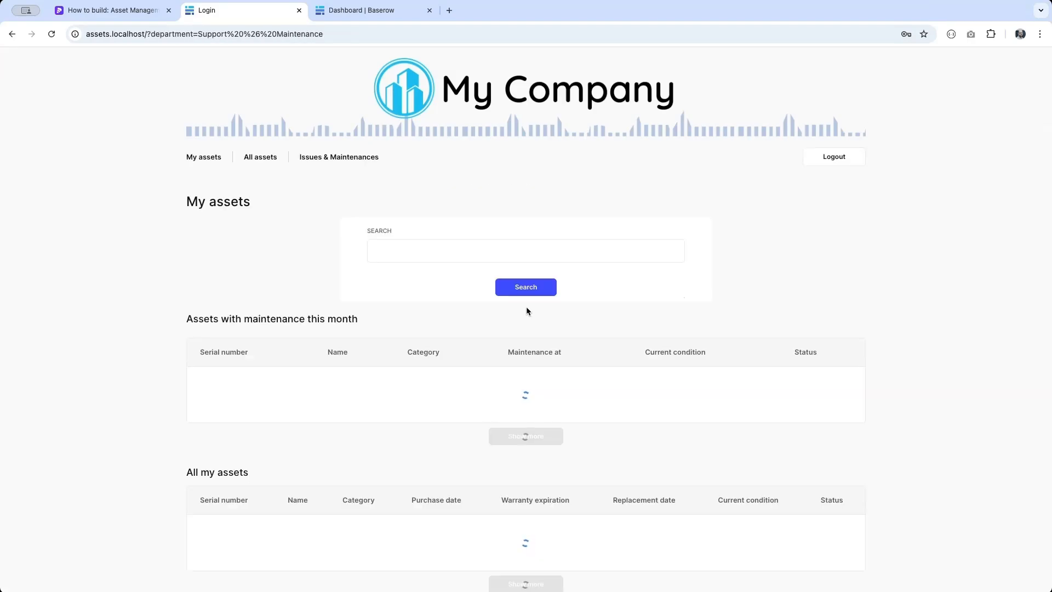
left_click(326, 157)
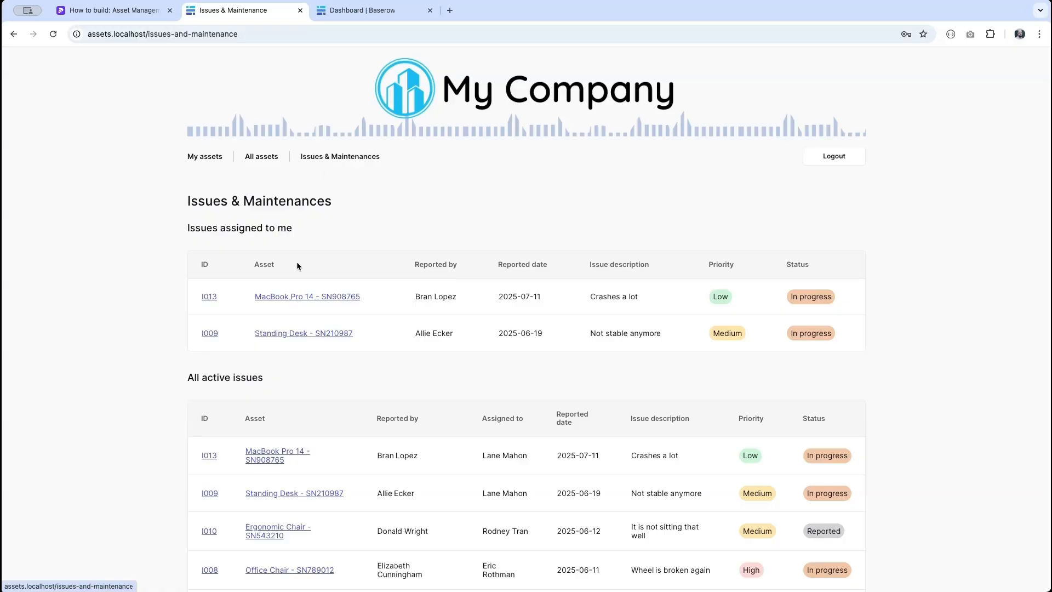
- Set issue I013 to Resolved with solved date July 11 and note 'It's solved'
left_click(209, 297)
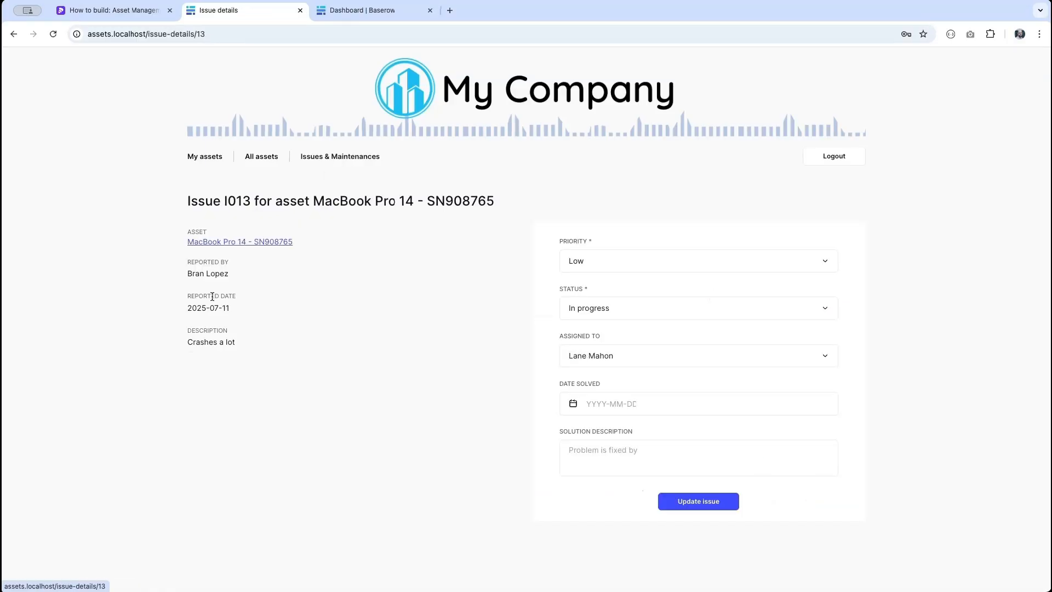
left_click(648, 315)
left_click(625, 362)
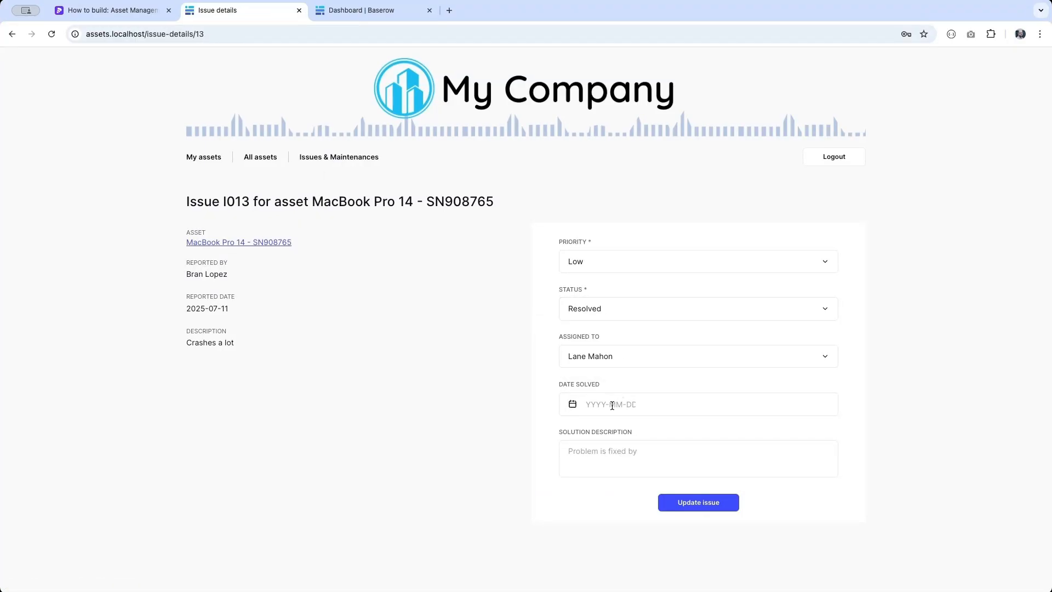
left_click(612, 404)
left_click(664, 498)
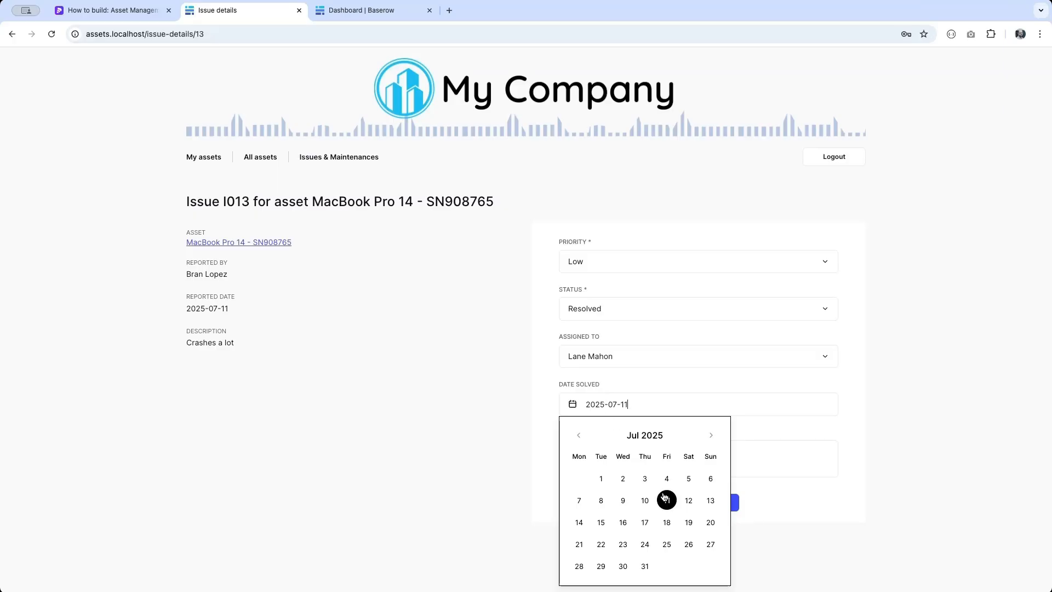
left_click(772, 461)
type("It's solved")
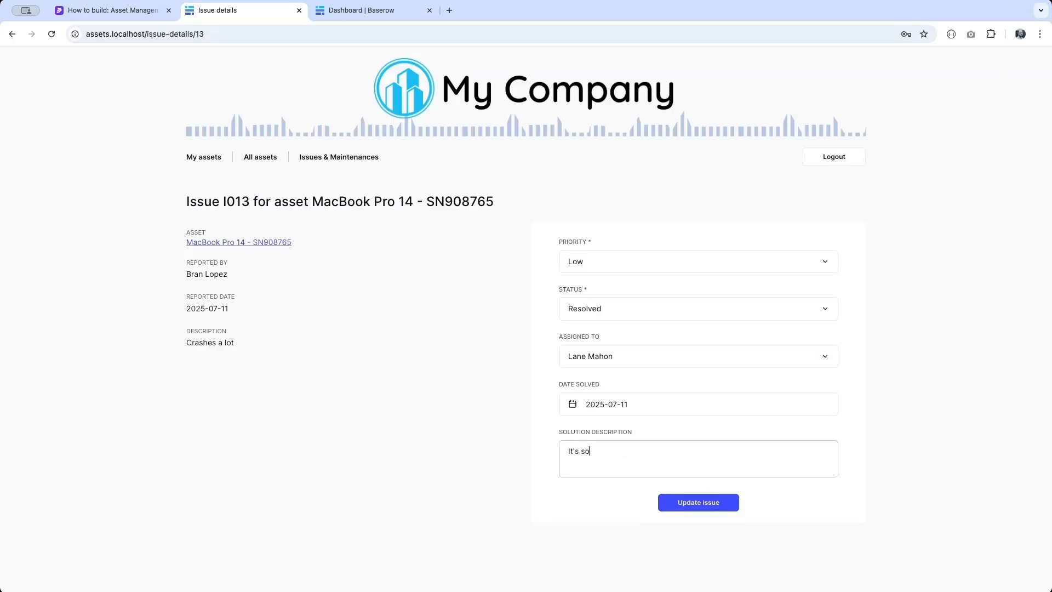
left_click(706, 503)
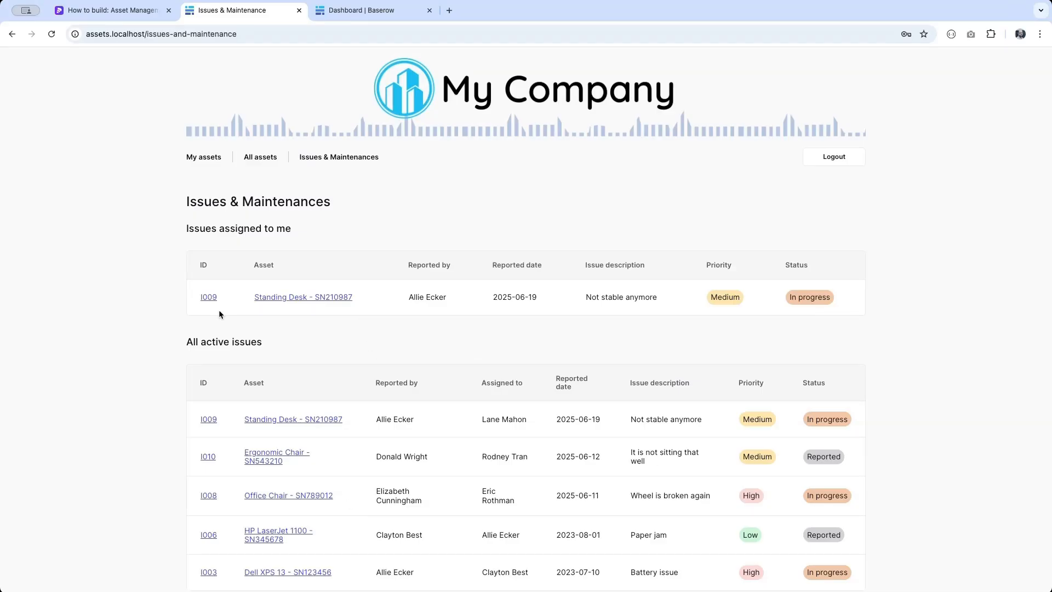
- Open scheduled maintenance M012 for the Microwave Oven and list who can perform it
scroll(282, 376, "down", 4)
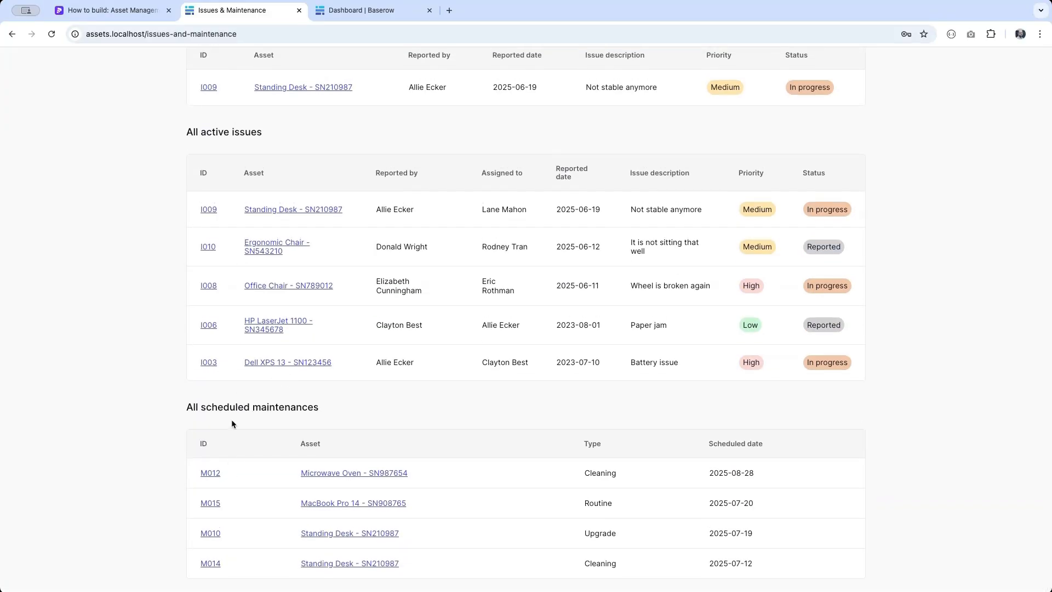
left_click(206, 473)
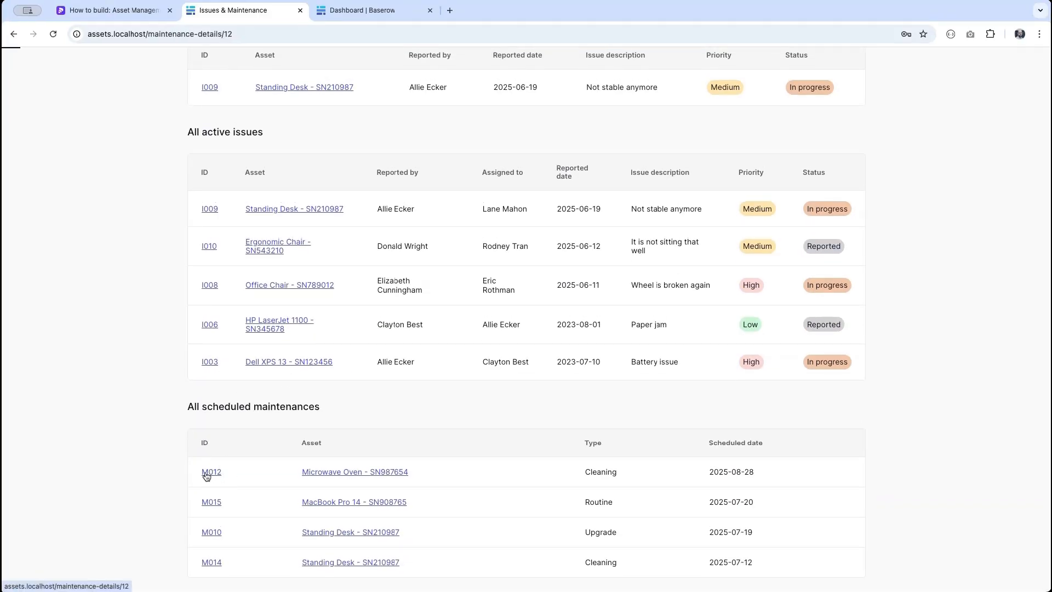
left_click(636, 309)
- Fill M012 with the technician as performer, cost 100, and note 'I have repaiaced something'
left_click(624, 331)
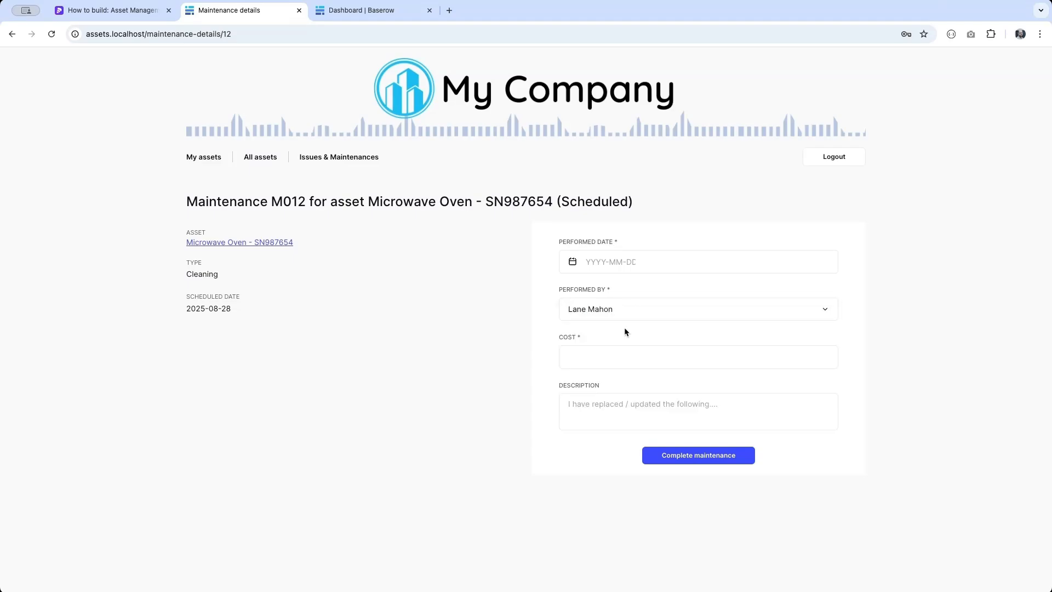
left_click(612, 364)
type("100")
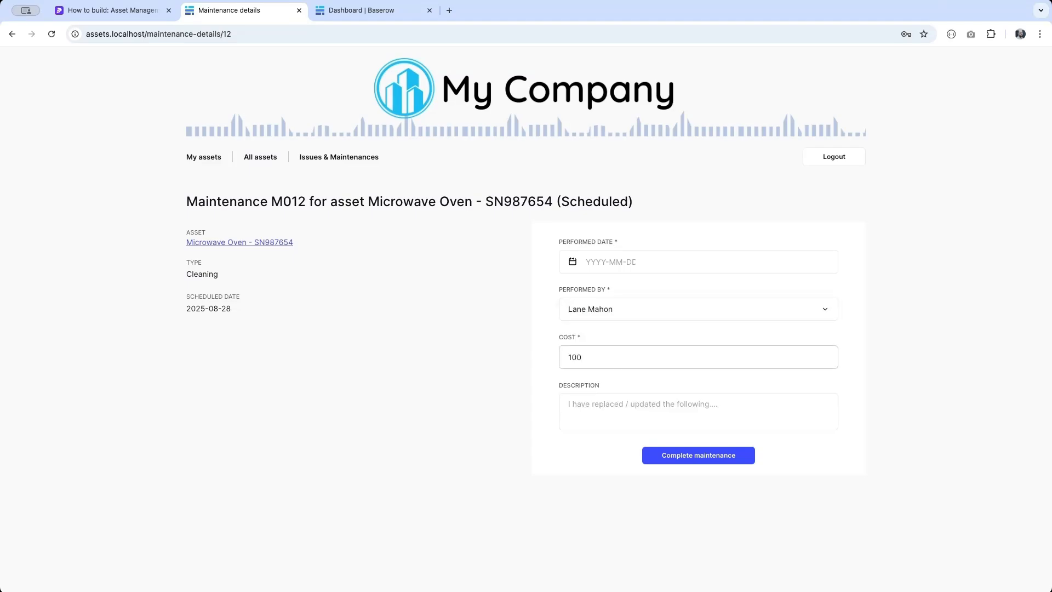
left_click(624, 419)
type("I have repai")
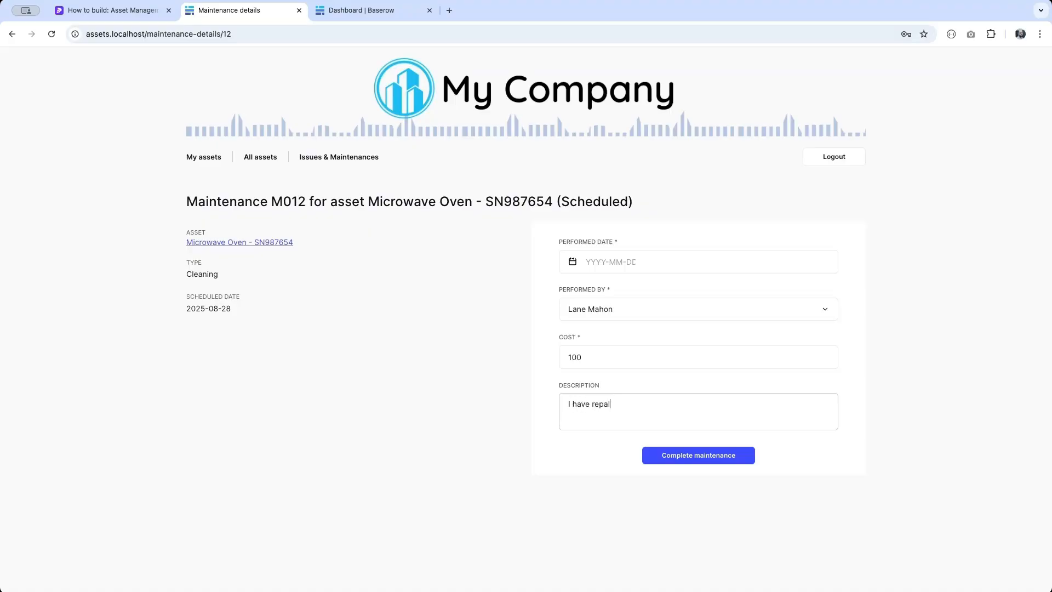
key("BackSpace")
key("BackSpace")
type("laced something")
left_click(714, 456)
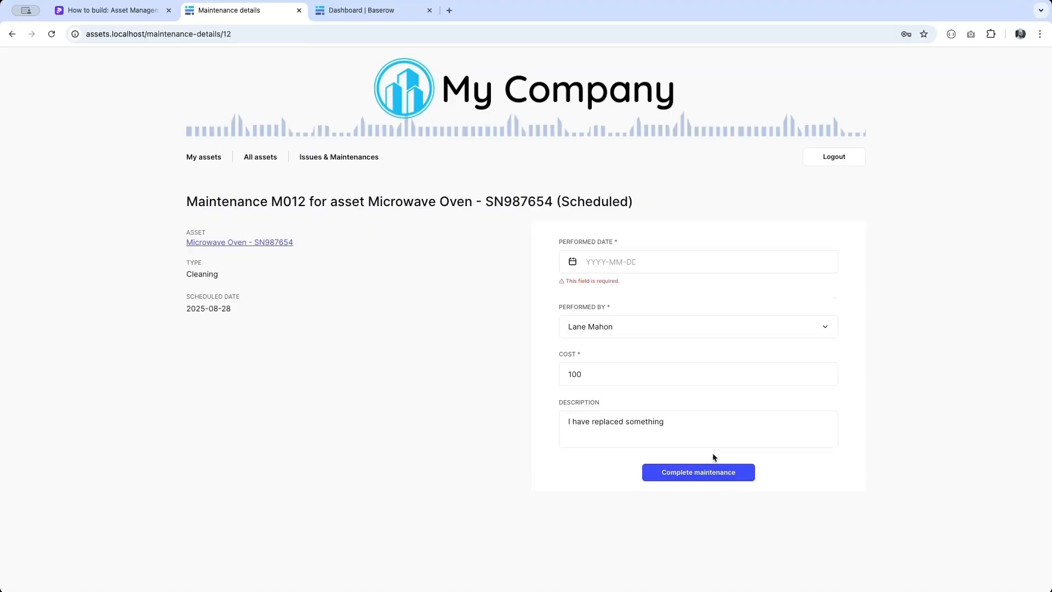
- Set Performed Date to 2025-07-11, complete M012, and return to Issues & Maintenances
left_click(625, 261)
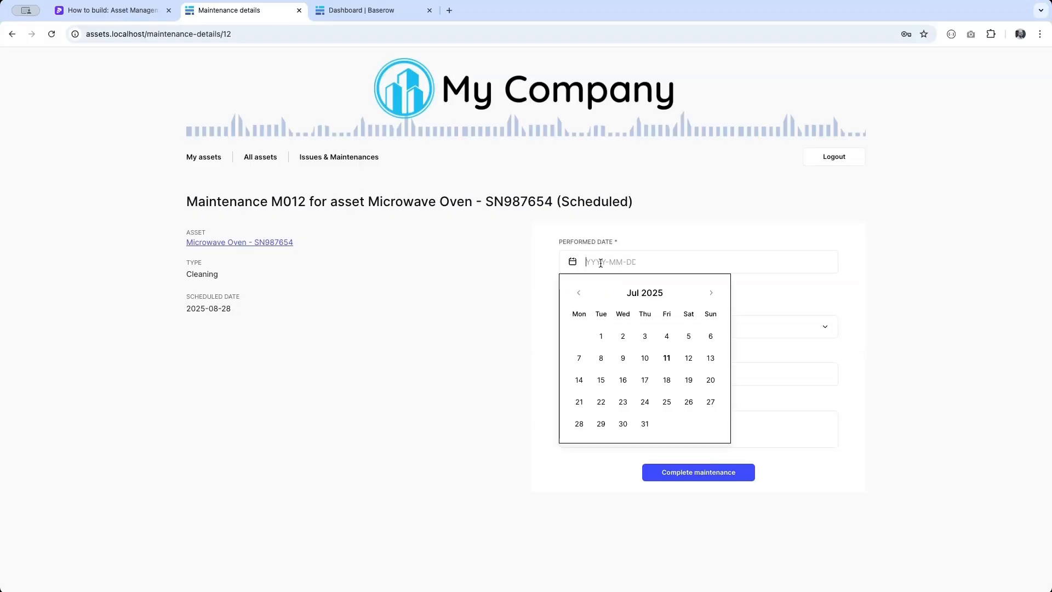
left_click(667, 359)
left_click(701, 465)
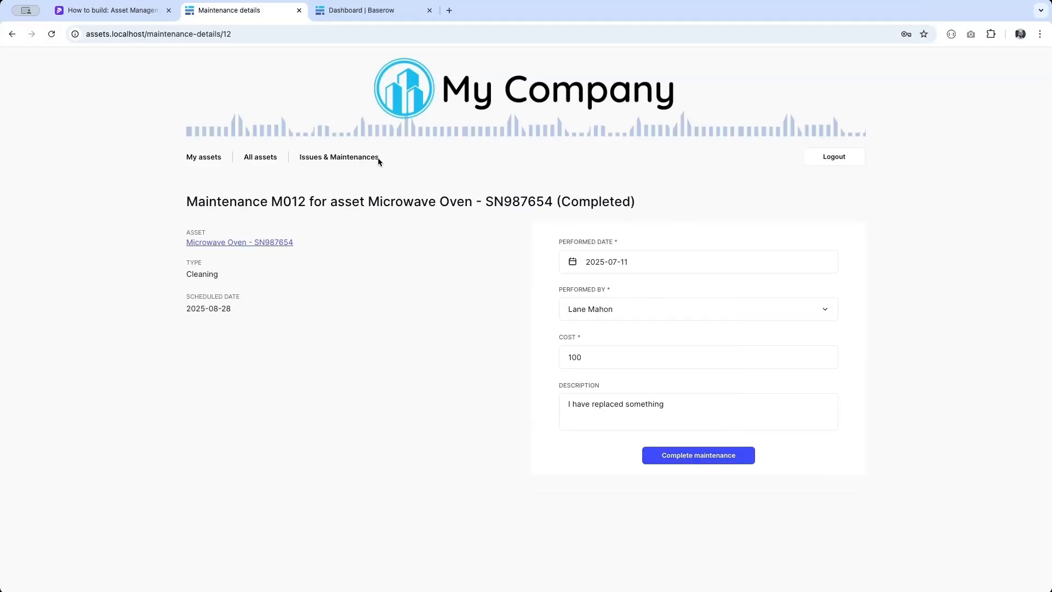
left_click(356, 158)
scroll(341, 355, "down", 4)
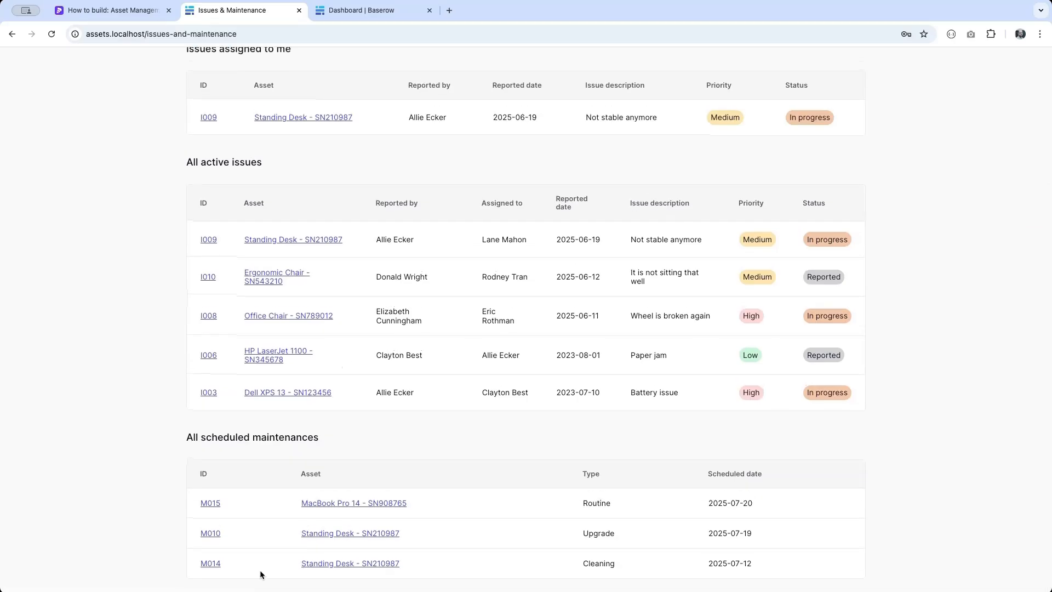
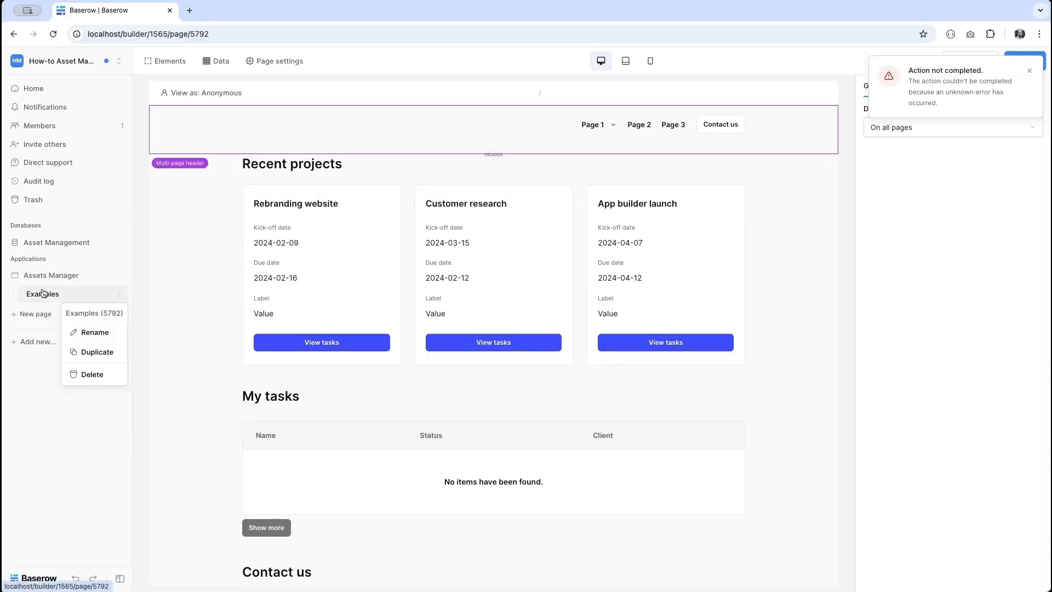
- Delete the Examples page and add a Home page with a 'search' query parameter
left_click(89, 375)
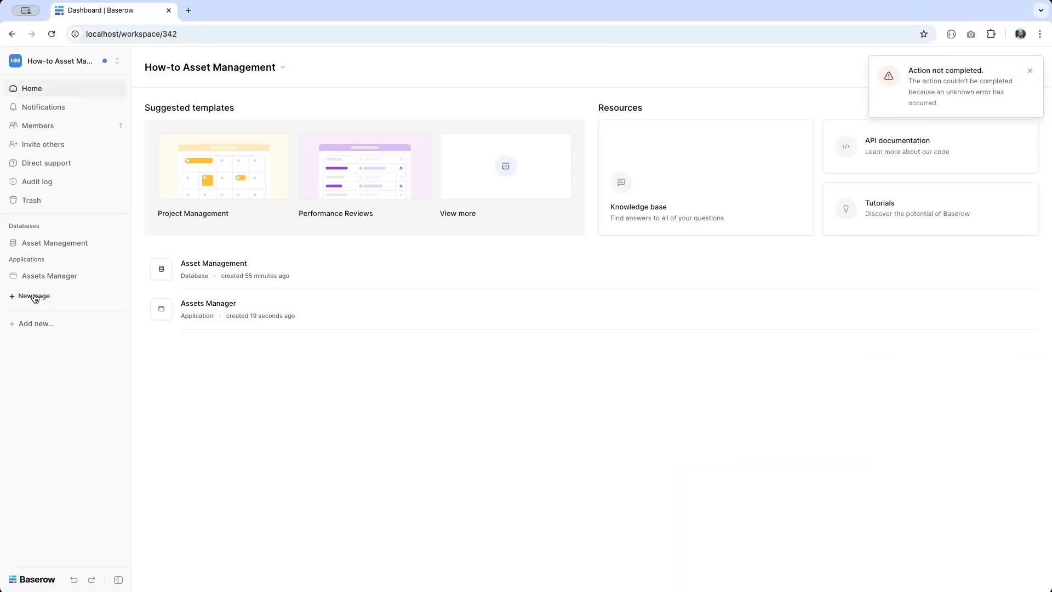
left_click(34, 296)
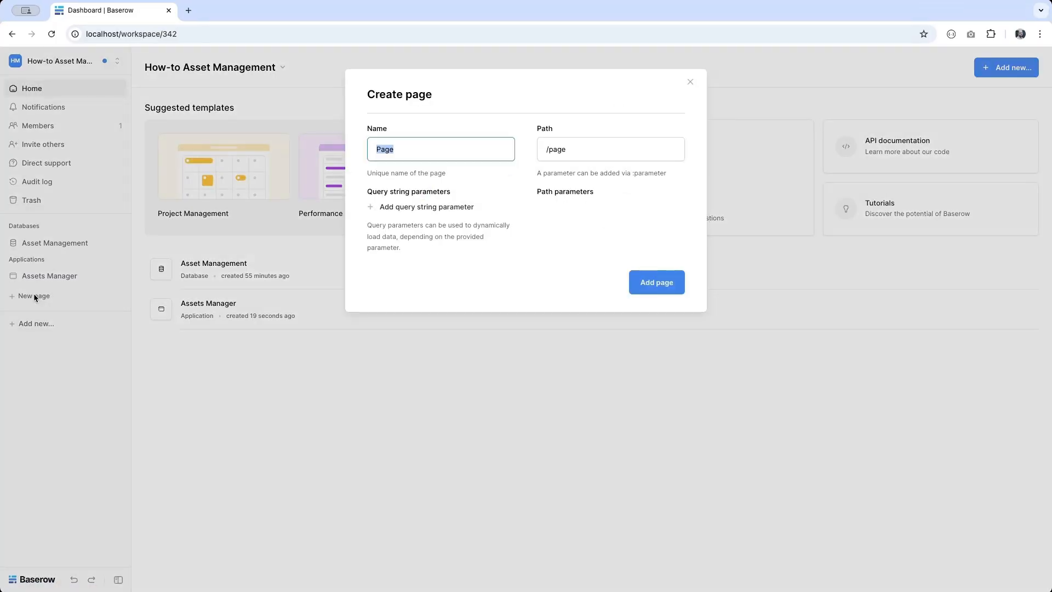
type("Home")
left_click(413, 206)
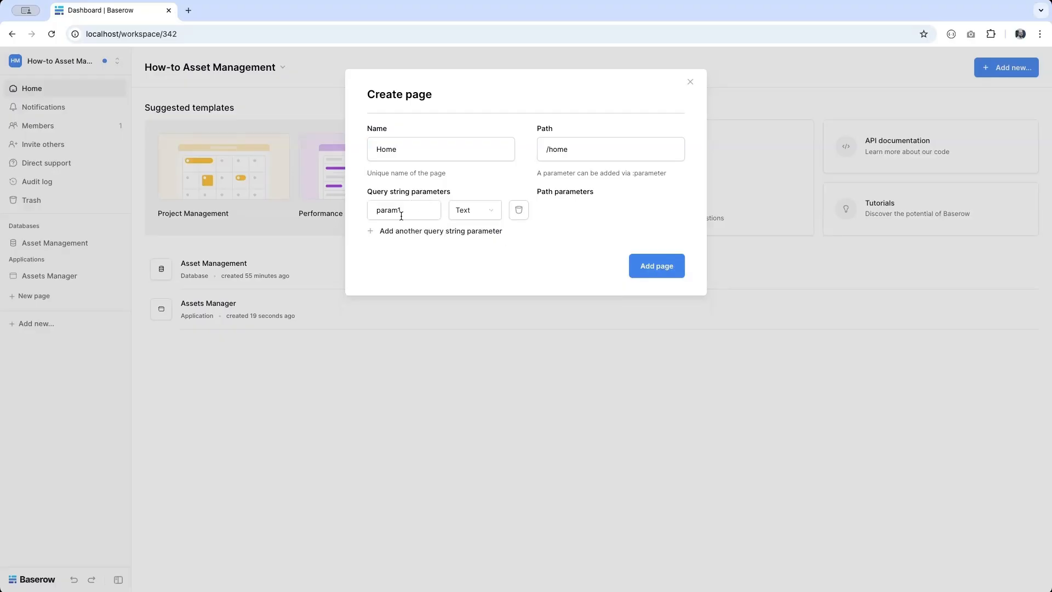
double_click(401, 216)
type("search")
left_click(658, 267)
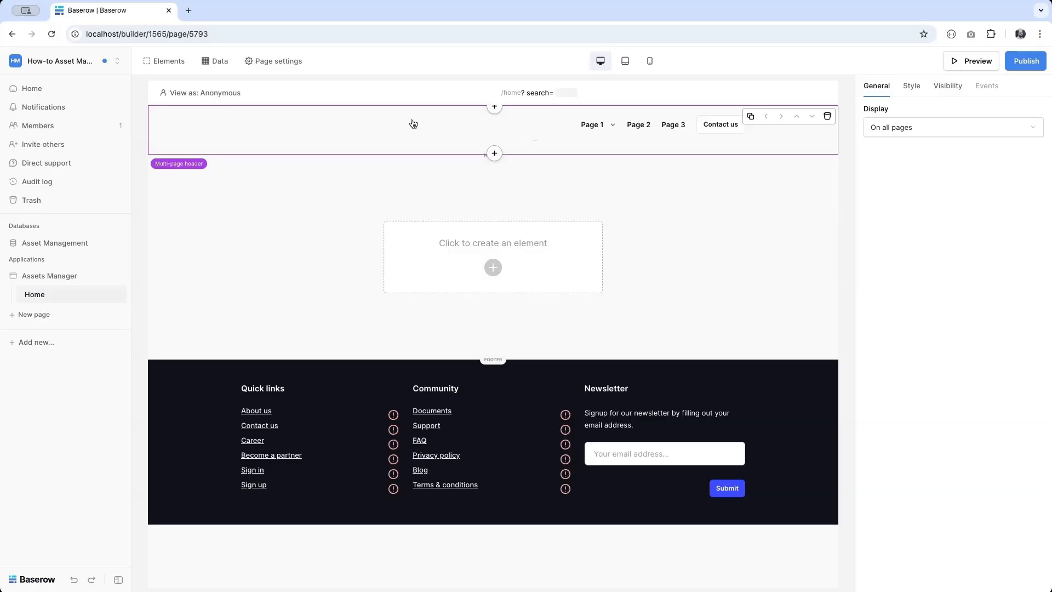
- Set the multi-page header's style width to Normal
left_click(462, 129)
left_click(411, 145)
left_click(911, 86)
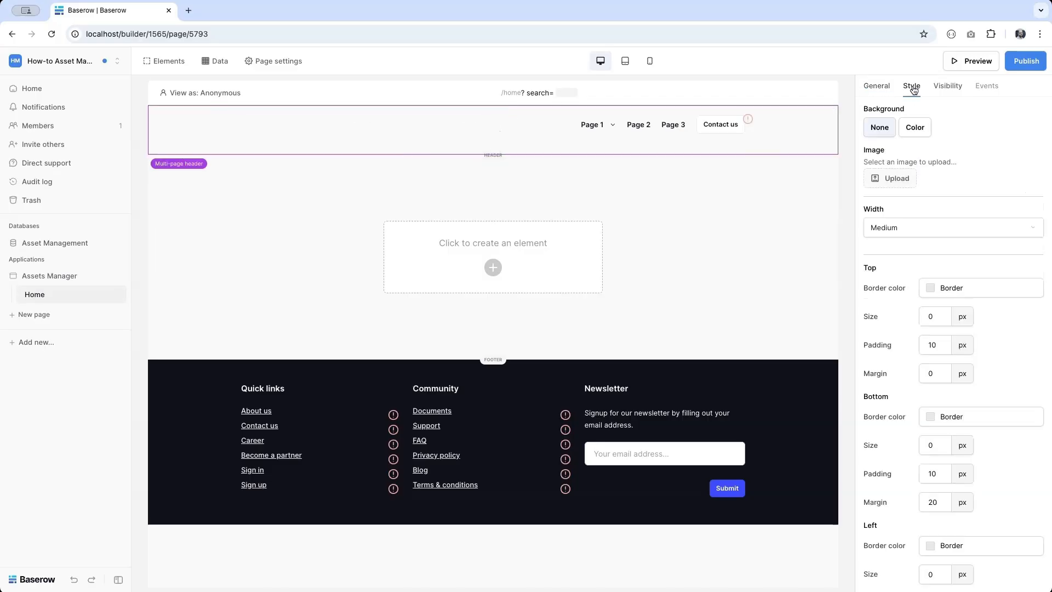
left_click(909, 228)
left_click(898, 284)
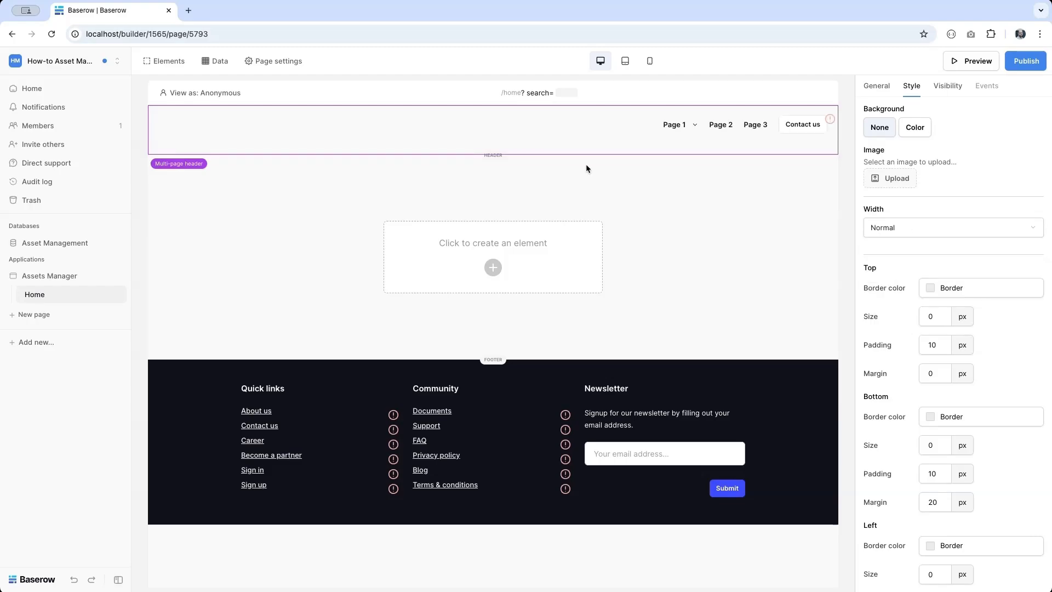
- Add an Image element above the header menu showing the uploaded header.png
left_click(526, 125)
left_click(494, 112)
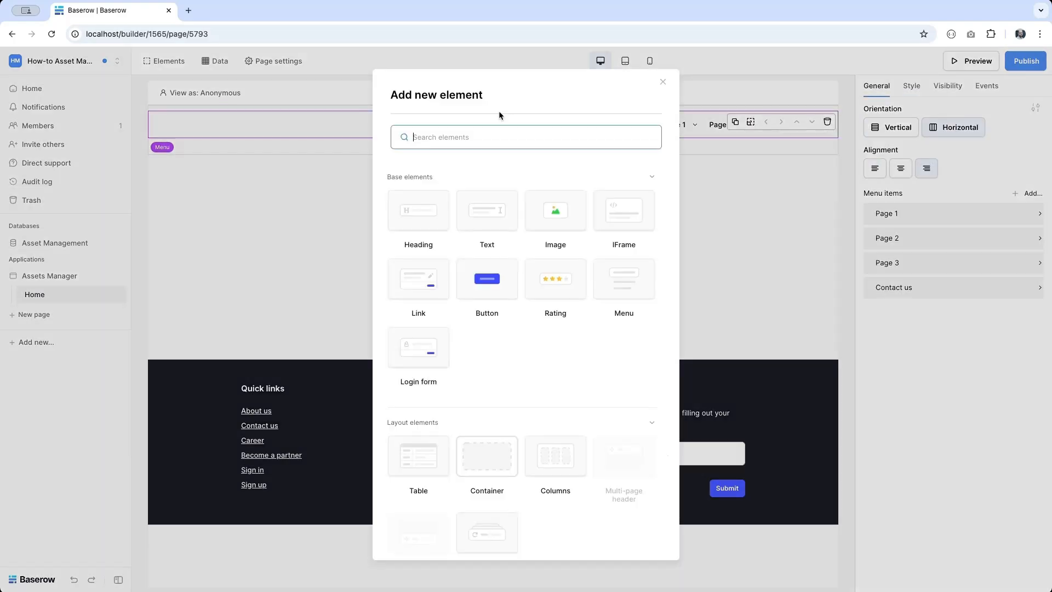
left_click(576, 219)
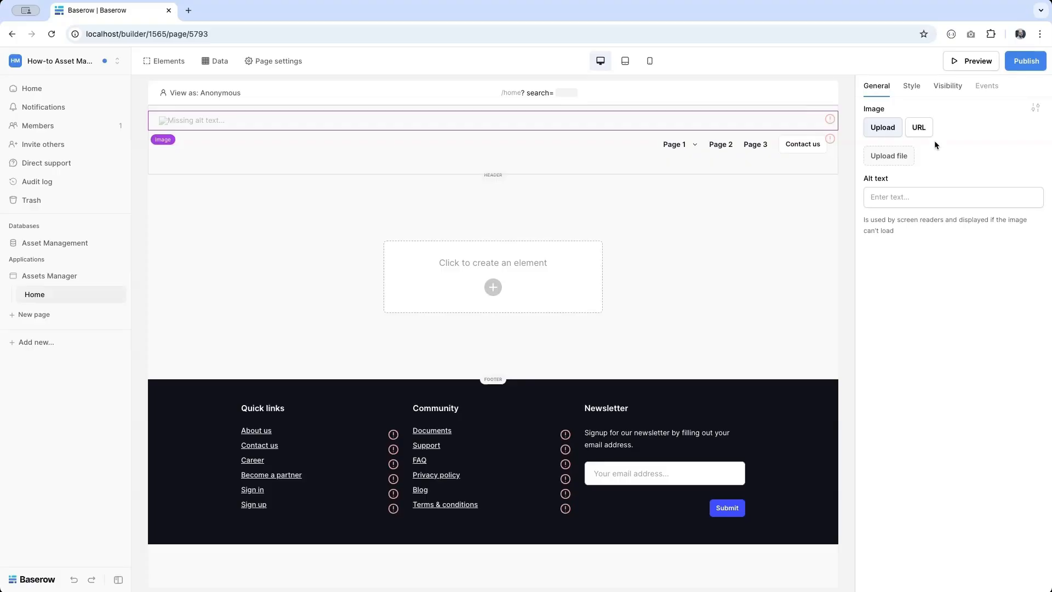
left_click(890, 156)
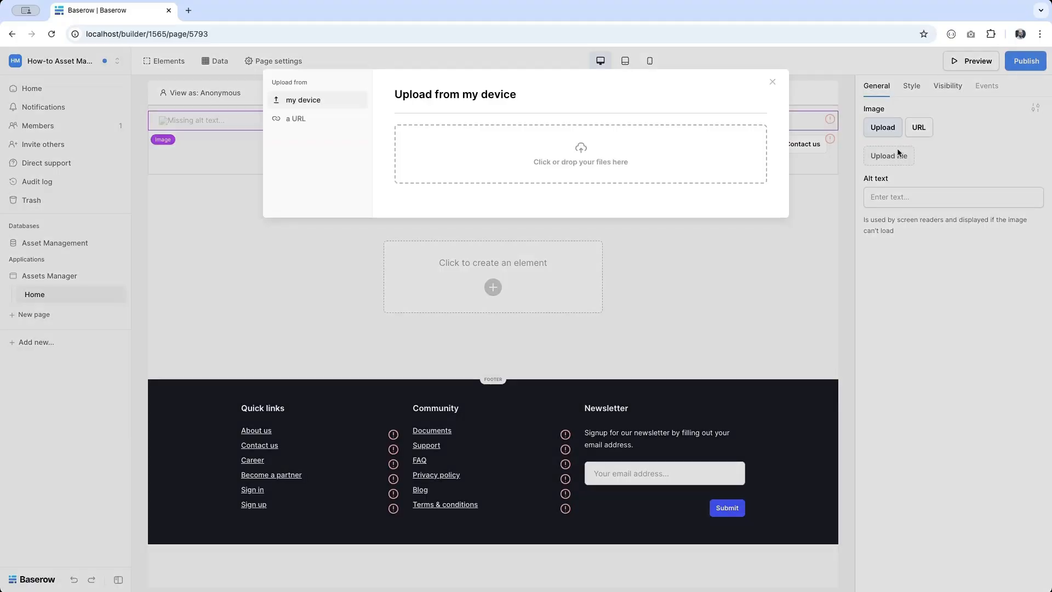
left_click(648, 150)
left_click(338, 307)
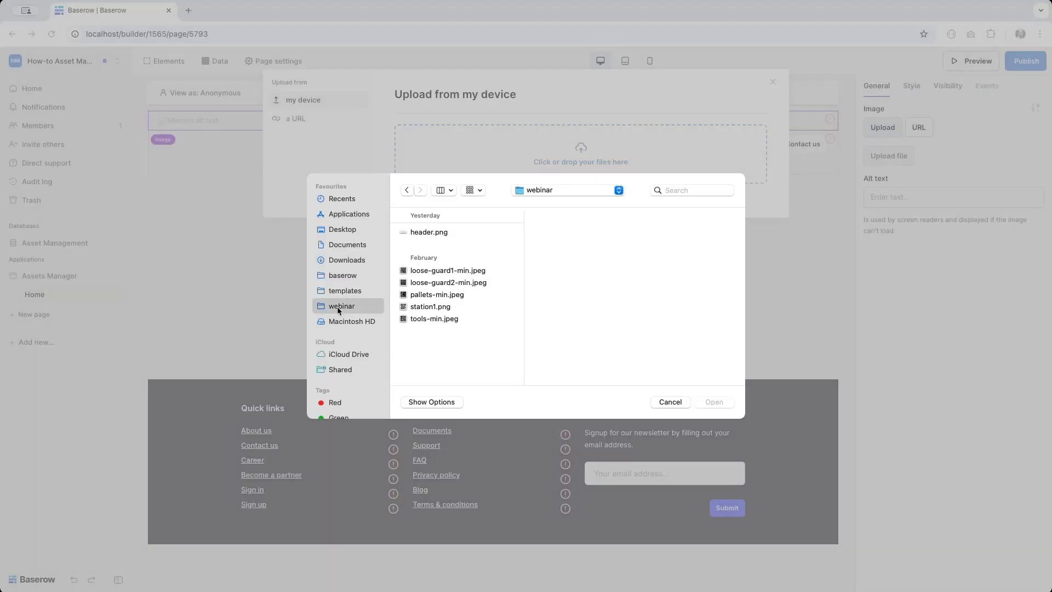
left_click(423, 234)
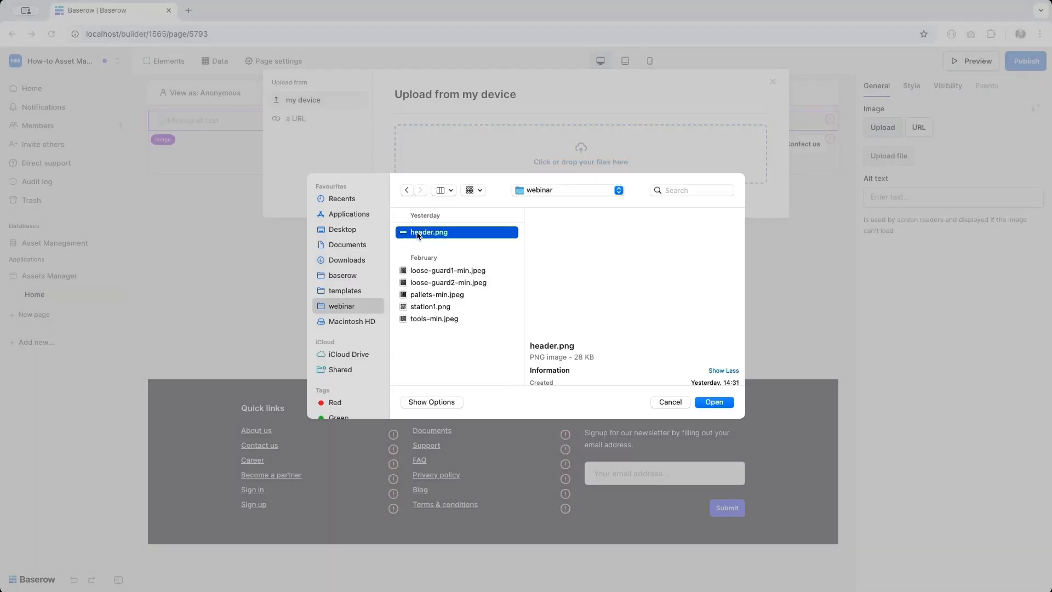
left_click(713, 403)
left_click(743, 181)
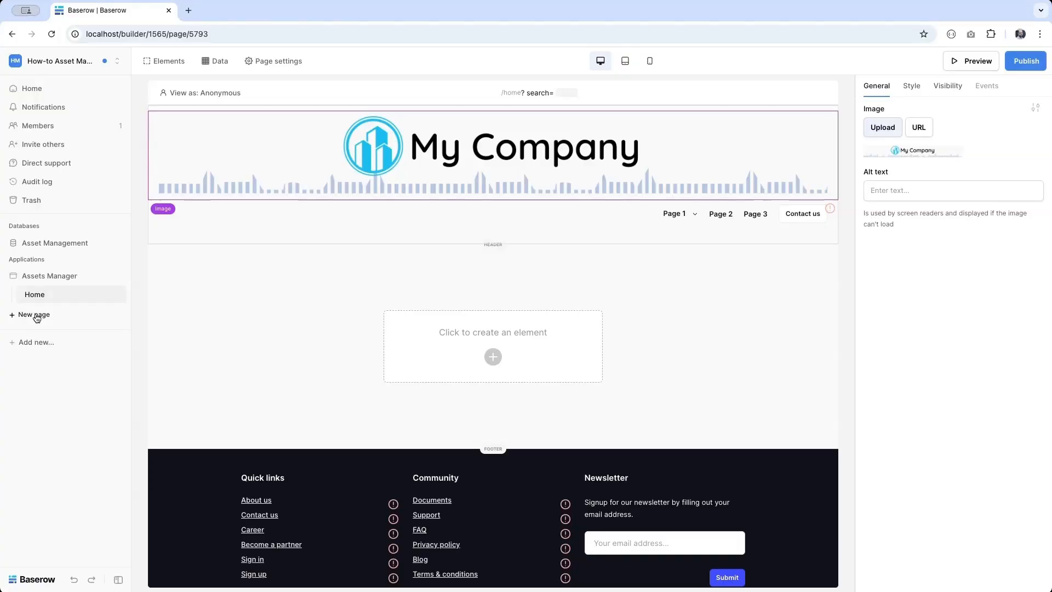
- Add an 'All assets' page with a 'search' query parameter
left_click(35, 316)
type("All ass")
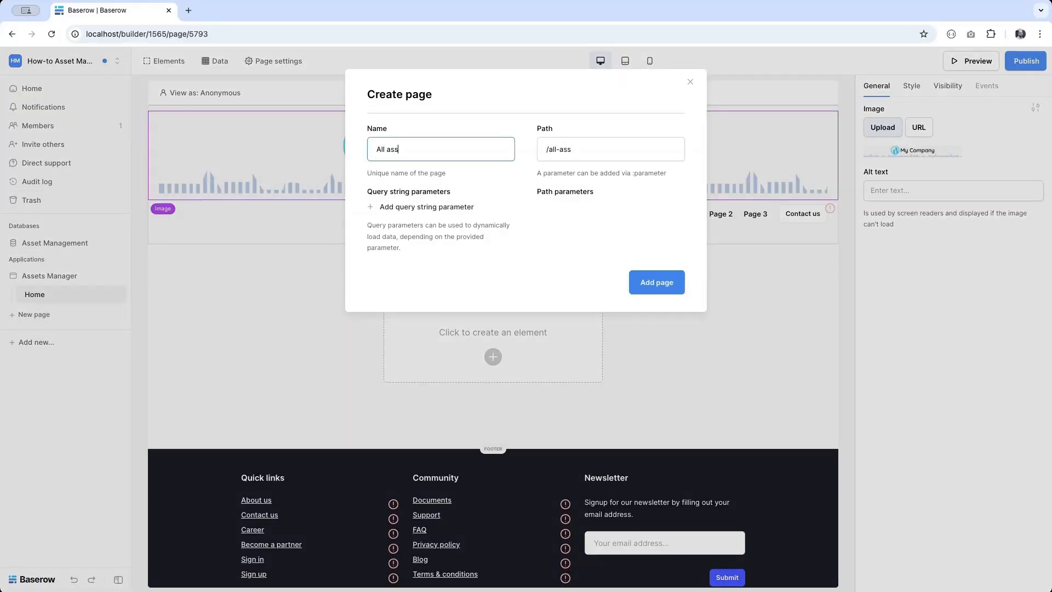
type("ets")
left_click(400, 207)
double_click(395, 211)
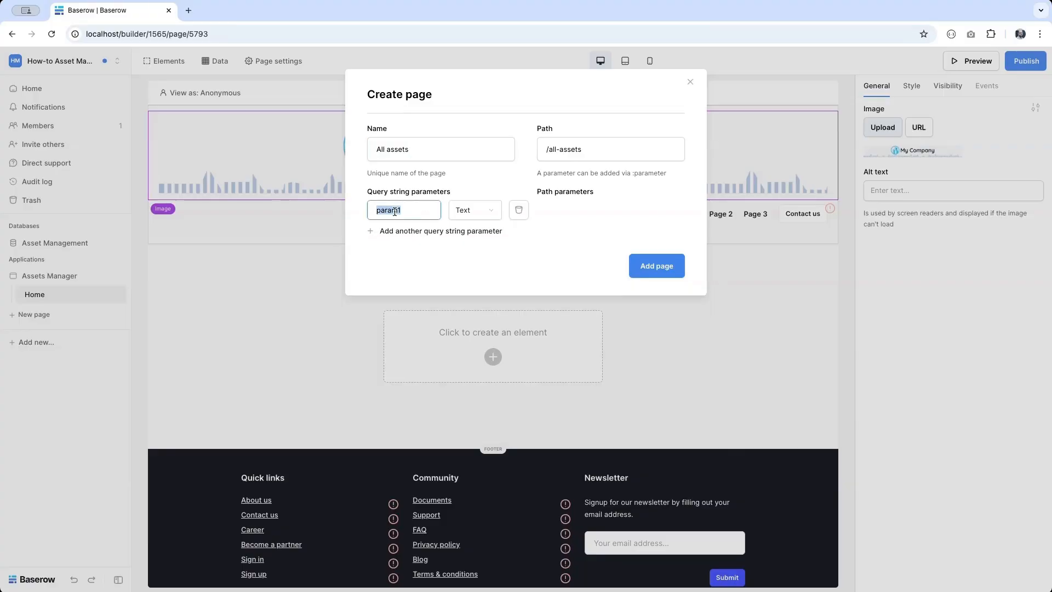
type("search")
left_click(631, 266)
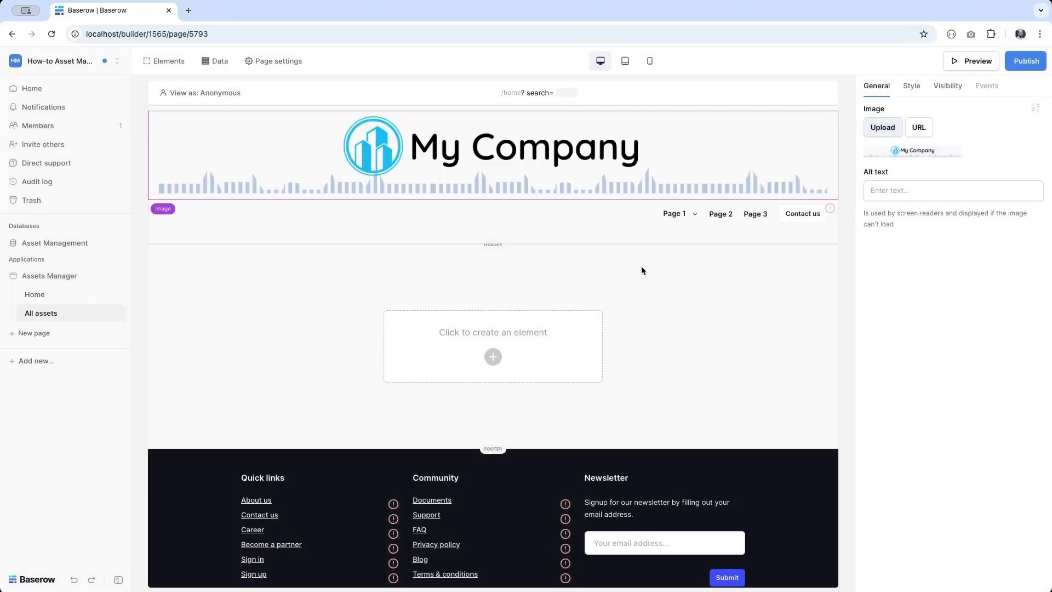
- Add a 'Departements assets' page with a search query parameter
left_click(38, 332)
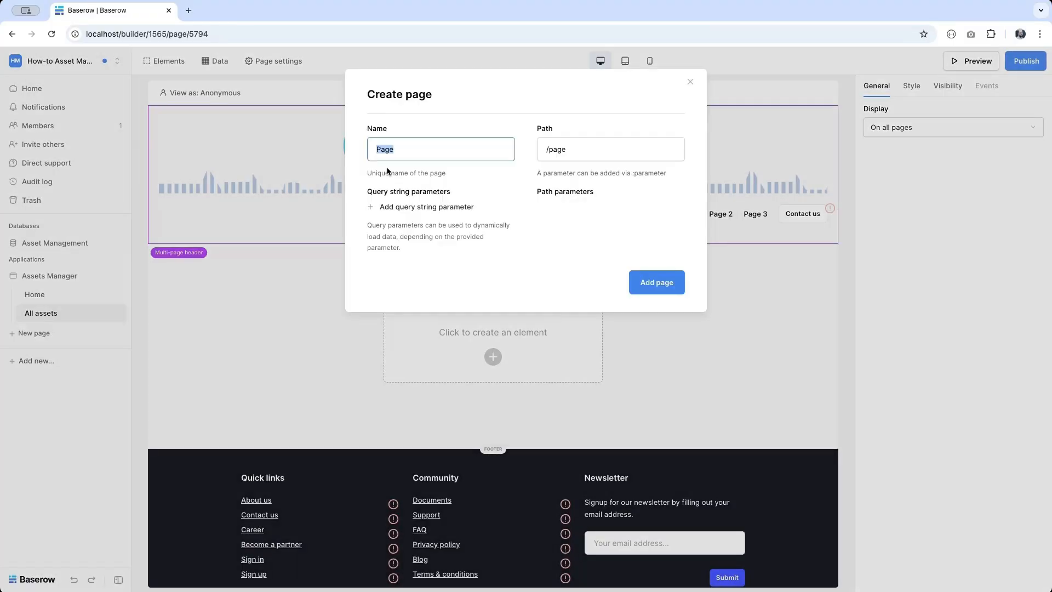
type("Depa")
type("rte")
type("ments assets")
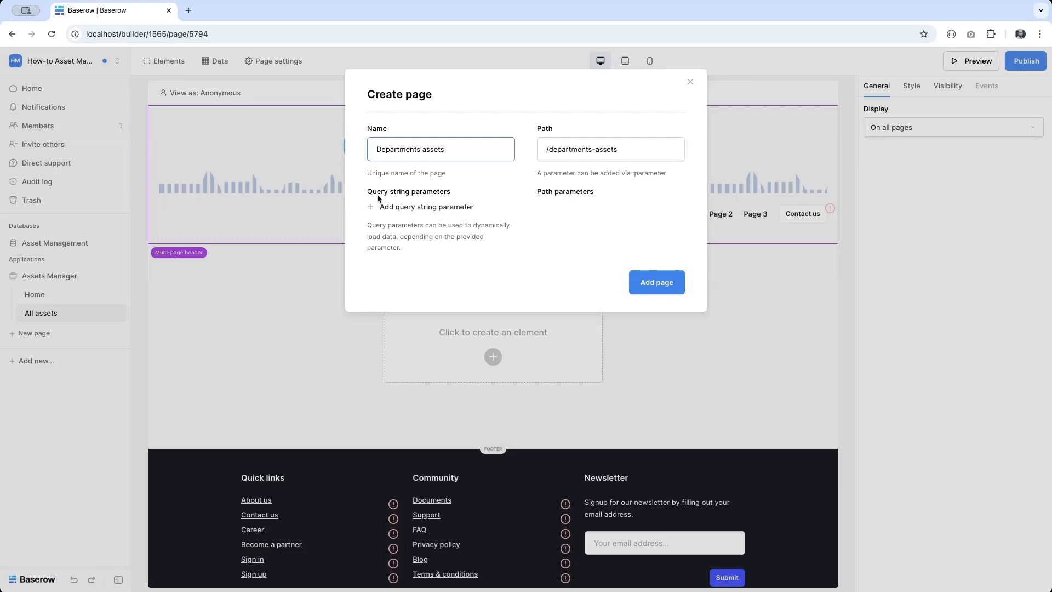
left_click(406, 211)
type("serac")
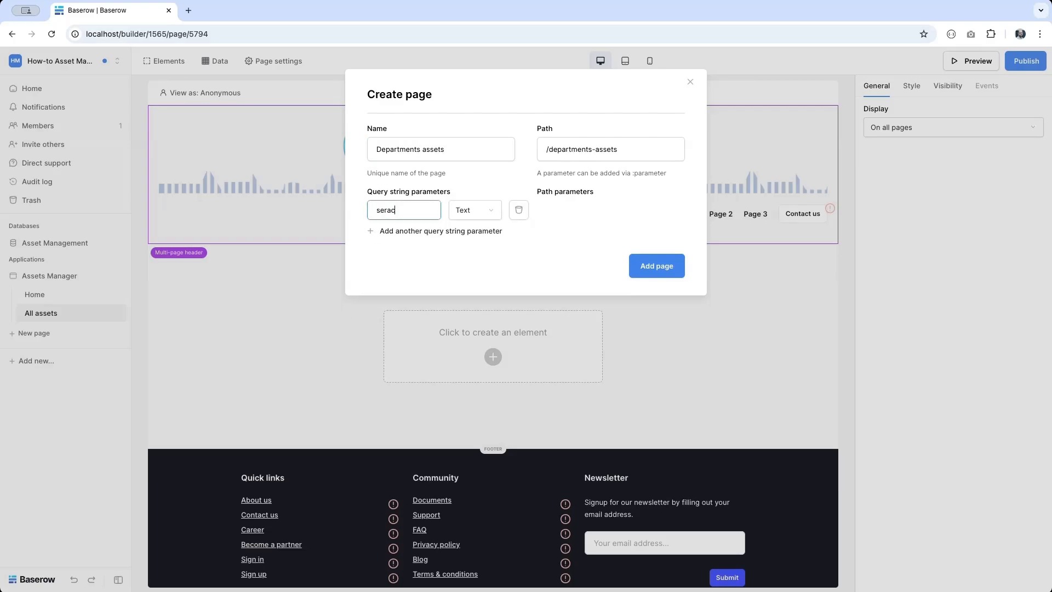
type("arch")
left_click(655, 266)
- Add an 'Issues & Maintenances' page
left_click(45, 354)
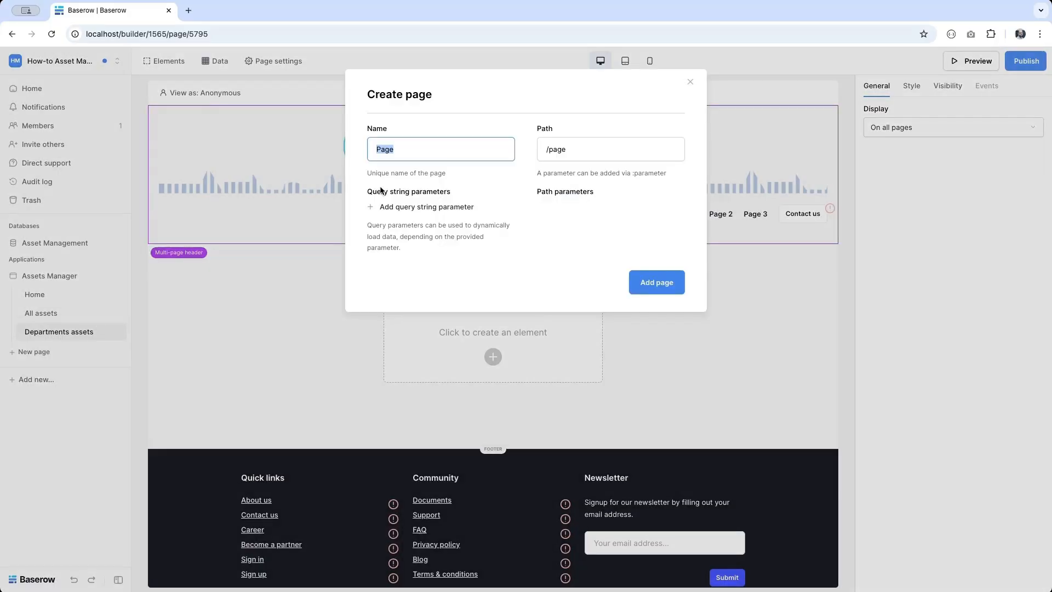
type("Issues & Maintenances")
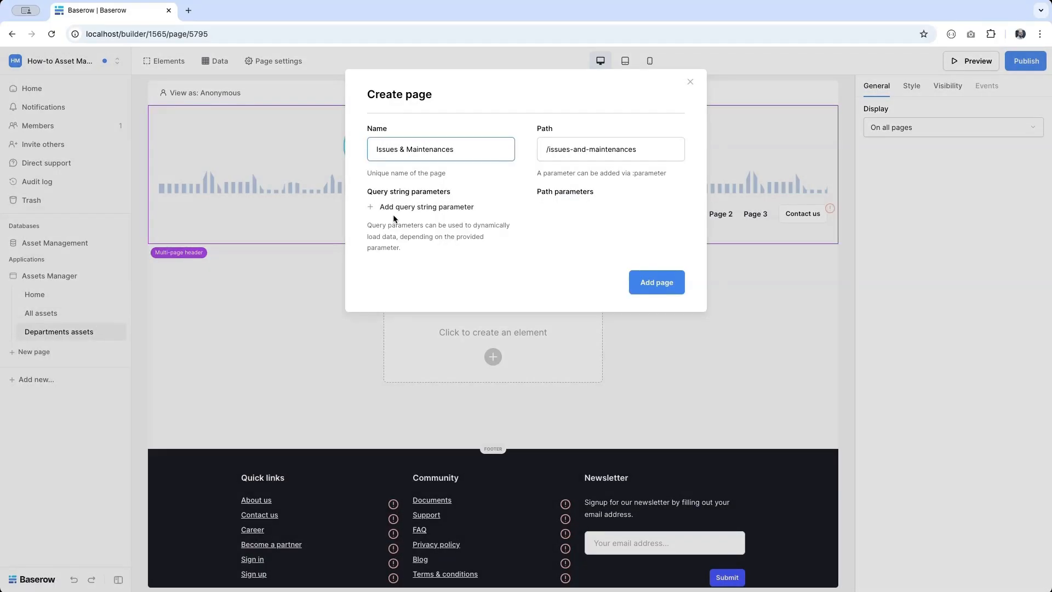
left_click(657, 284)
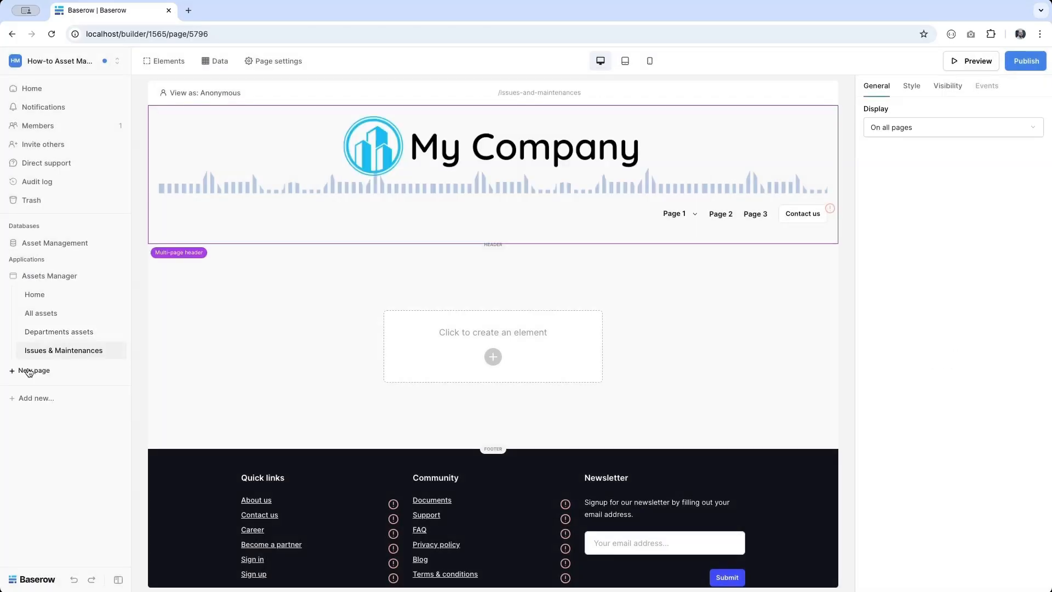
- Name a new page 'Asset details' with path /asset-details/:asset_id
left_click(22, 371)
type("Asset ")
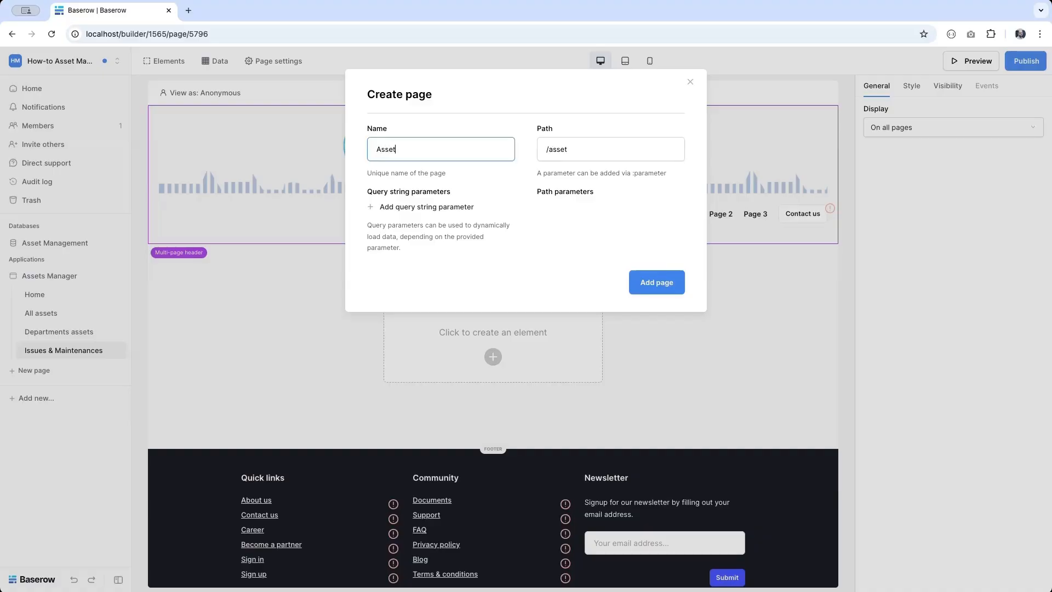
type("details")
left_click(639, 151)
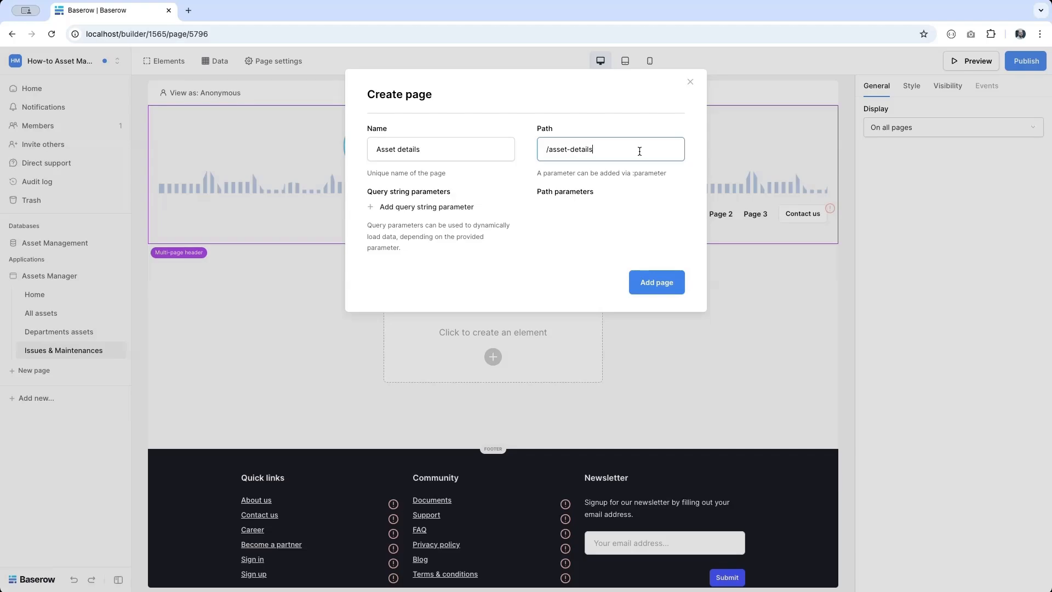
type("/:asset_id")
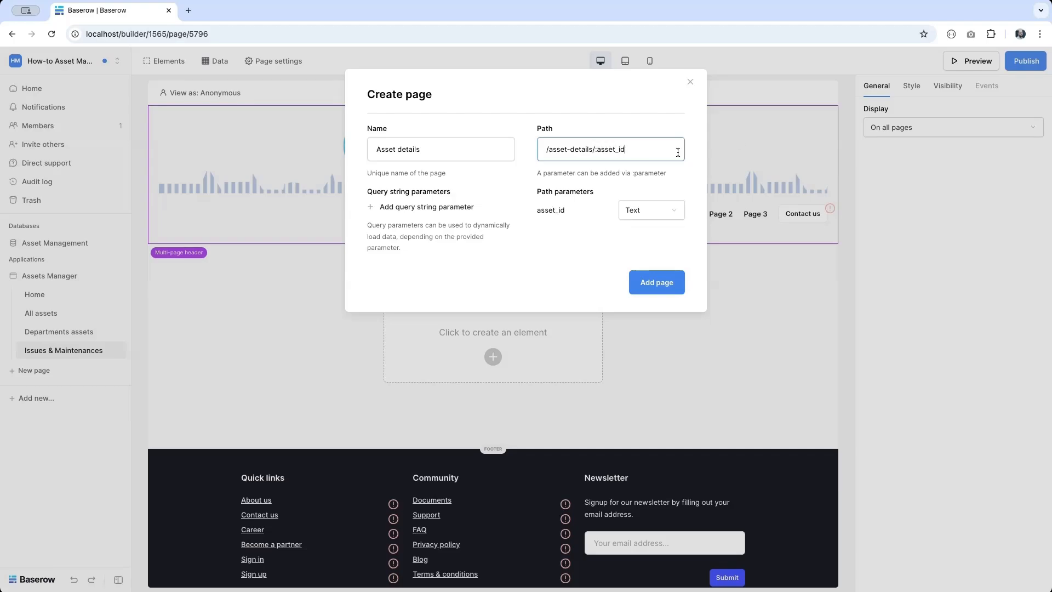
- Make asset_id a Numeric path parameter and create the Asset details page
left_click(653, 212)
left_click(636, 240)
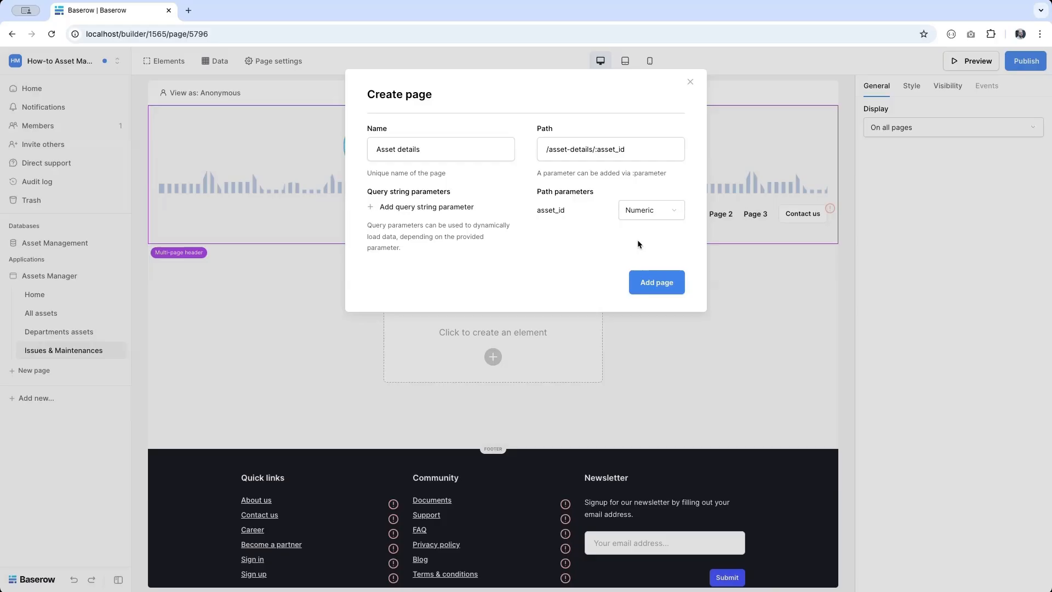
double_click(607, 153)
key("Left")
key("shift+Right")
key("shift+Right")
key("shift+Right")
key("shift+Right")
key("shift+Right")
key("shift+Right")
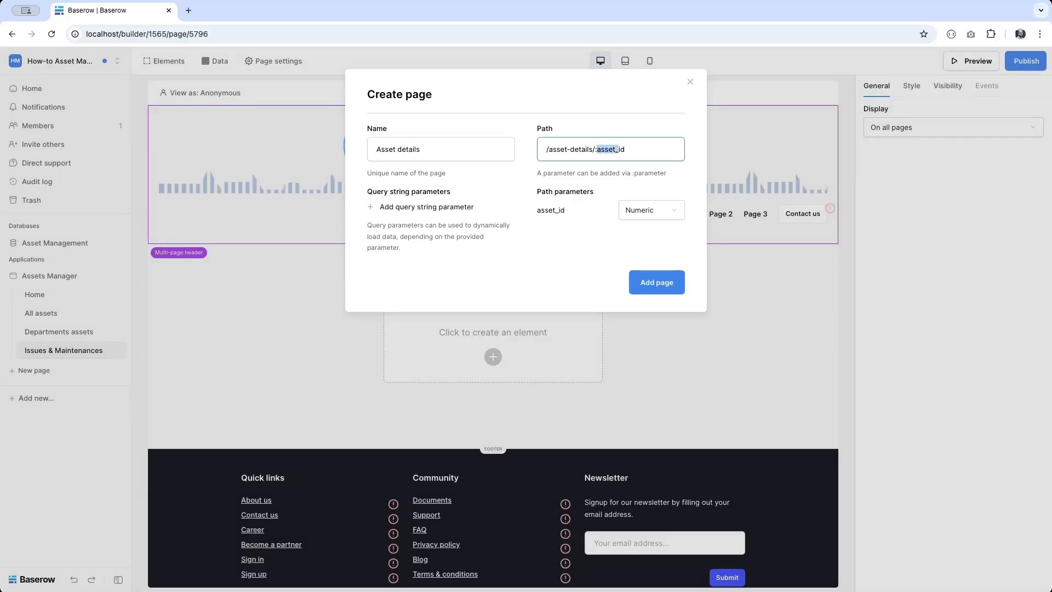
key("Right")
key("shift+Right")
key("shift+Right")
left_click(678, 283)
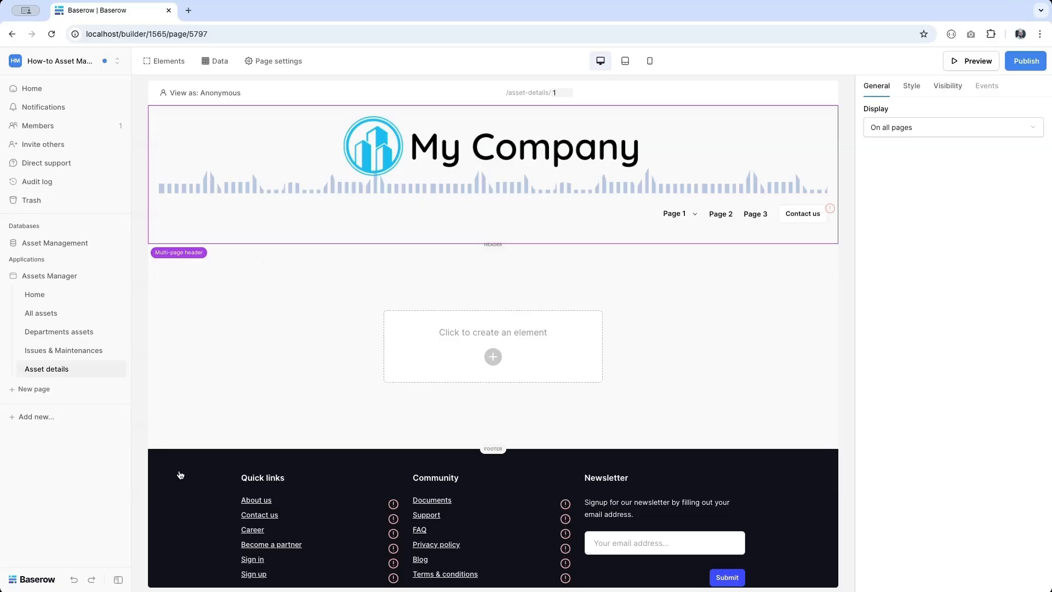
- Left-align the header menu items and delete the Page 1 item
left_click(678, 211)
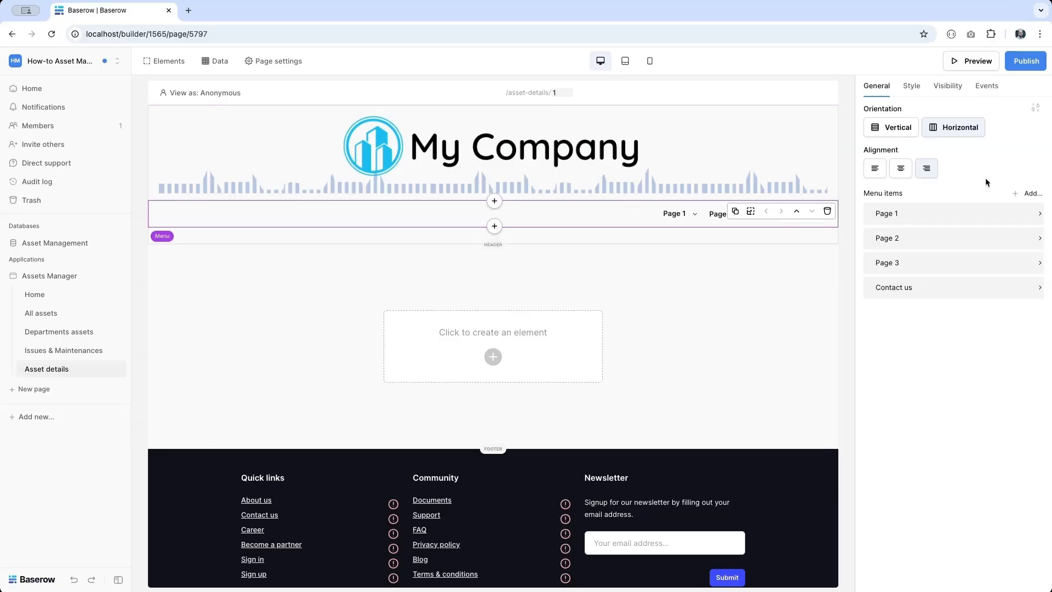
left_click(875, 168)
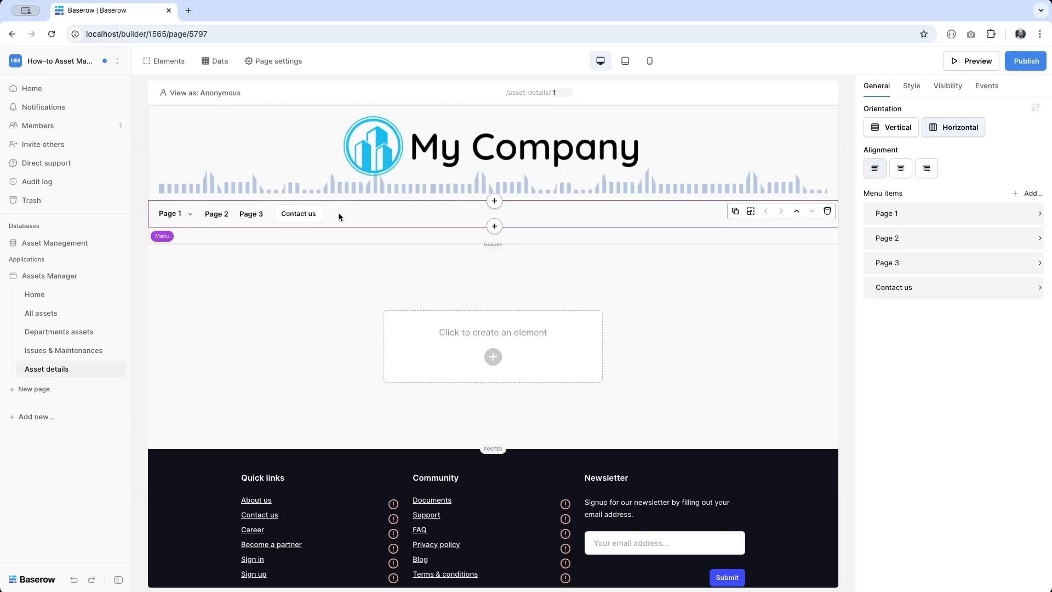
left_click(881, 219)
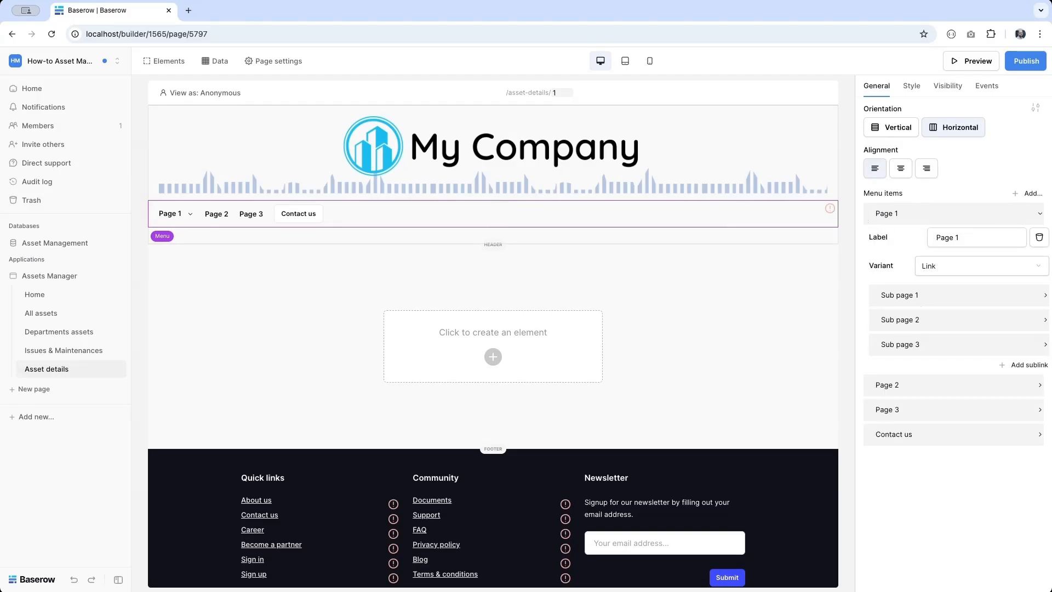
left_click(1040, 239)
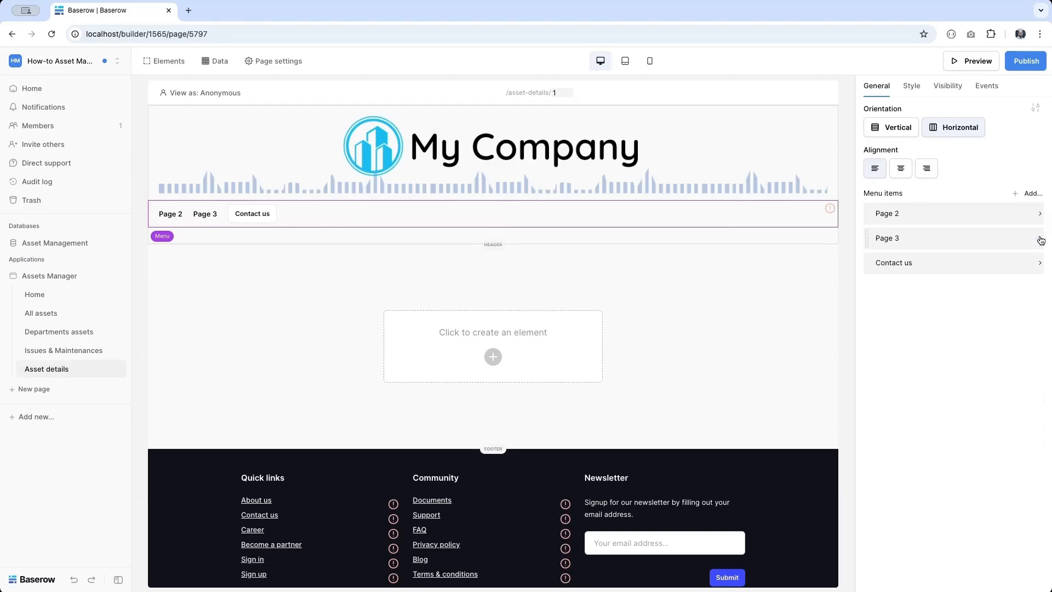
- Rename Page 2 to 'My assets' linked to Home, with a separator after it
left_click(931, 220)
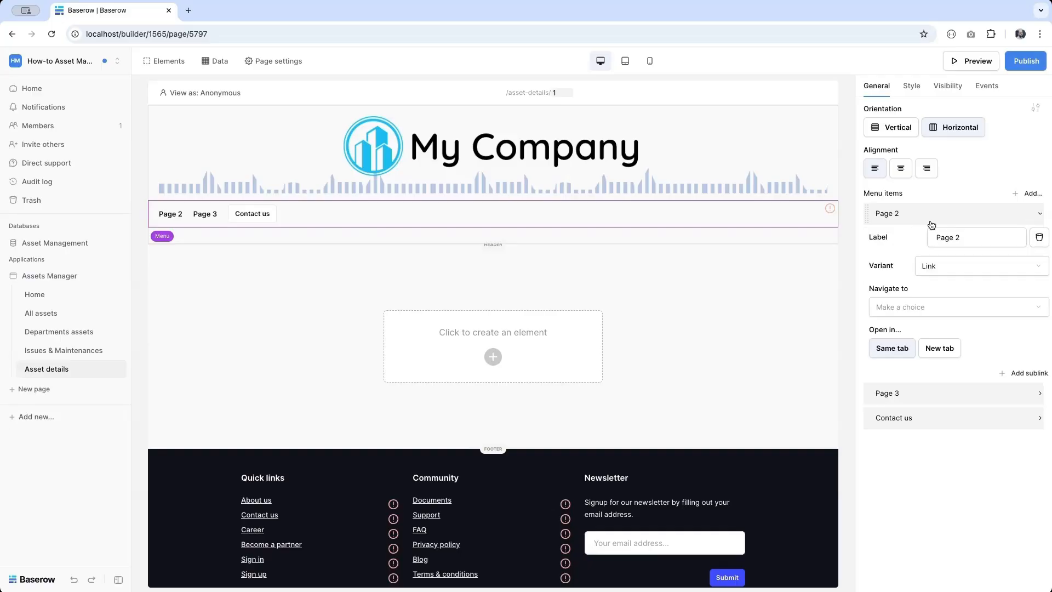
triple_click(967, 238)
type("My assets")
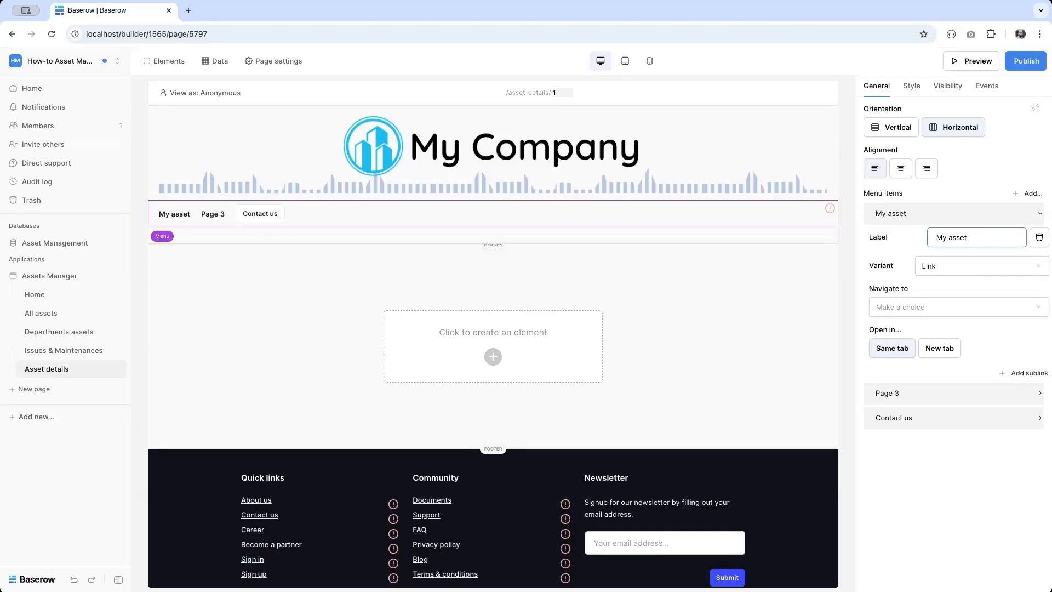
left_click(949, 305)
left_click(939, 315)
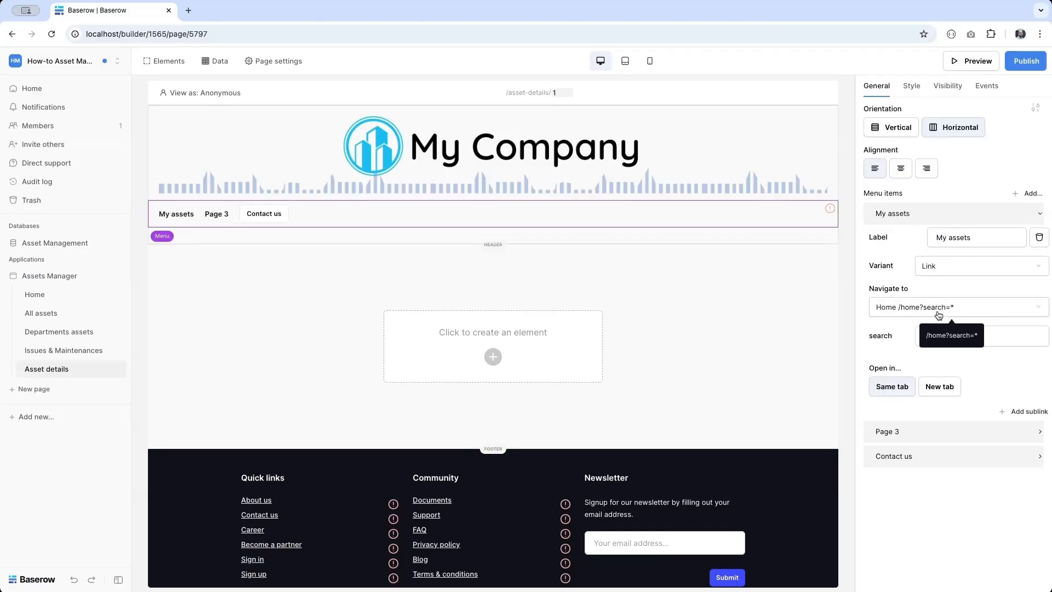
left_click(1030, 196)
left_click(1020, 256)
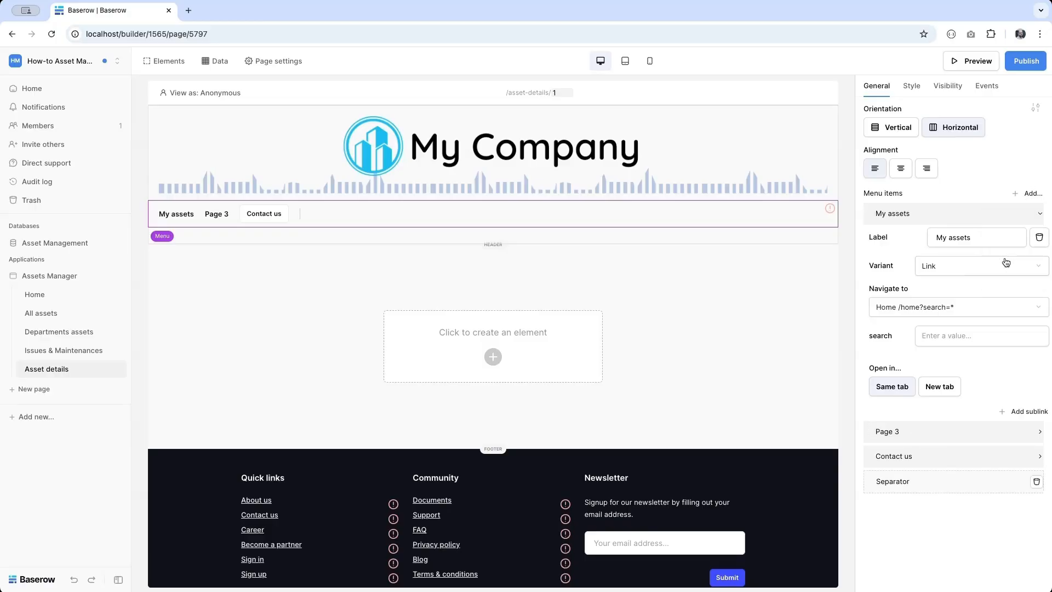
left_click_drag(865, 484, 867, 427)
- Rename Page 3 to 'Department assets' linked to the Departments assets page
left_click(895, 457)
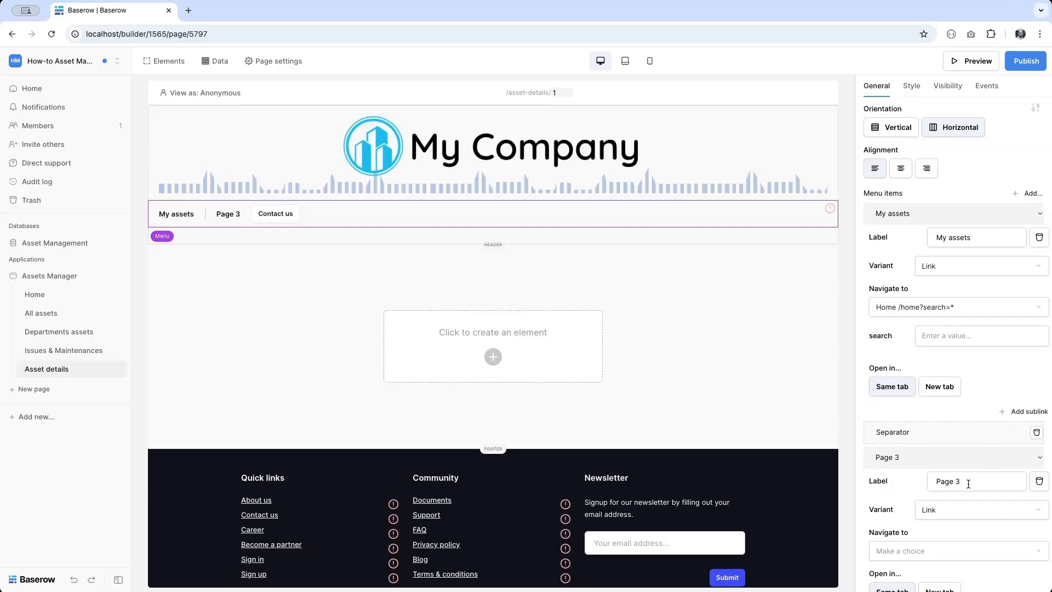
left_click(967, 482)
key("ctrl+a")
type("Depar")
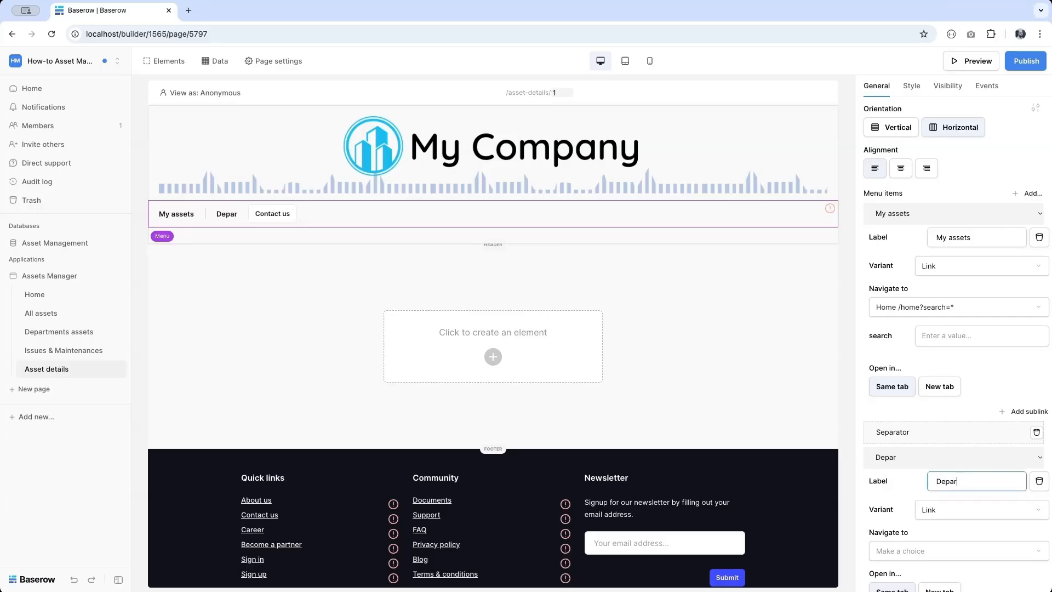
type("tment assets")
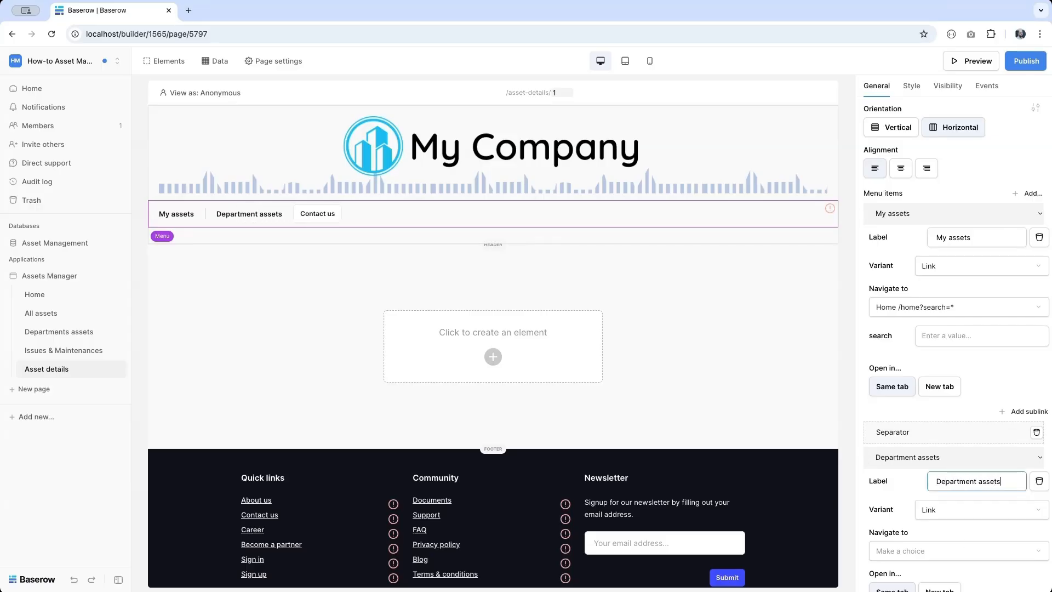
left_click(965, 548)
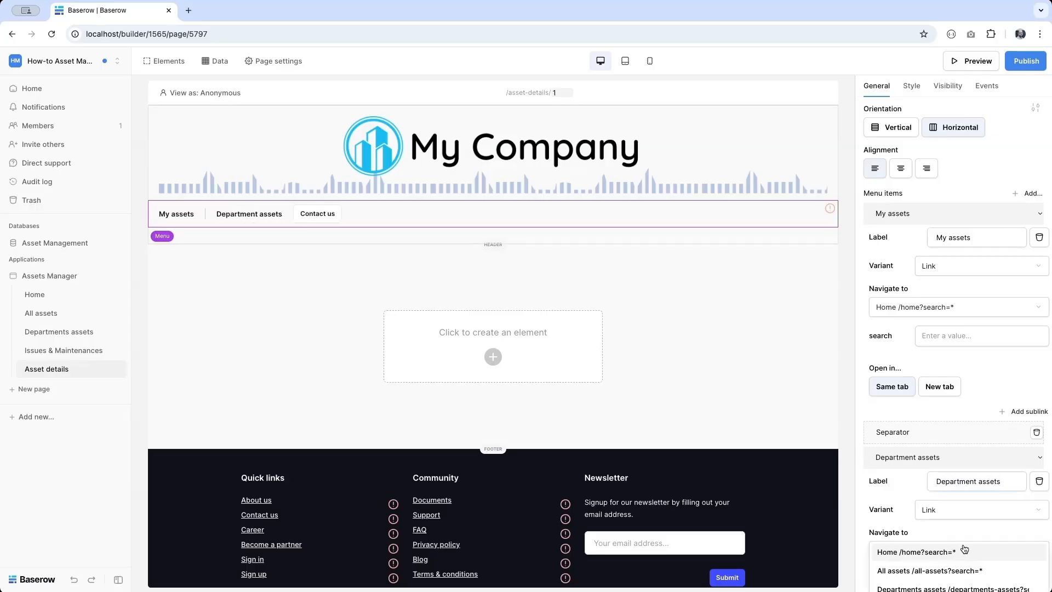
left_click(934, 584)
scroll(923, 452, "down", 2)
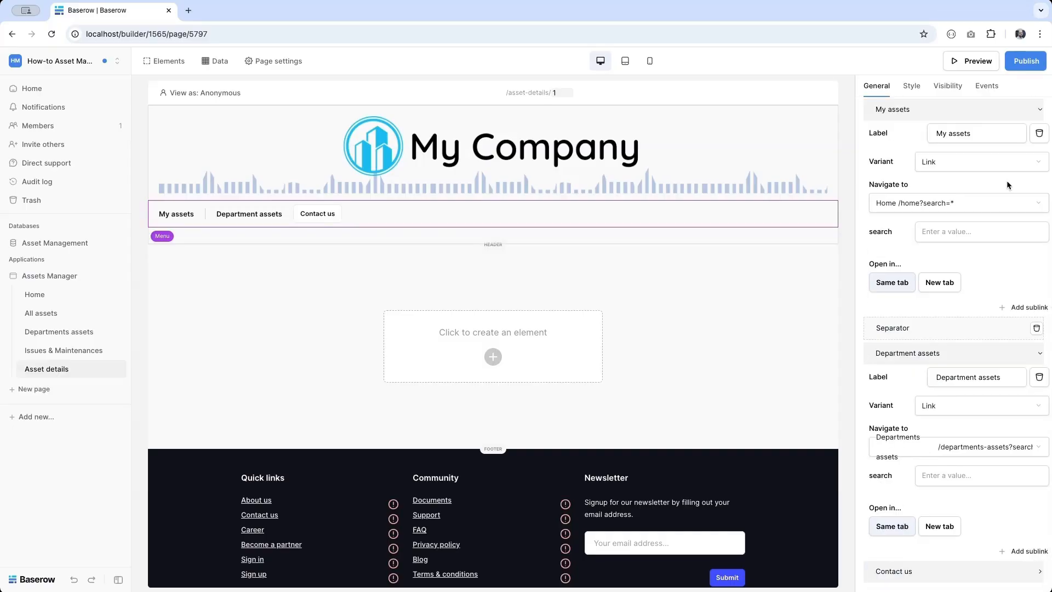
scroll(1007, 181, "up", 2)
- Add a separator between Department assets and Contact us
left_click(1026, 193)
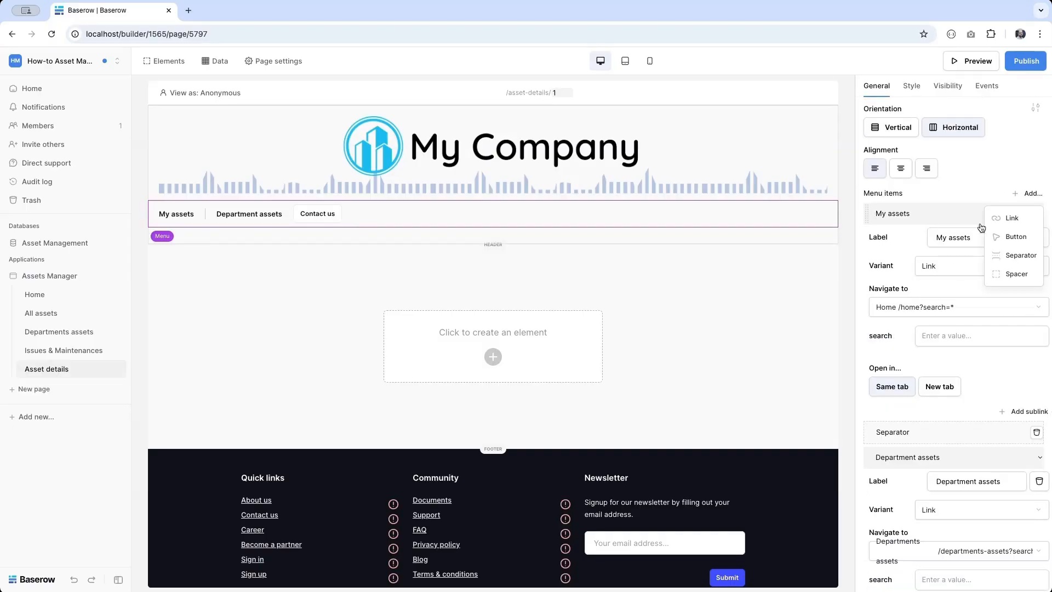
left_click(1004, 258)
left_click(882, 215)
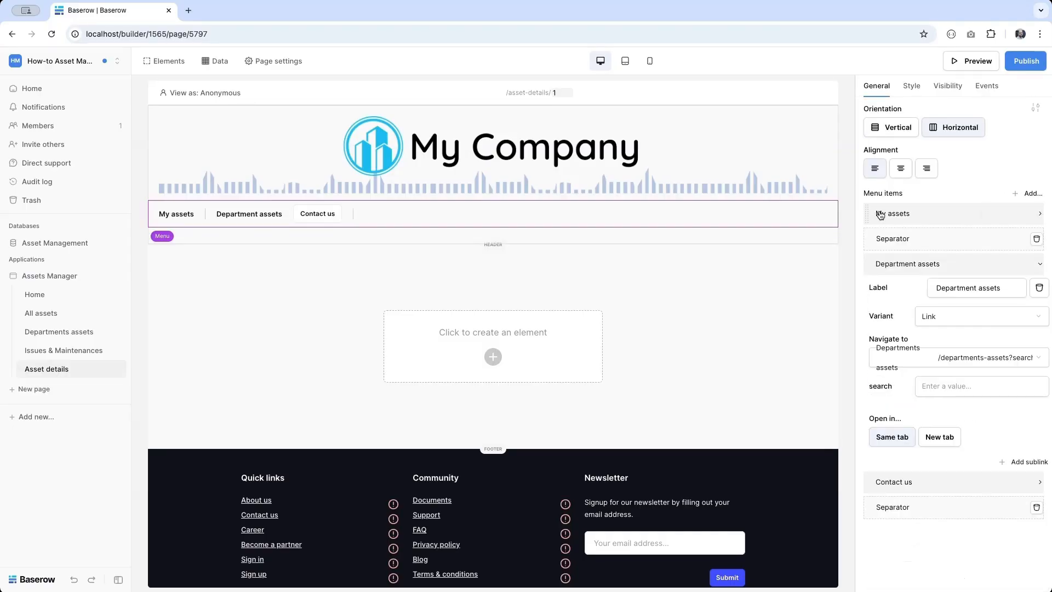
left_click(883, 265)
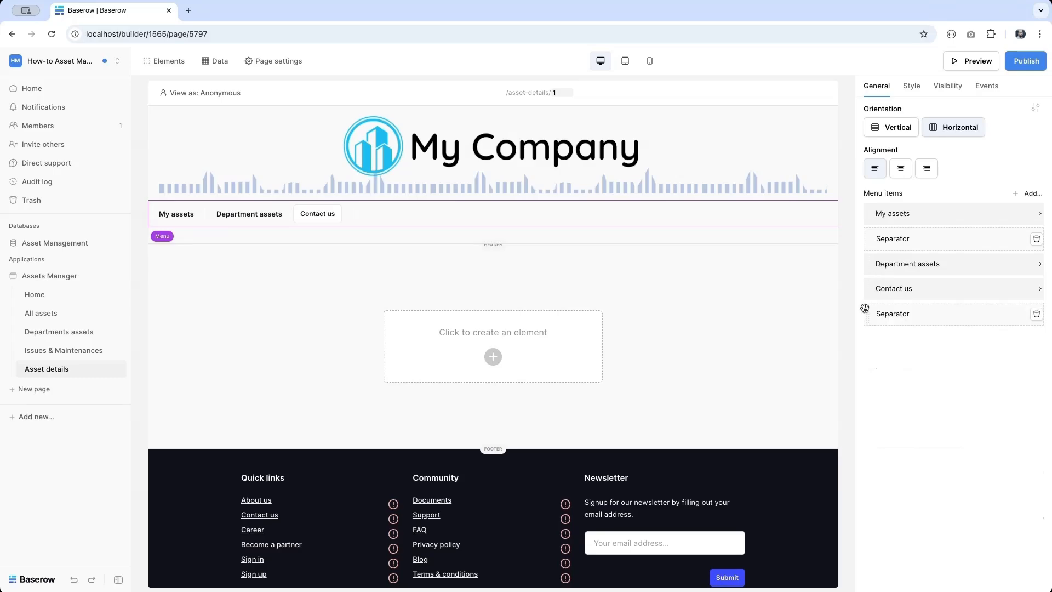
left_click_drag(865, 316, 863, 279)
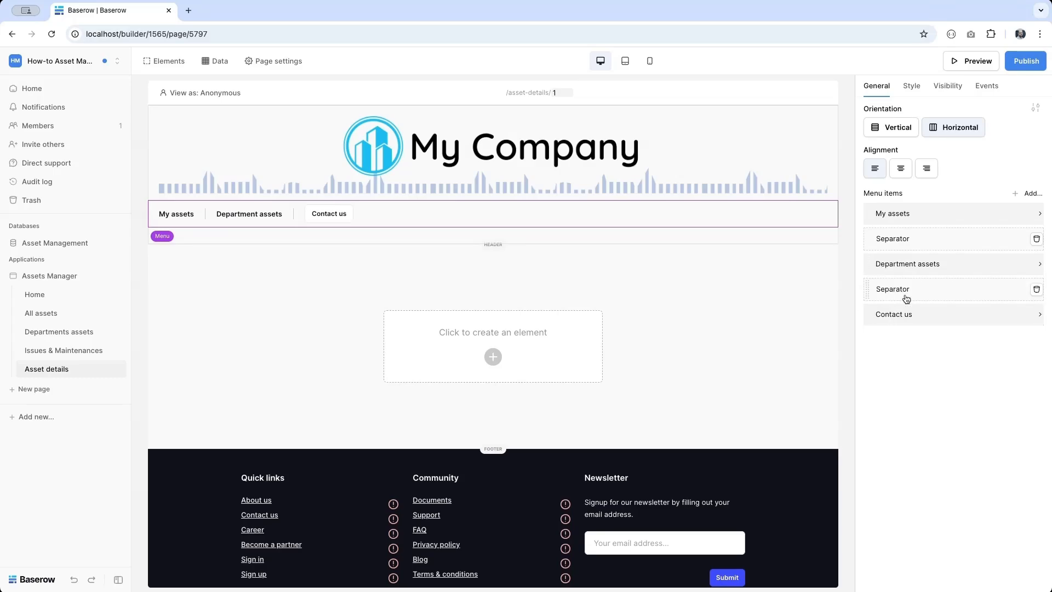
- Add an 'All assets' menu link to the All assets page, followed by a separator
left_click(1034, 192)
left_click(1024, 223)
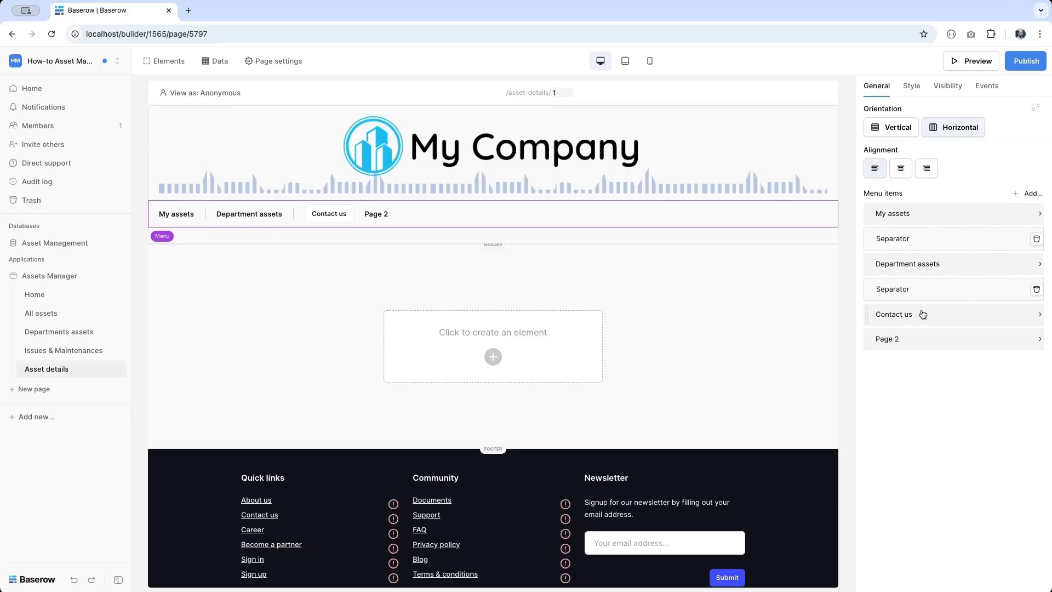
mouse_move(880, 313)
left_mouse_down()
mouse_move(864, 336)
mouse_move(865, 300)
left_mouse_up()
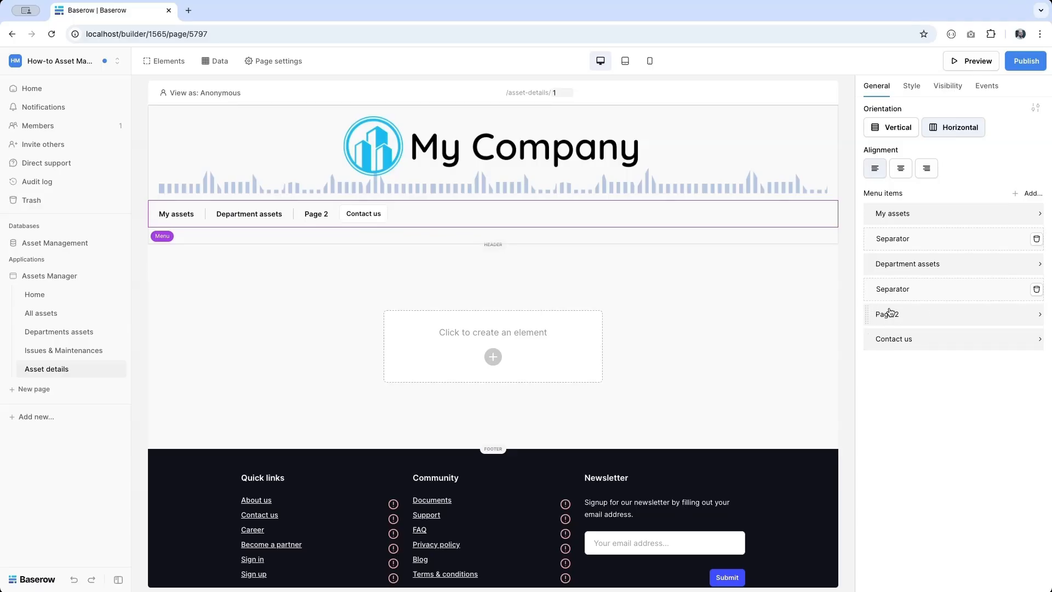
left_click(884, 314)
triple_click(961, 332)
type("All assets")
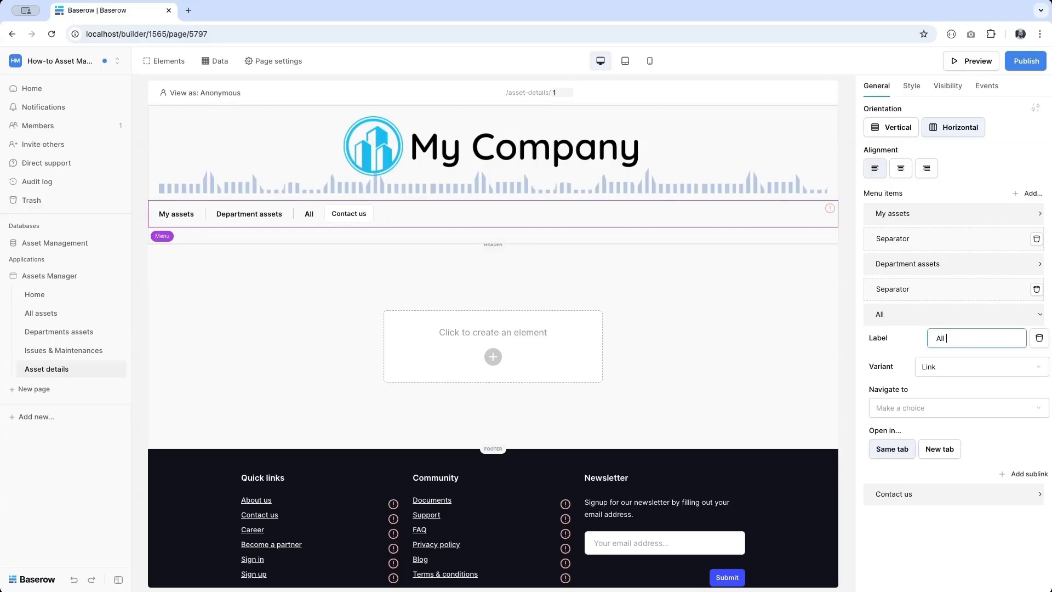
left_click(934, 409)
left_click(926, 428)
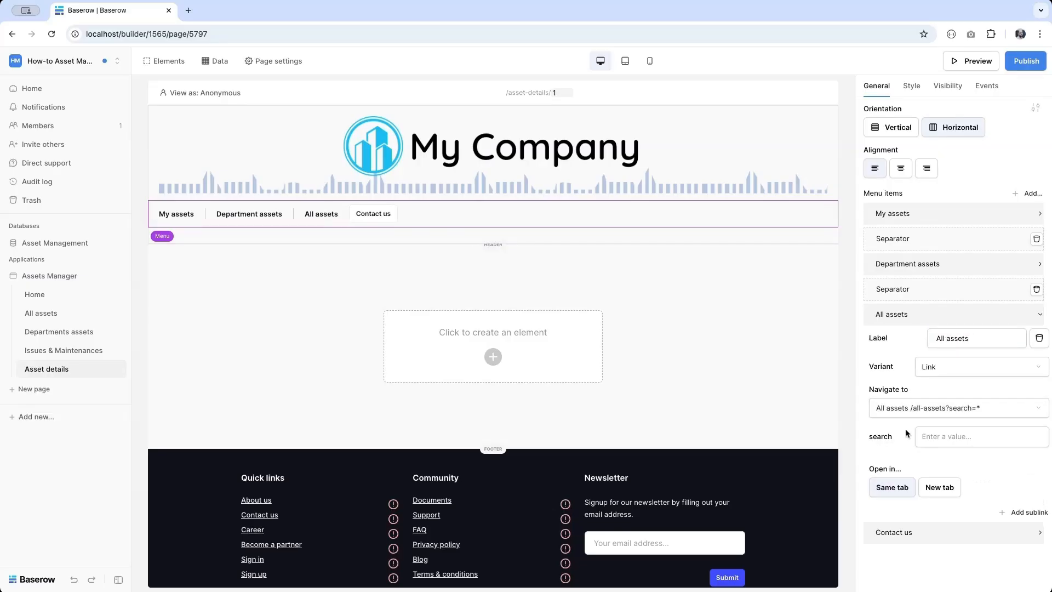
left_click(1033, 193)
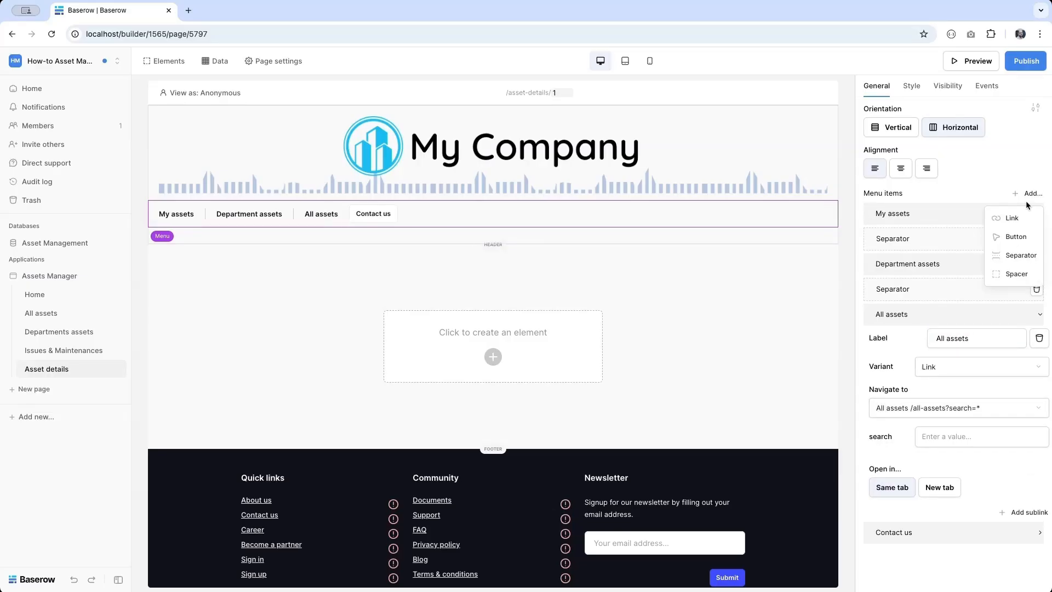
left_click(1013, 257)
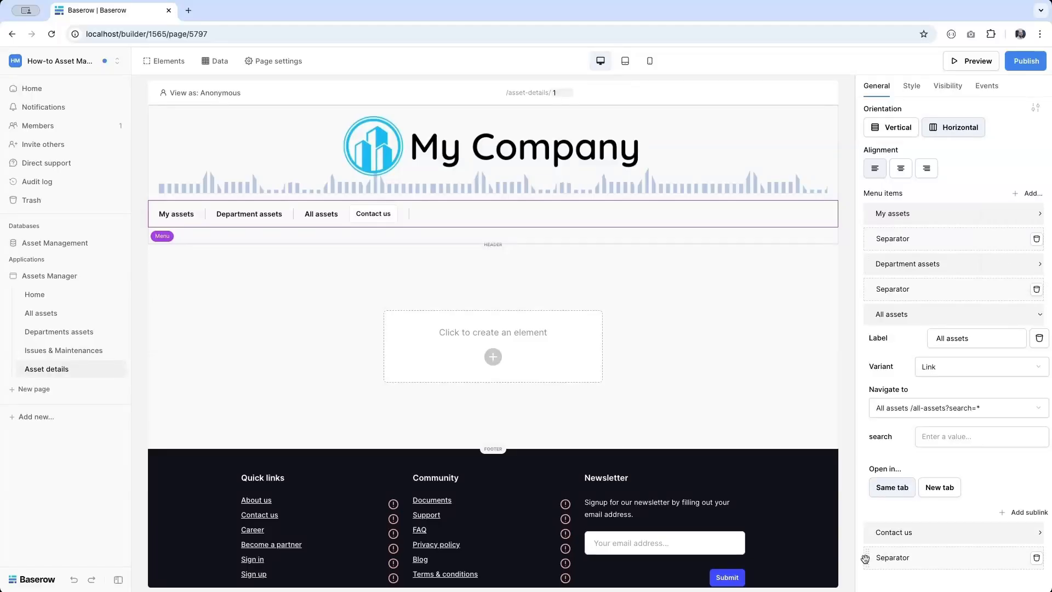
left_click_drag(867, 558, 865, 514)
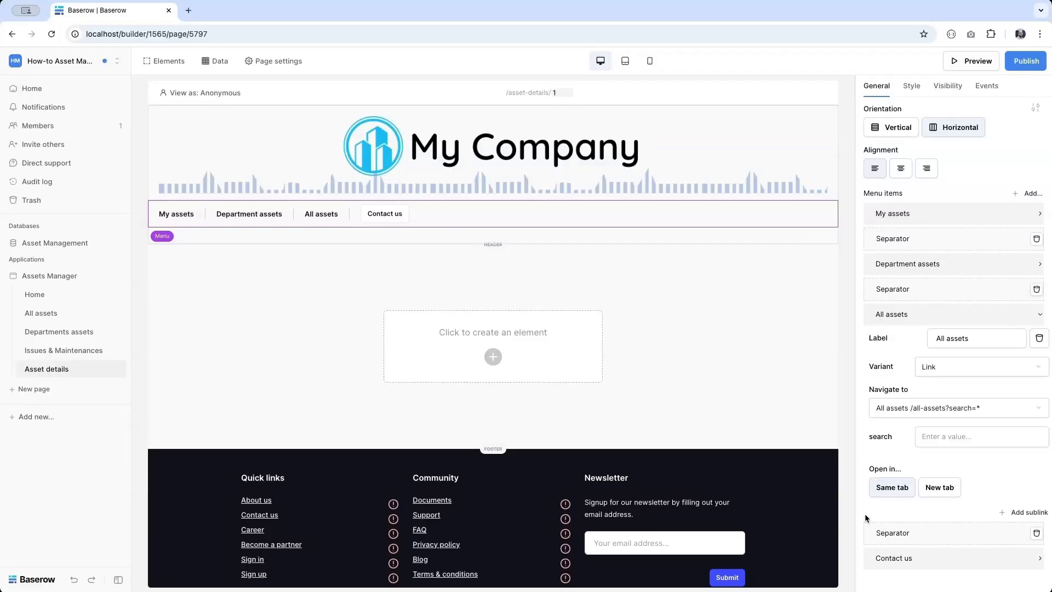
- Add an 'Issues & Maintenances' menu link to the Issues & Maintenances page before Contact us
left_click(1030, 192)
left_click(1012, 218)
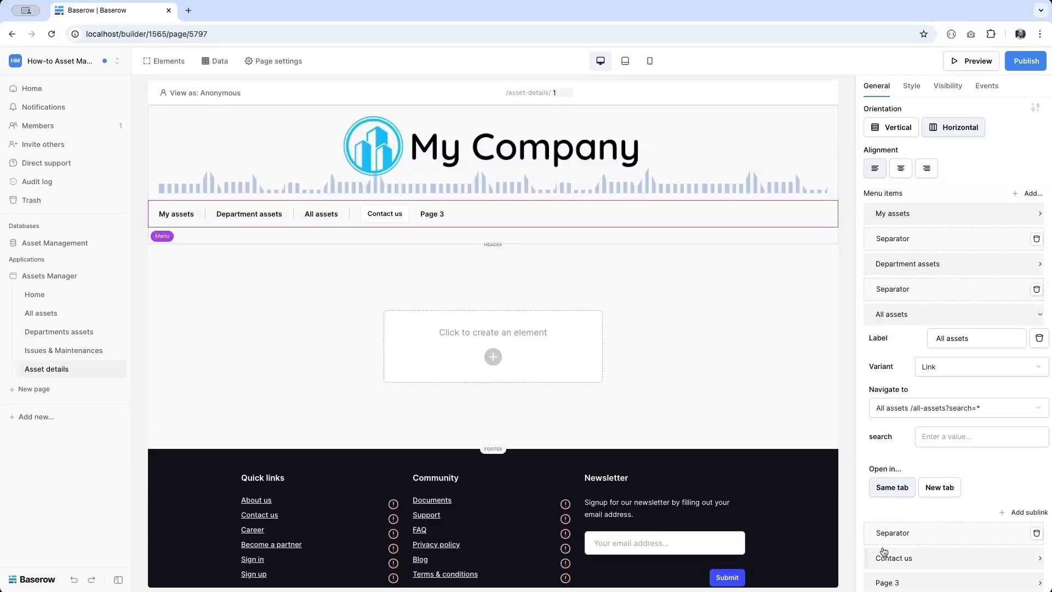
scroll(931, 493, "down", 1)
left_click_drag(868, 571, 869, 546)
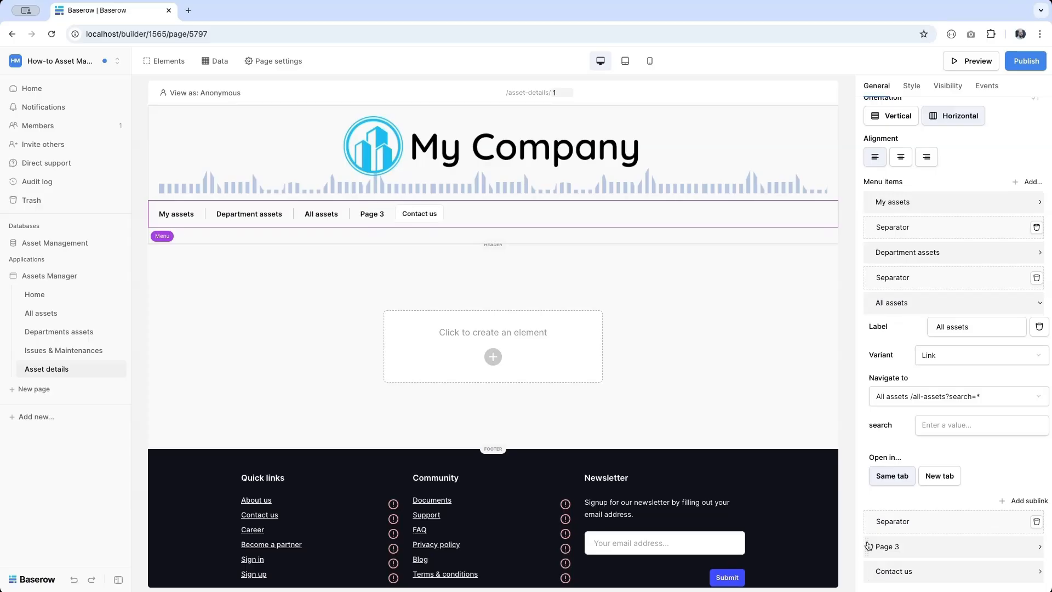
left_click(886, 547)
scroll(958, 535, "down", 3)
left_click(969, 414)
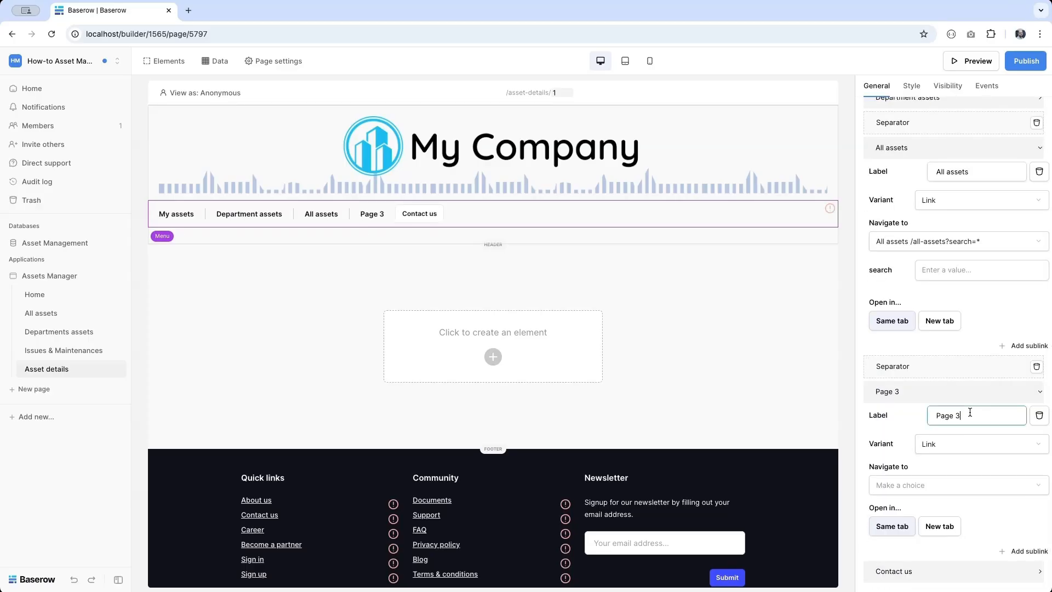
key("ctrl+a")
type("Issues & Mainten")
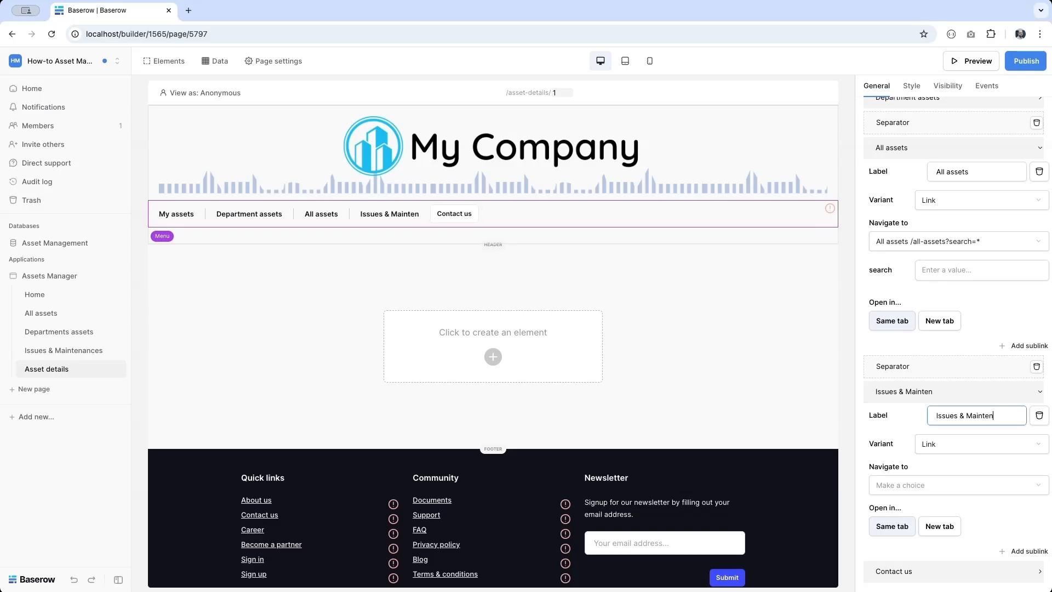
type("ances")
left_click(940, 485)
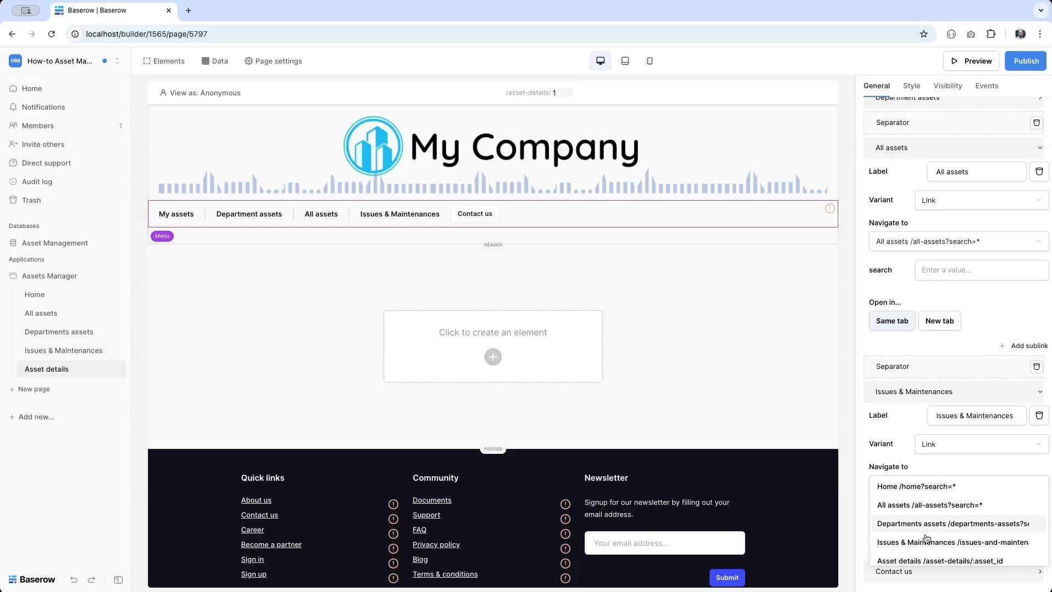
left_click(925, 541)
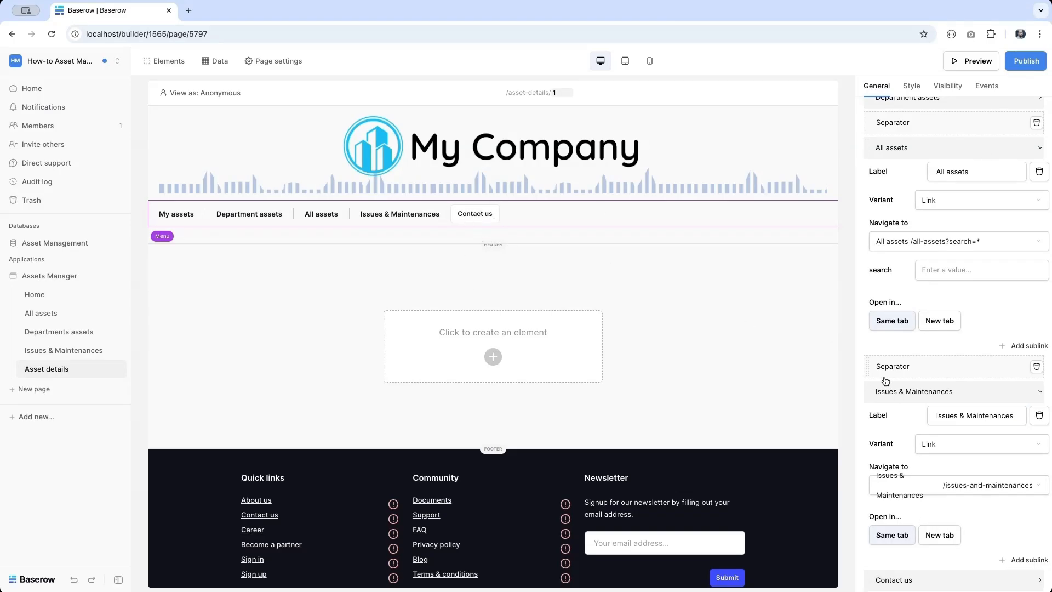
- Relabel the Contact us menu item as 'Logout'
scroll(886, 382, "down", 1)
left_click(905, 578)
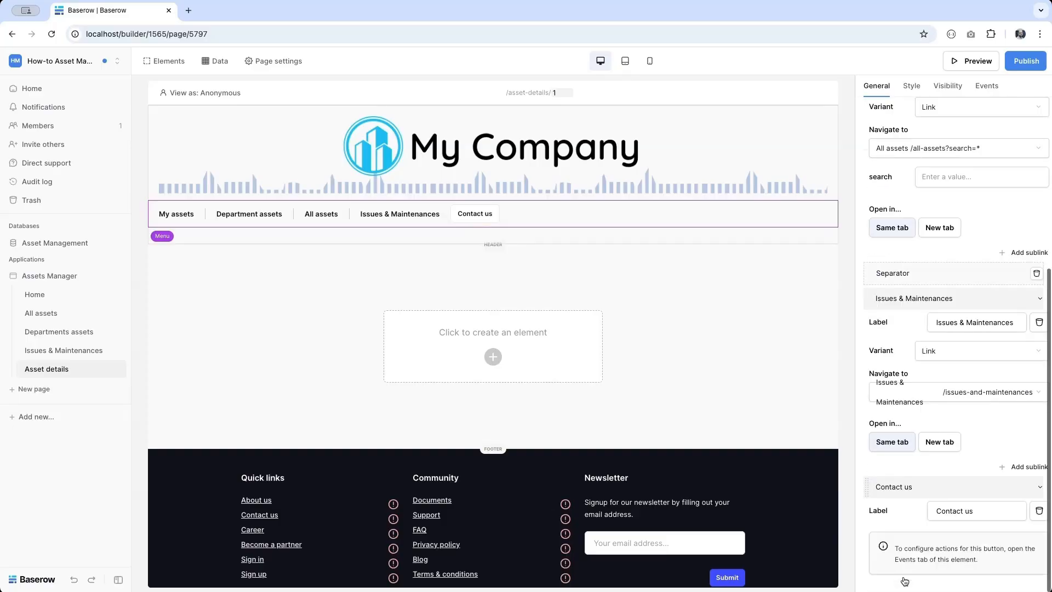
left_click(993, 508)
key("ctrl+a")
type("Logout")
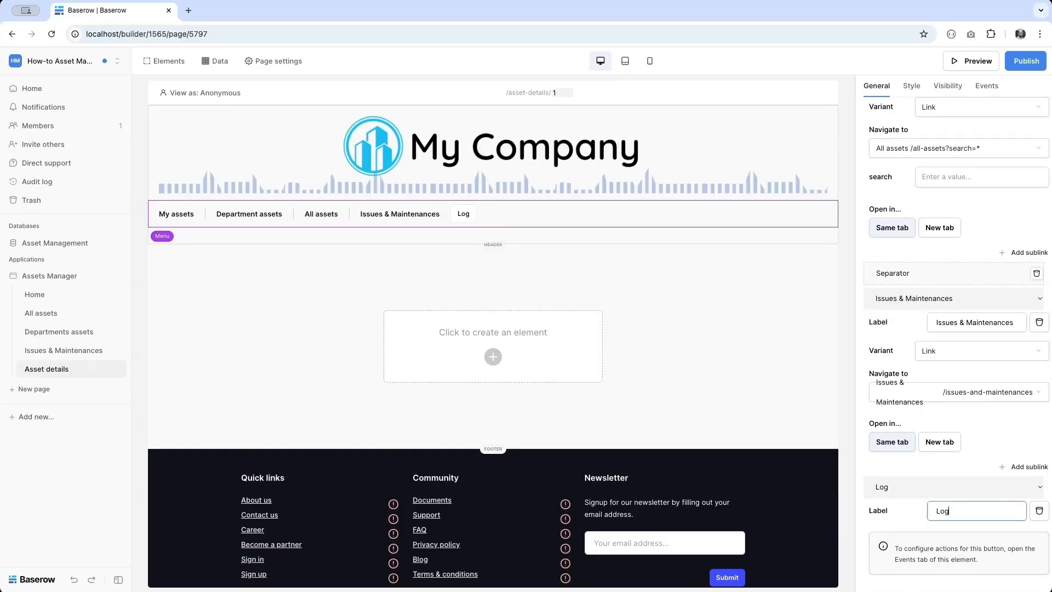
- Set the Logout item's click event action to Logout
left_click(987, 88)
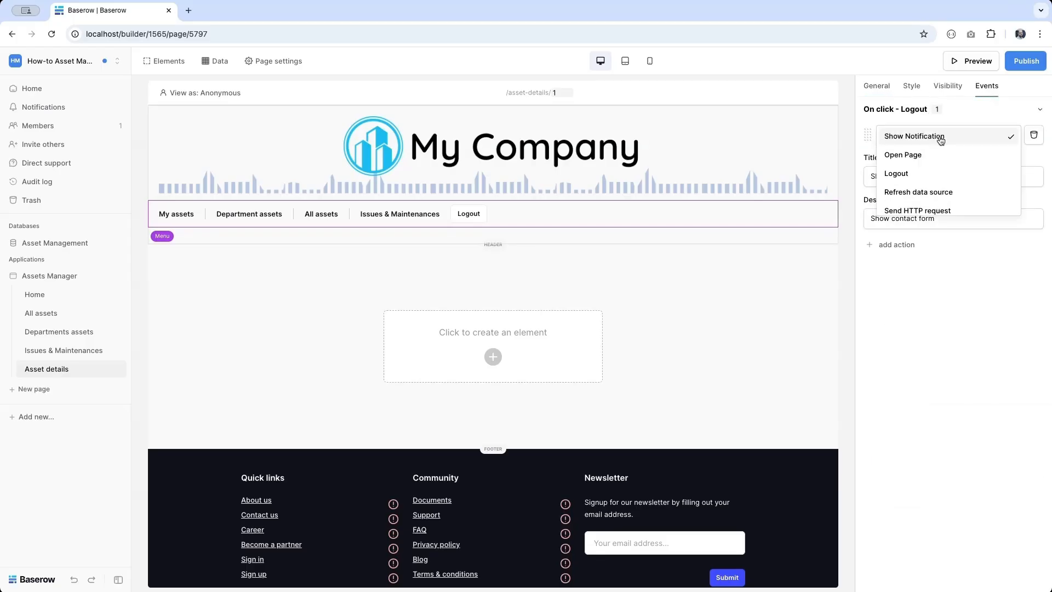
left_click(915, 180)
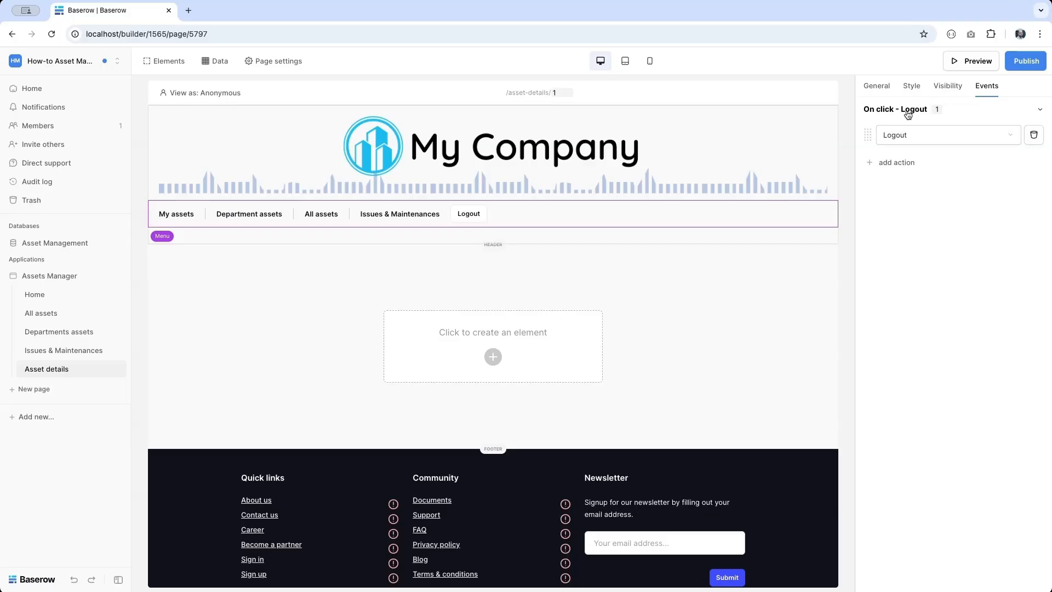
left_click(876, 88)
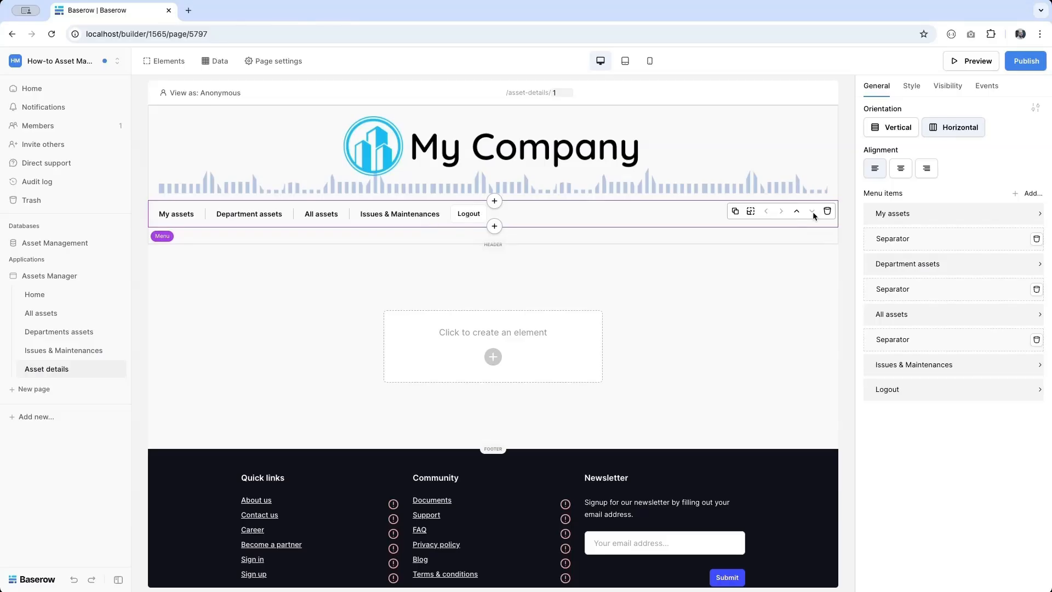
- Add a Spacer to the menu and place it above Logout
left_click(1037, 193)
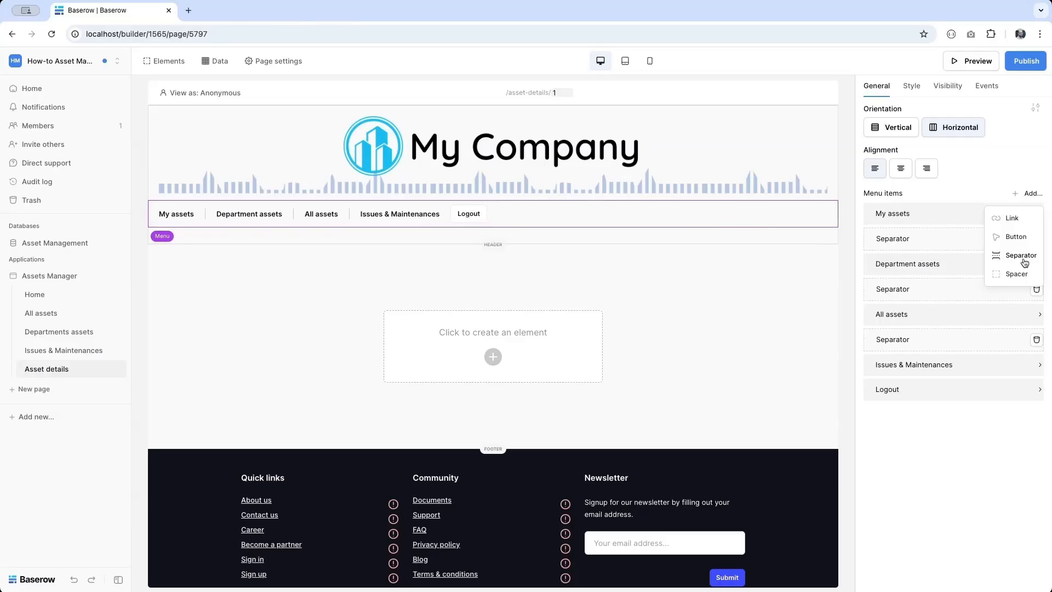
left_click(1017, 274)
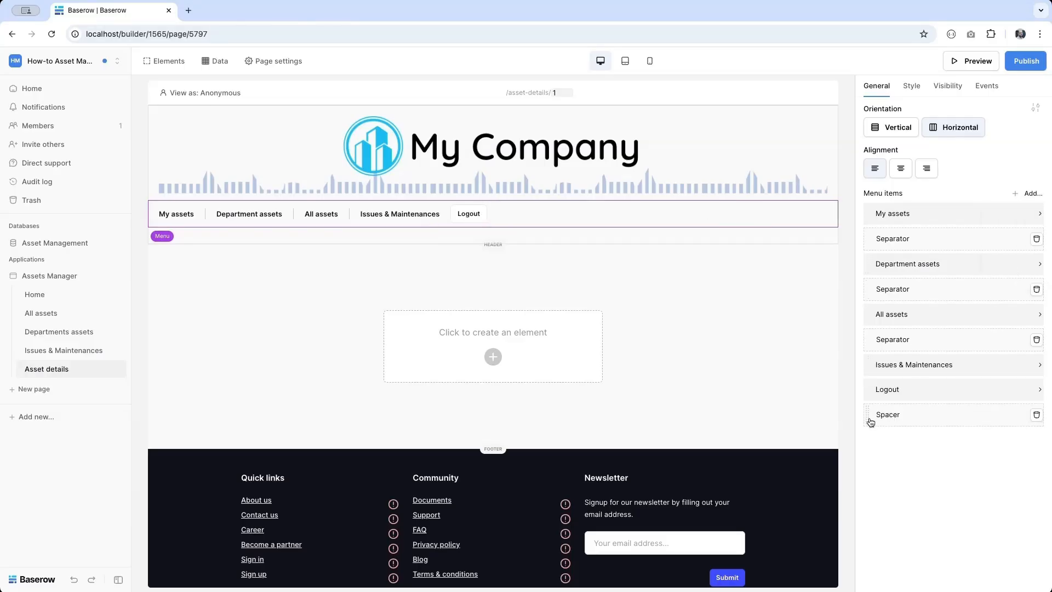
left_click_drag(869, 419, 868, 384)
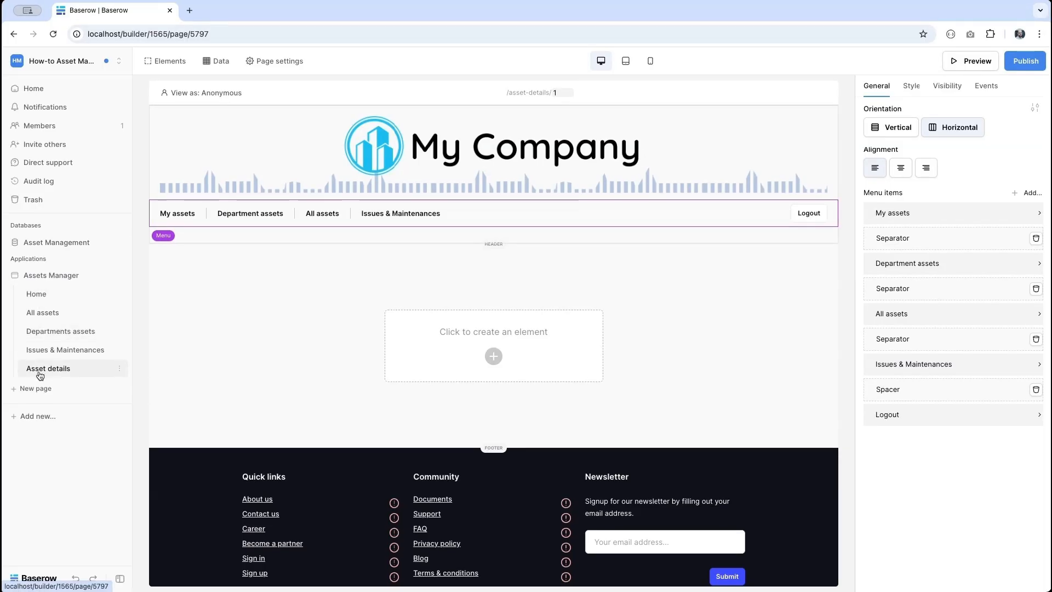
- Switch through Home, All assets and Departments assets to the Issues & Maintenances page
left_click(251, 240)
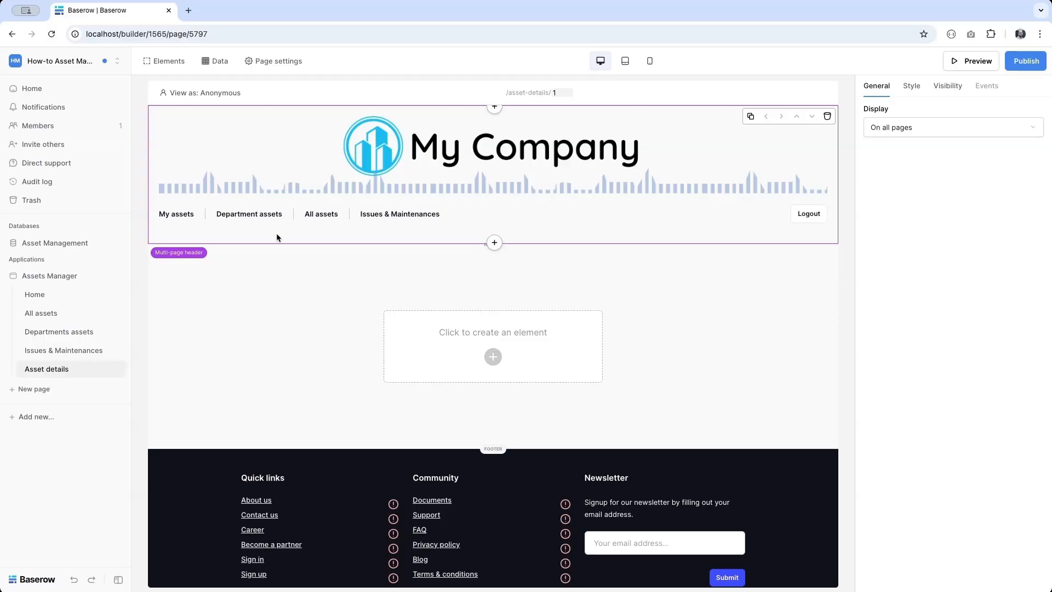
left_click(65, 298)
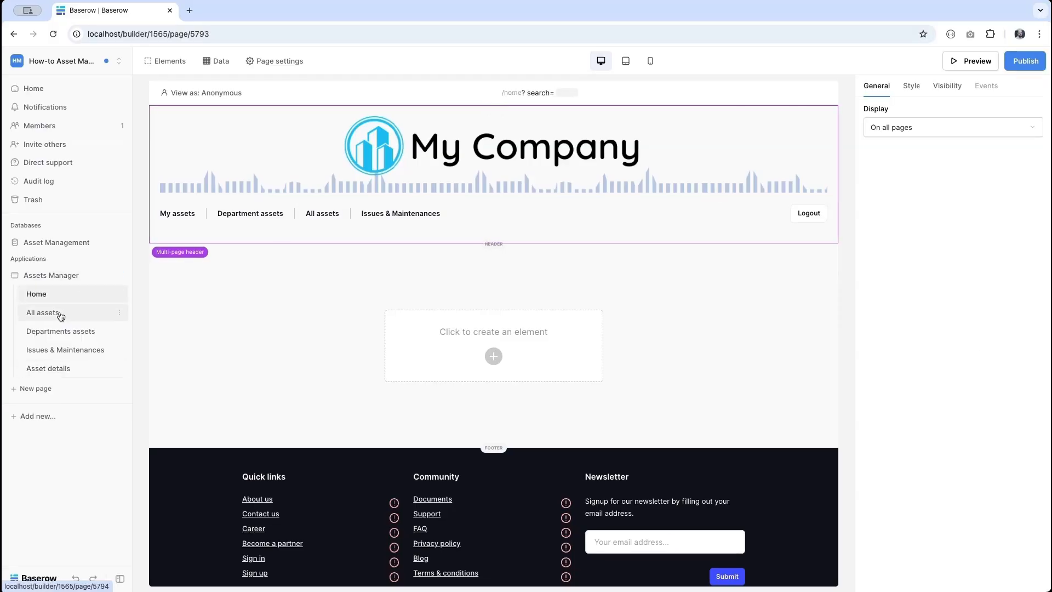
left_click(59, 313)
left_click(57, 331)
left_click(53, 350)
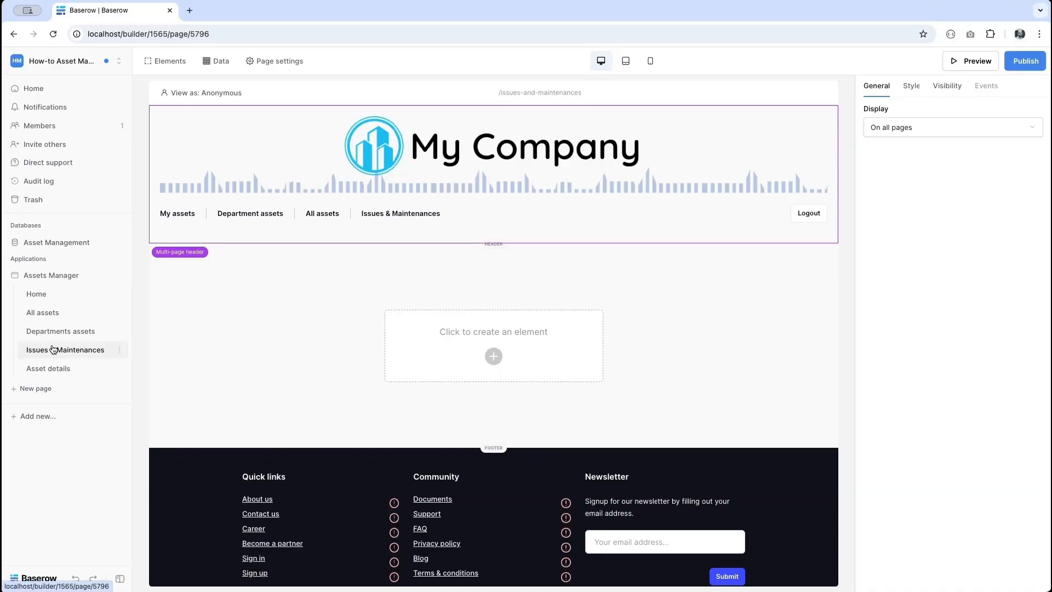
- Delete the multi-page footer
left_click(193, 474)
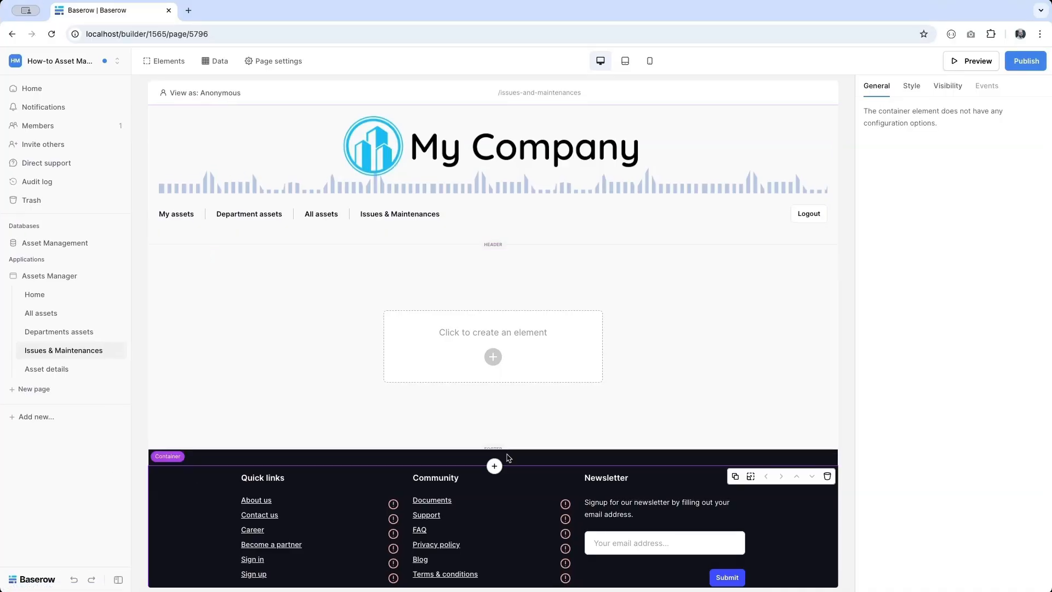
left_click(586, 454)
key("Delete")
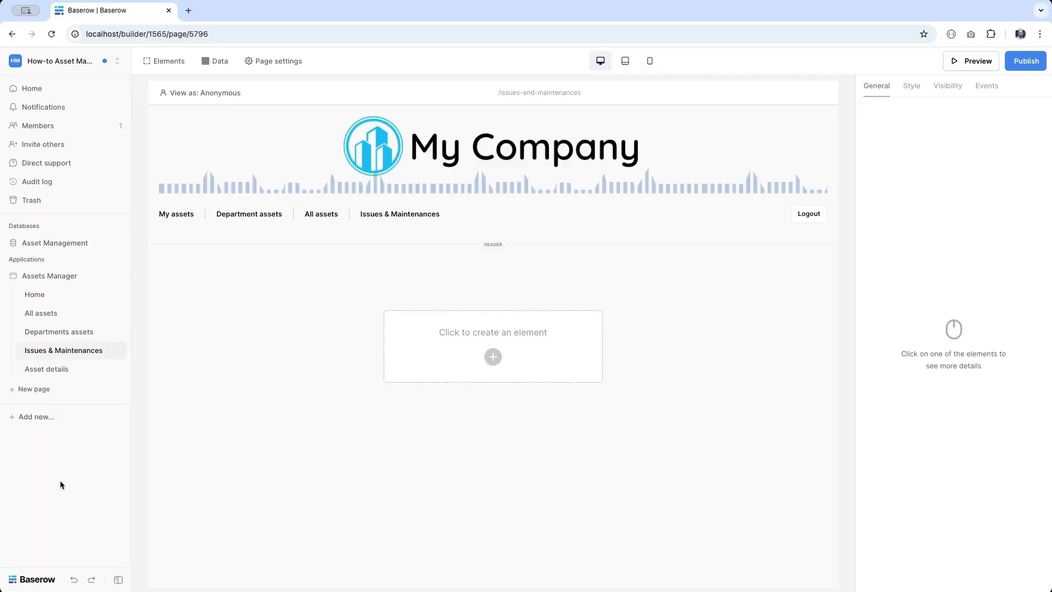
- Open the Employees table in Asset Management and unhide its Password field
left_click(44, 245)
left_click(38, 265)
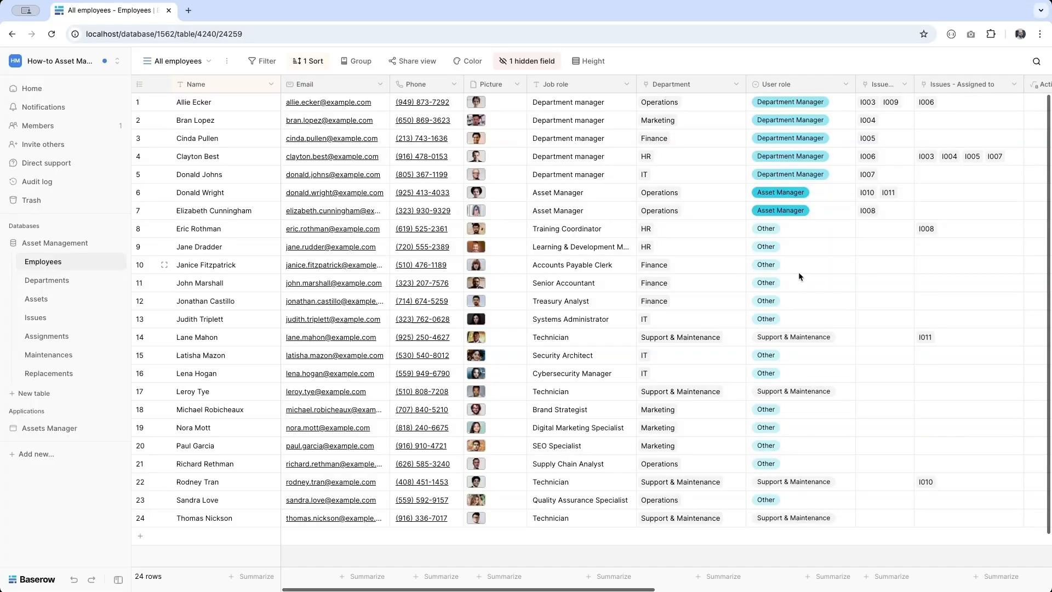
left_click(526, 61)
left_click(517, 134)
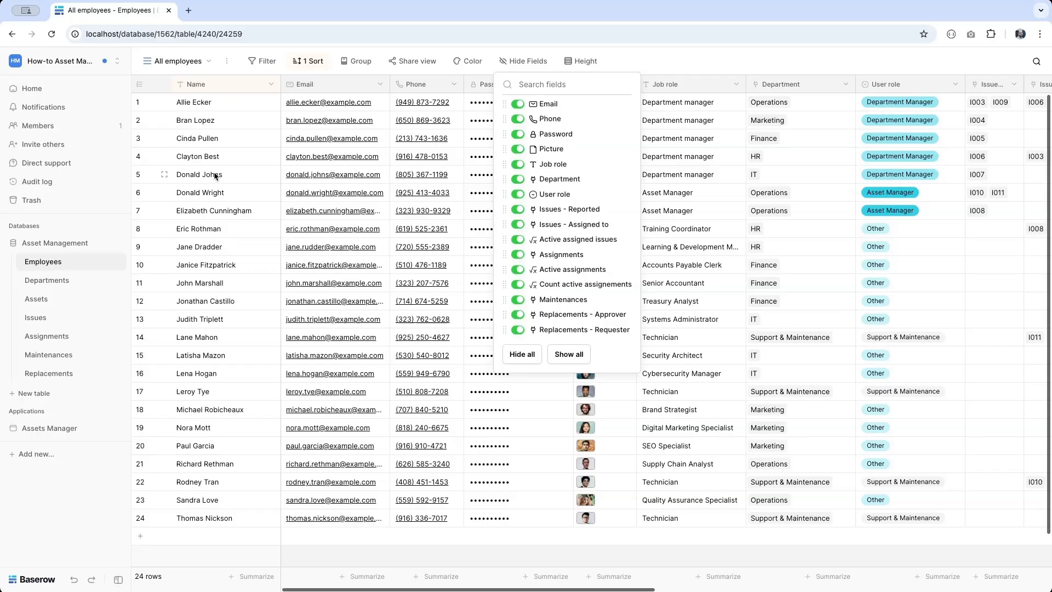
- Start a new user source in the Assets Manager settings' Users section
left_click(52, 428)
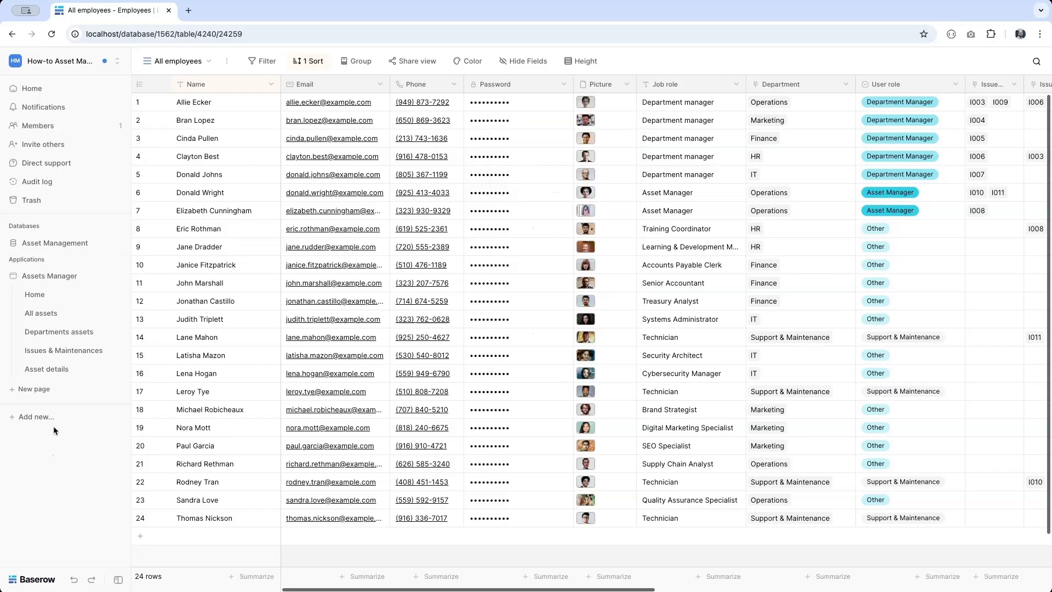
left_click(118, 276)
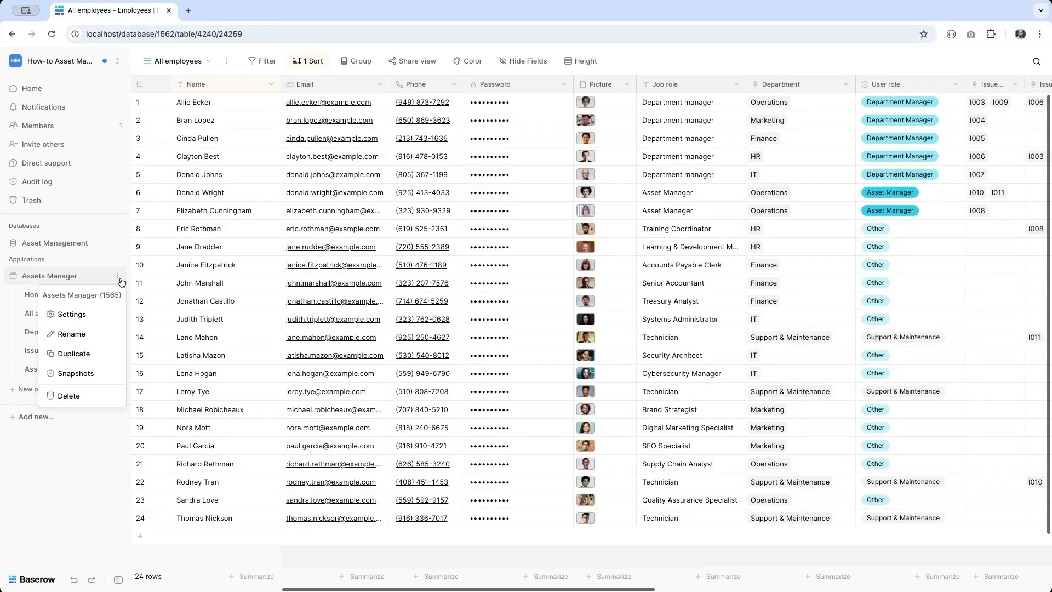
left_click(96, 314)
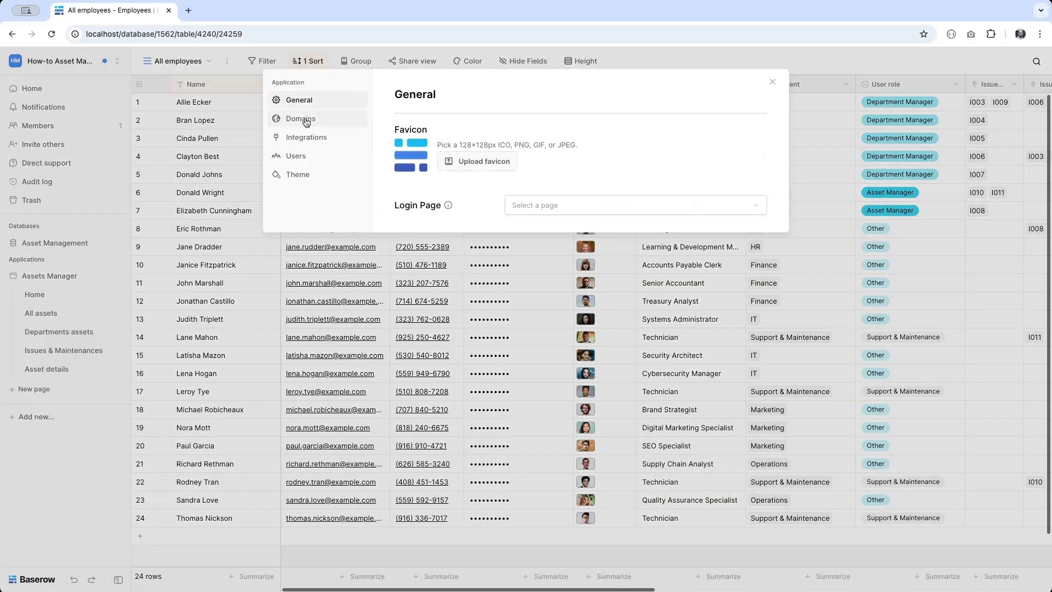
left_click(293, 155)
left_click(730, 142)
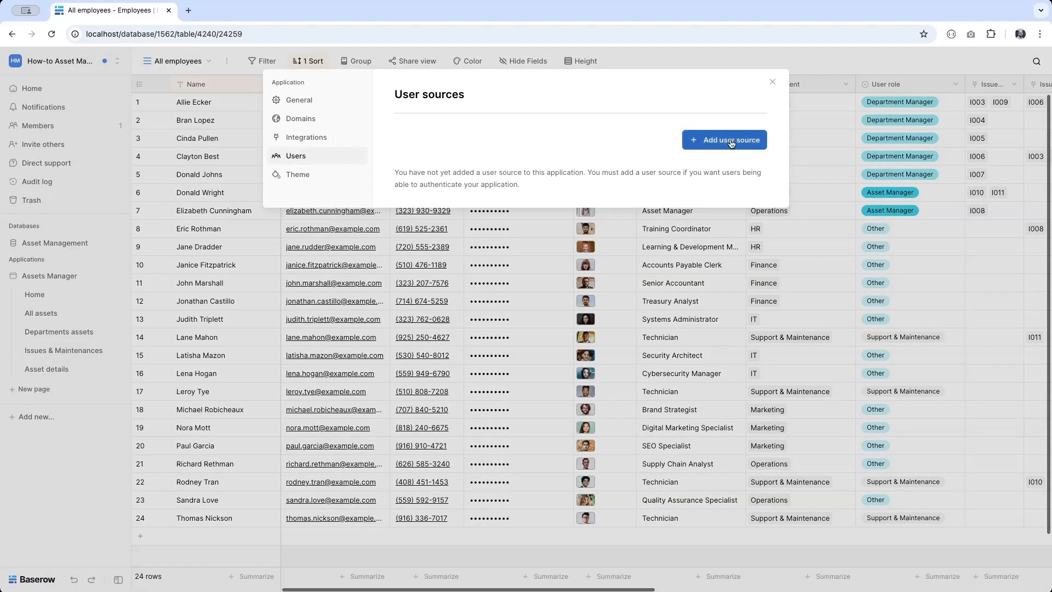
- Set the user source to Baserow table authentication, Local Baserow integration, named 'Employees'
left_click(499, 153)
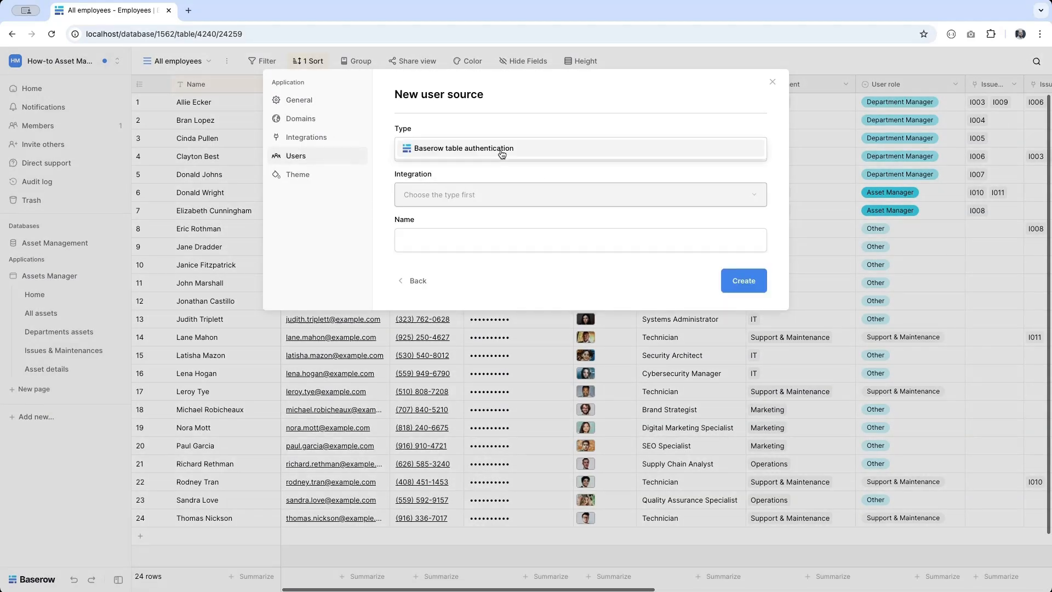
left_click(495, 153)
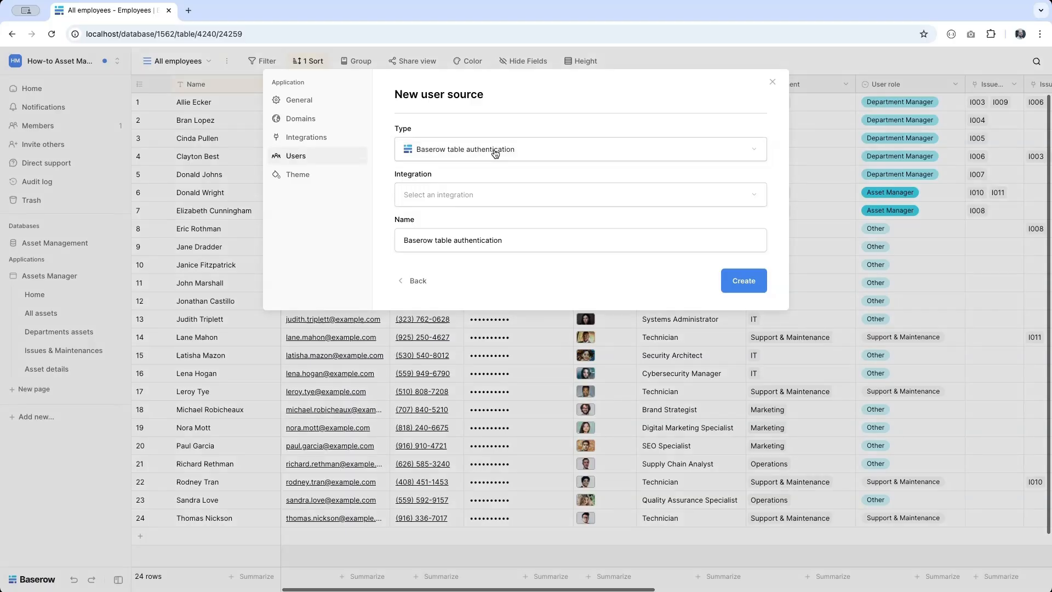
left_click(485, 197)
left_click(473, 220)
left_click(510, 240)
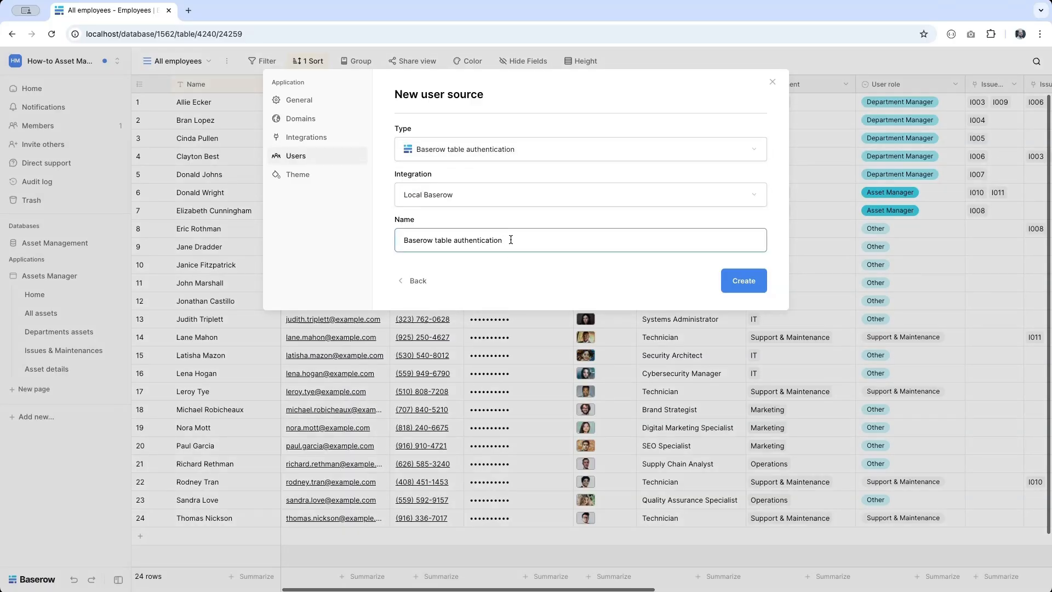
key("ctrl+a")
type("Employees")
- Create an Employees user source on Asset Management > Employees, mapping the Email, Name and User role fields
left_click(765, 290)
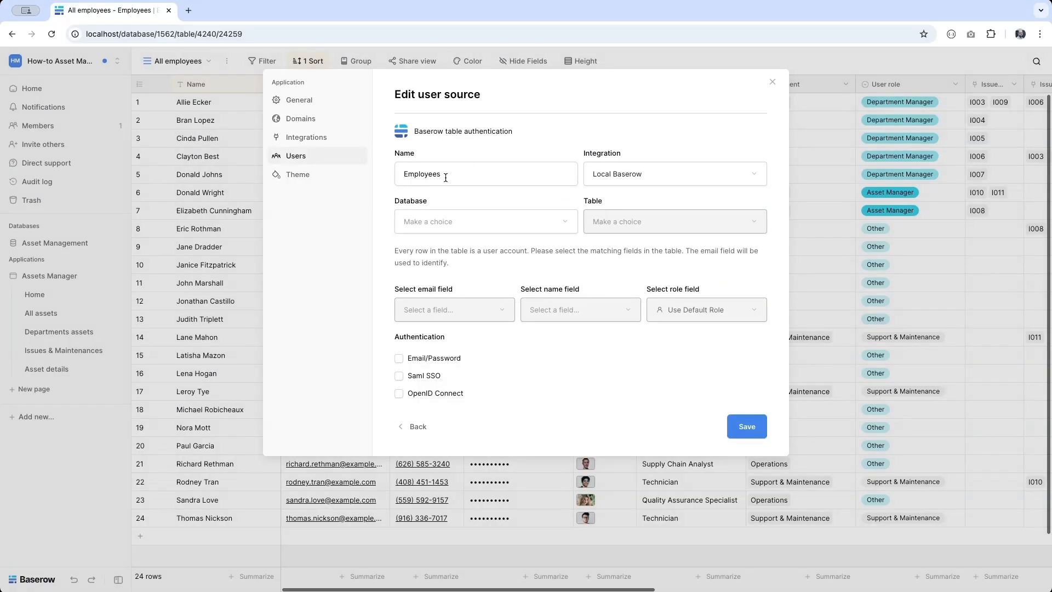
left_click(469, 214)
left_click(451, 221)
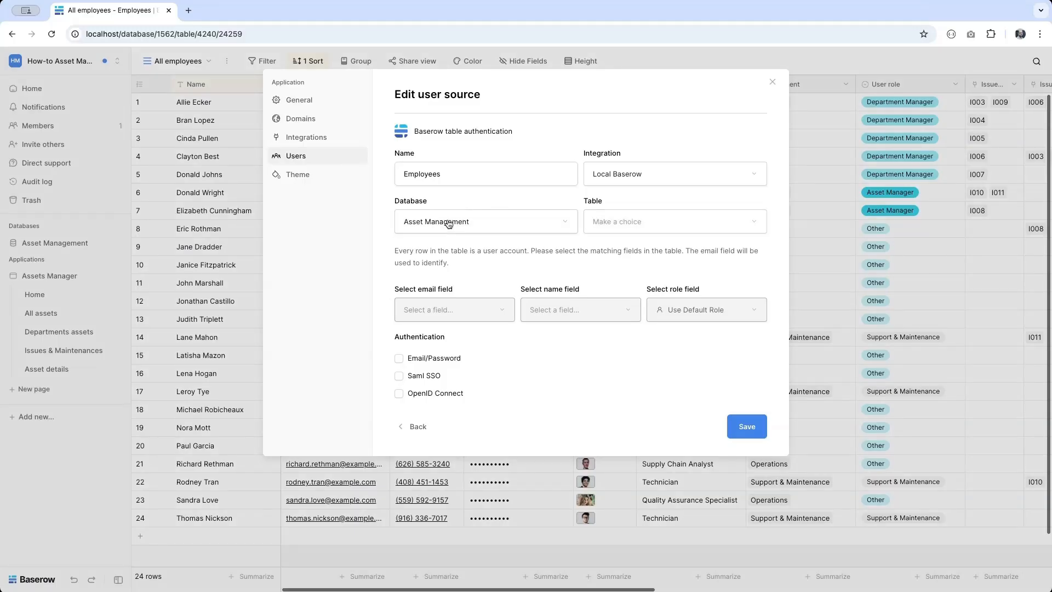
left_click(687, 224)
left_click(684, 224)
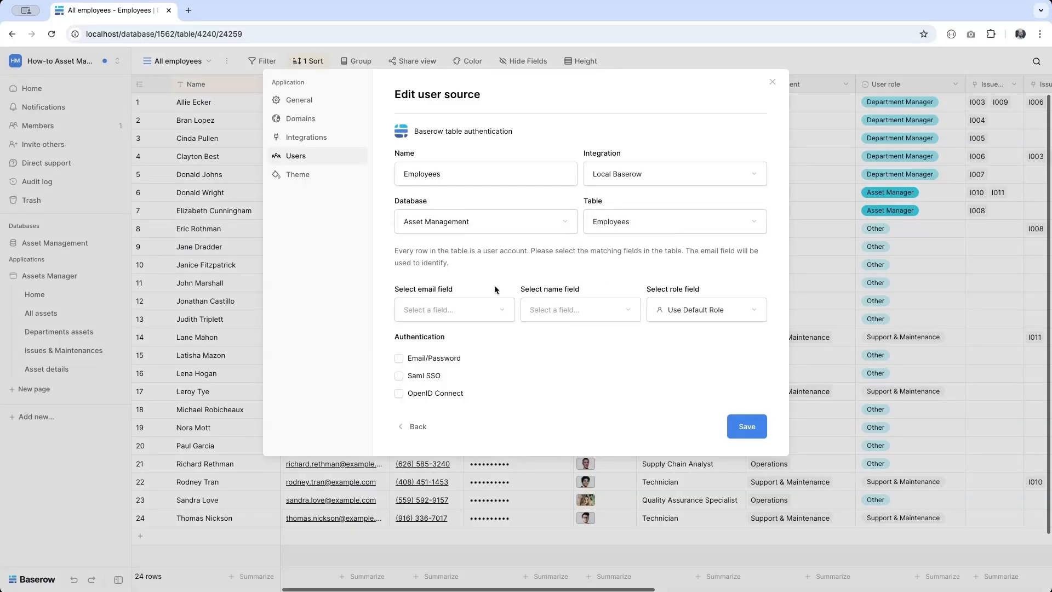
left_click(449, 309)
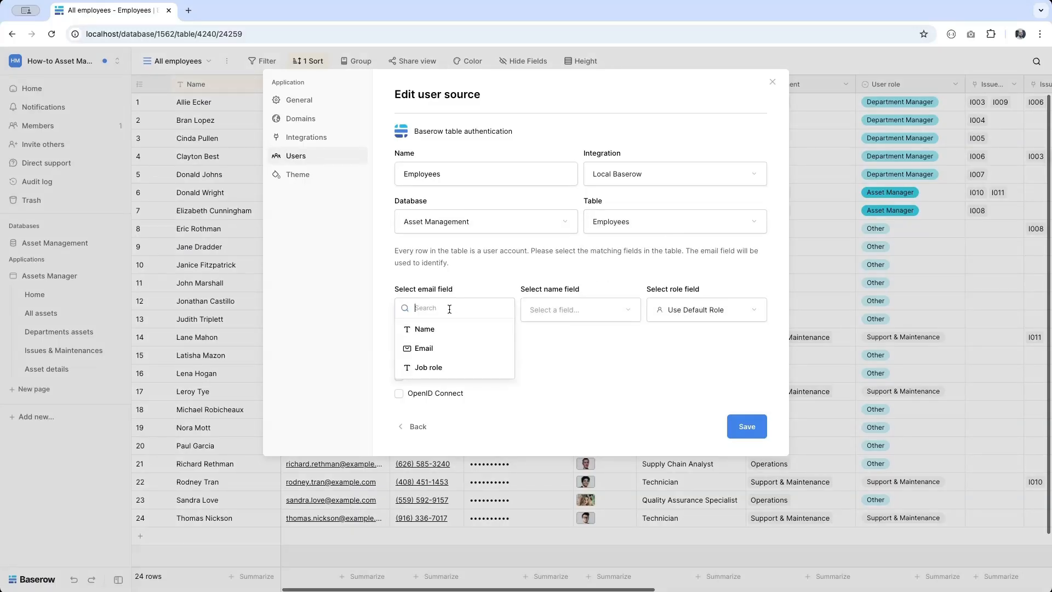
left_click(429, 356)
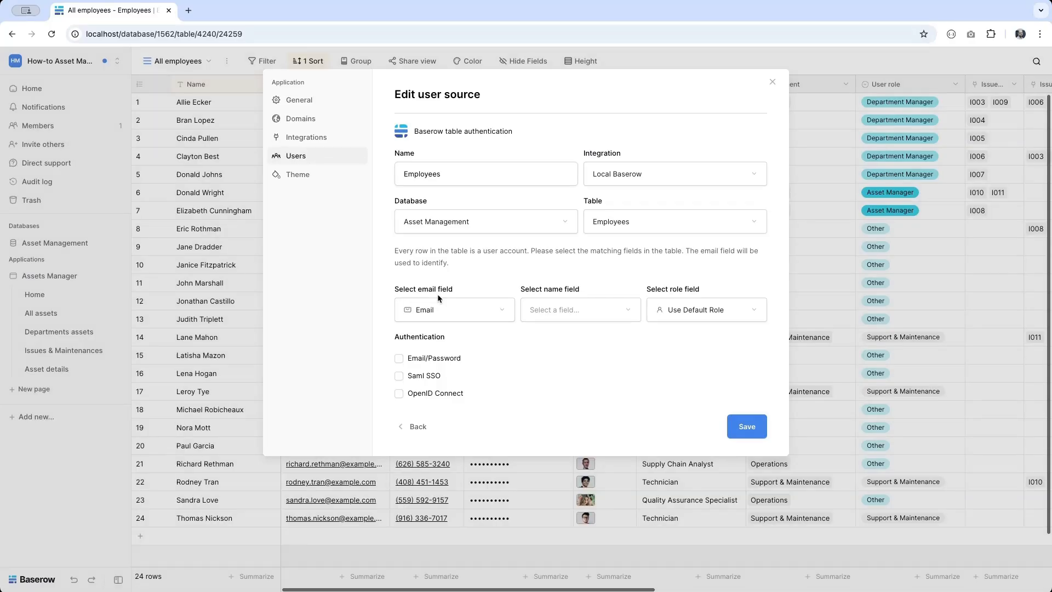
left_click(553, 310)
left_click(546, 328)
left_click(694, 311)
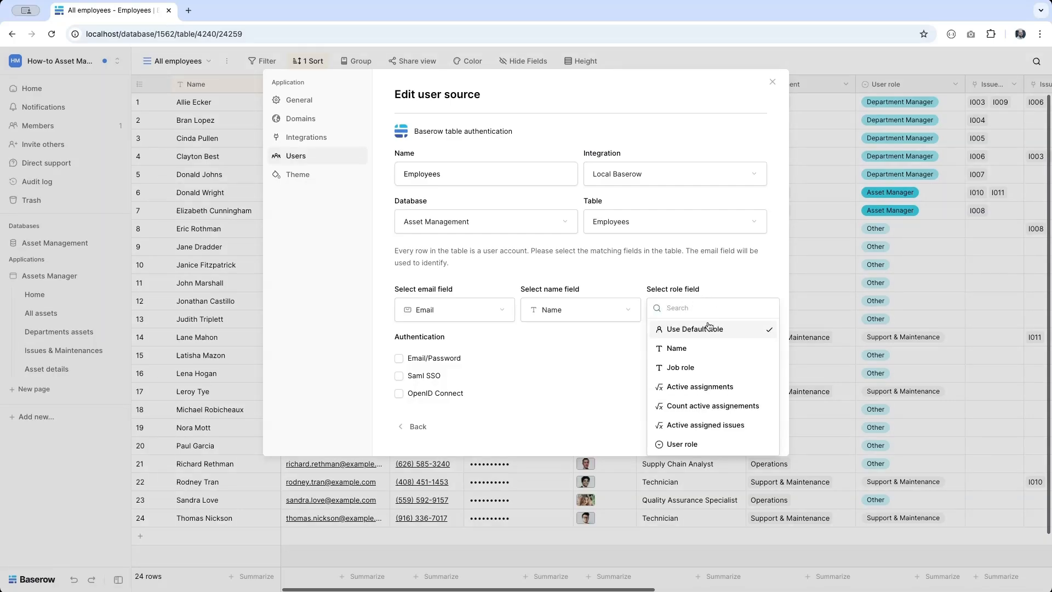
left_click(681, 445)
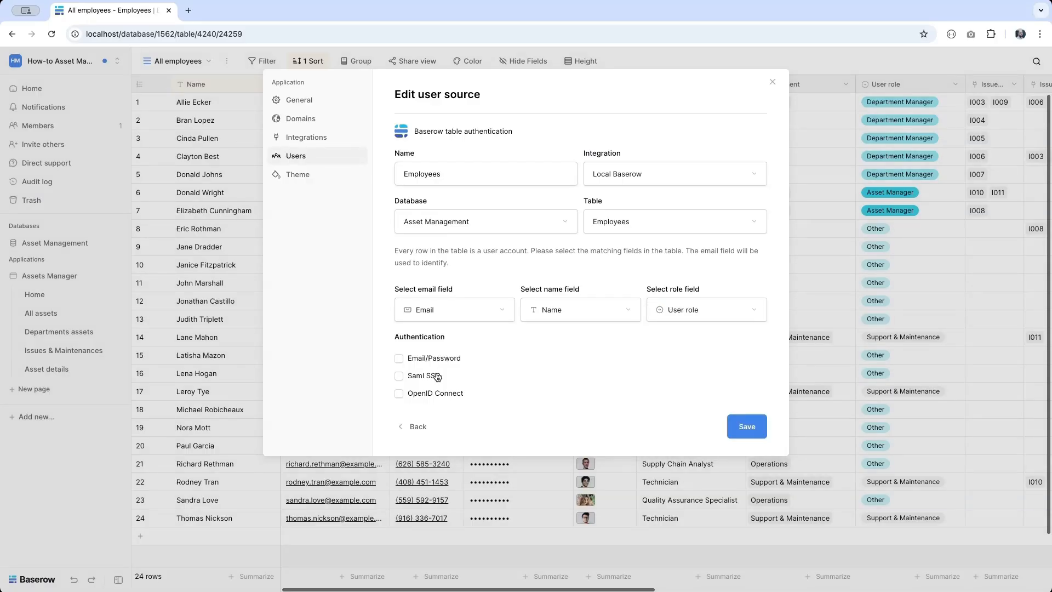
- Enable Email/Password authentication using the Password field, save the user source and close settings
left_click(413, 358)
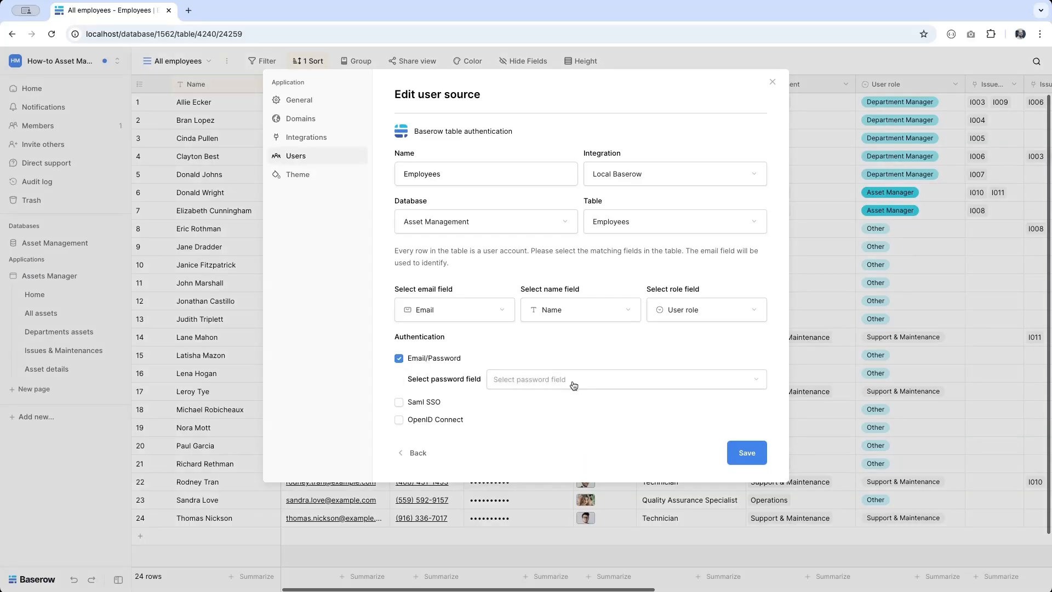
left_click(573, 385)
left_click(545, 405)
left_click(750, 456)
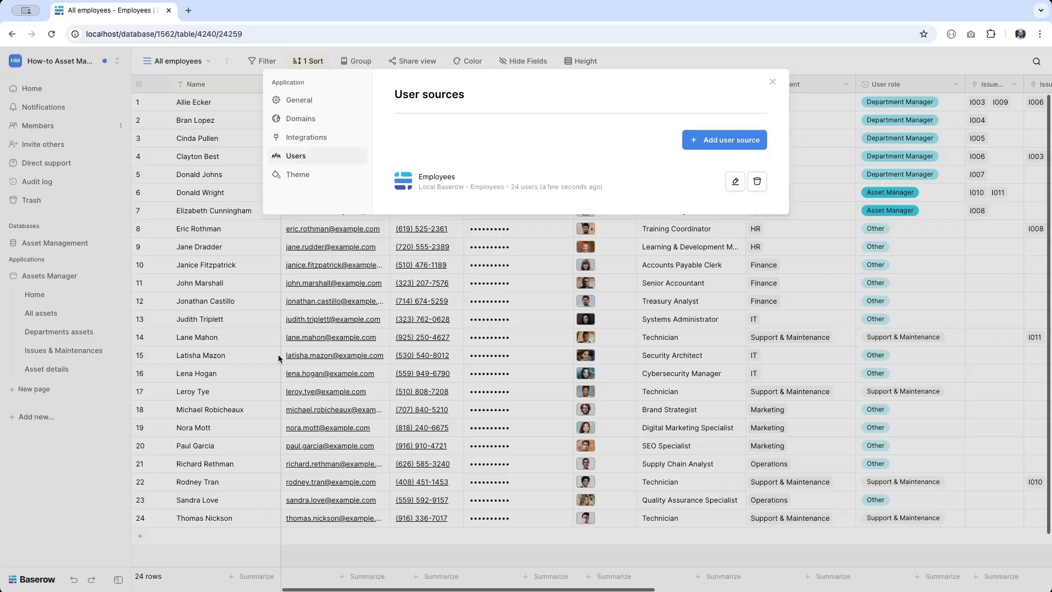
left_click(49, 276)
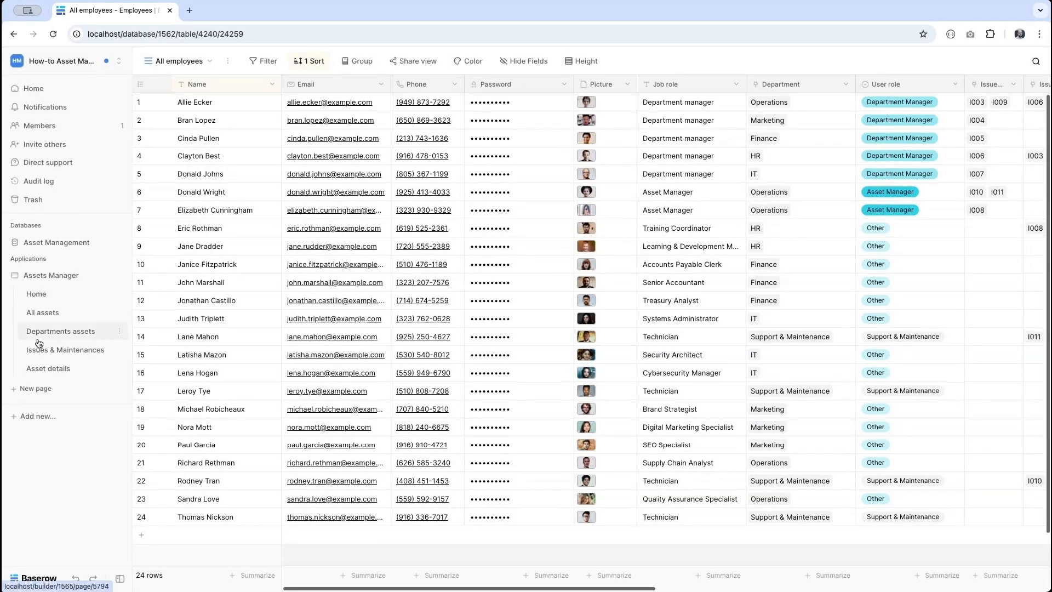
- Create a page named Login and add a login form connected to the Employees user source
left_click(33, 389)
type("Login")
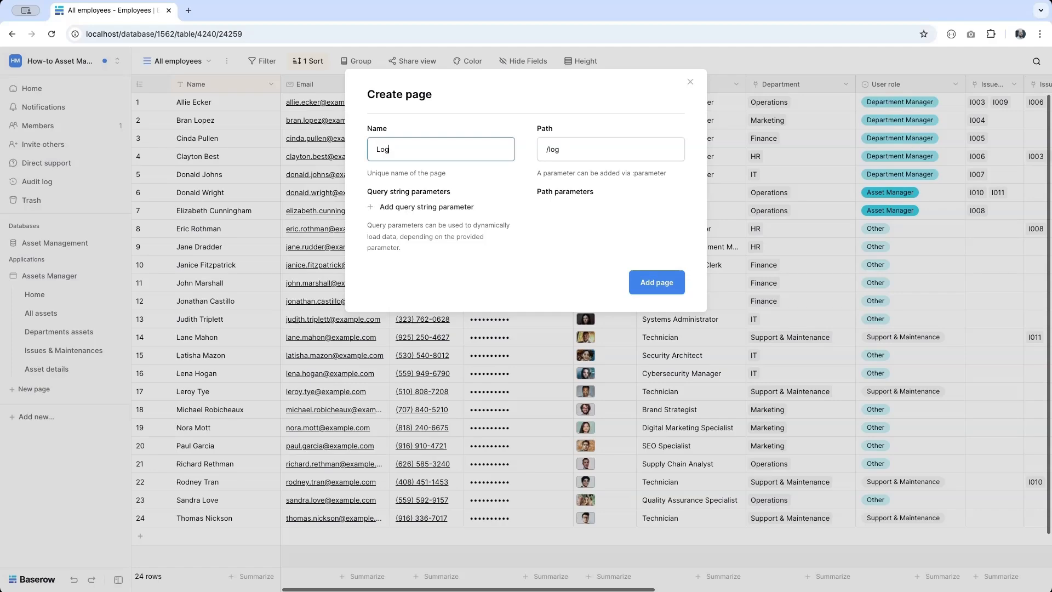
left_click(657, 282)
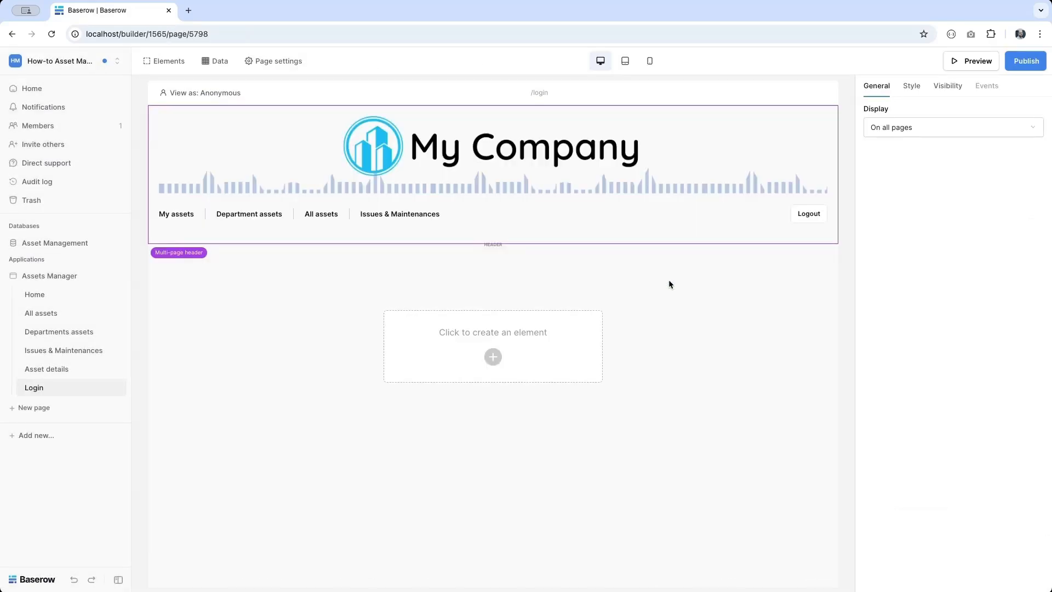
left_click(488, 355)
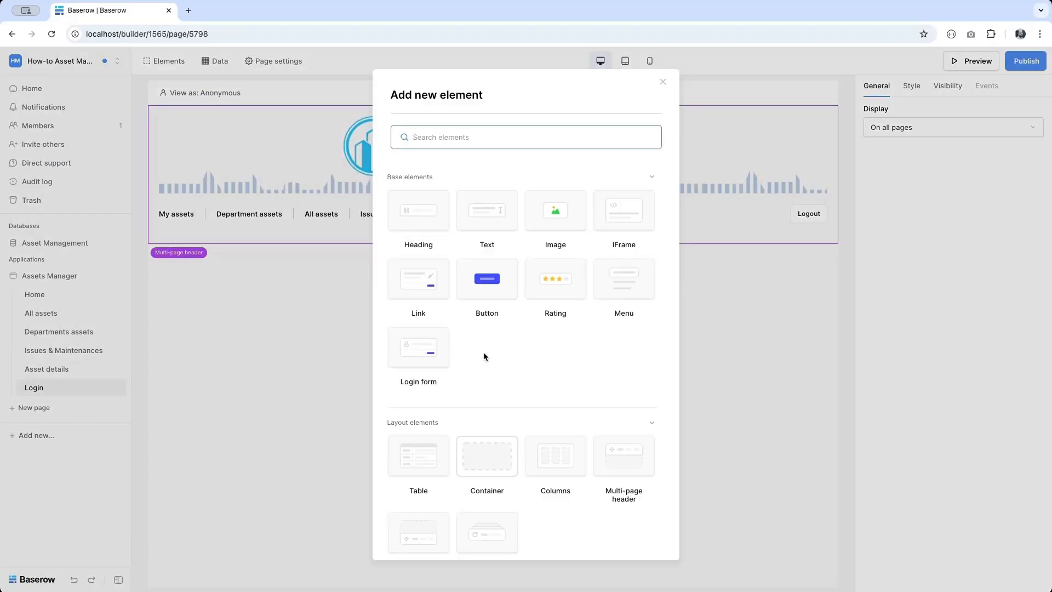
left_click(407, 349)
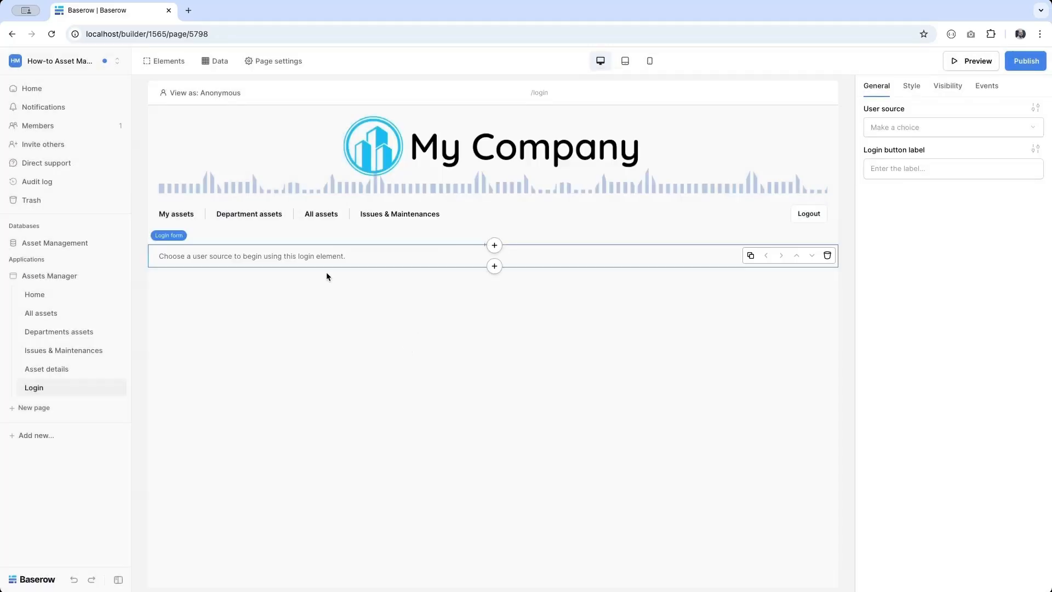
left_click(976, 126)
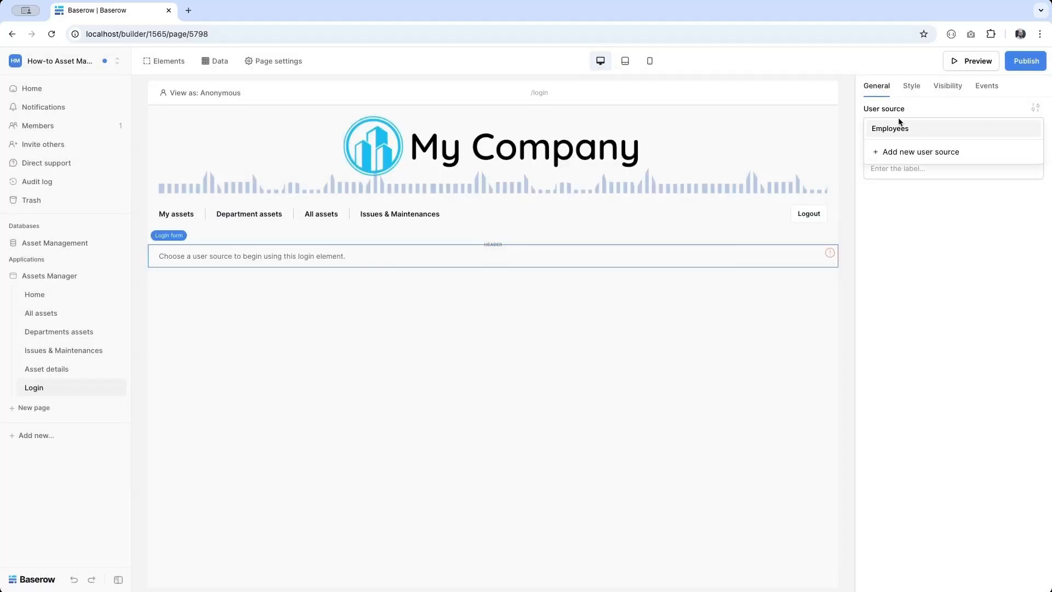
left_click(886, 131)
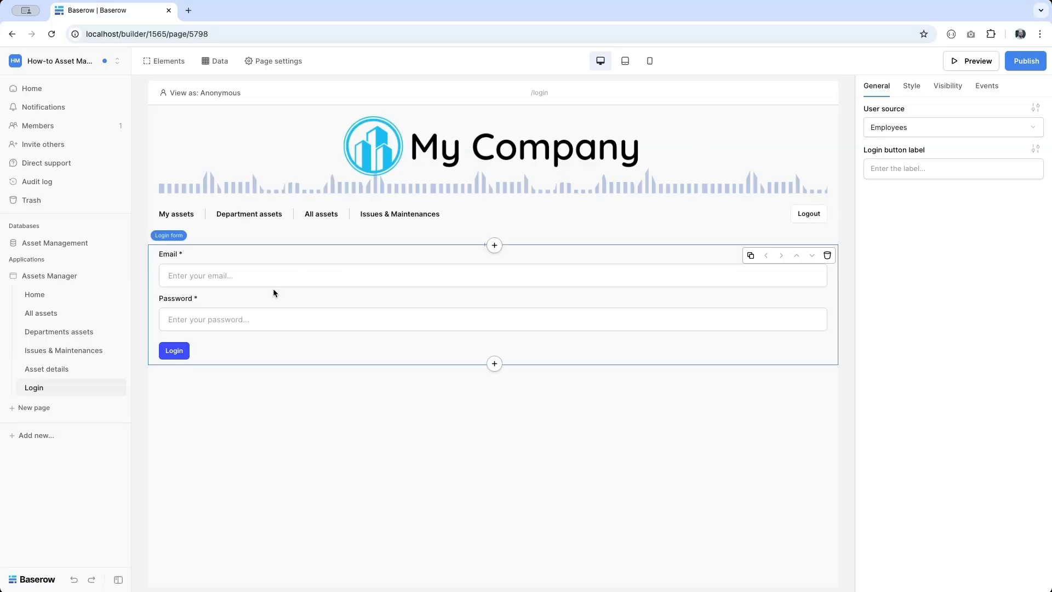
- Style the login form with Small width and a white background
left_click(912, 86)
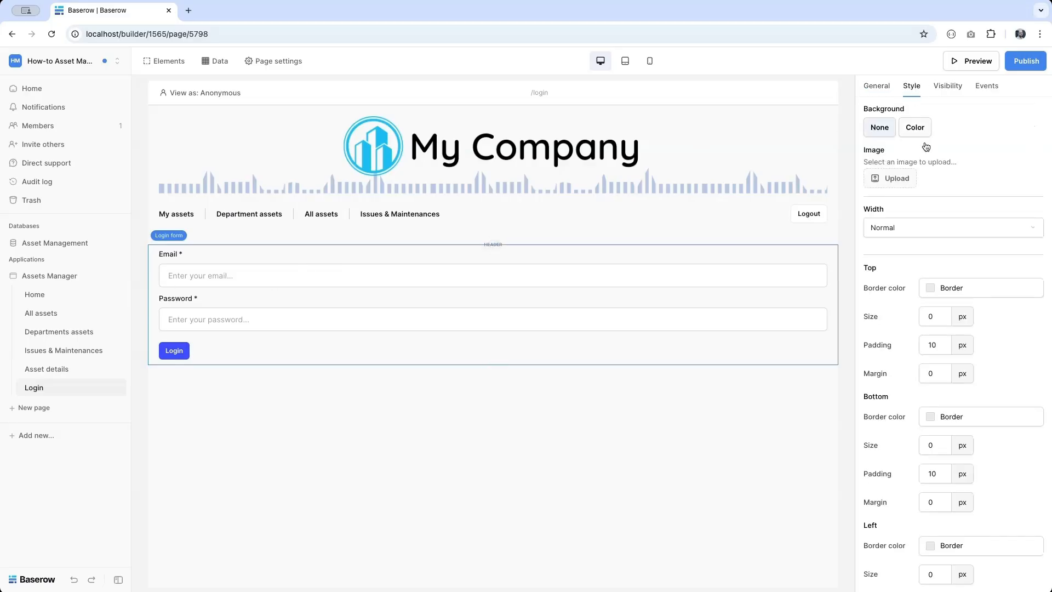
left_click(917, 230)
left_click(911, 252)
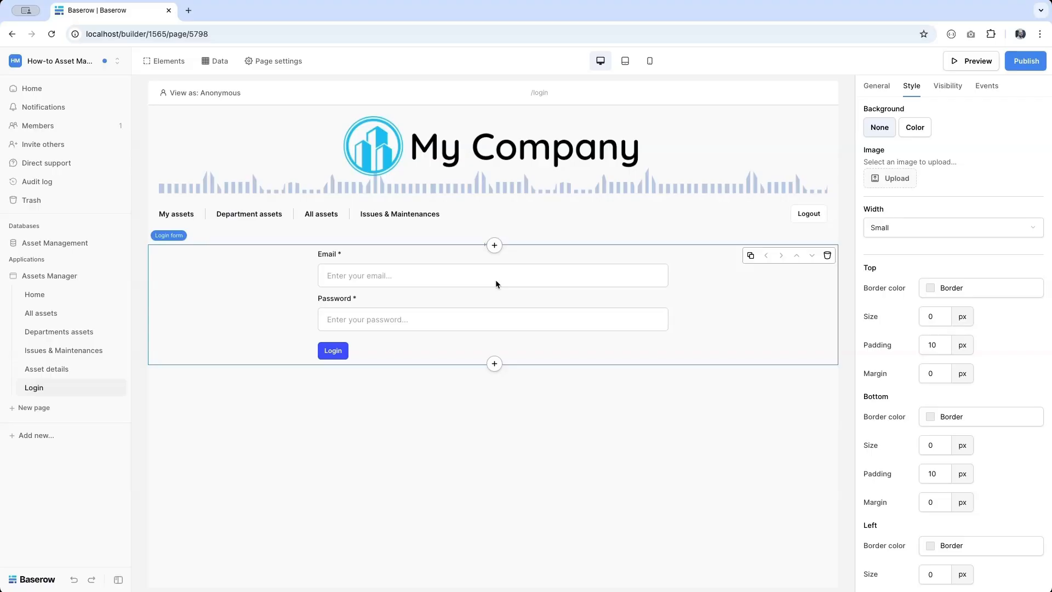
left_click(924, 128)
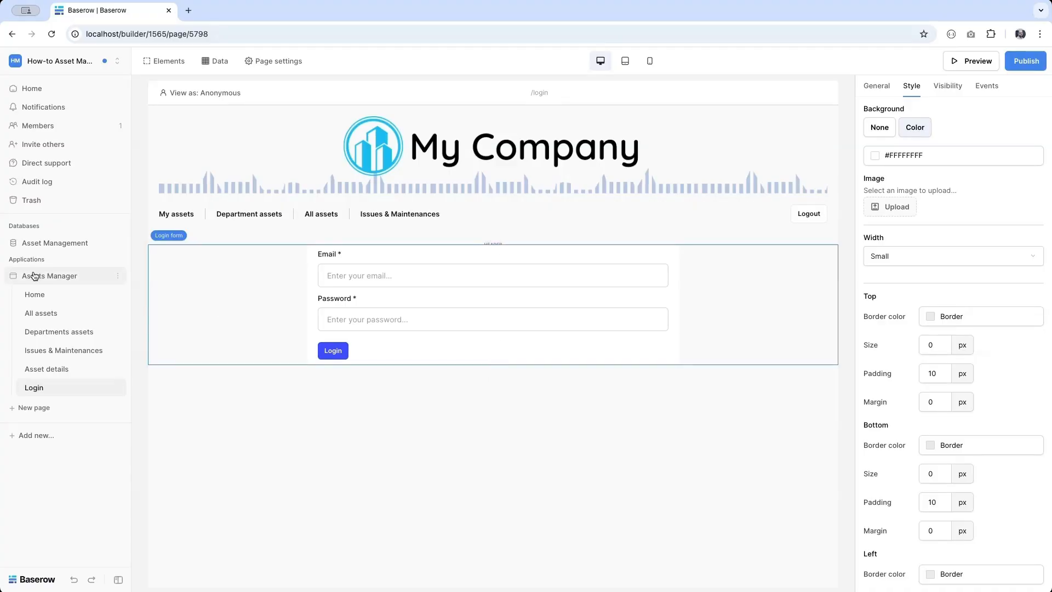
- In Assets Manager's General settings, choose Login as the Login Page, then close the settings
left_click(118, 276)
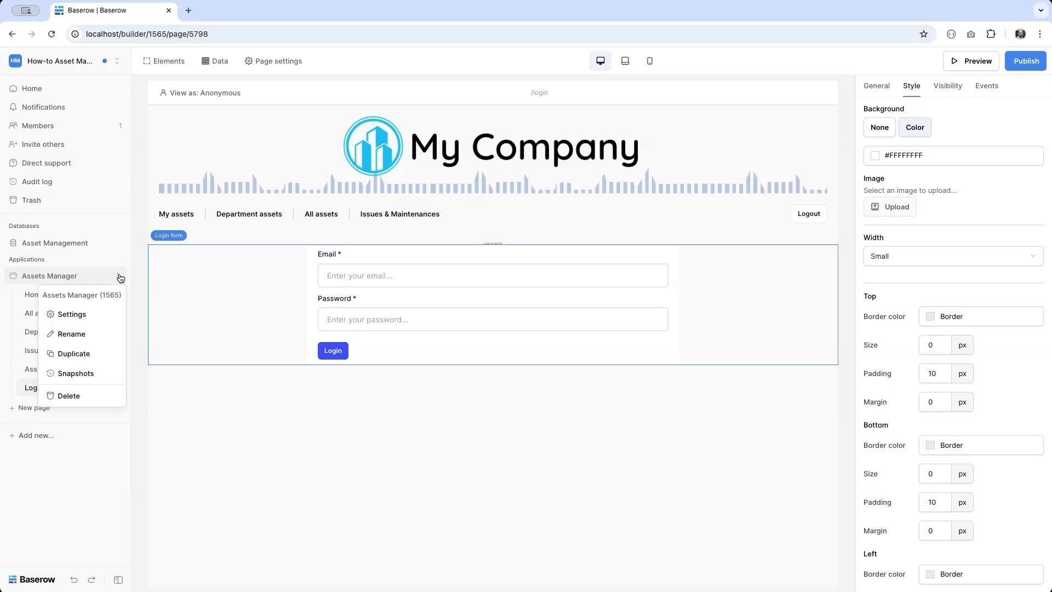
left_click(83, 318)
left_click(303, 102)
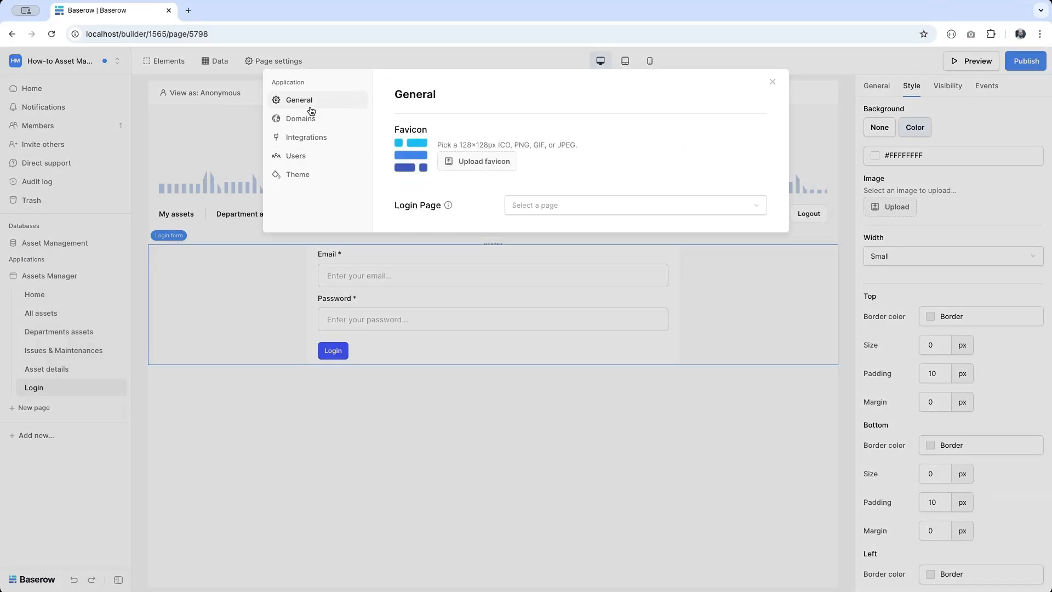
left_click(583, 205)
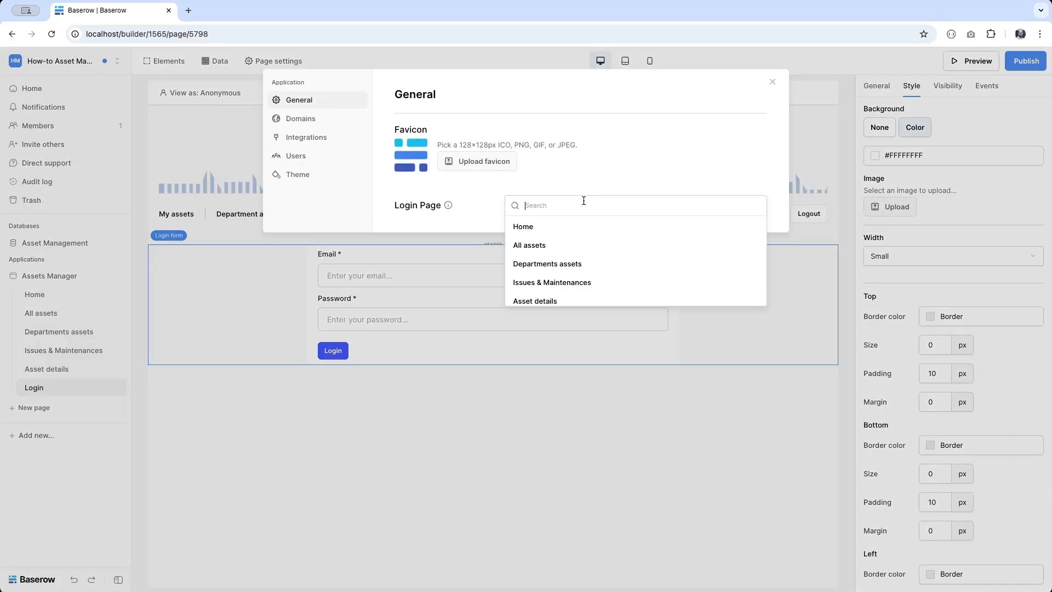
scroll(548, 285, "down", 1)
left_click(521, 296)
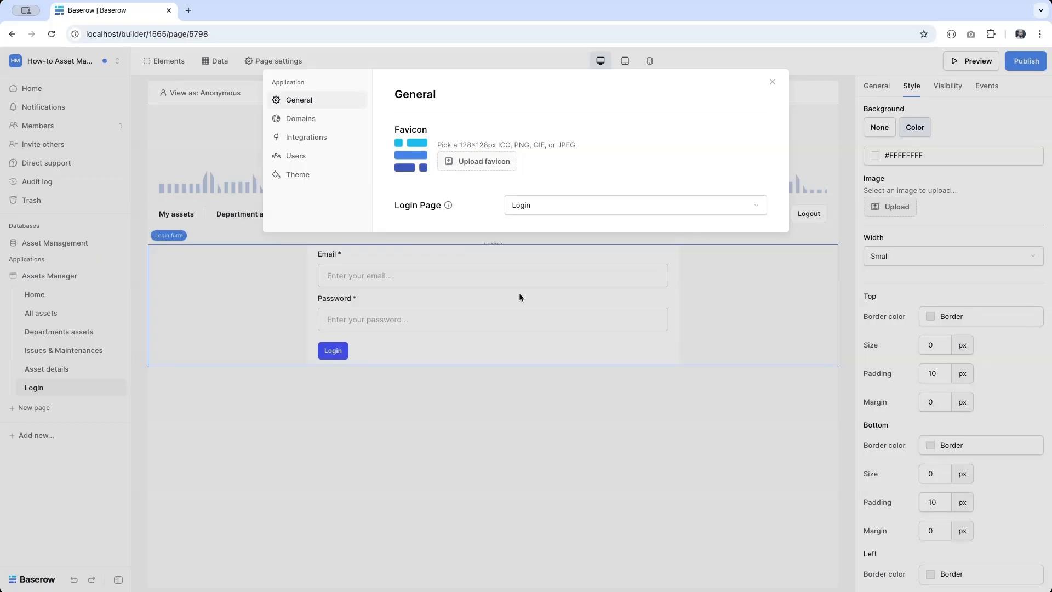
left_click(482, 420)
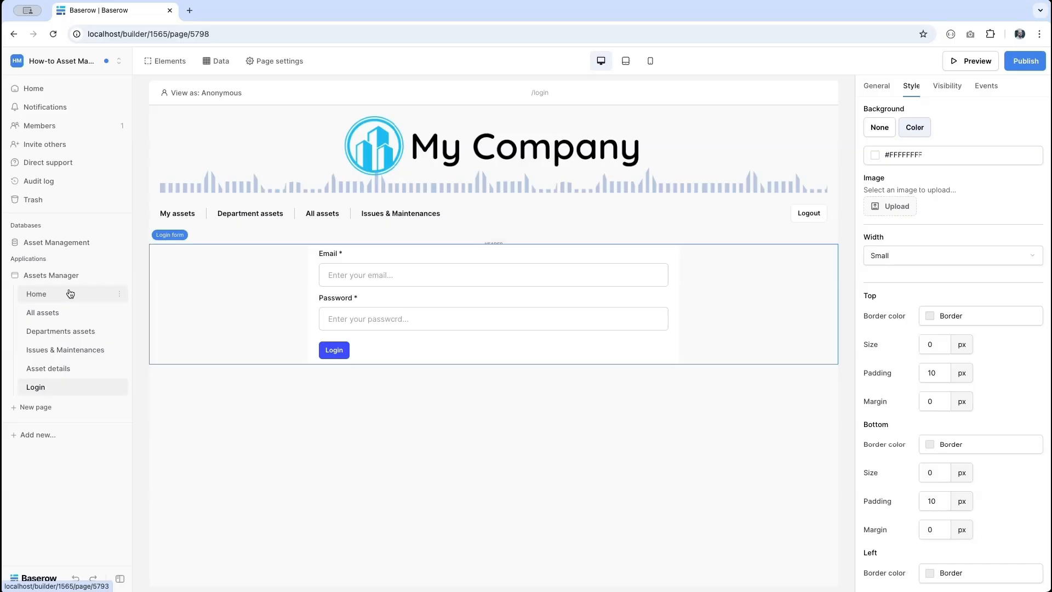
- Restrict the Home page's visibility to logged-in visitors
left_click(70, 293)
left_click(274, 61)
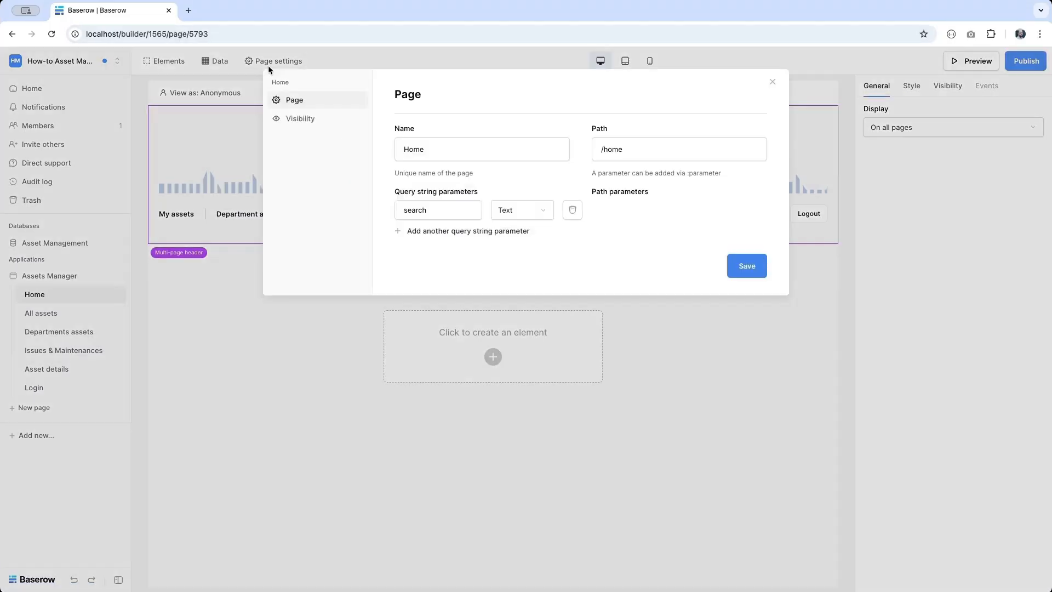
left_click(303, 126)
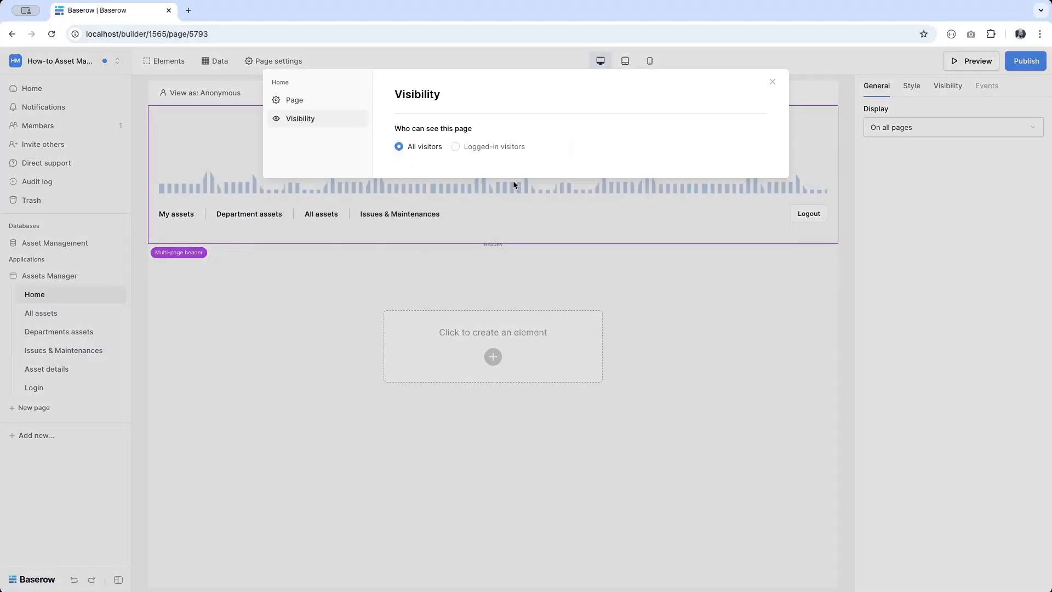
left_click(504, 146)
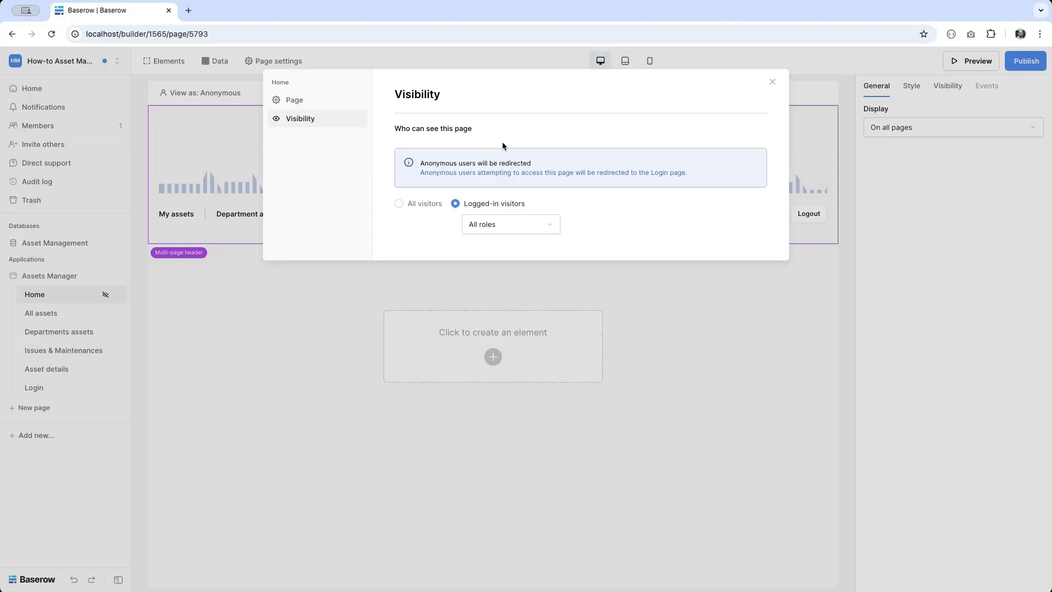
- Limit All assets to logged-in visitors with the Asset Manager or Support & Maintenance role
left_click(40, 314)
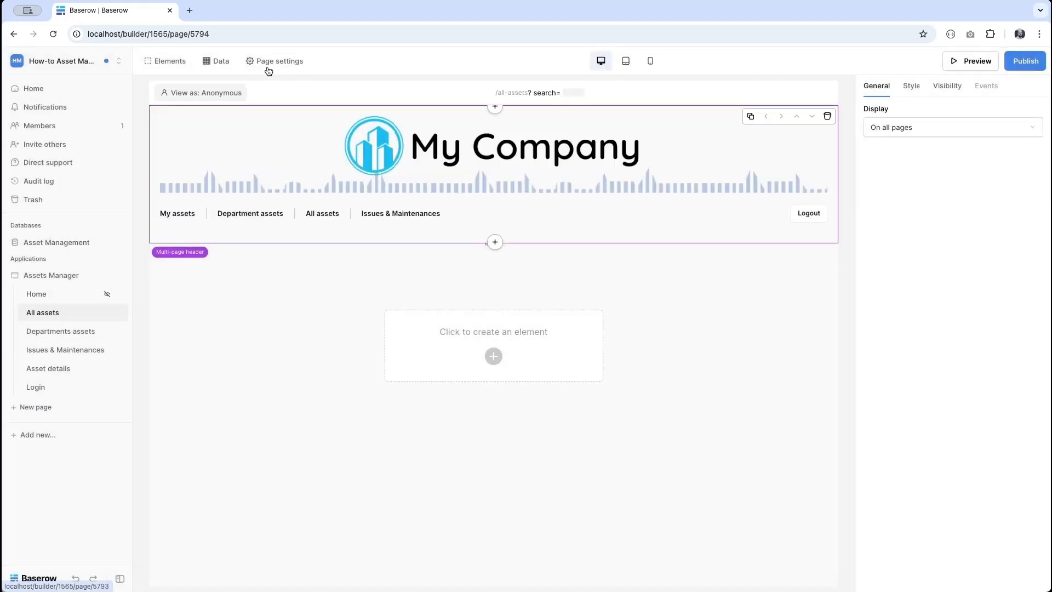
left_click(280, 61)
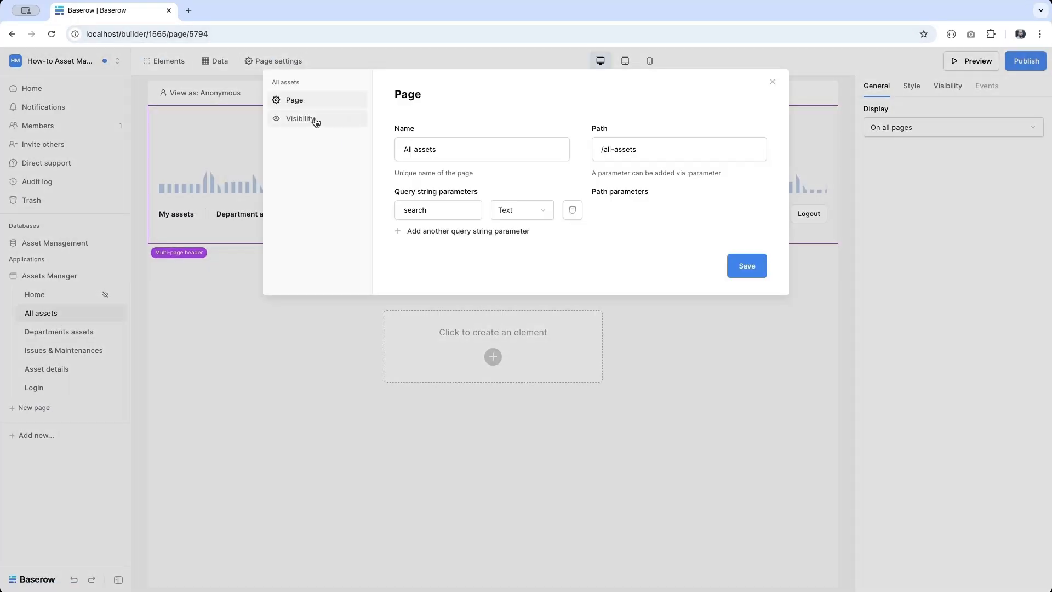
left_click(316, 120)
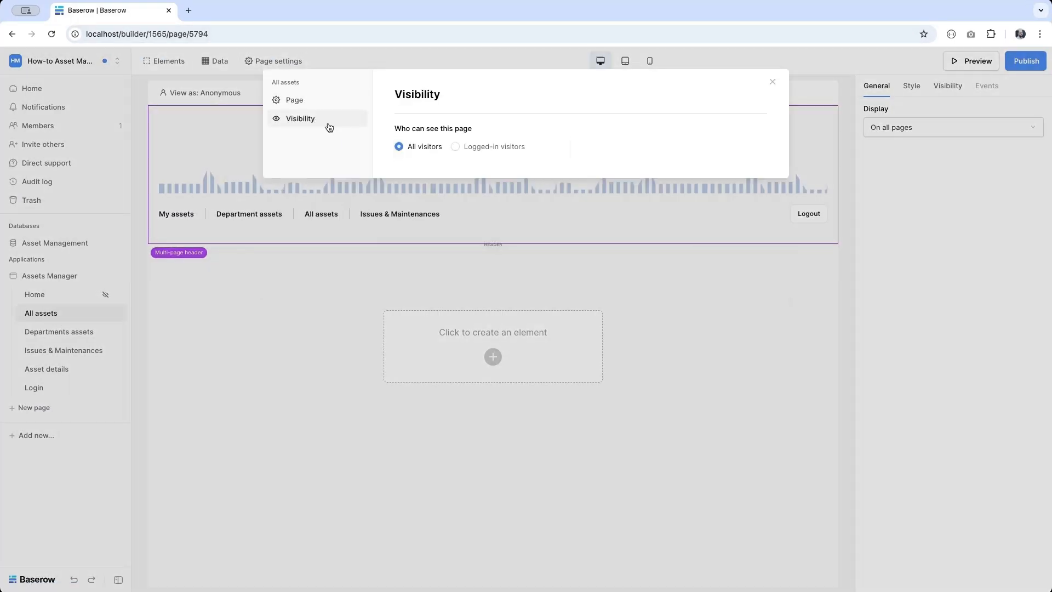
left_click(479, 146)
left_click(498, 222)
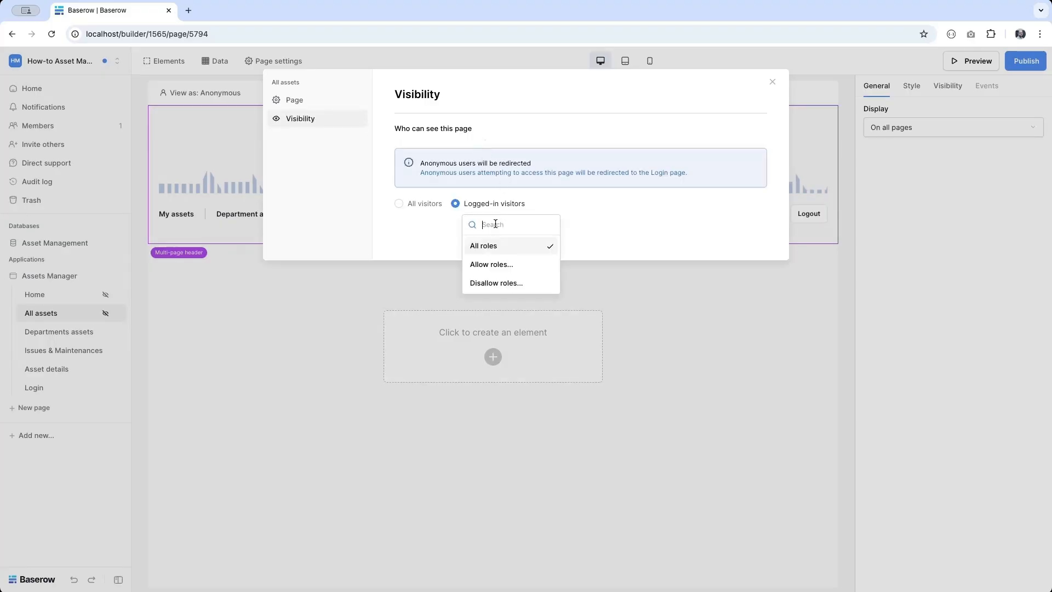
left_click(492, 265)
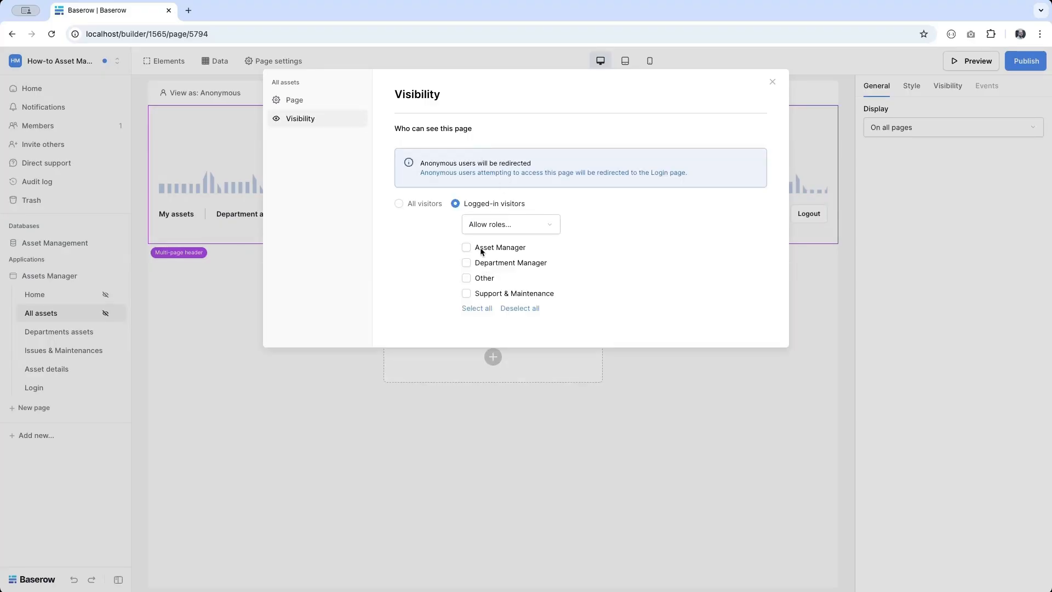
left_click(475, 249)
left_click(468, 296)
- Limit Departments assets to logged-in visitors with the Department Manager role only
left_click(88, 333)
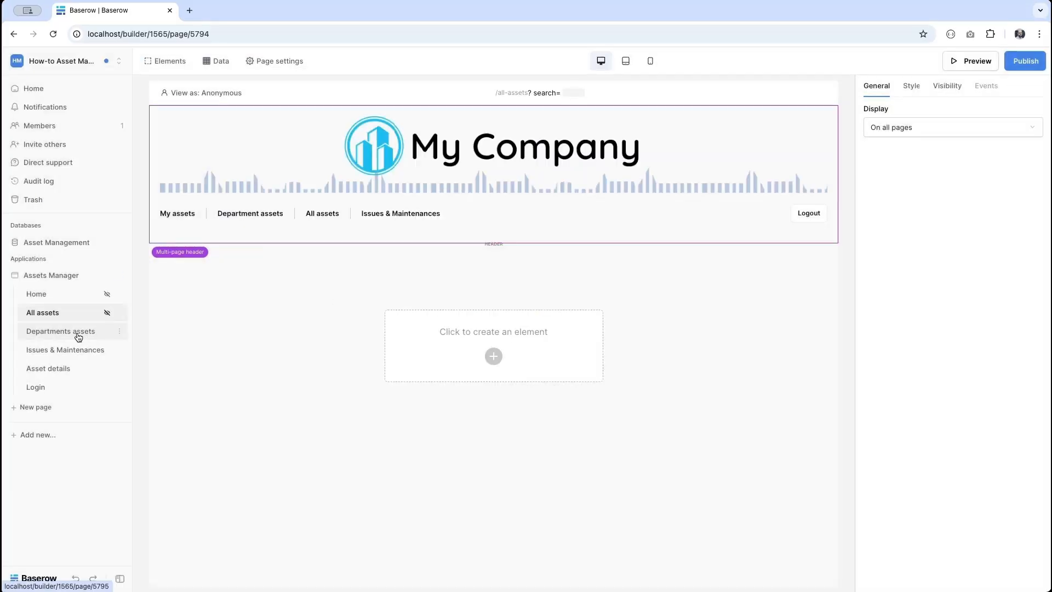
left_click(267, 64)
left_click(289, 119)
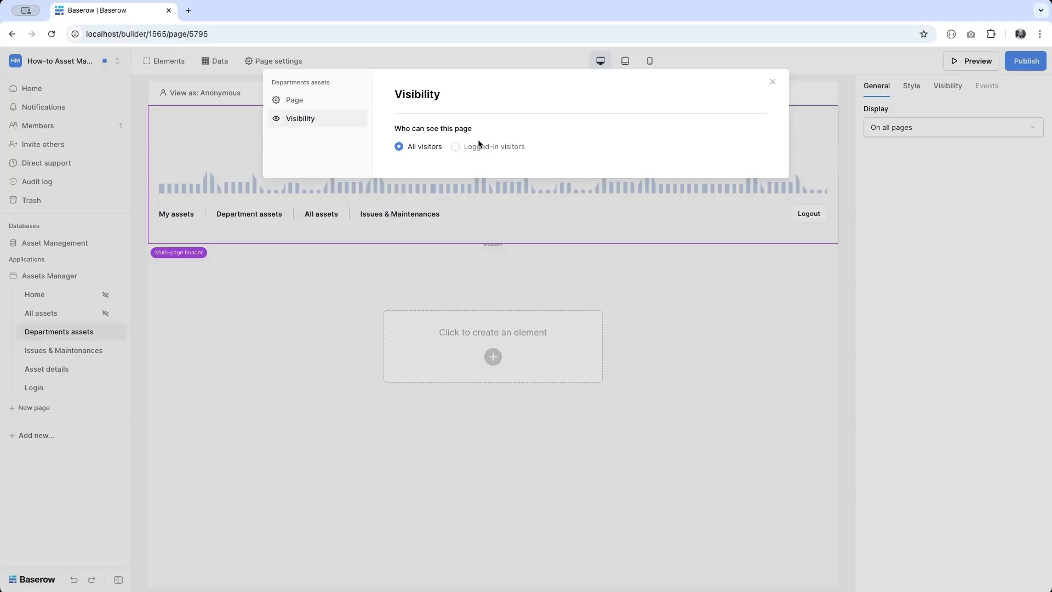
left_click(472, 151)
left_click(480, 219)
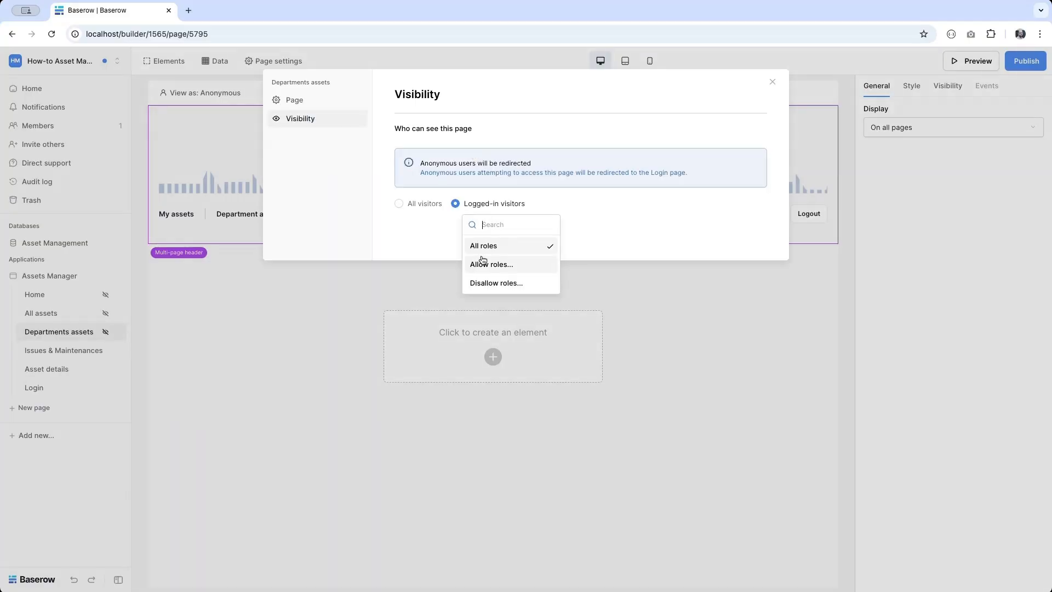
left_click(482, 262)
left_click(466, 263)
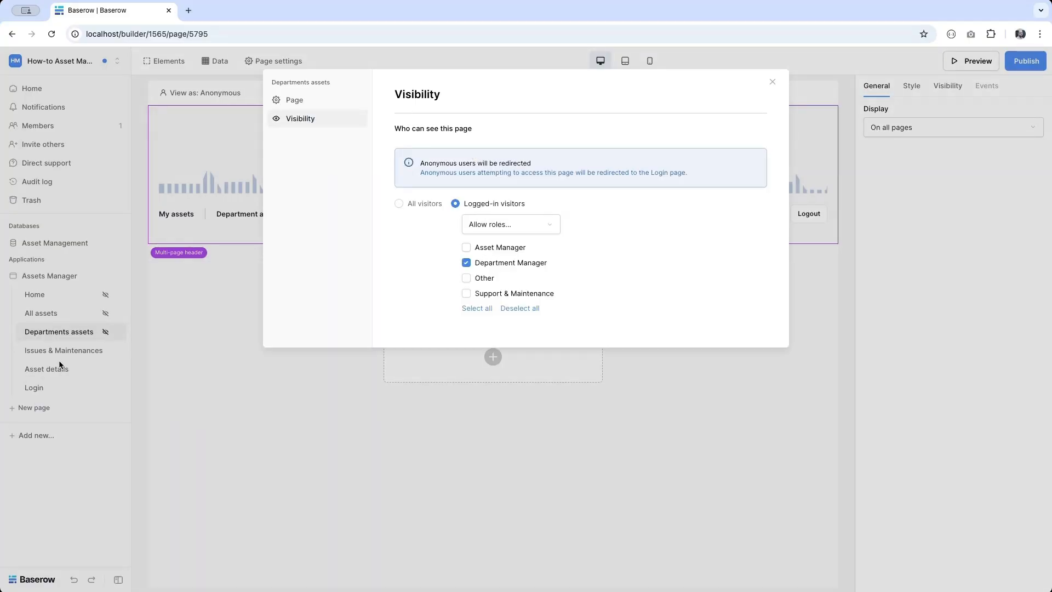
- Limit Issues & Maintenances to logged-in Asset Manager and Support & Maintenance roles
left_click(44, 351)
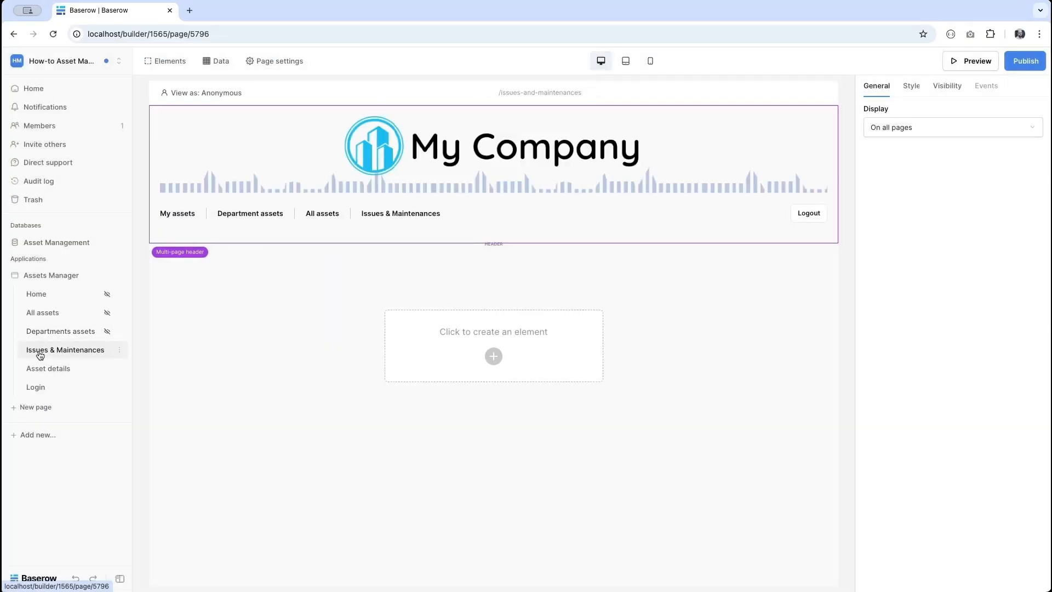
left_click(276, 62)
left_click(300, 118)
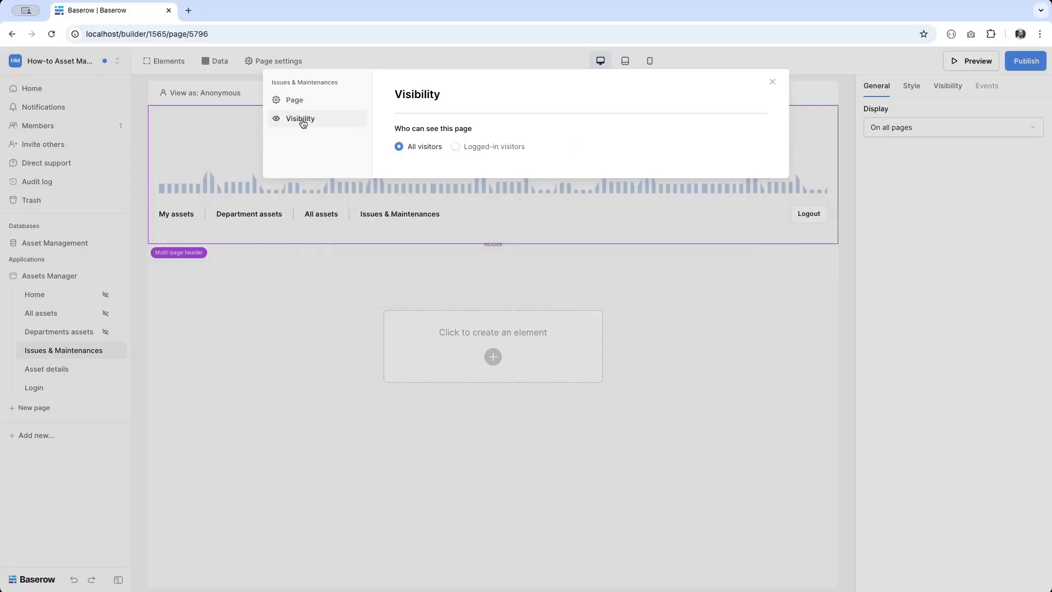
left_click(494, 144)
left_click(473, 232)
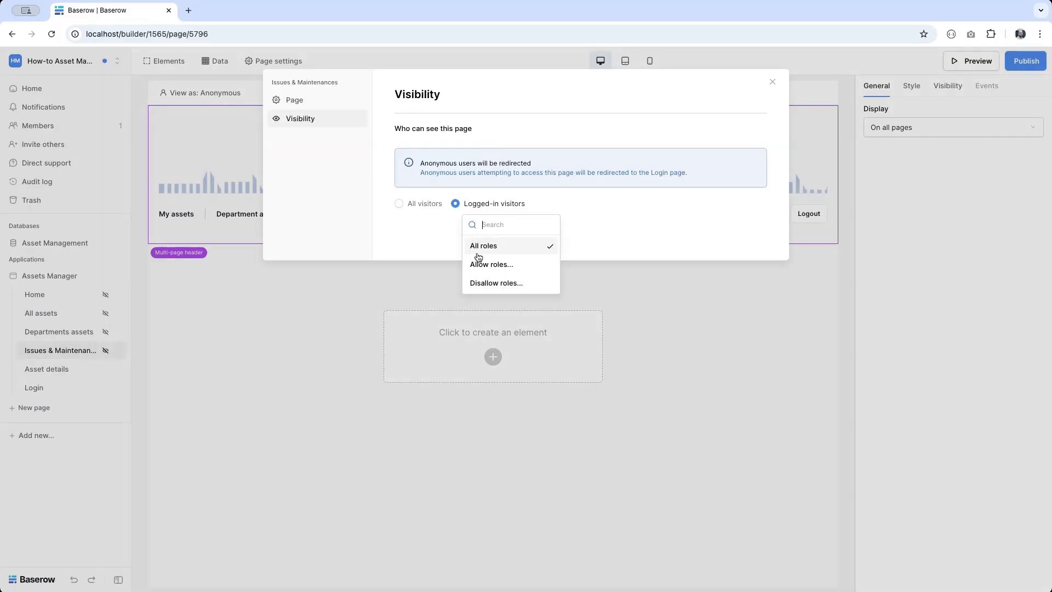
left_click(481, 265)
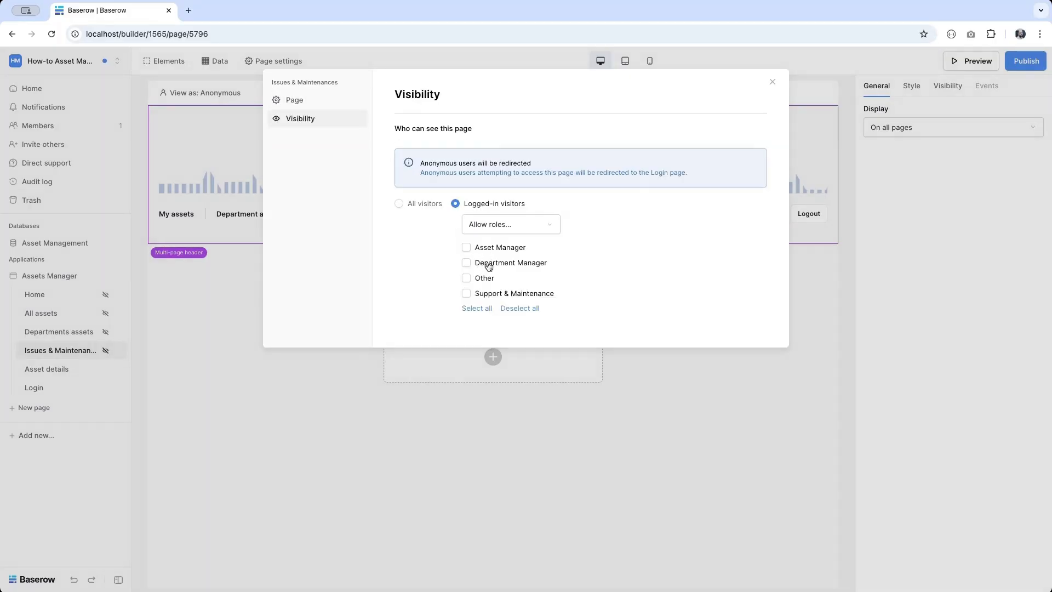
left_click(480, 248)
left_click(474, 295)
- Set Asset details to logged-in visitors with all roles allowed, then close page settings
left_click(51, 370)
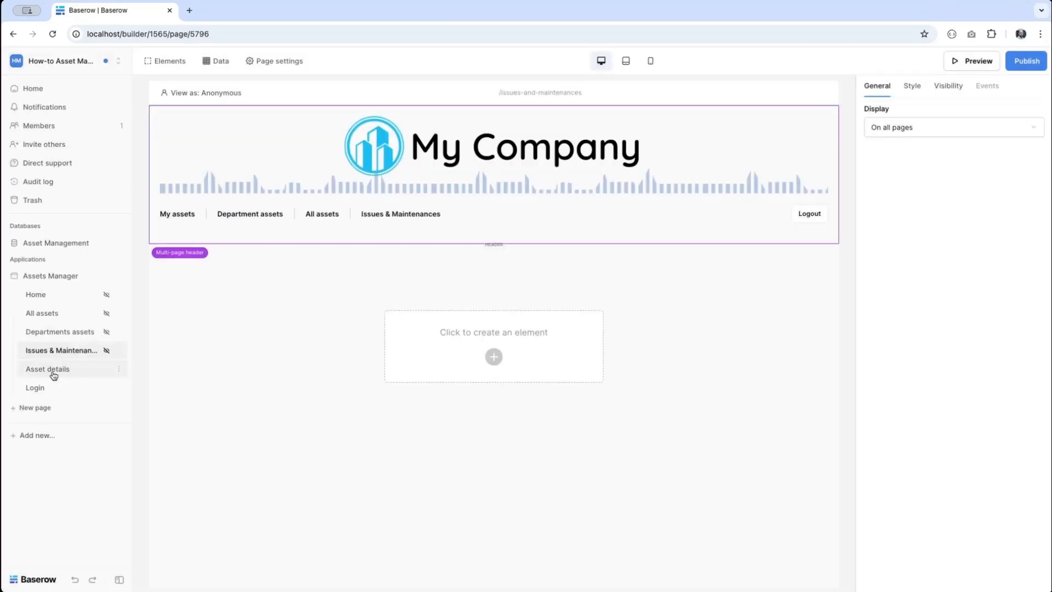
left_click(270, 60)
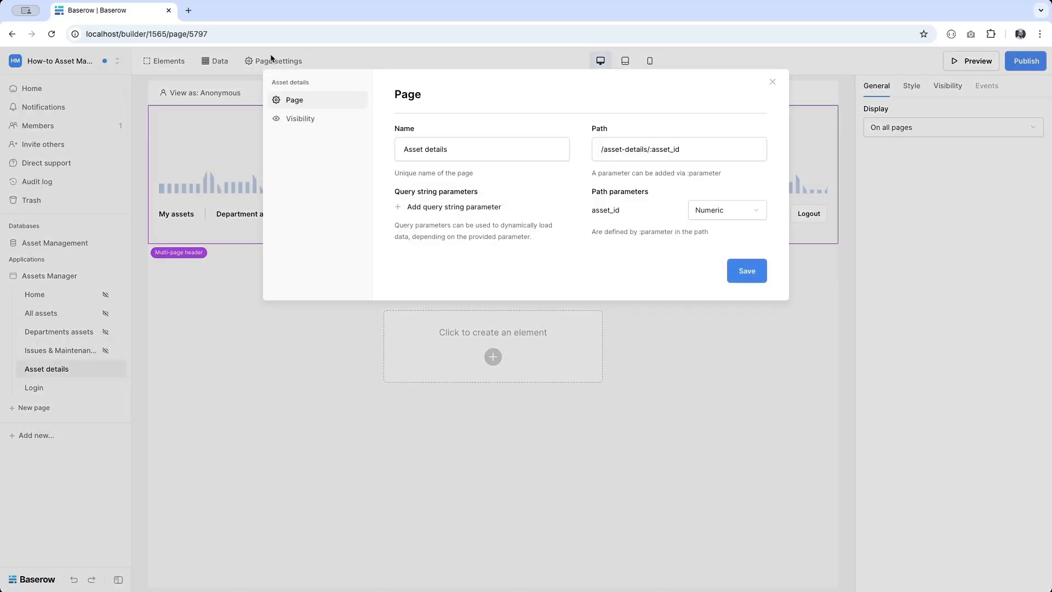
left_click(282, 119)
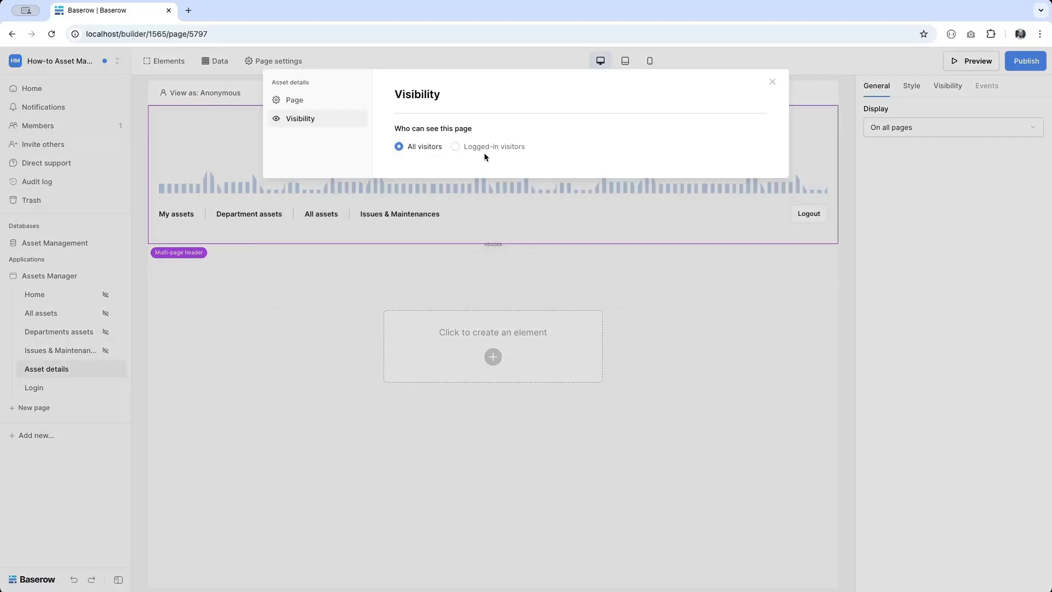
left_click(484, 148)
left_click(498, 231)
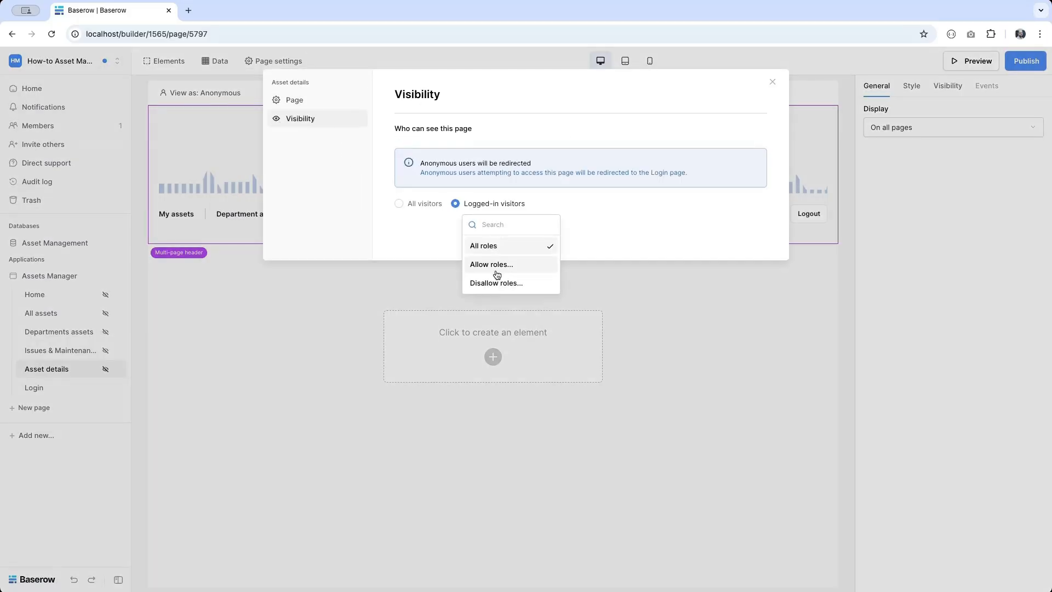
left_click(436, 237)
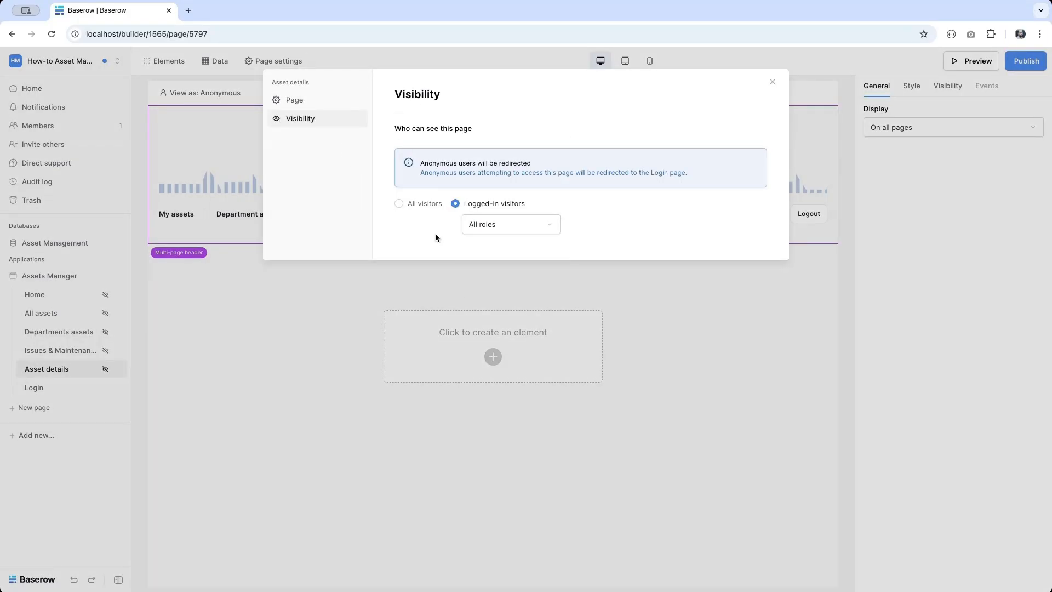
left_click(74, 469)
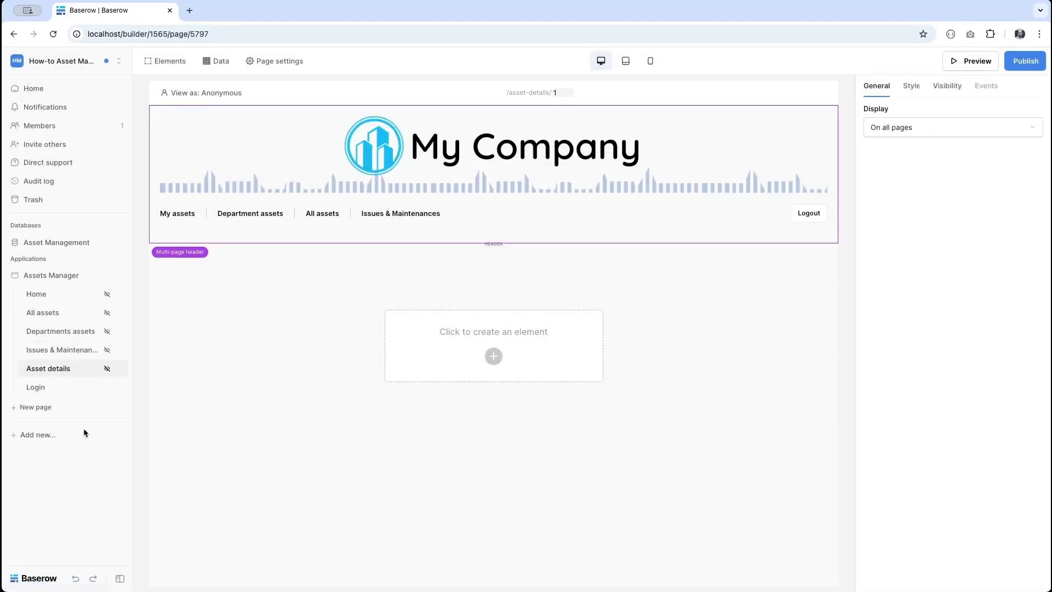
- Duplicate the header menu without Department assets, visible only to logged-in Asset Manager and Support & Maintenance
left_click(230, 217)
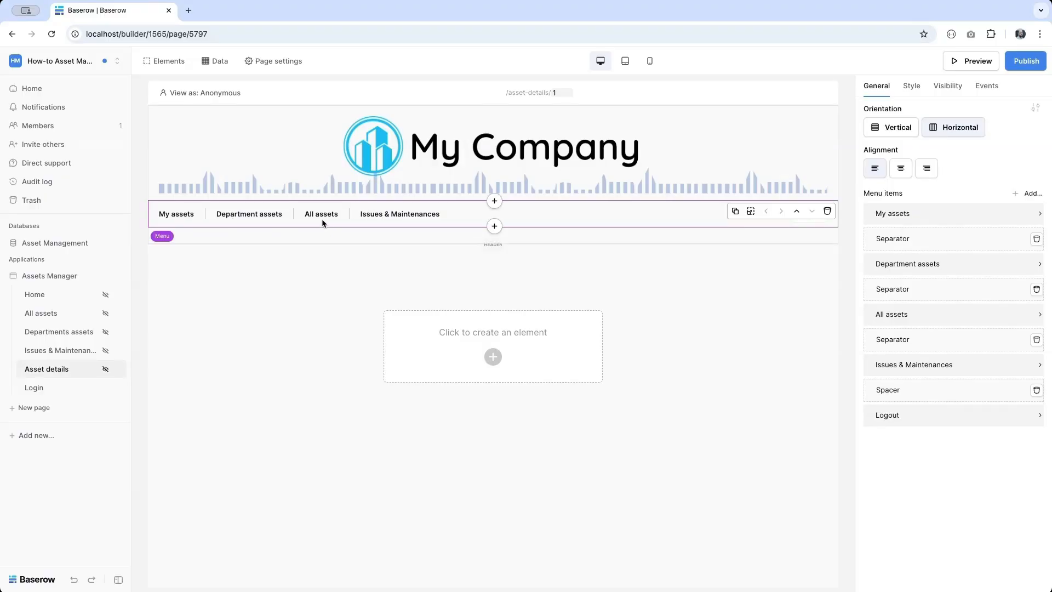
left_click(735, 212)
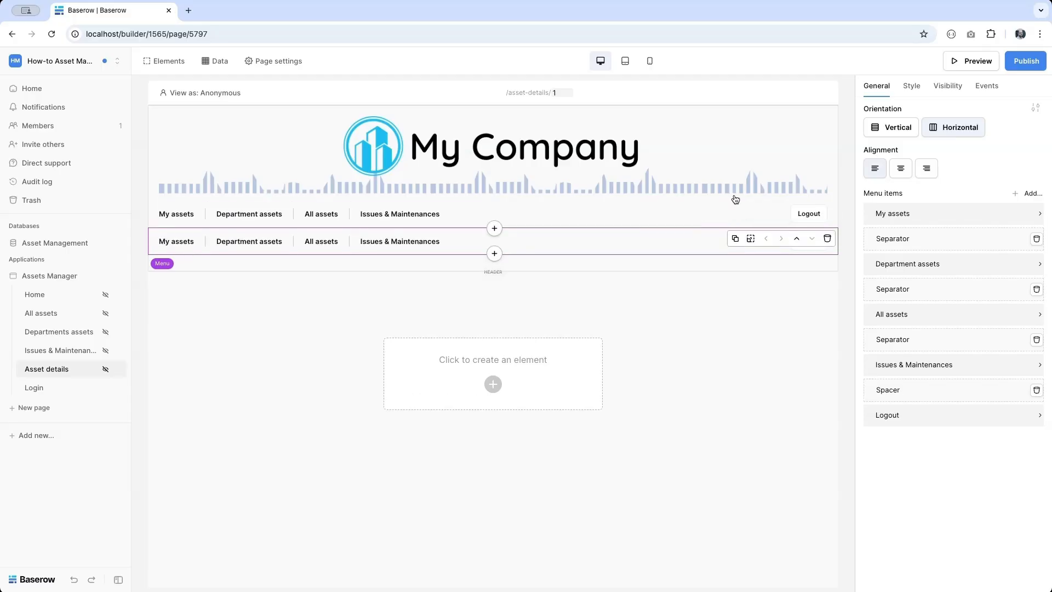
left_click(911, 267)
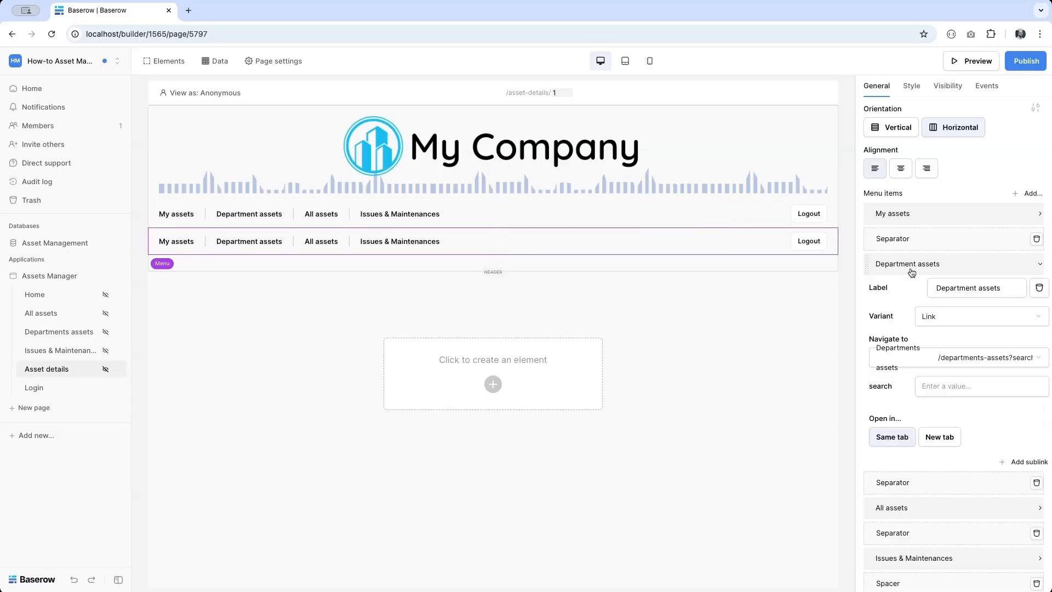
left_click(1039, 295)
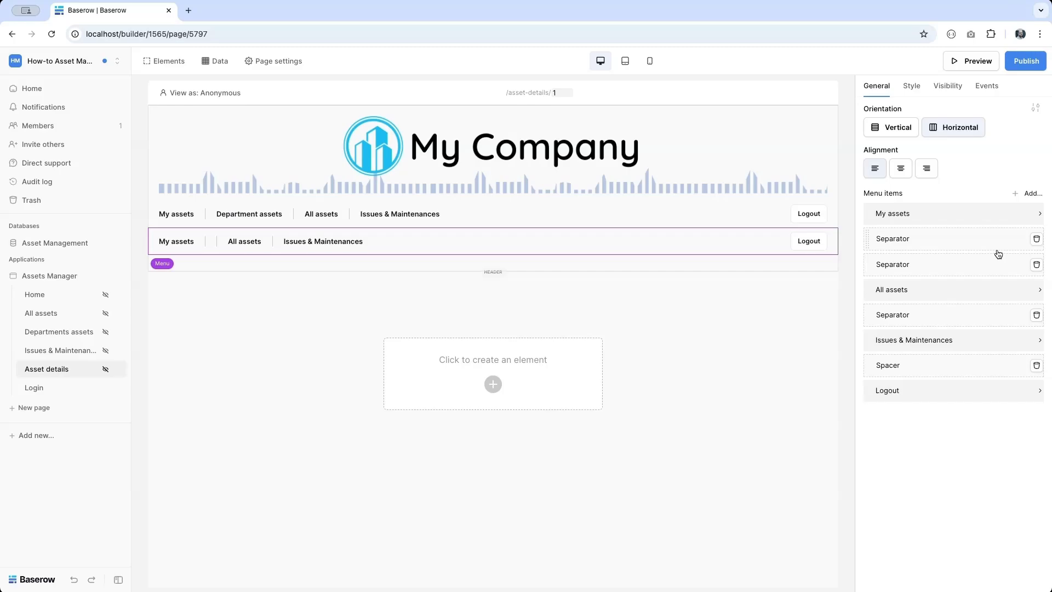
left_click(1036, 267)
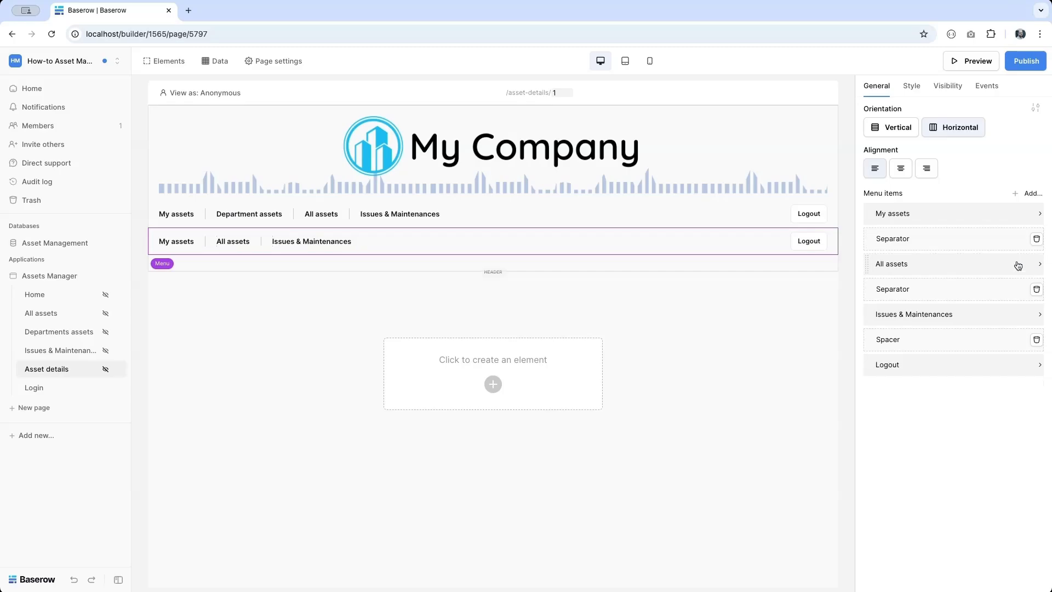
left_click(951, 86)
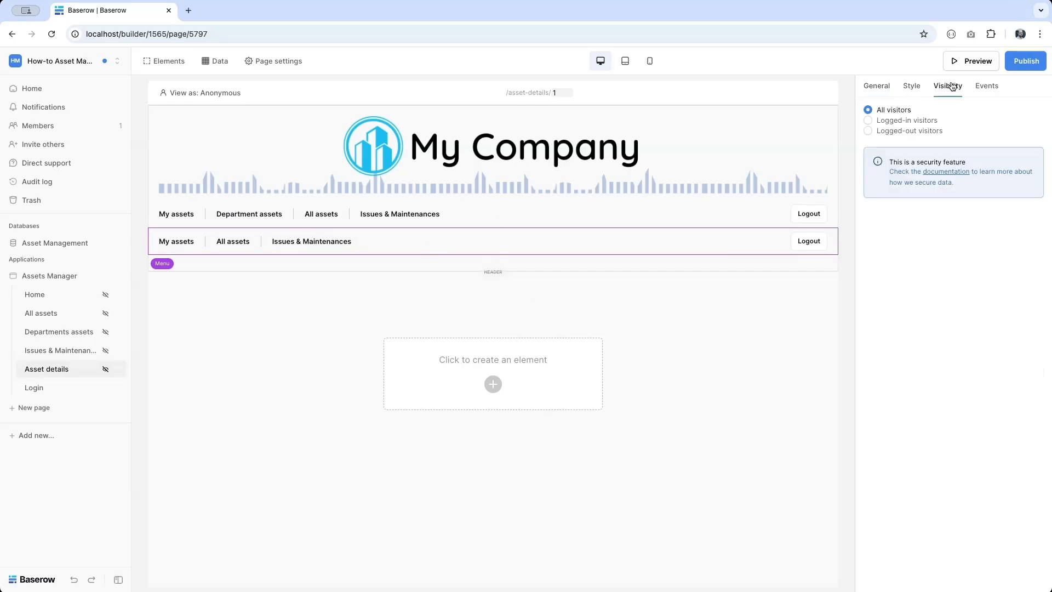
left_click(869, 122)
left_click(899, 141)
left_click(903, 180)
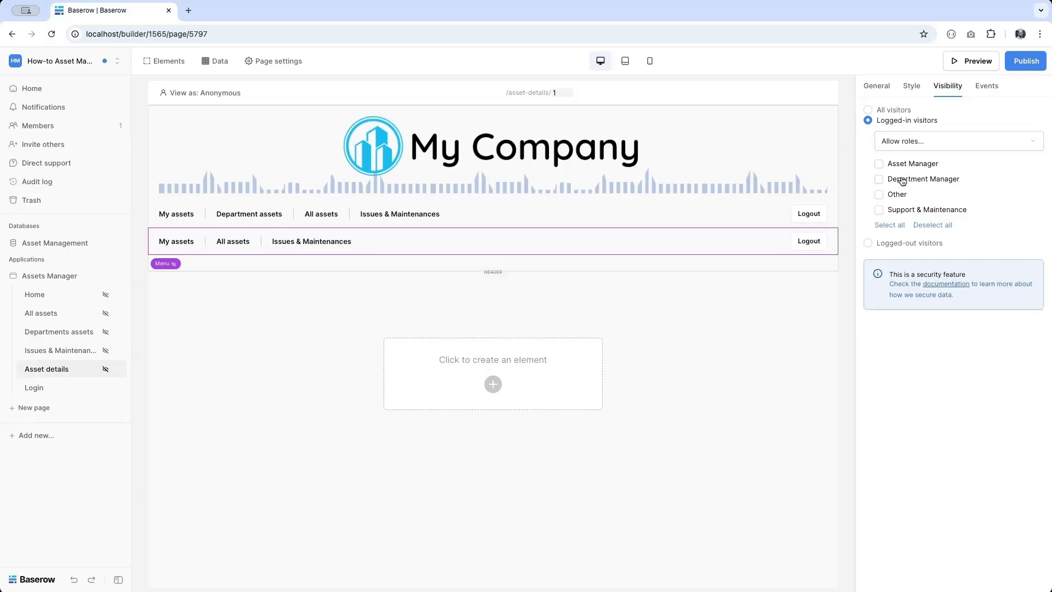
left_click(897, 164)
left_click(895, 214)
- Add a menu copy without All assets and Issues & Maintenances, shown only to Department Managers
left_click(318, 220)
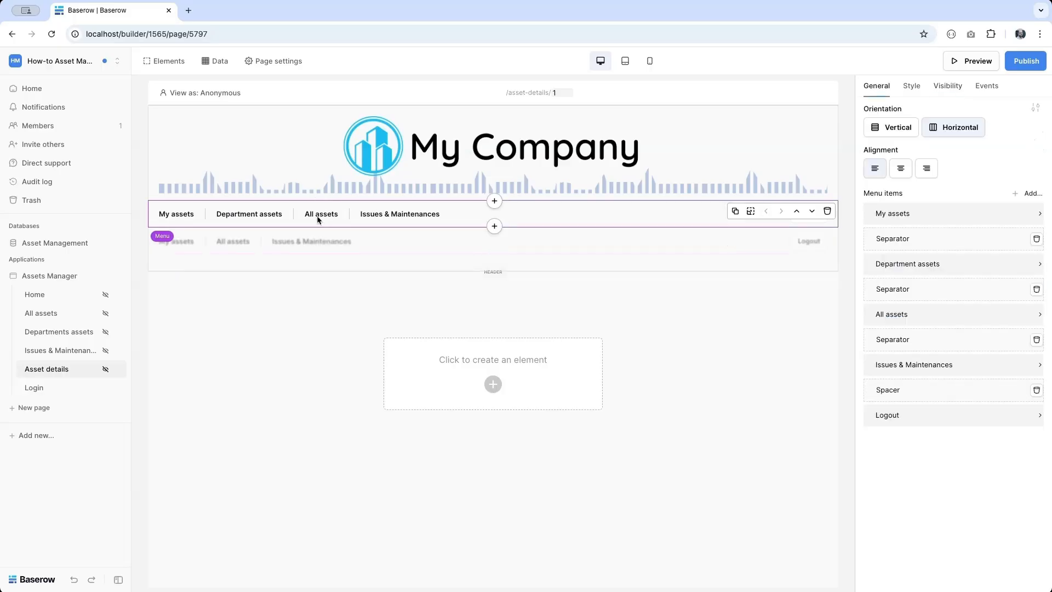
left_click(735, 212)
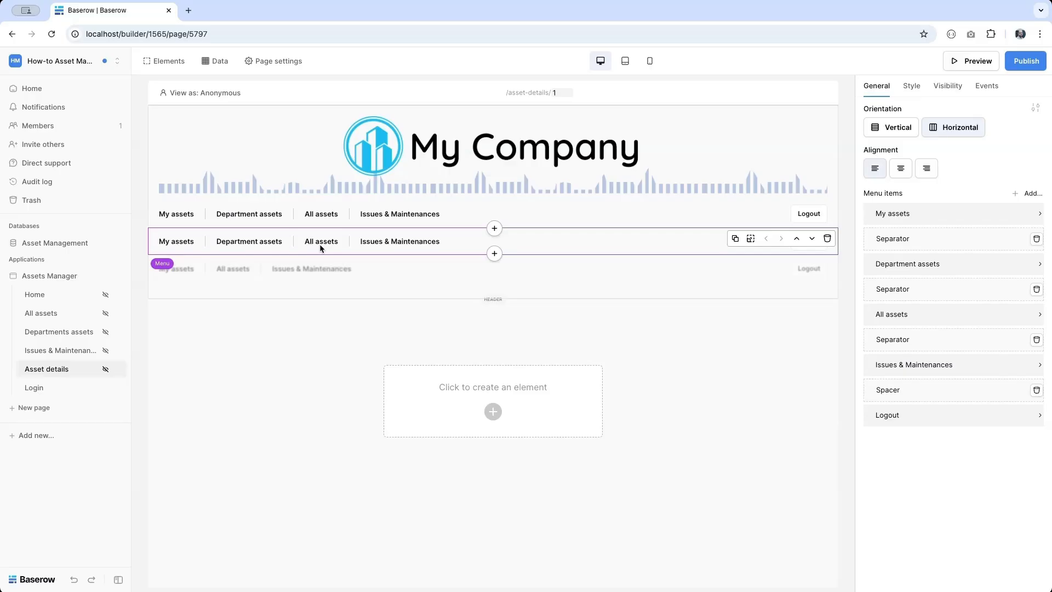
left_click(898, 317)
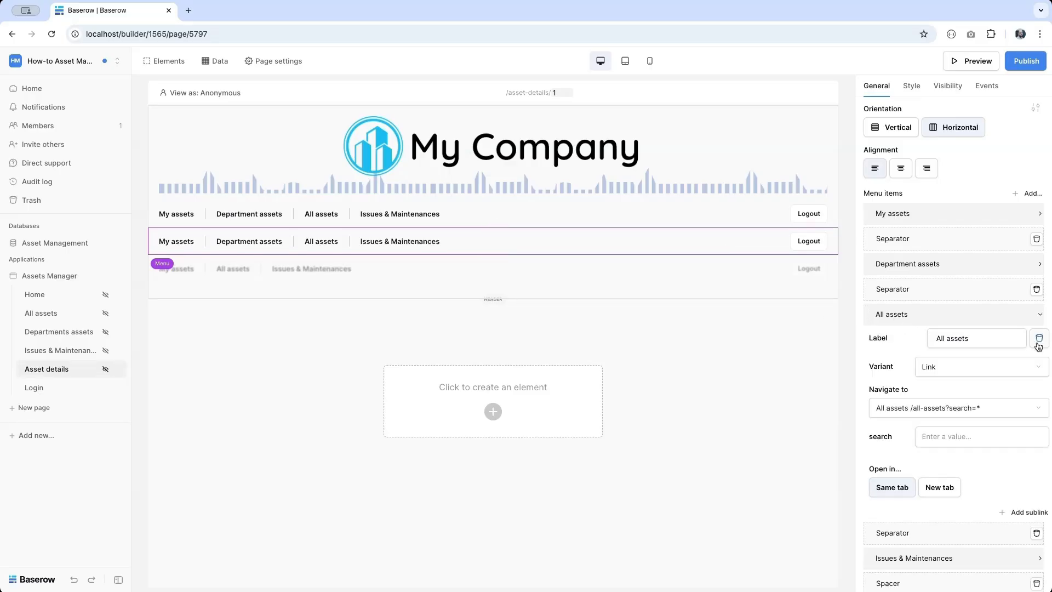
left_click(1038, 339)
left_click(1034, 317)
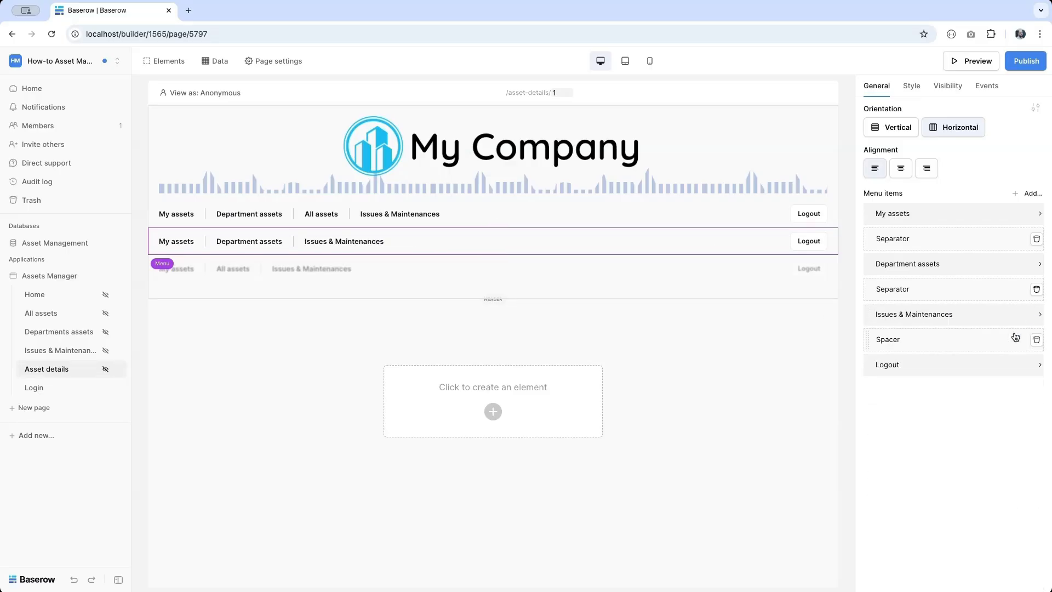
left_click(993, 323)
left_click(1038, 340)
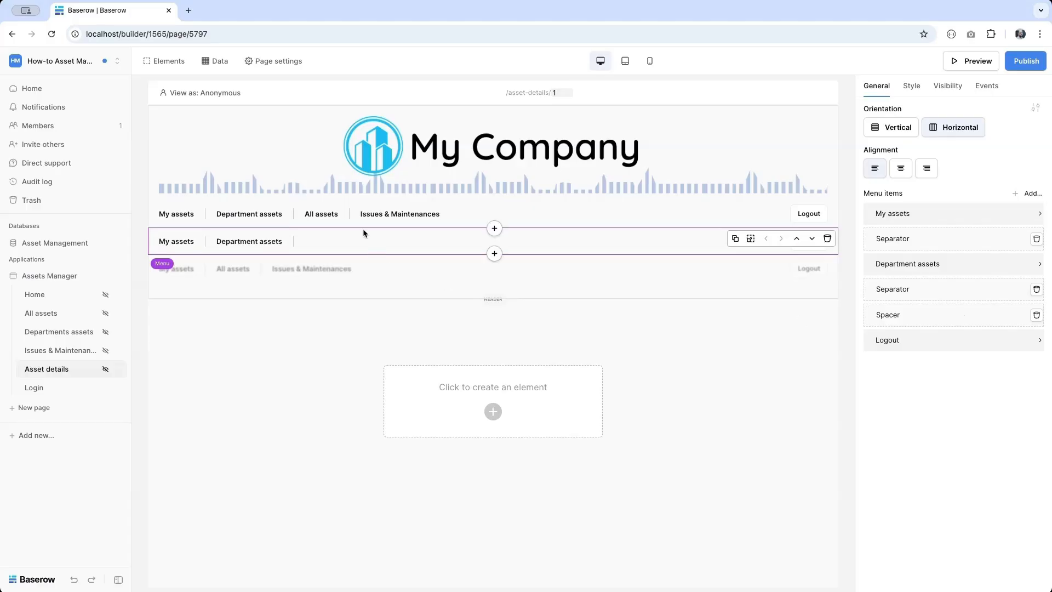
left_click(943, 93)
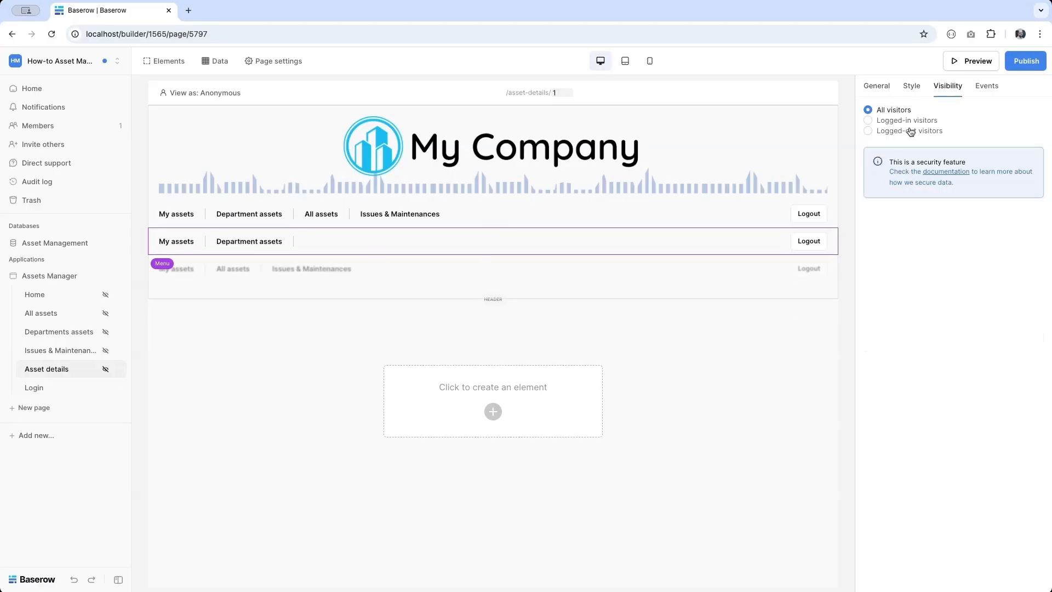
left_click(883, 122)
left_click(892, 143)
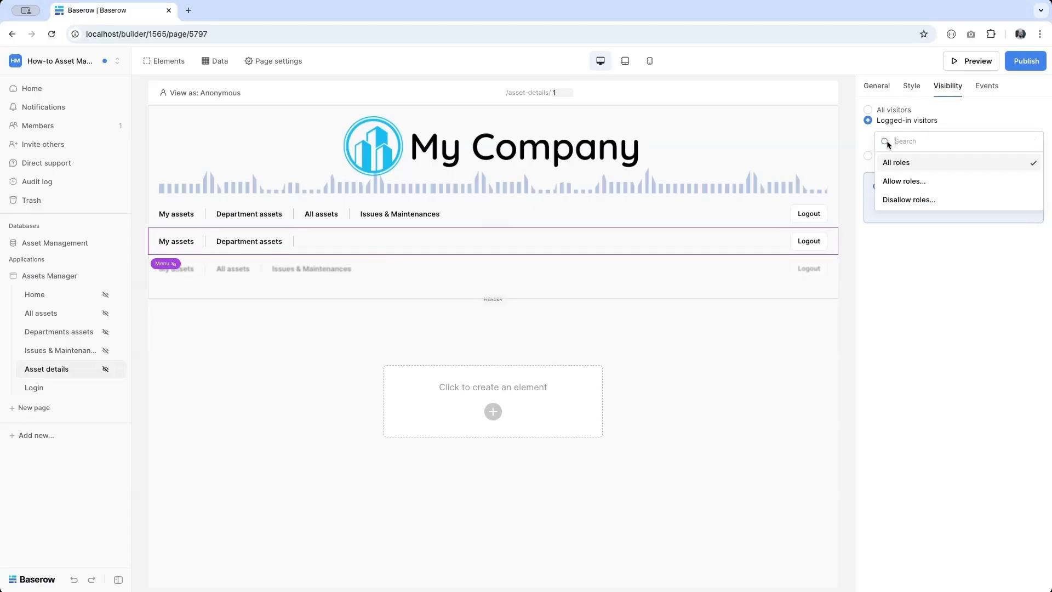
left_click(901, 181)
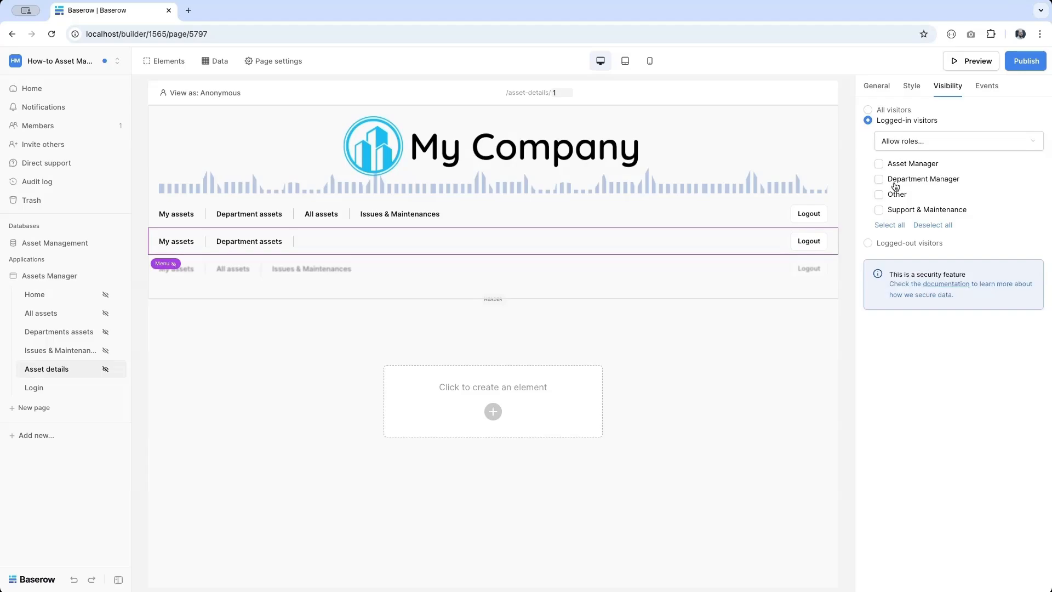
left_click(880, 179)
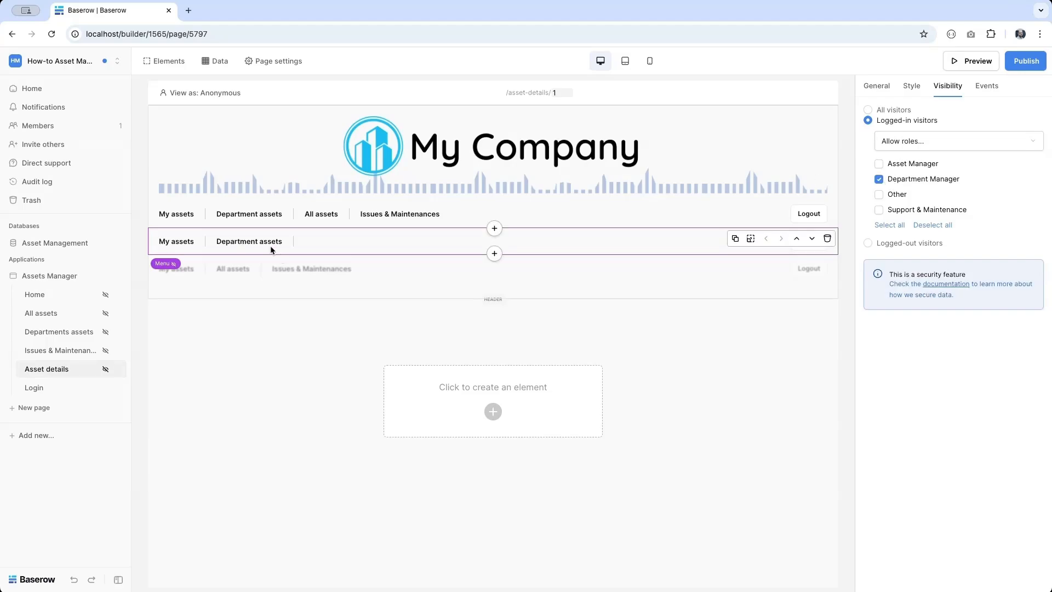
- Add a third menu copy without Department assets, visible only to the Other role
left_click(735, 238)
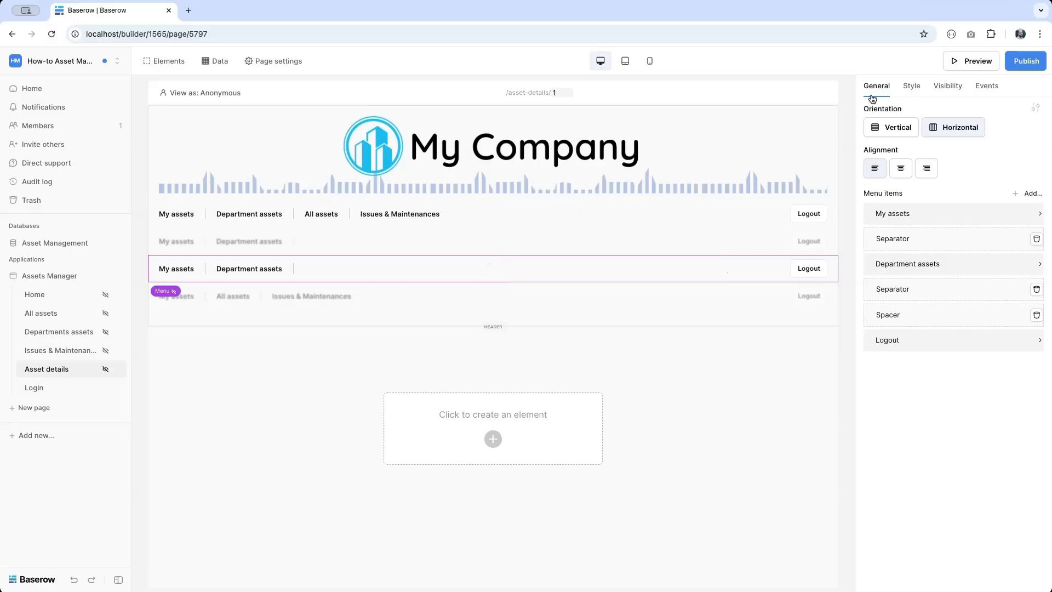
left_click(920, 264)
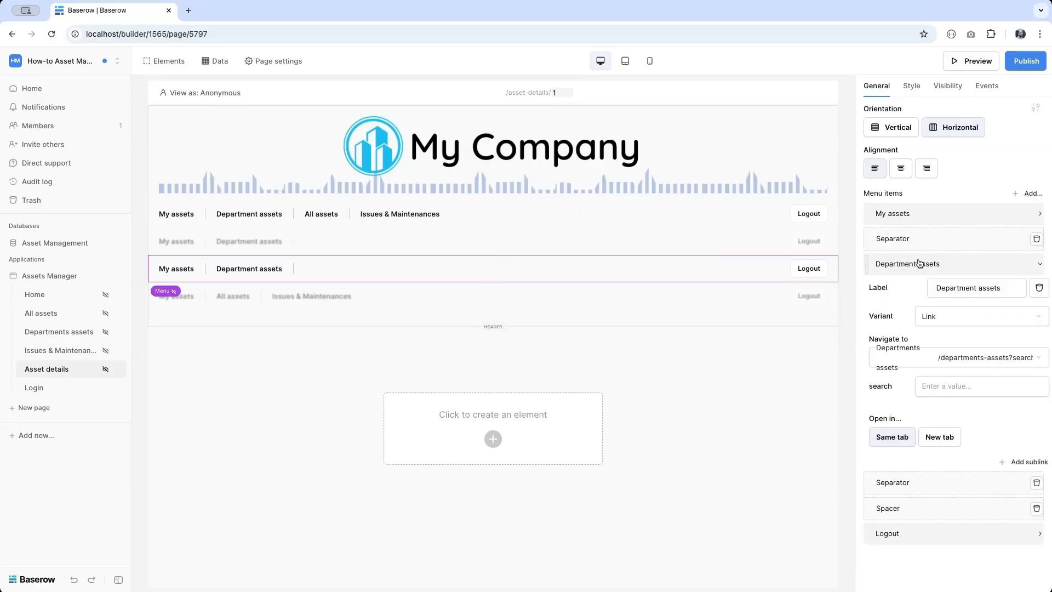
left_click(1037, 285)
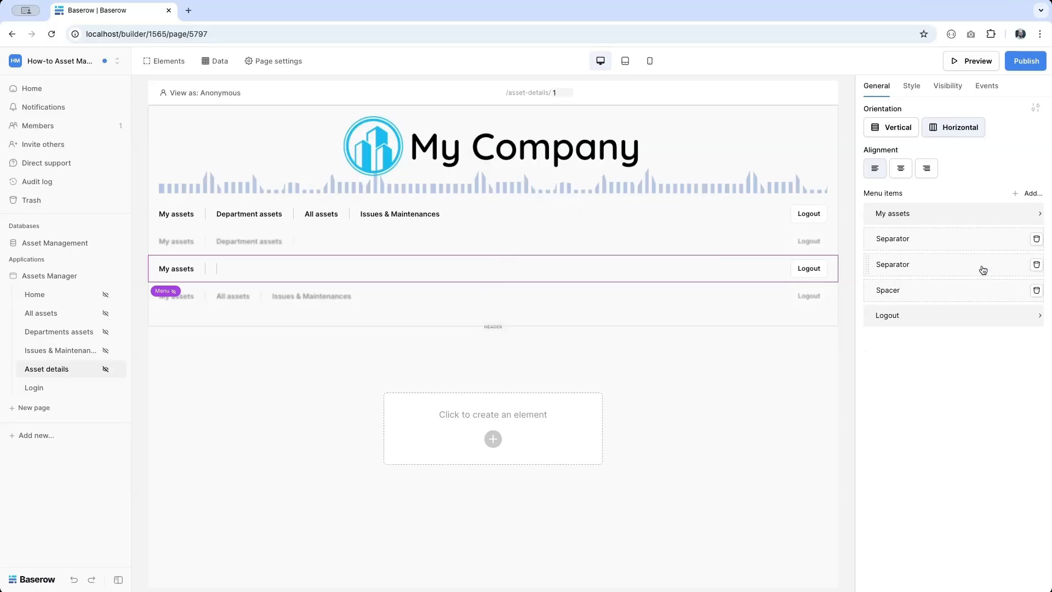
left_click(1036, 265)
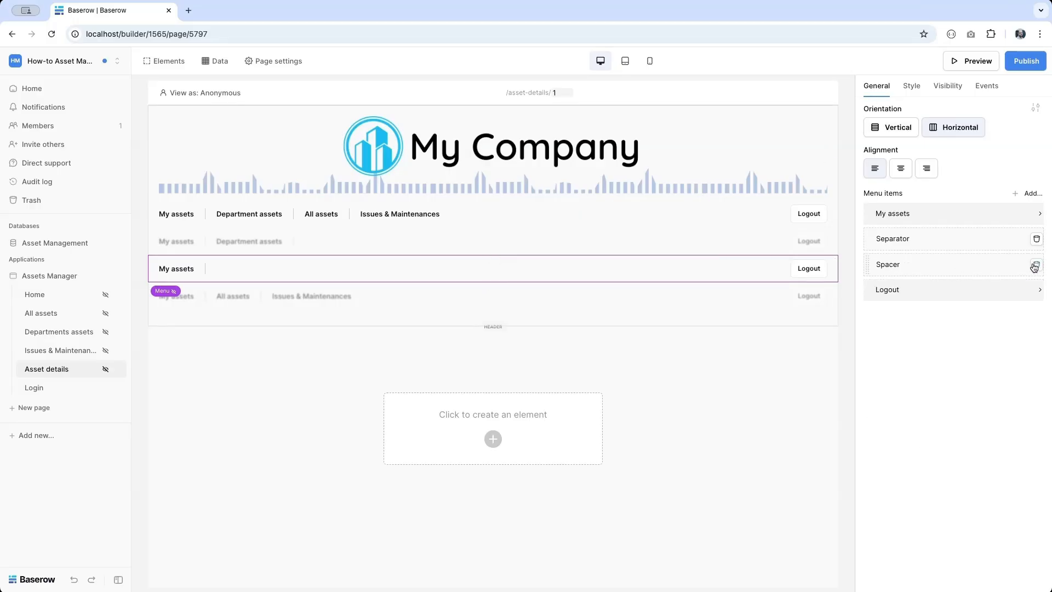
left_click(951, 86)
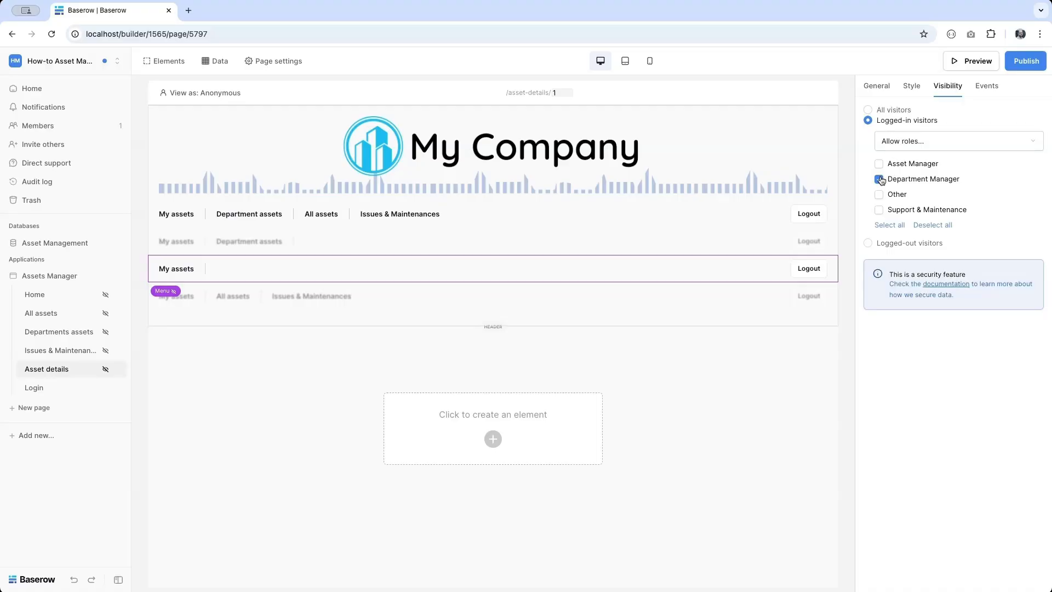
left_click(879, 194)
left_click(879, 179)
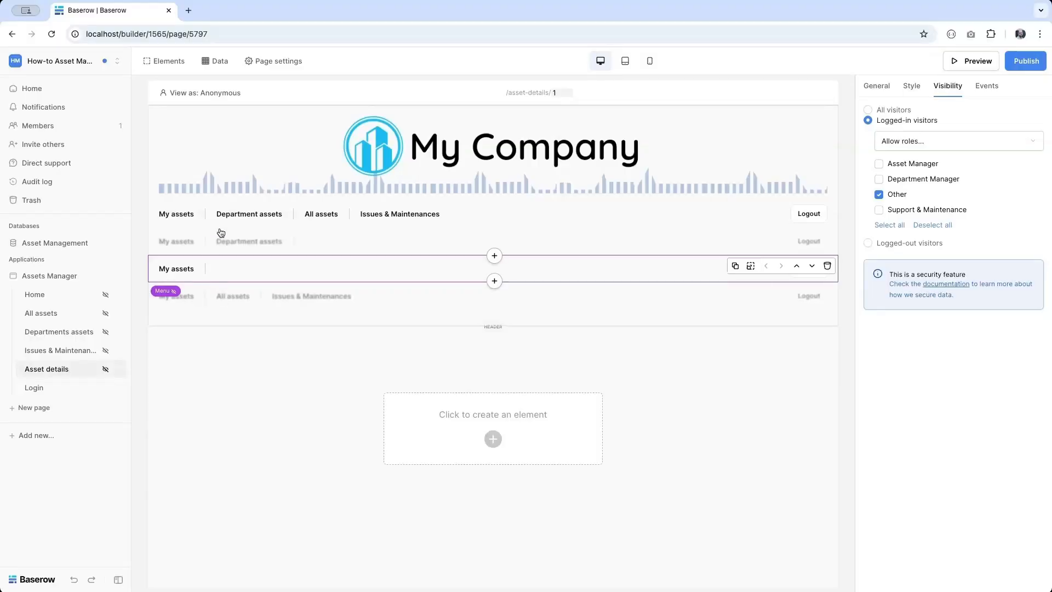
left_click(206, 210)
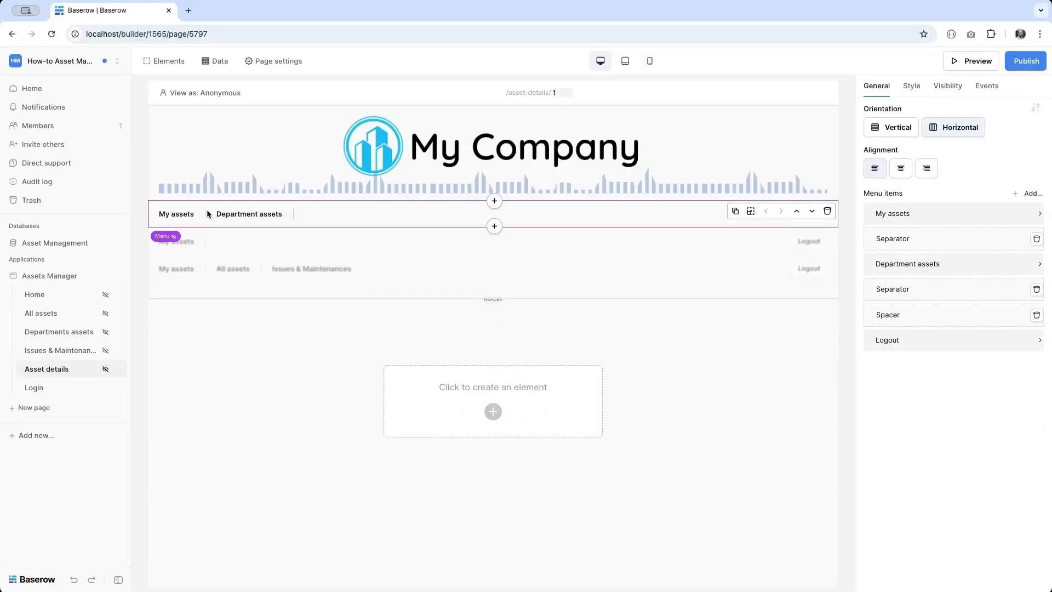
left_click(360, 149)
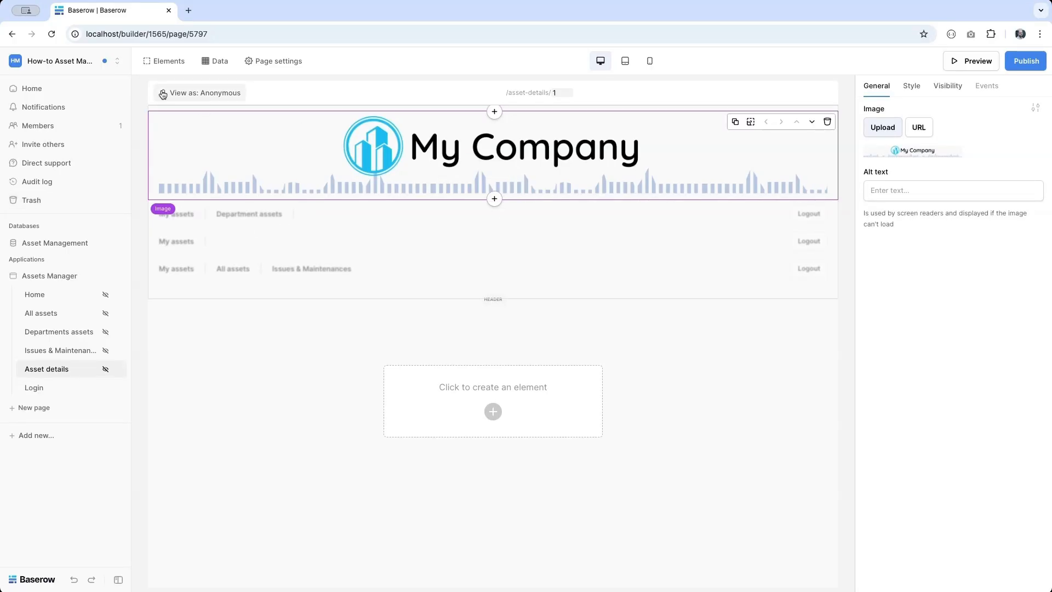
- Preview the page as a Department Manager, then as an Asset Manager found by name search
left_click(199, 96)
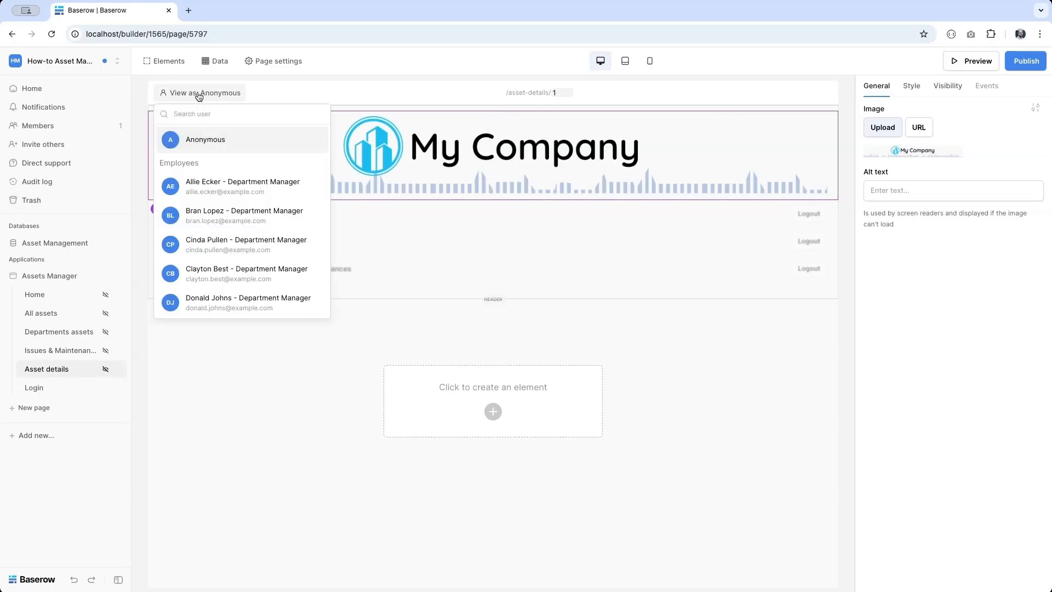
left_click(235, 213)
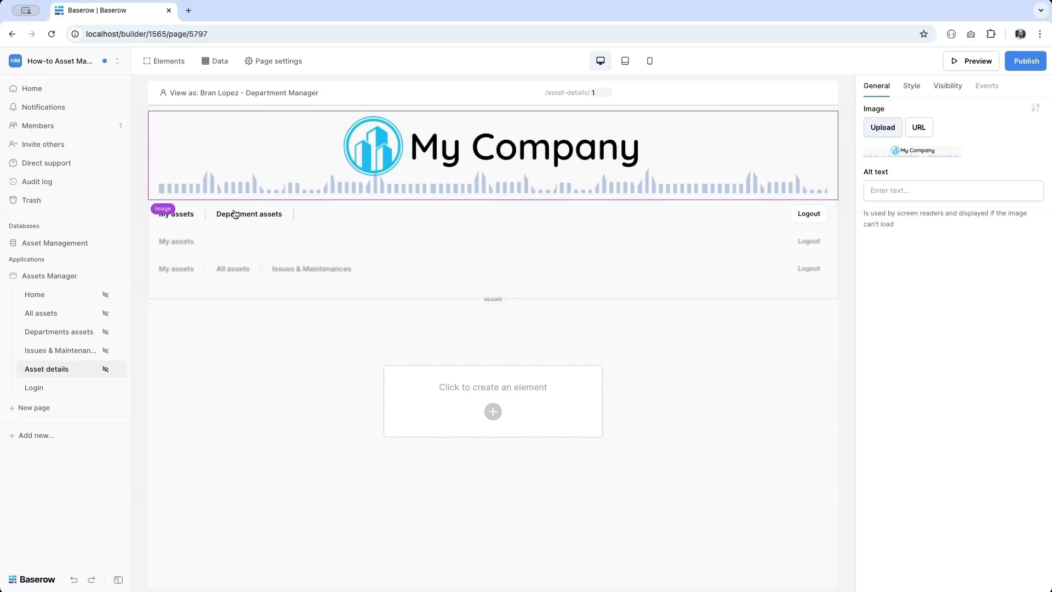
left_click(223, 97)
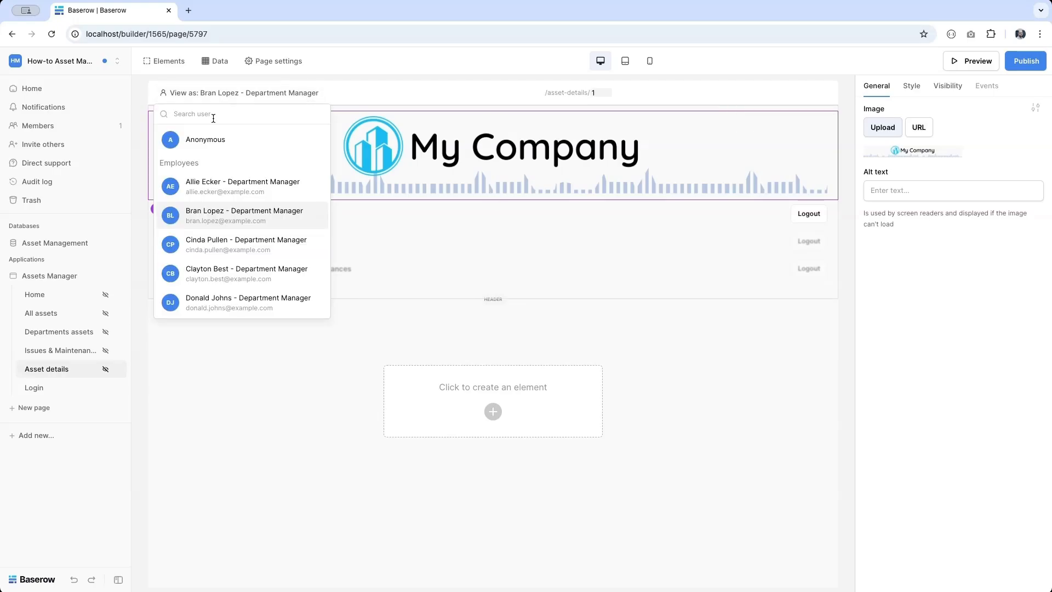
type("donal")
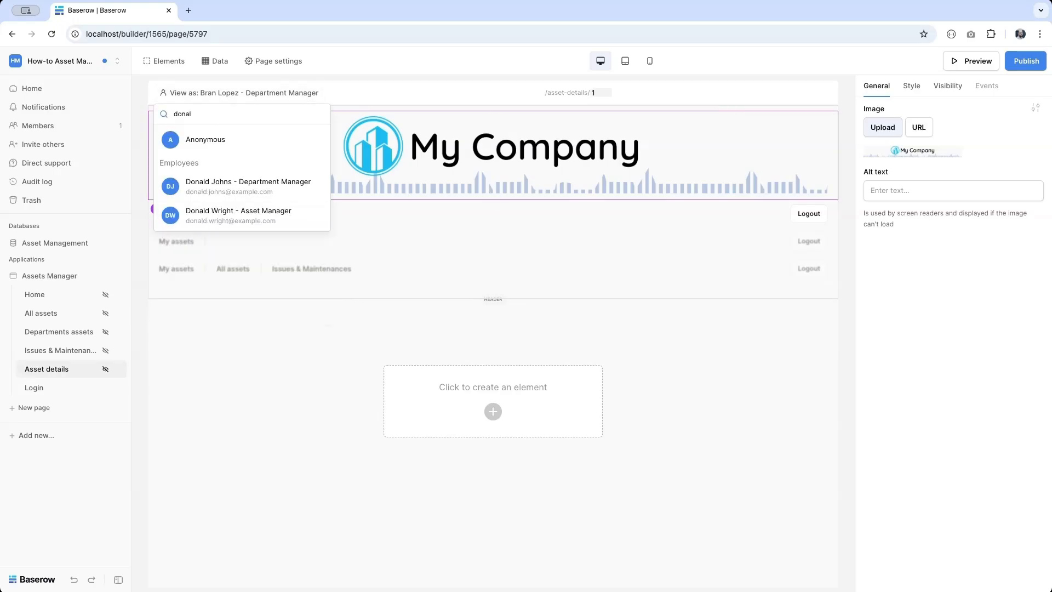
left_click(208, 216)
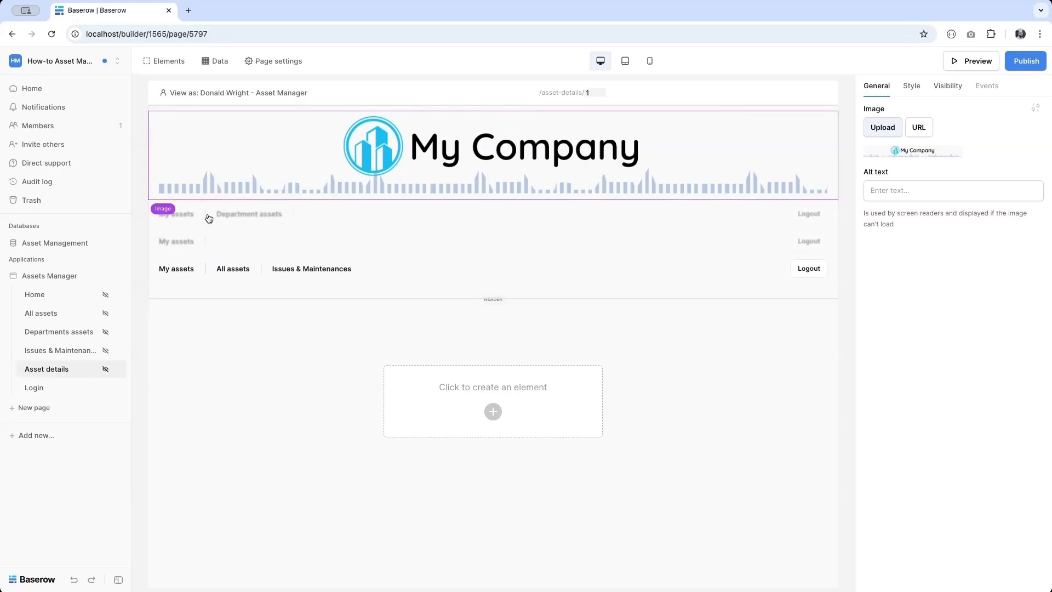
- Preview as a Support & Maintenance employee, then as the employee with the Other role
left_click(207, 93)
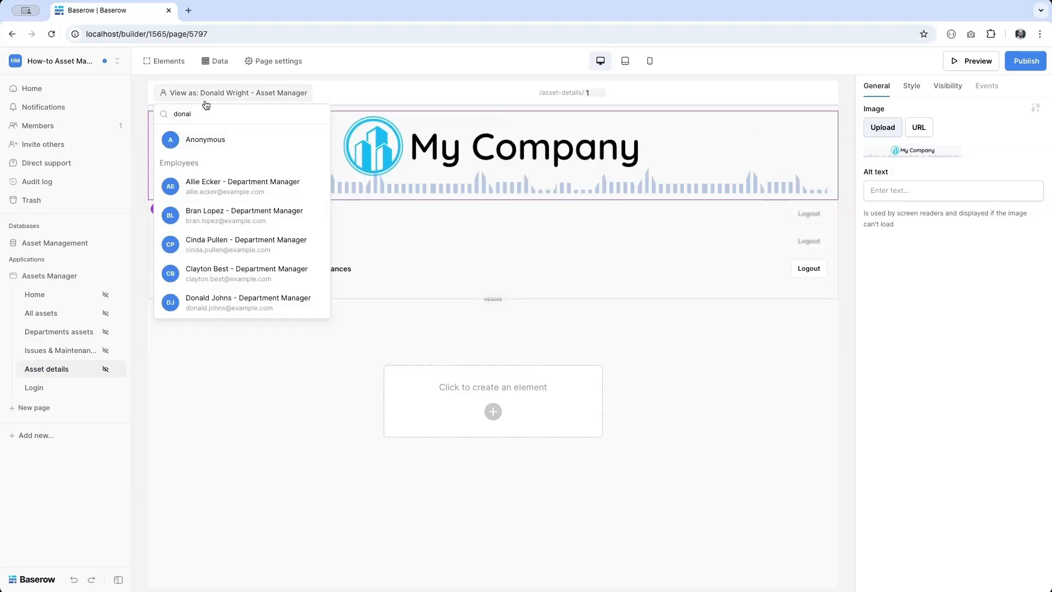
double_click(191, 122)
type("lane")
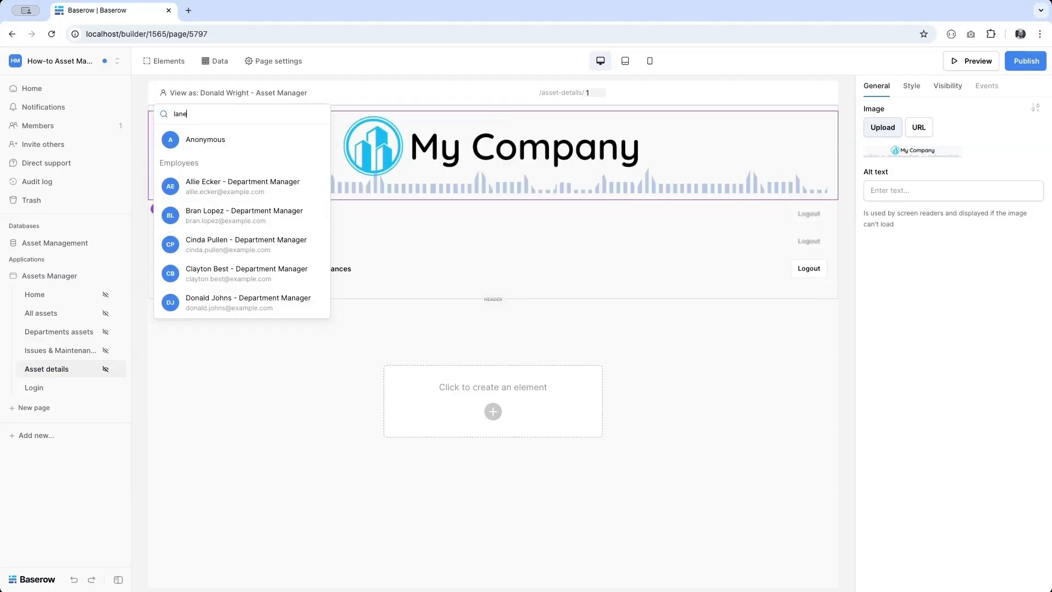
left_click(206, 191)
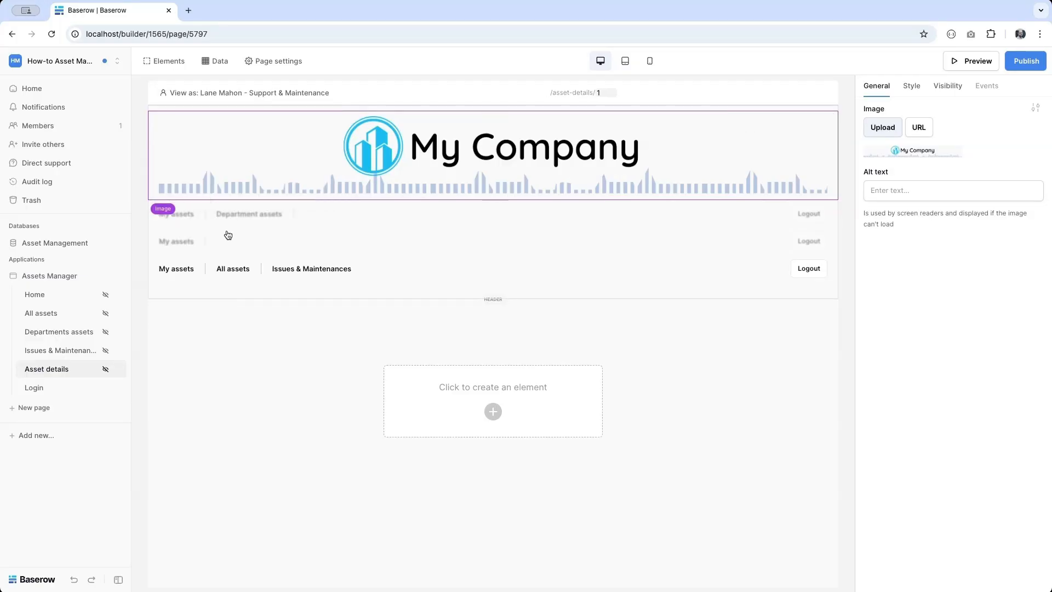
left_click(203, 93)
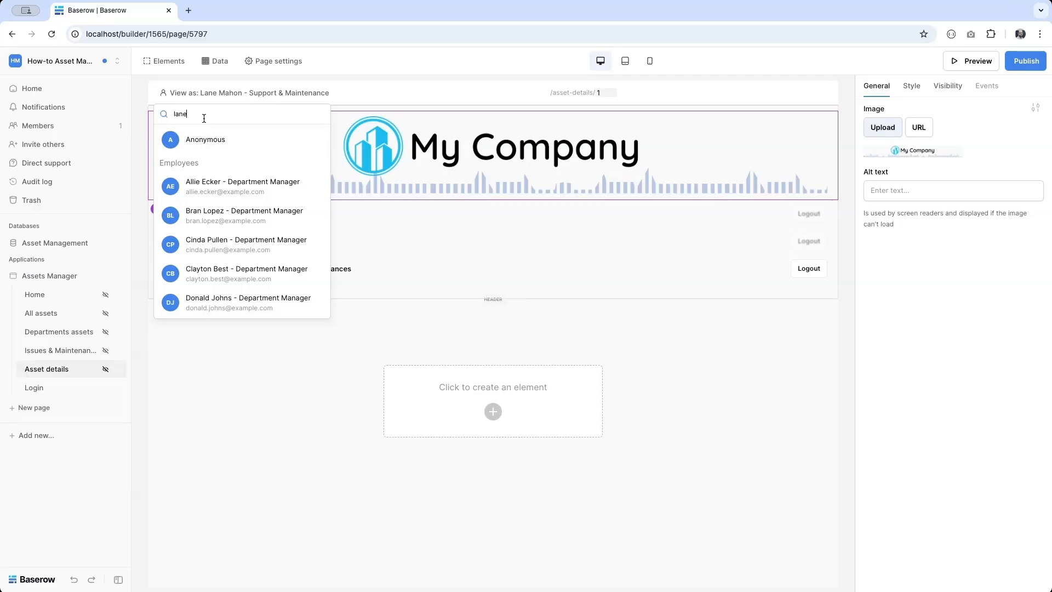
key("BackSpace")
key("BackSpace")
type("e")
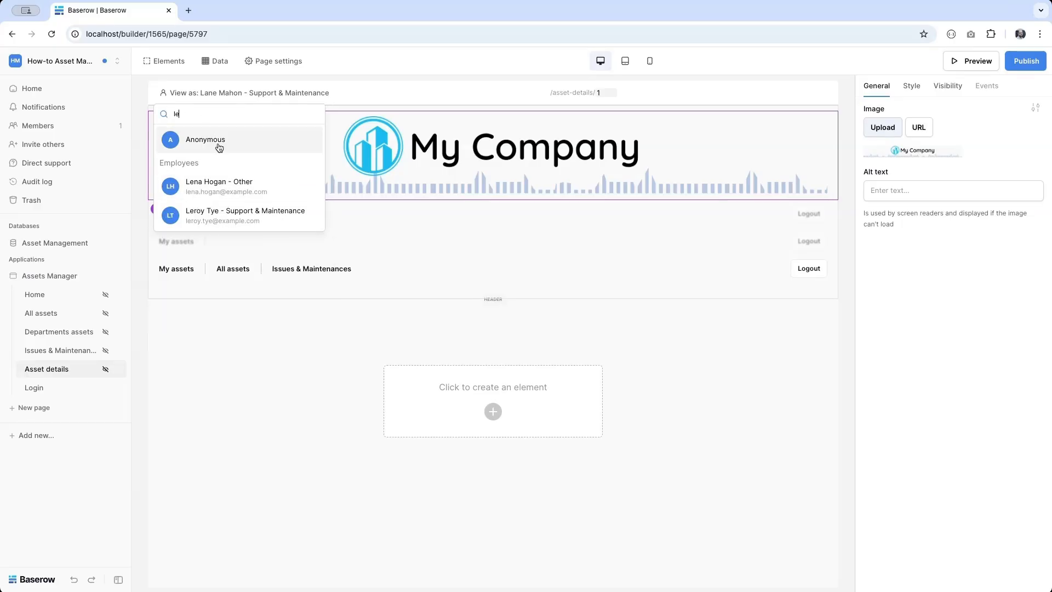
left_click(218, 188)
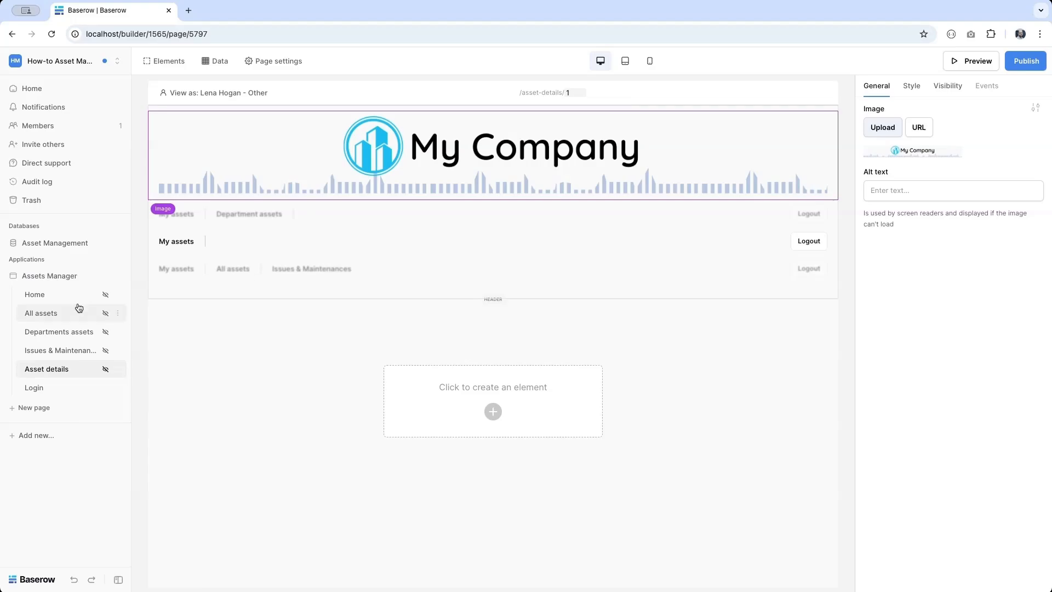
- On the All assets page, create a List multiple rows data source named 'All assets'
left_click(61, 300)
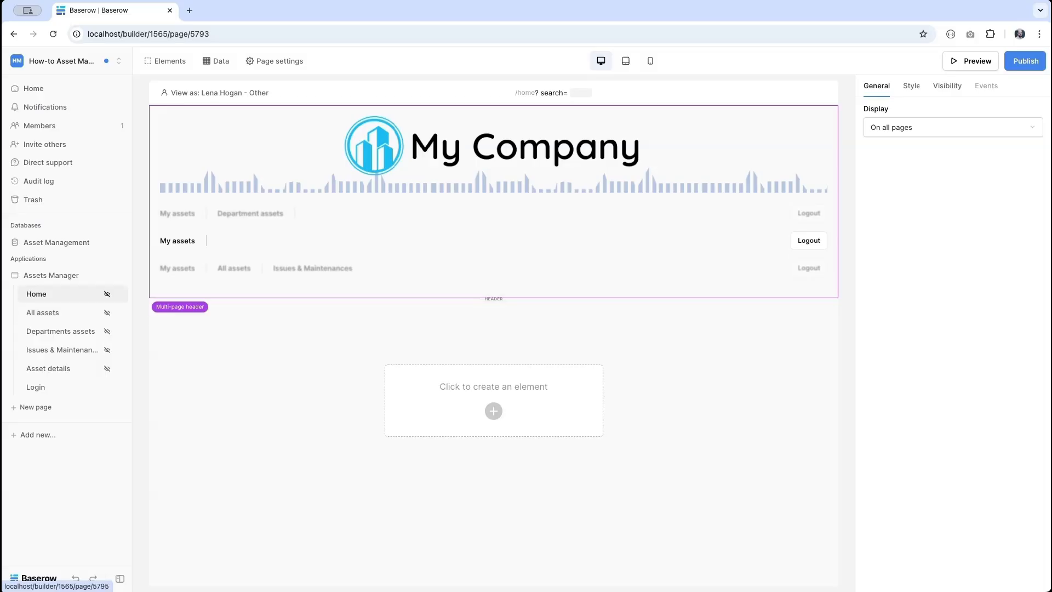
left_click(51, 320)
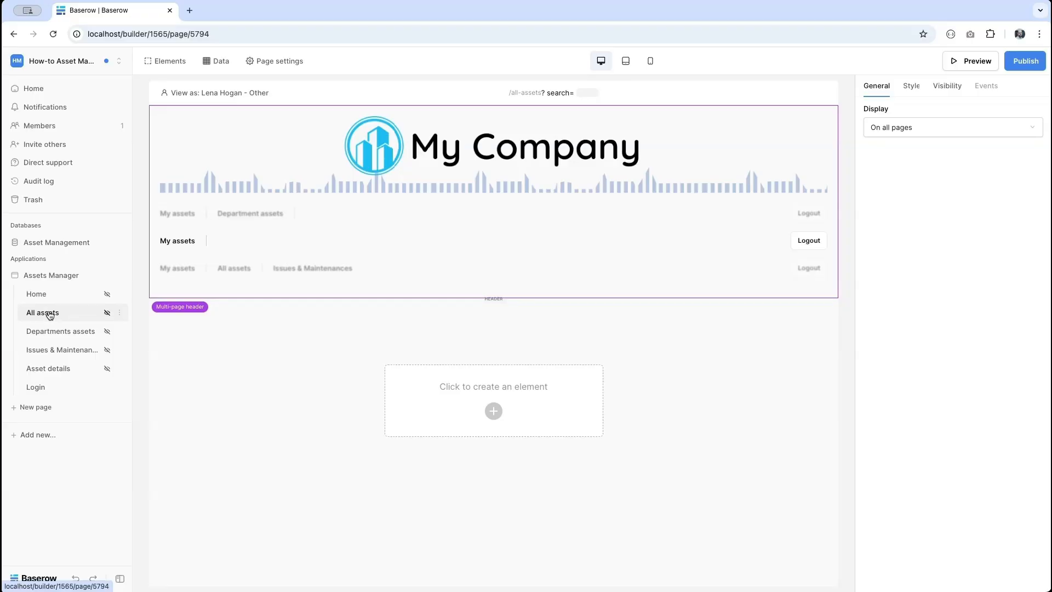
left_click(217, 61)
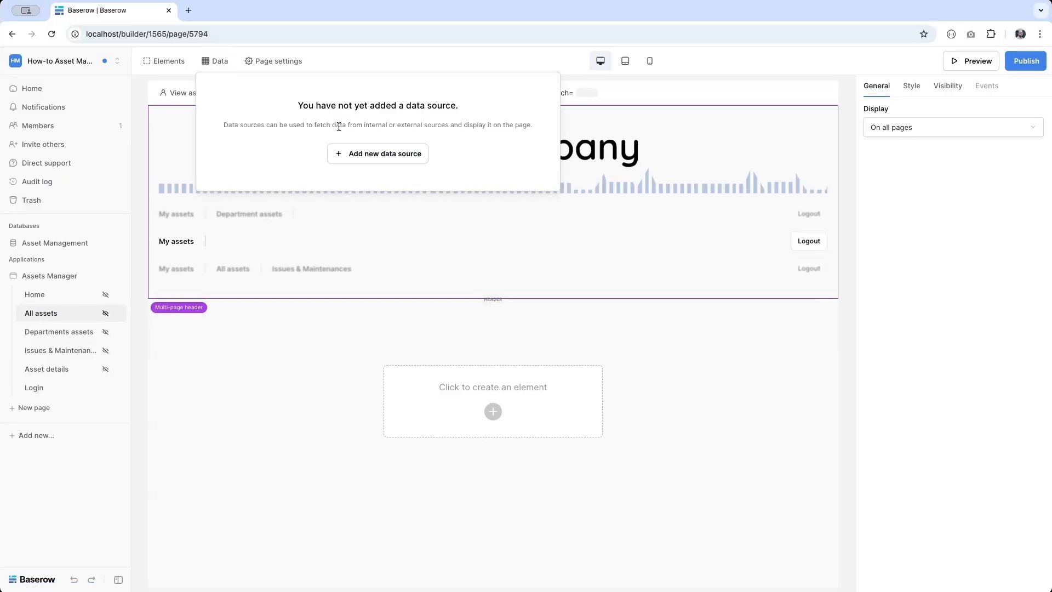
left_click(375, 153)
left_click(369, 148)
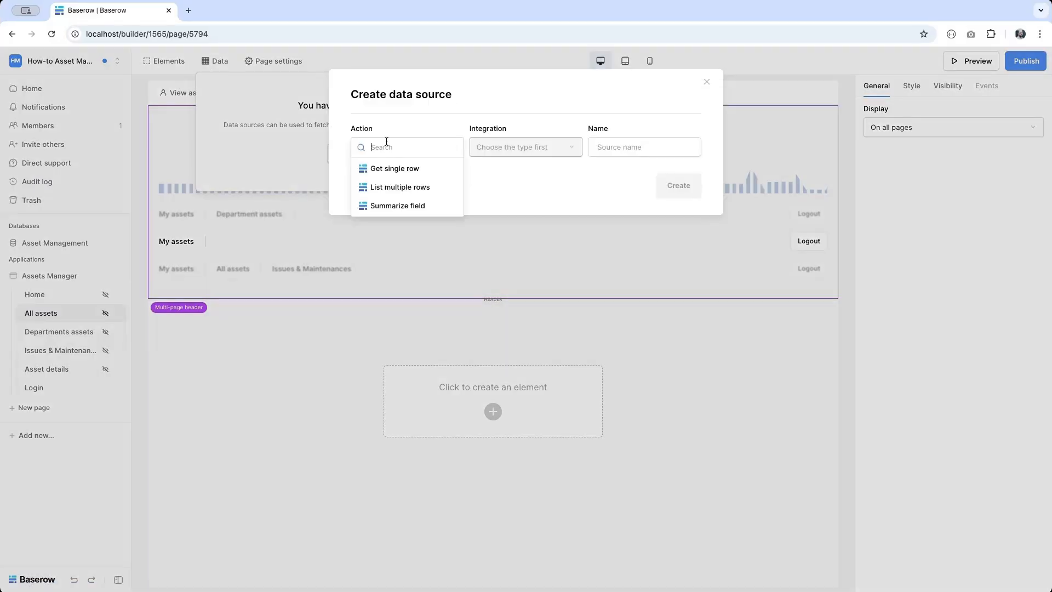
left_click(391, 196)
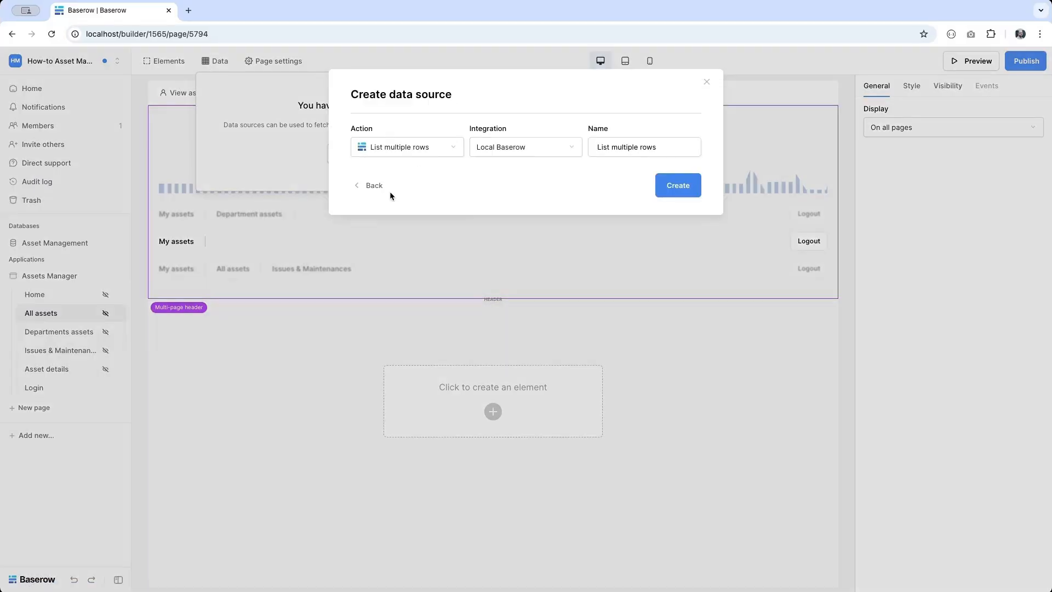
triple_click(623, 153)
type("All assets")
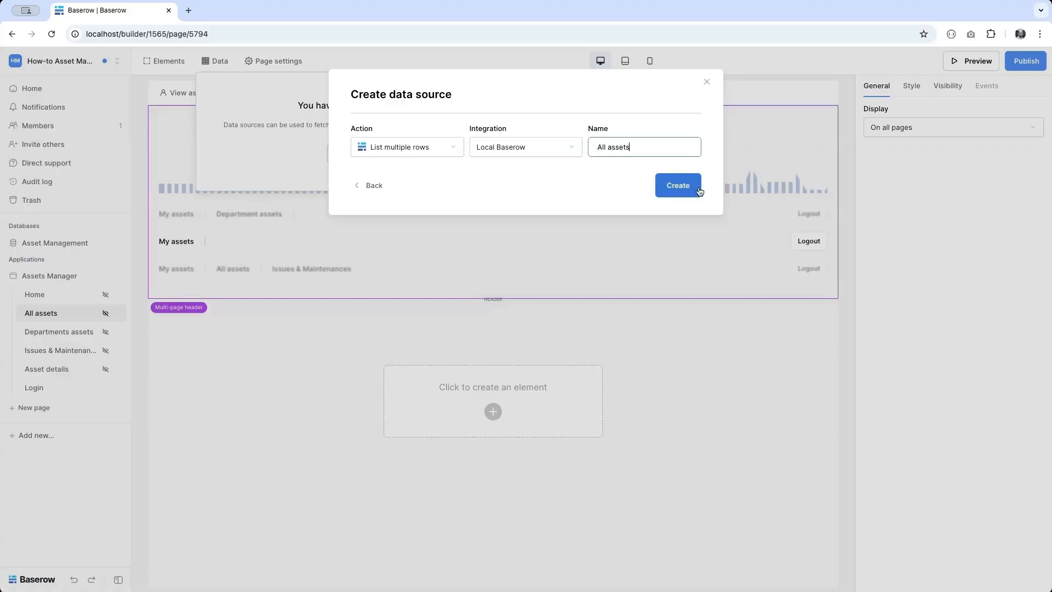
left_click(680, 187)
- Point the data source at Asset Management > Assets > All assets view and save
left_click(398, 189)
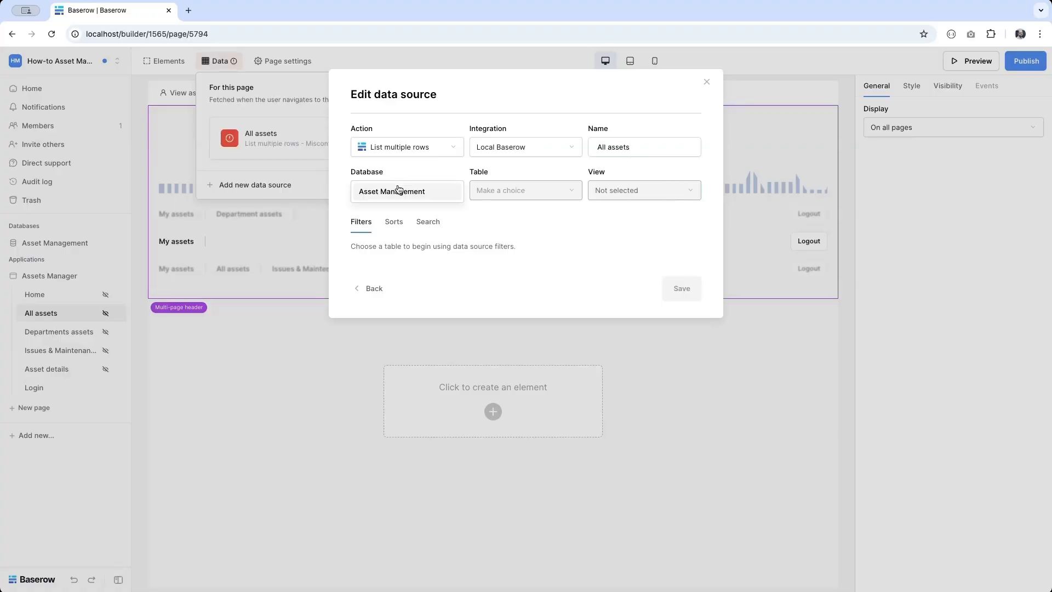
left_click(399, 190)
left_click(512, 189)
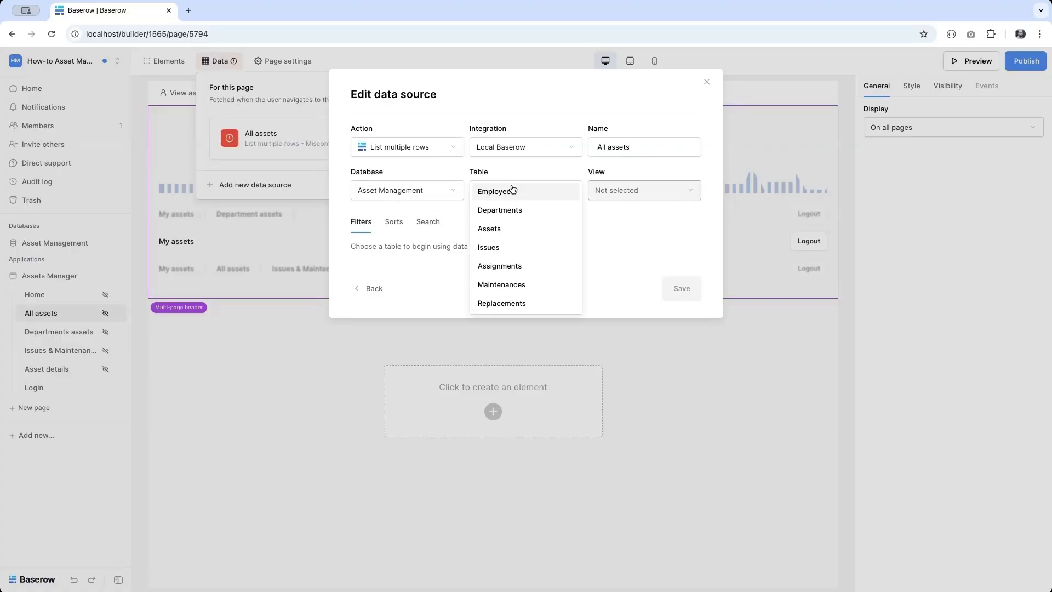
left_click(502, 232)
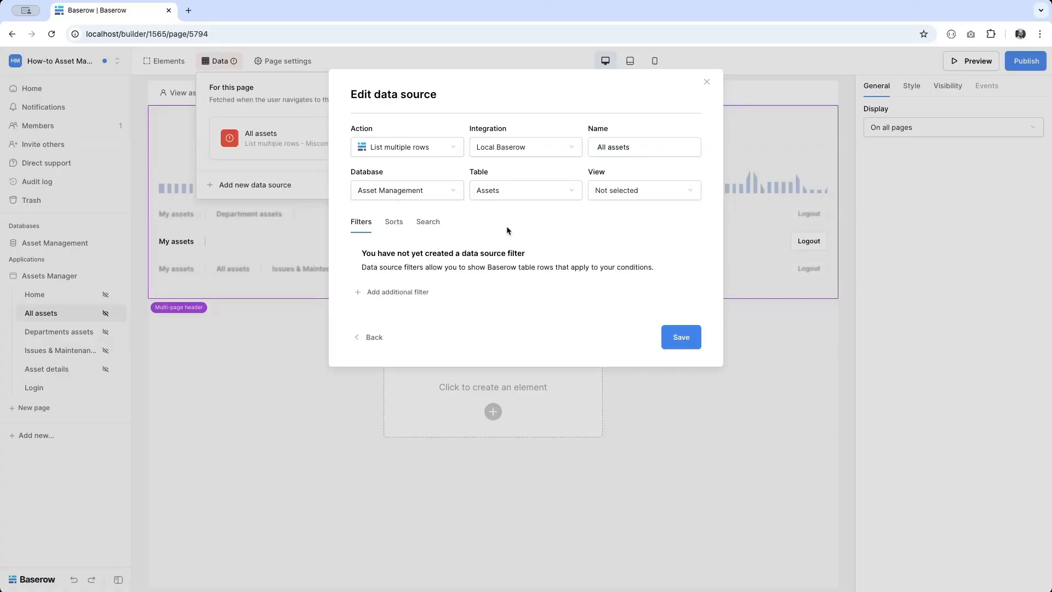
left_click(618, 196)
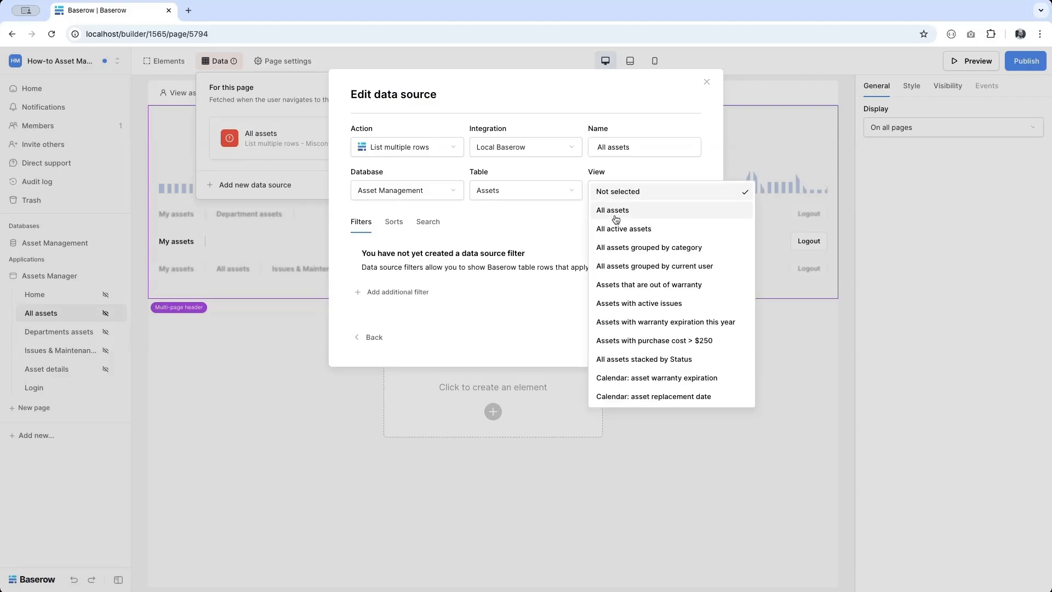
left_click(616, 211)
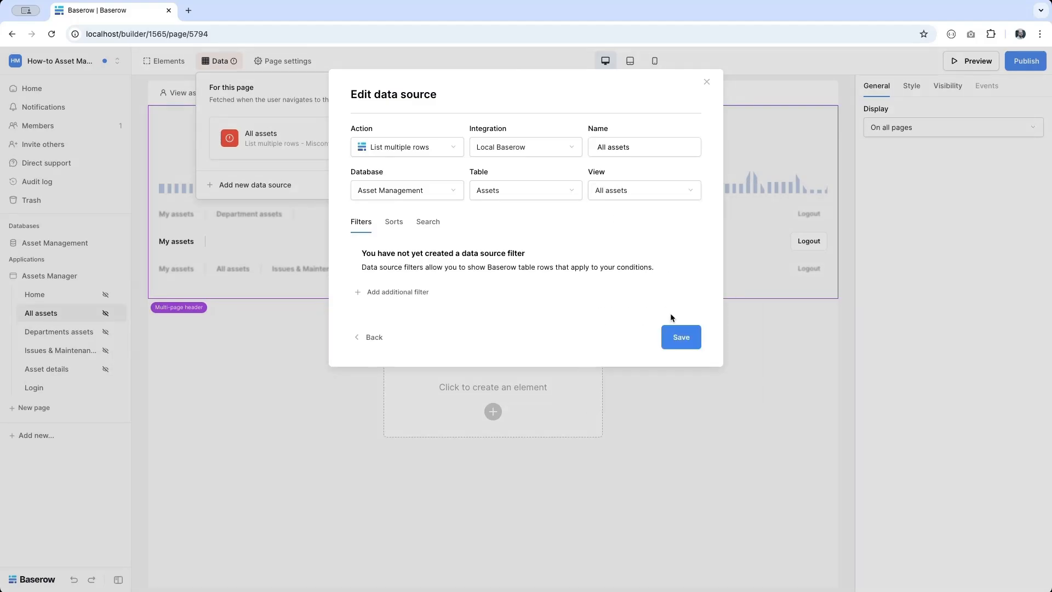
left_click(680, 337)
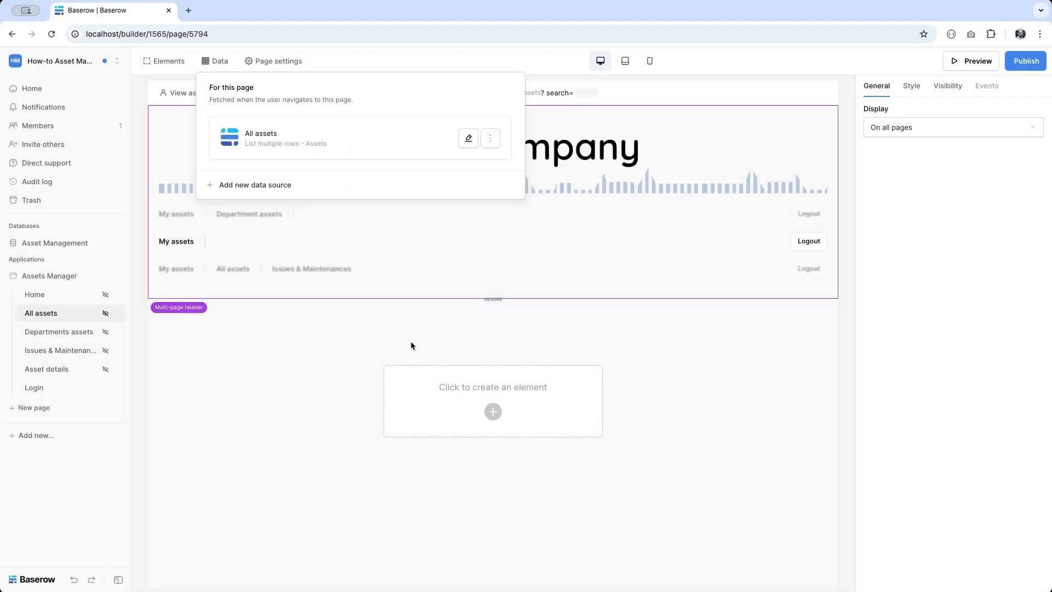
- Add a Heading 2 reading 'All assets', then bring up the element chooser below it
left_click(491, 421)
left_click(405, 221)
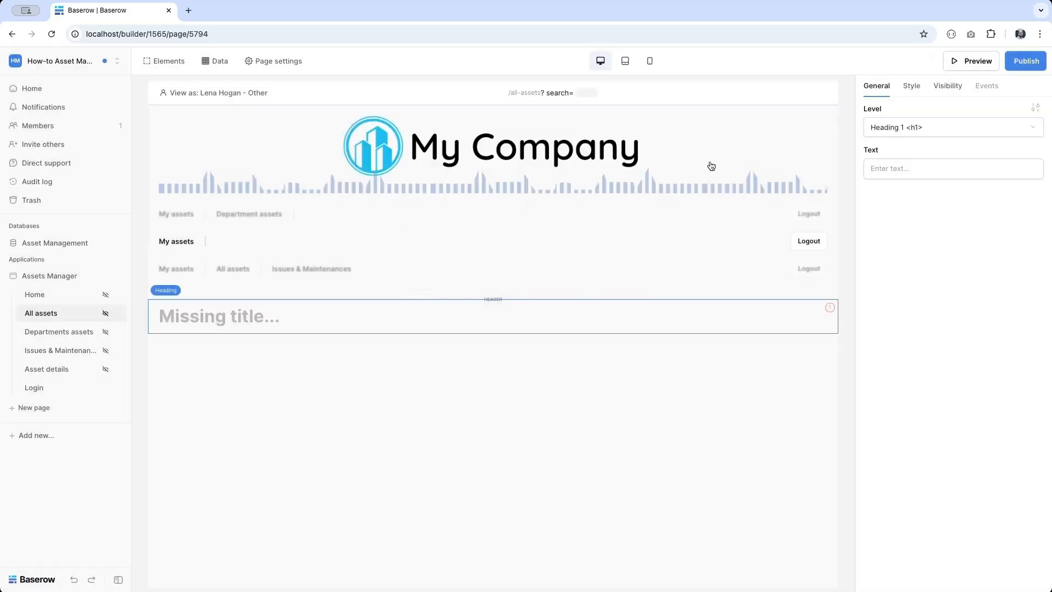
left_click(909, 127)
left_click(900, 146)
left_click(895, 169)
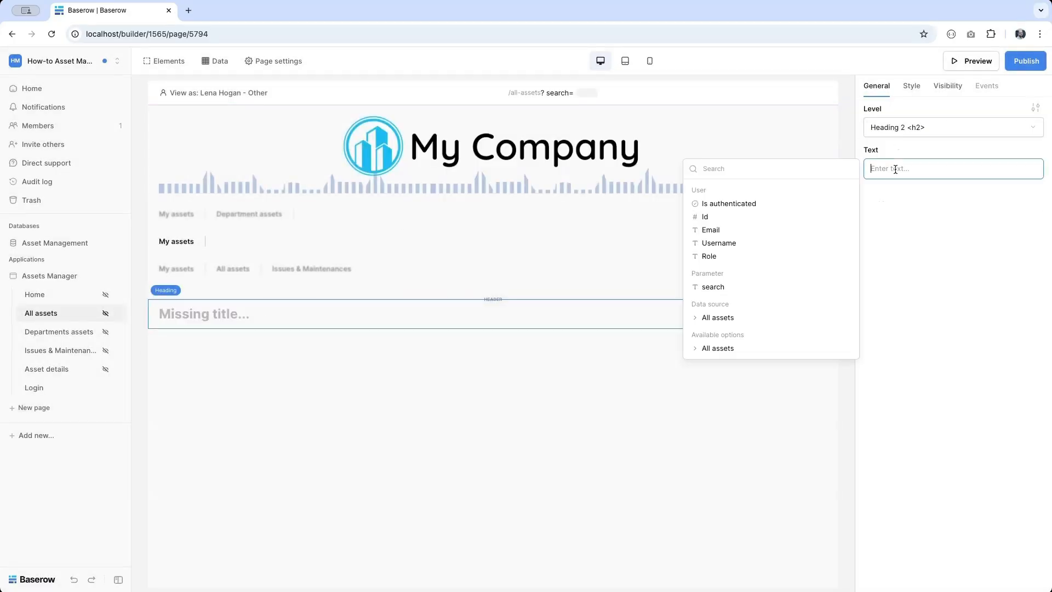
type("All assets")
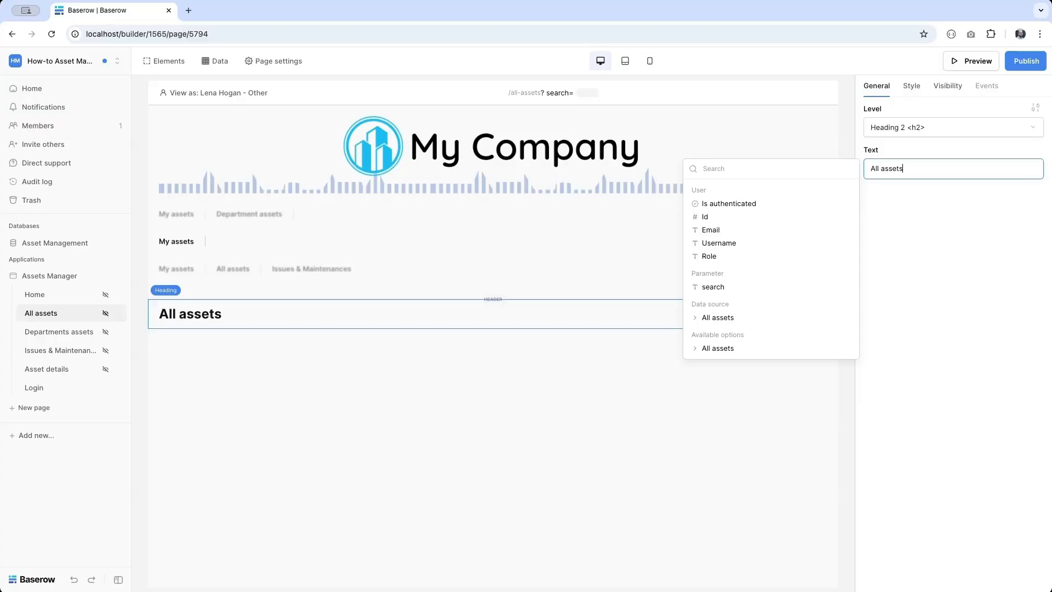
left_click(493, 329)
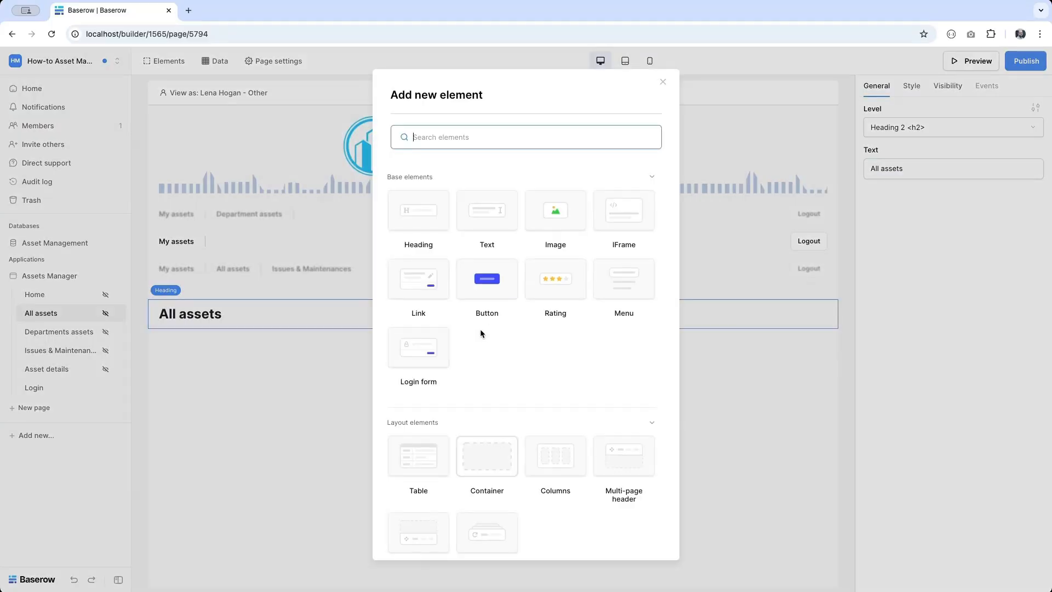
- Add a table under the All assets heading, fed by the All assets data source, with Serial number first
left_click(404, 441)
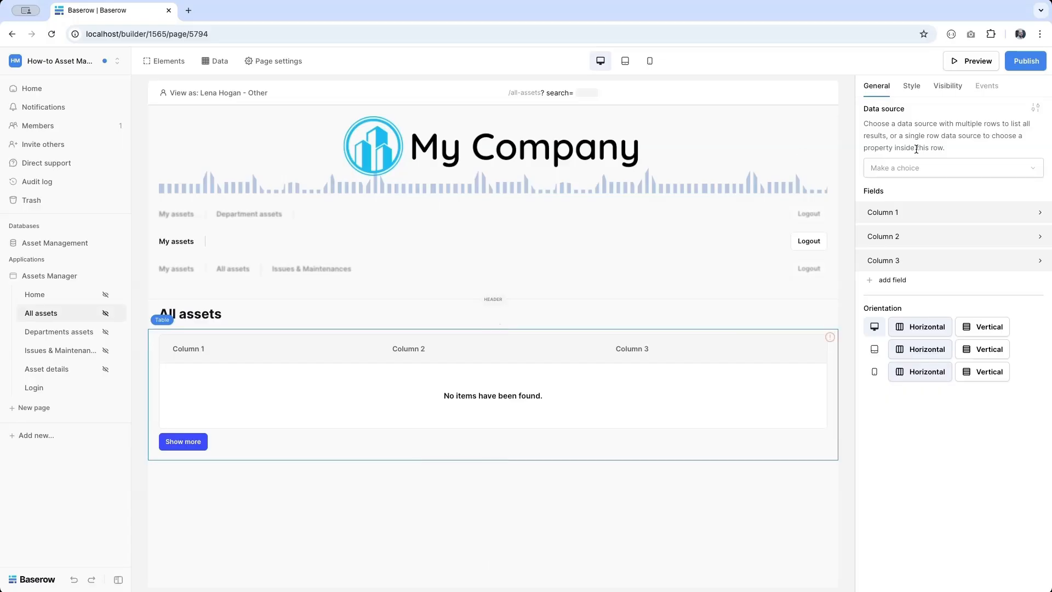
left_click(906, 168)
left_click(899, 188)
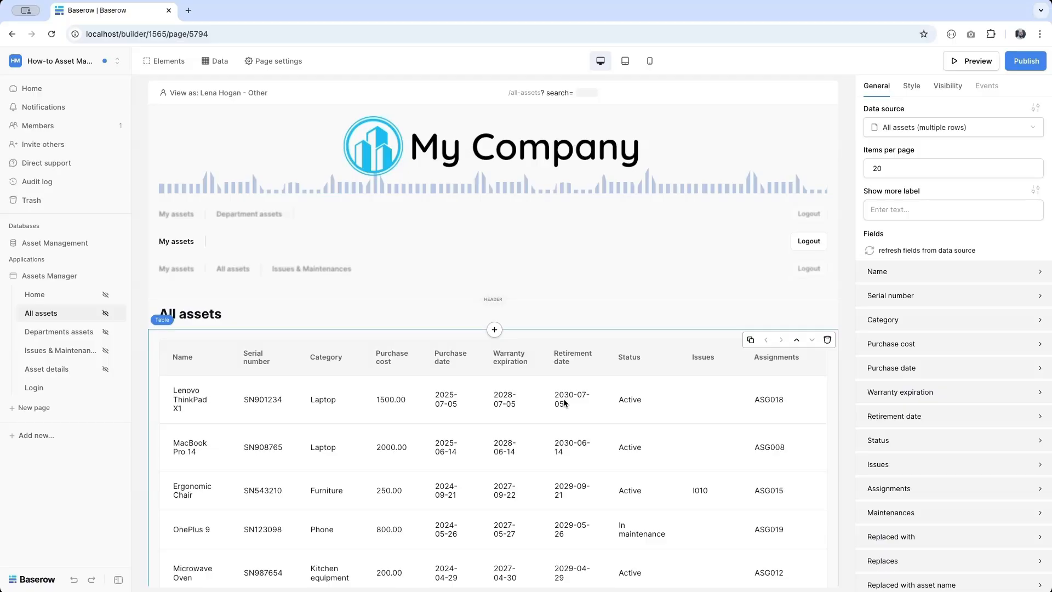
scroll(565, 402, "down", 4)
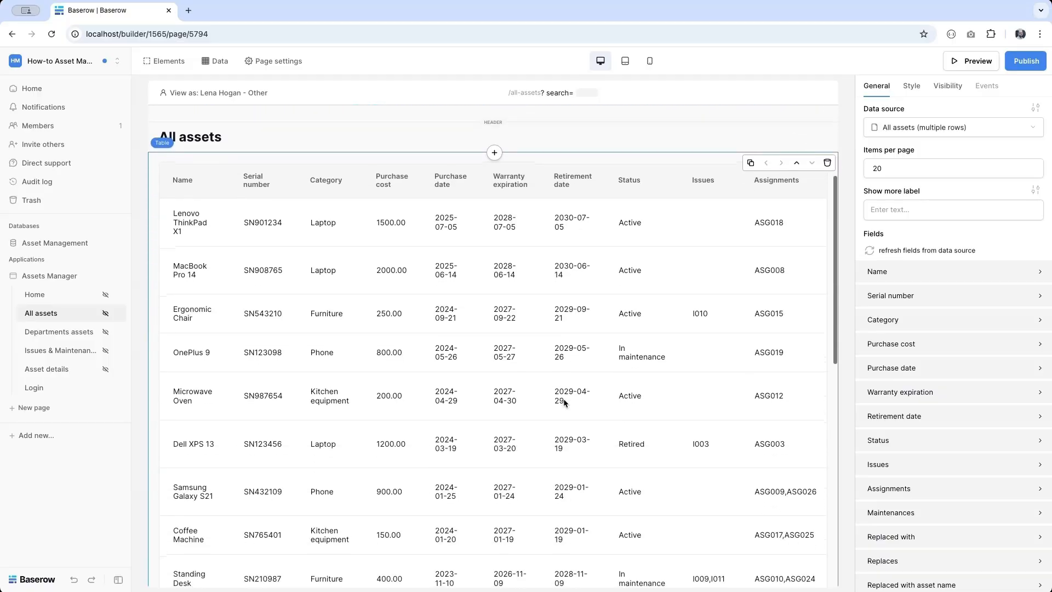
scroll(448, 408, "up", 4)
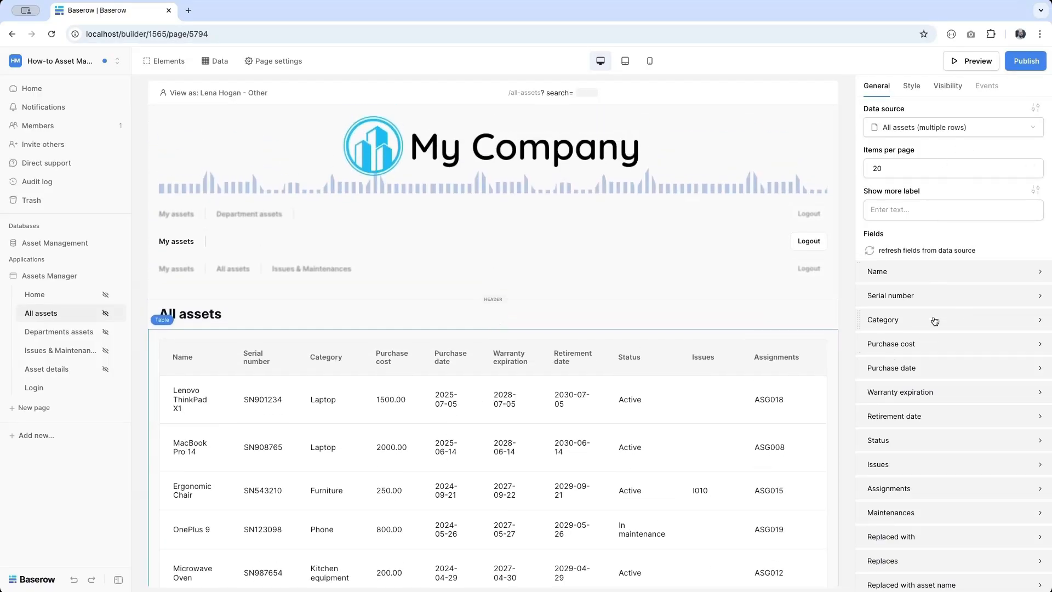
left_click_drag(858, 298, 862, 268)
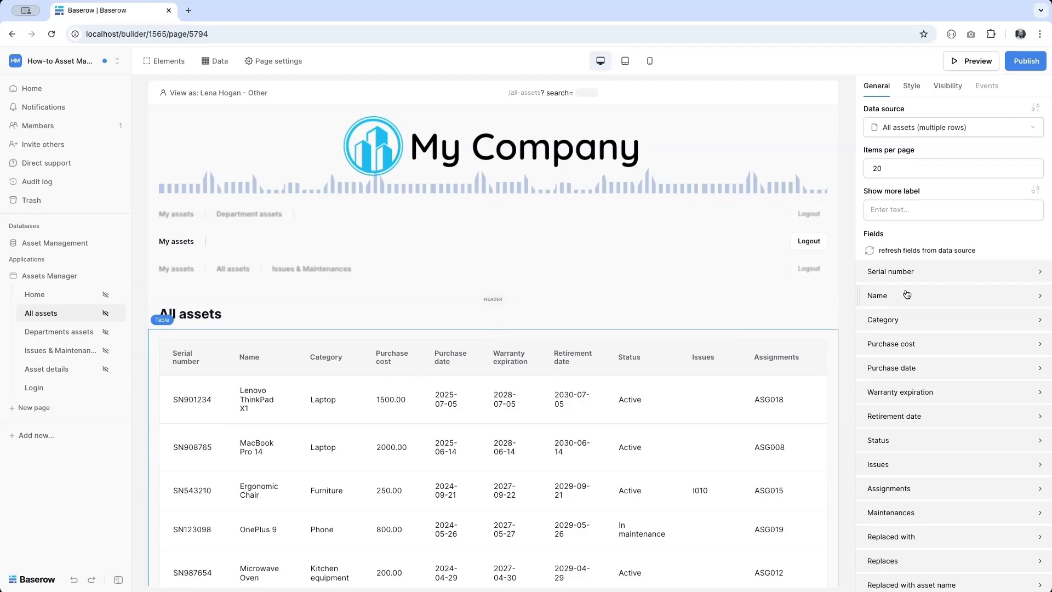
- Make the Serial number column a Link whose text is each asset's Serial number
left_click(916, 271)
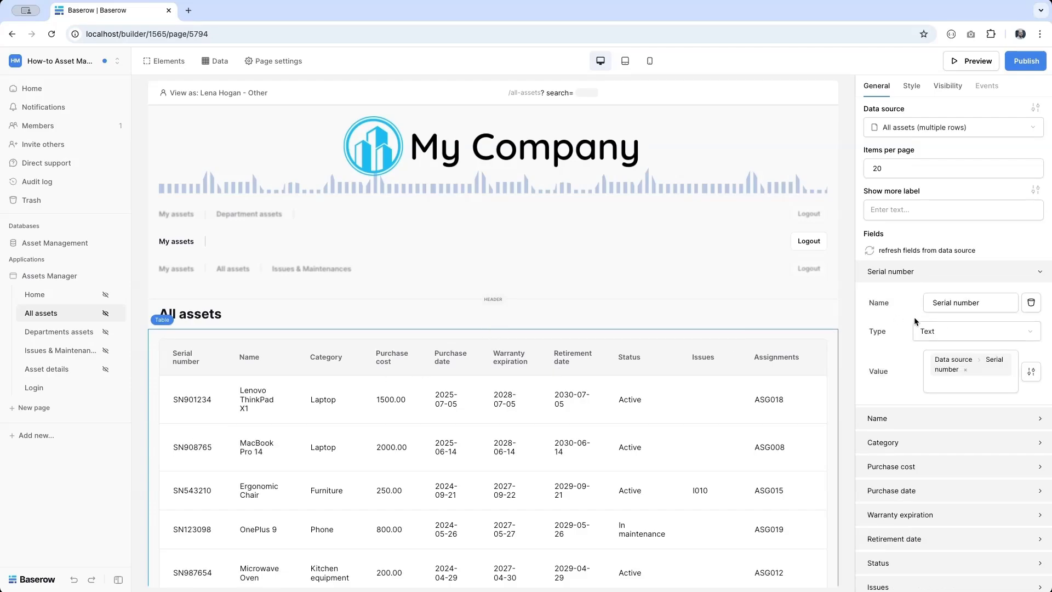
left_click(953, 331)
left_click(938, 387)
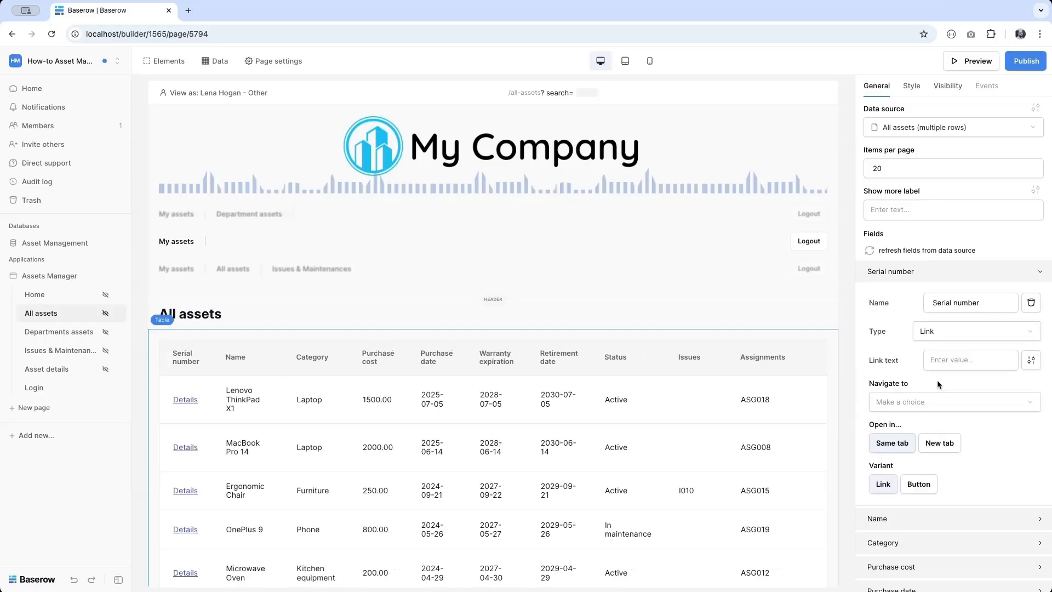
left_click(944, 358)
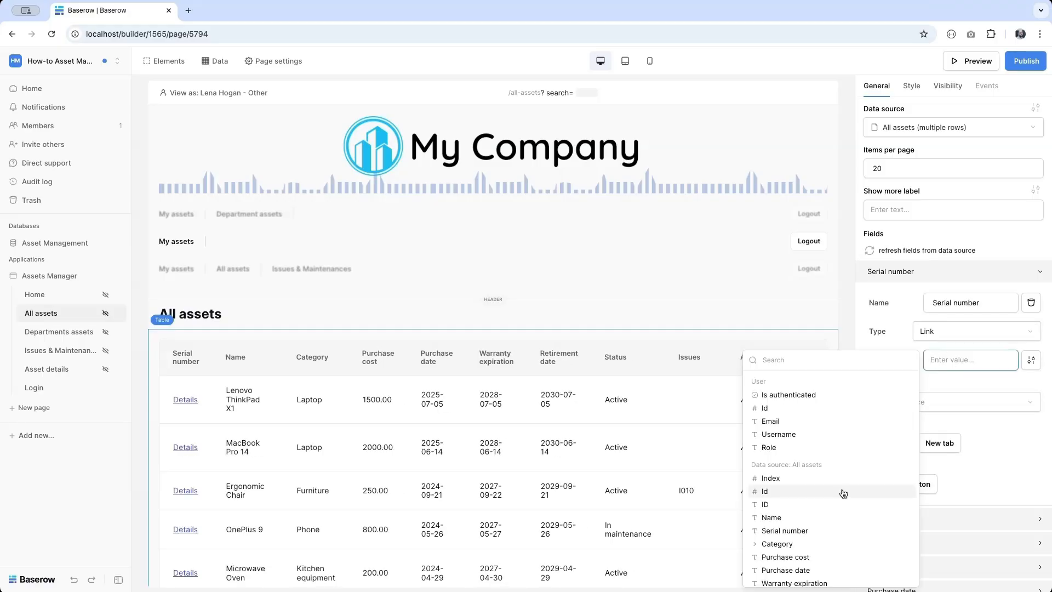
left_click(809, 532)
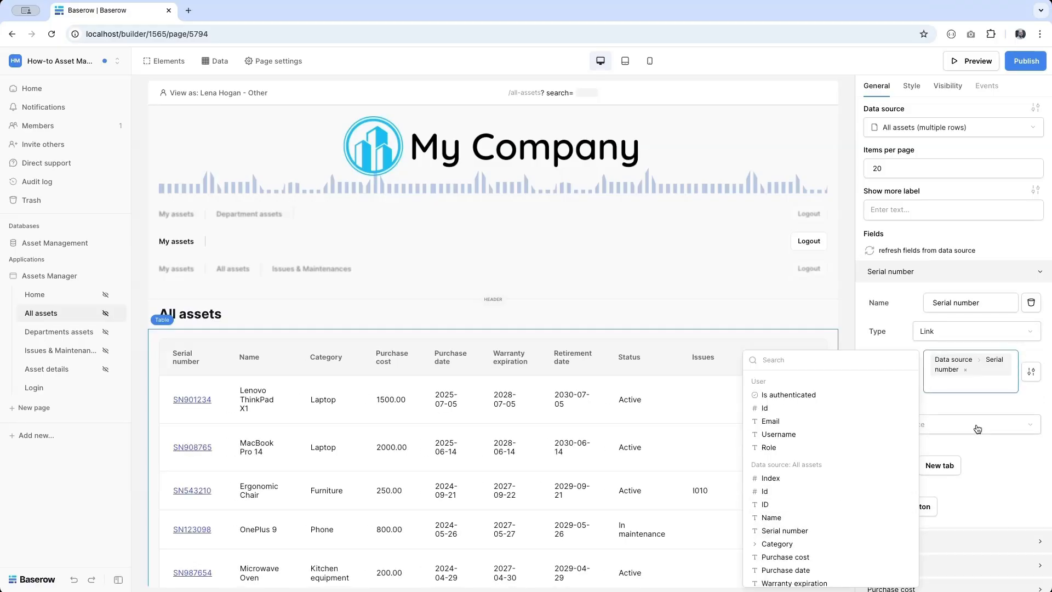
- Point the link to the Asset details page, passing each row's Id as asset_id
left_click(963, 425)
scroll(961, 450, "down", 1)
left_click(961, 451)
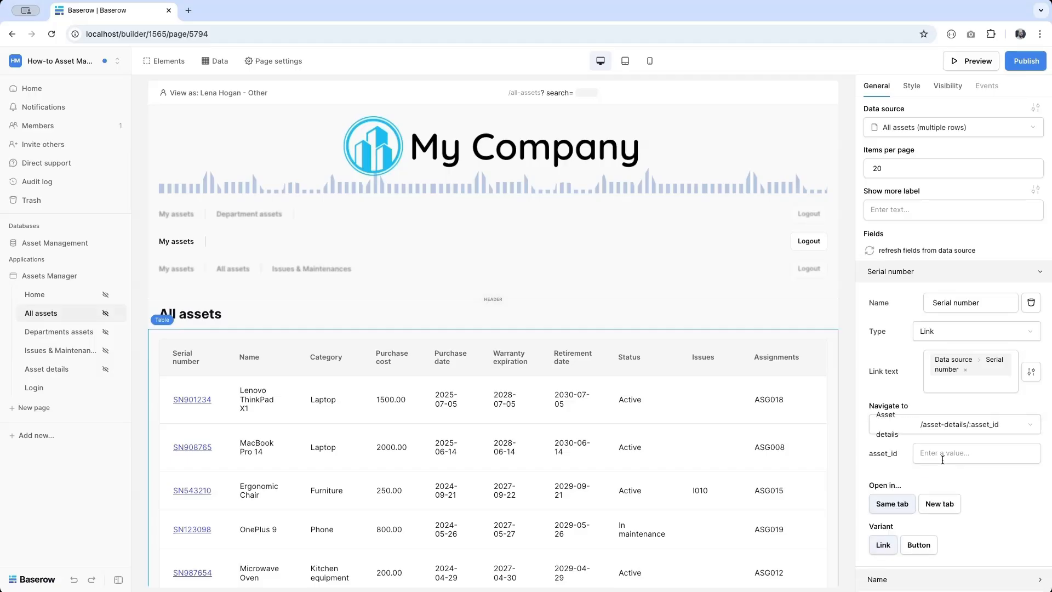
left_click(961, 453)
scroll(800, 525, "down", 2)
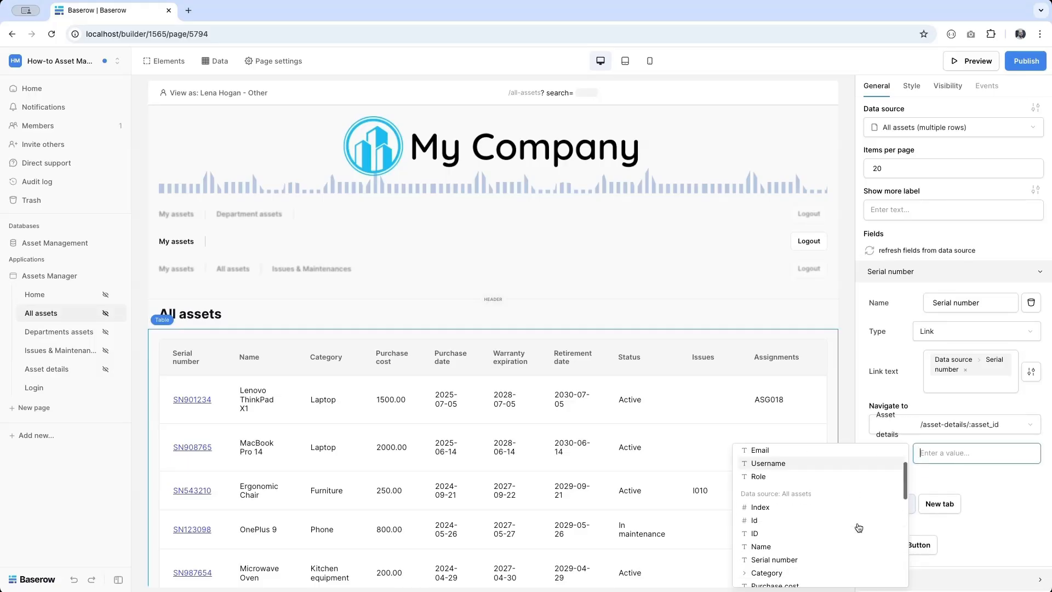
left_click(757, 520)
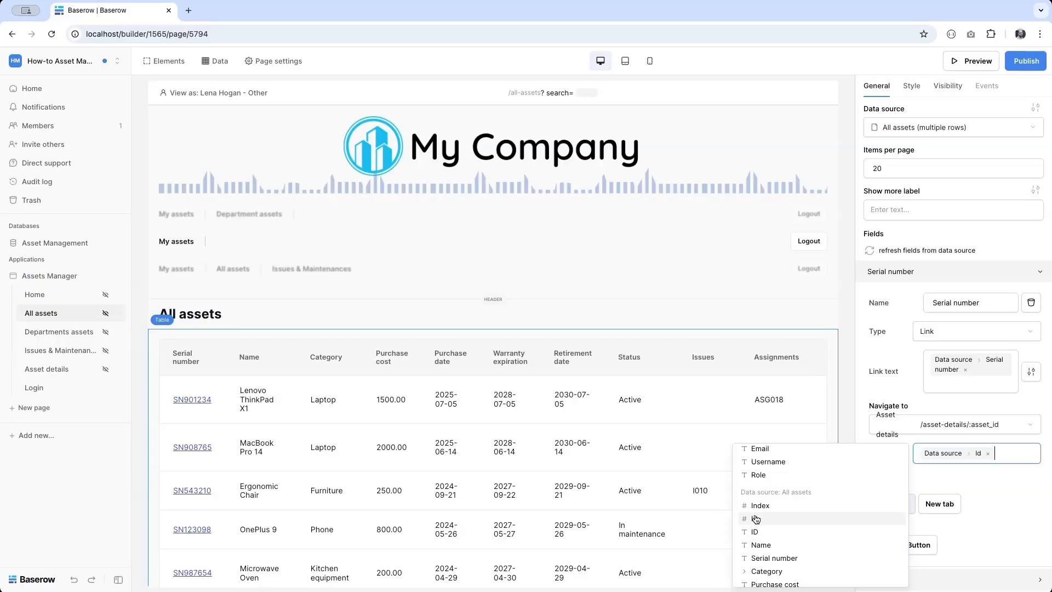
left_click(860, 415)
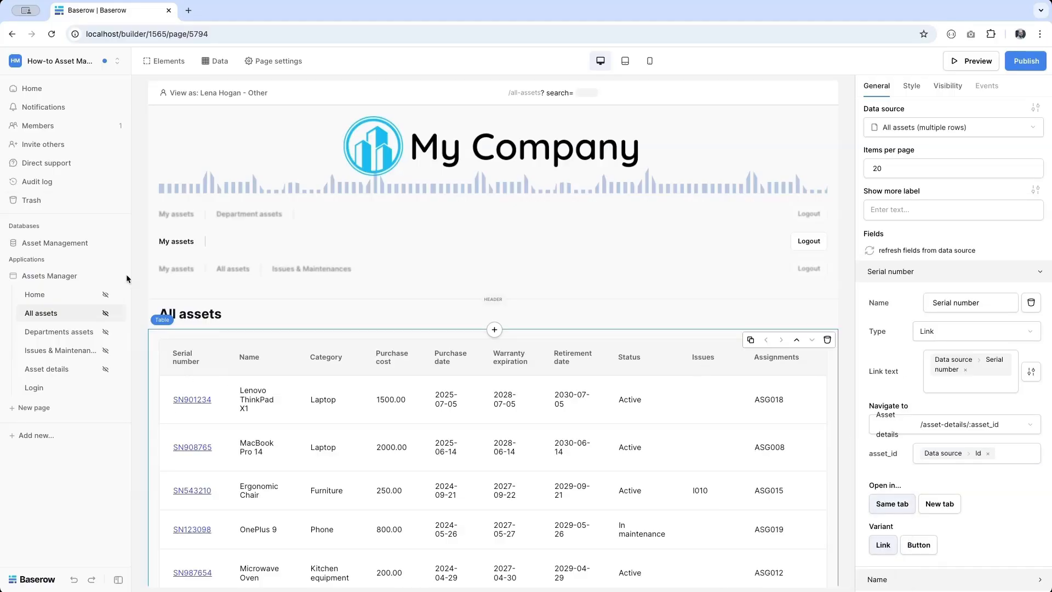
left_click(54, 241)
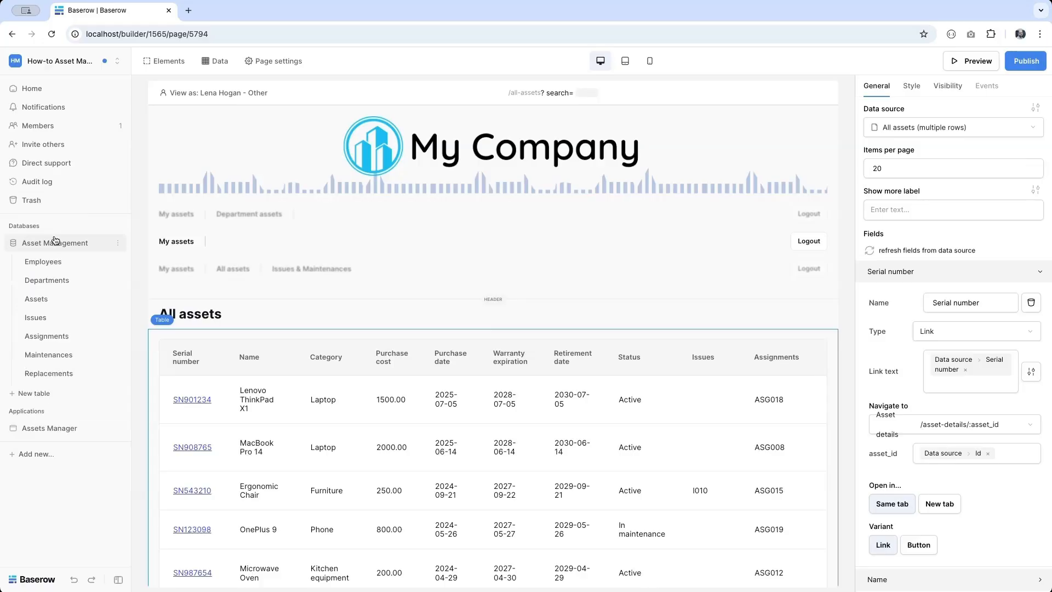
- Inspect the Status, Issues and Active issue columns in the Assets table, then return to the All assets page
left_click(53, 300)
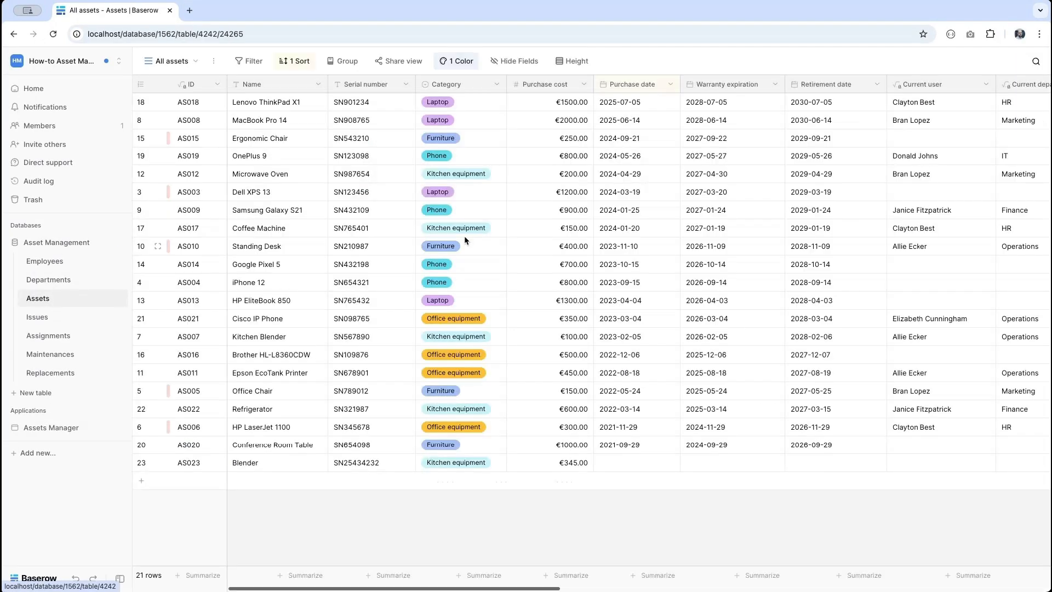
scroll(465, 237, "right", 3)
scroll(464, 236, "right", 8)
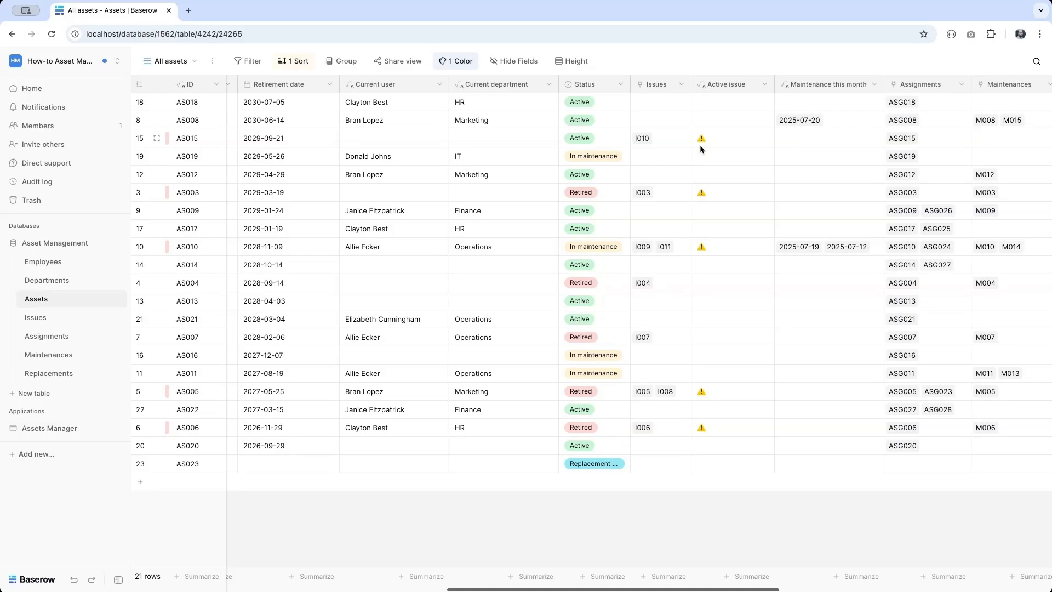
left_click(48, 428)
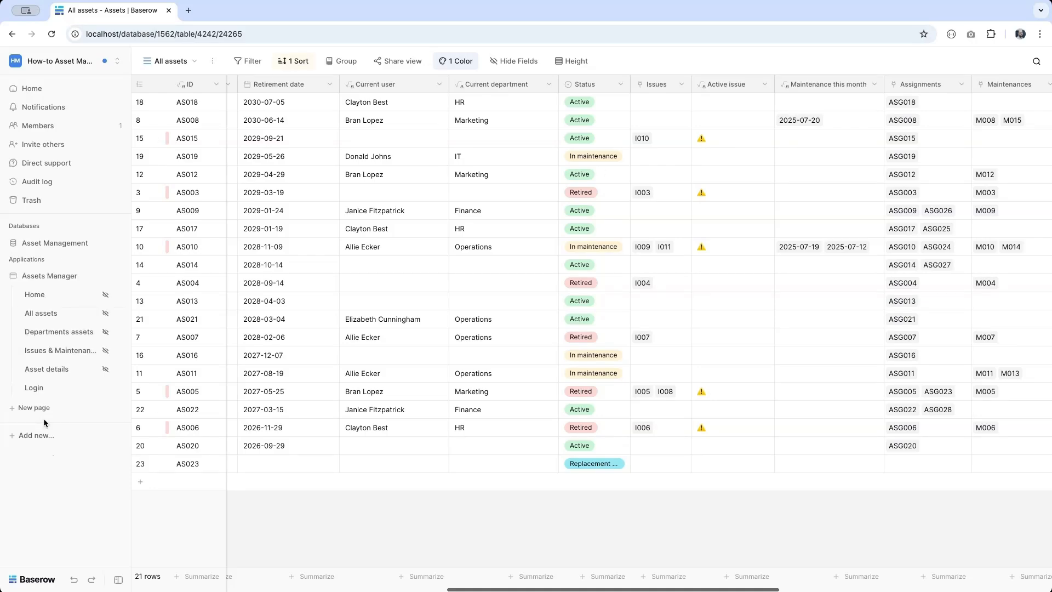
left_click(48, 318)
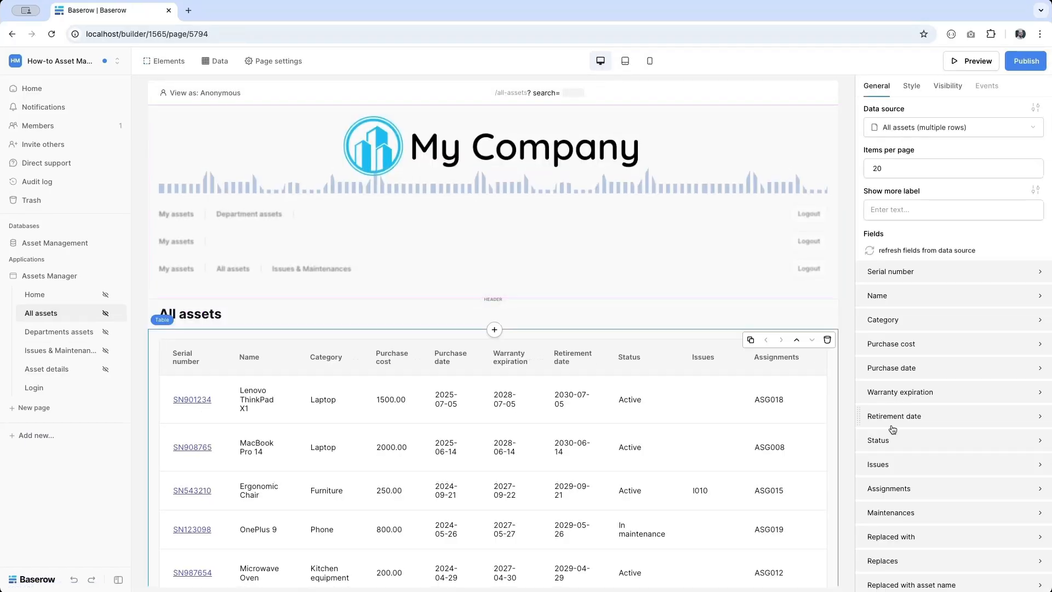
- Prepend Data source > Active issue to the Serial number link text, with the serial number on its own line
left_click(892, 277)
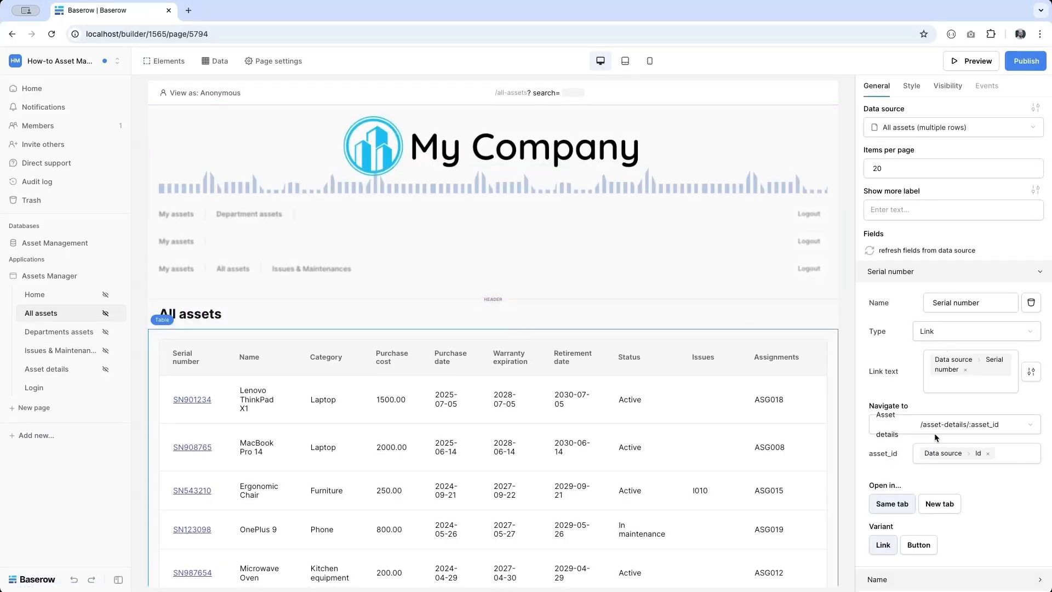
left_click(940, 385)
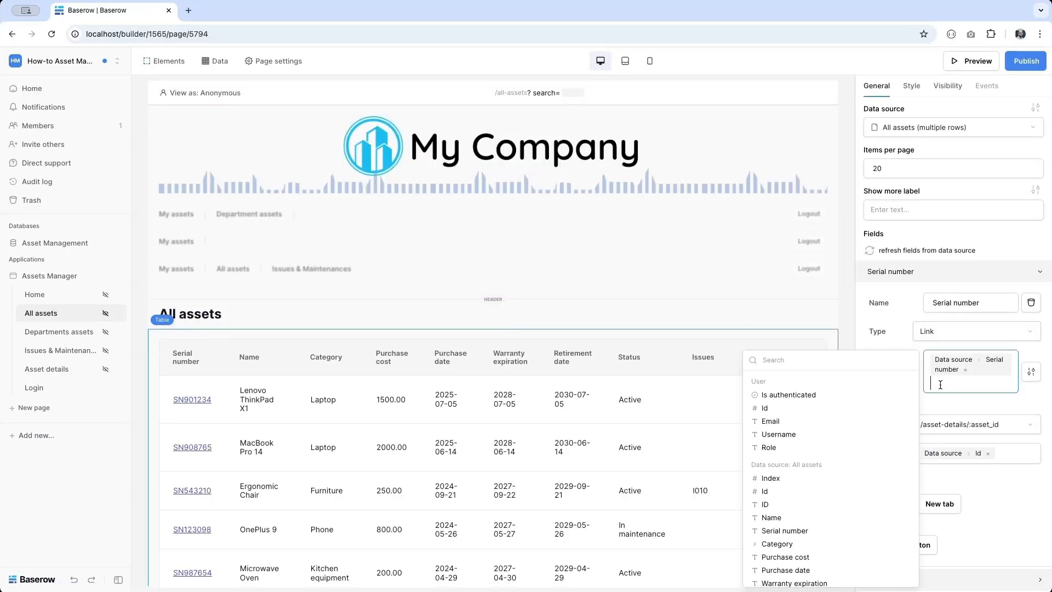
scroll(842, 461, "down", 1)
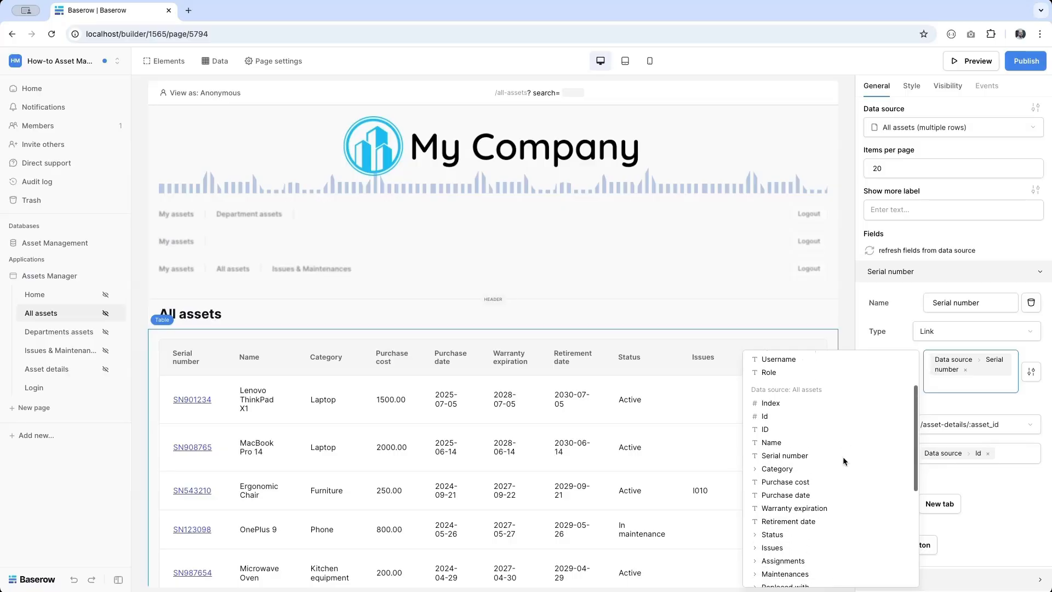
scroll(843, 456, "down", 2)
left_click(793, 542)
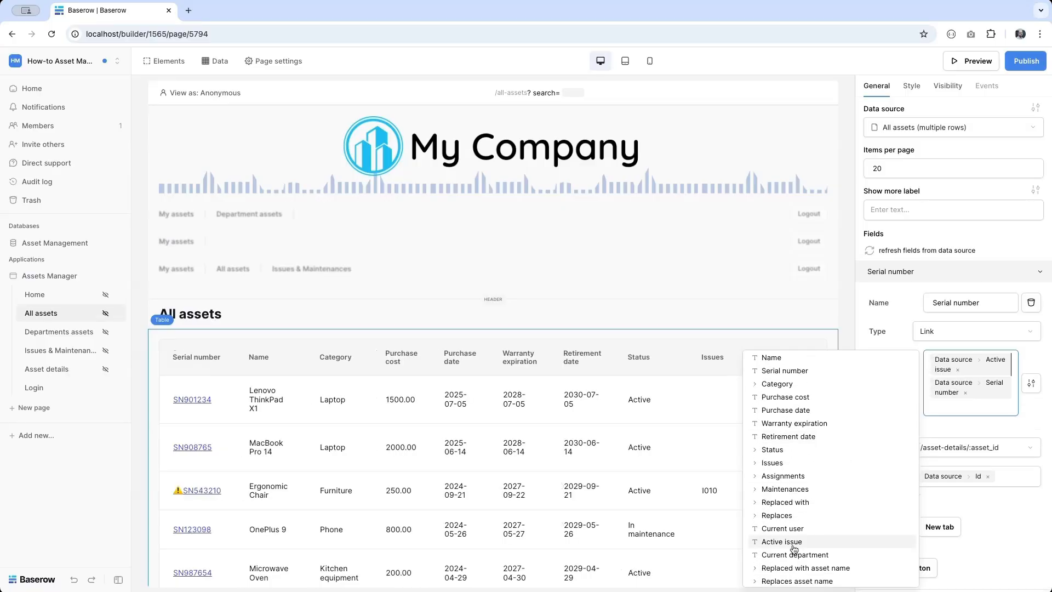
key("Return")
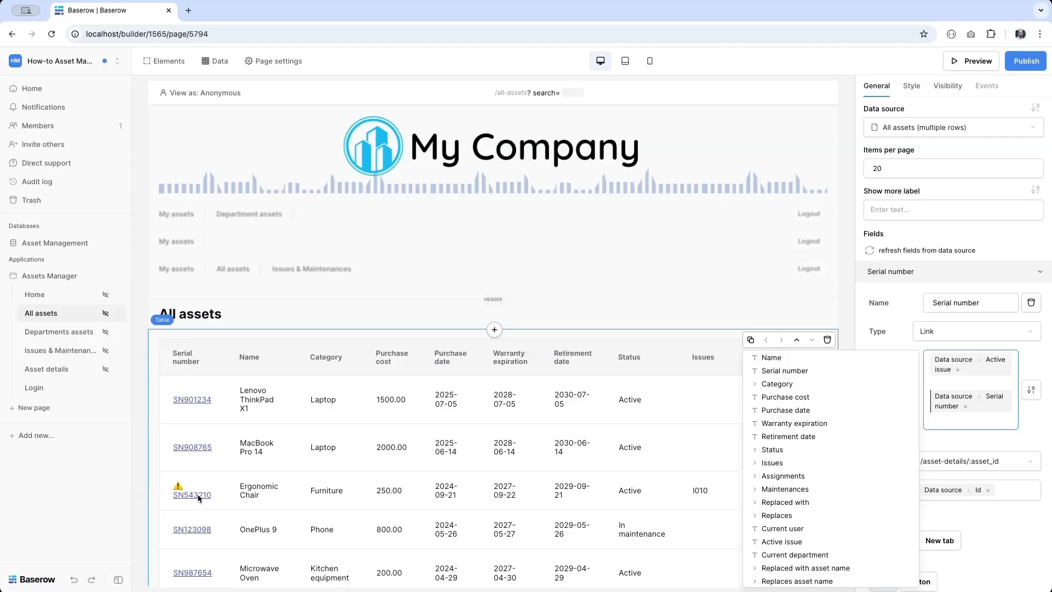
scroll(429, 448, "down", 3)
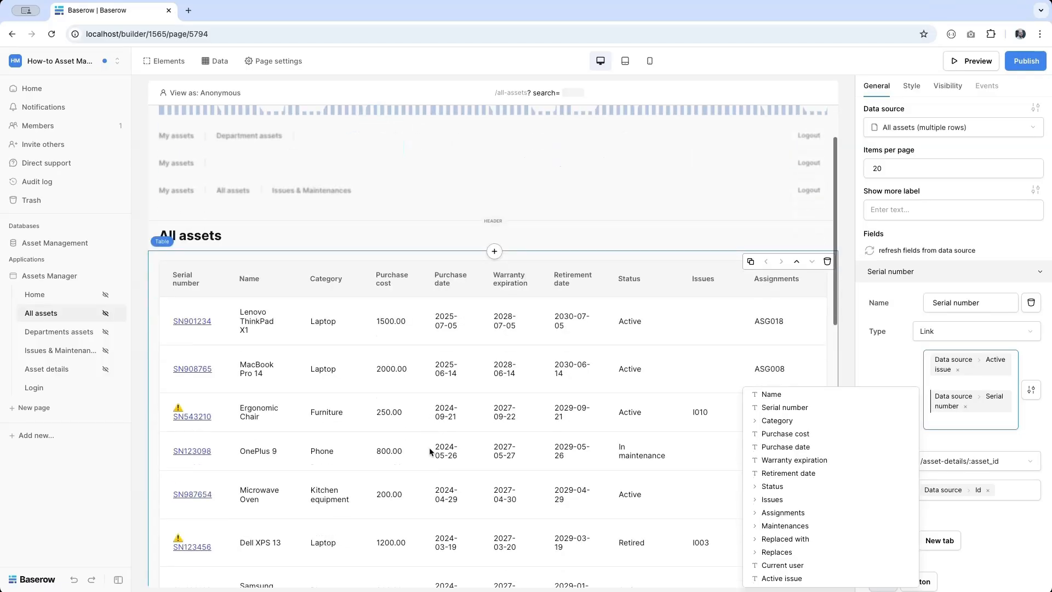
left_click(903, 274)
scroll(927, 388, "down", 2)
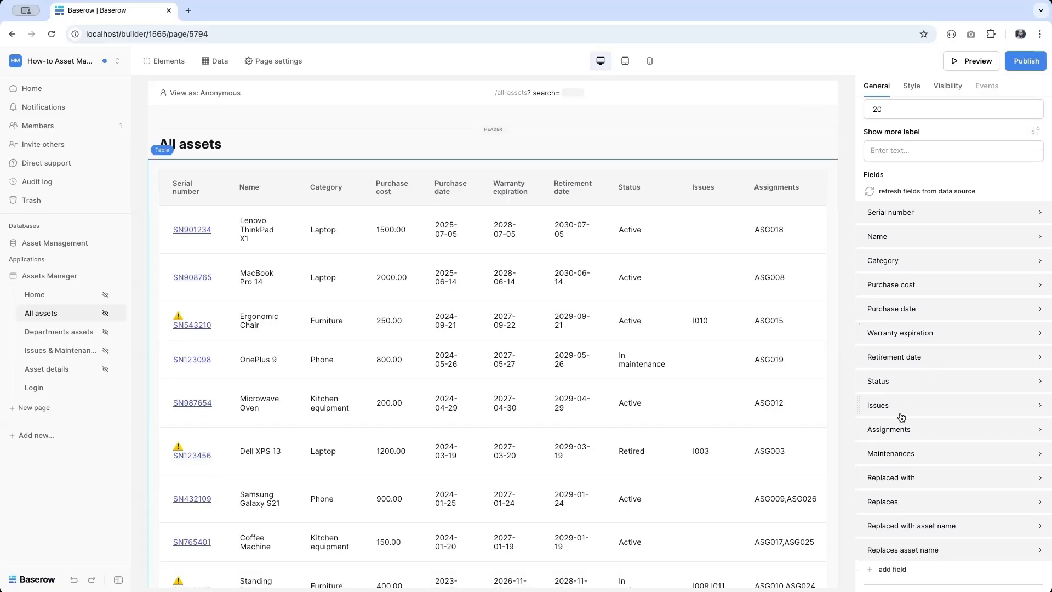
- Delete the Issues, Assignments and Maintenances columns from the table
left_click(903, 406)
left_click(1027, 437)
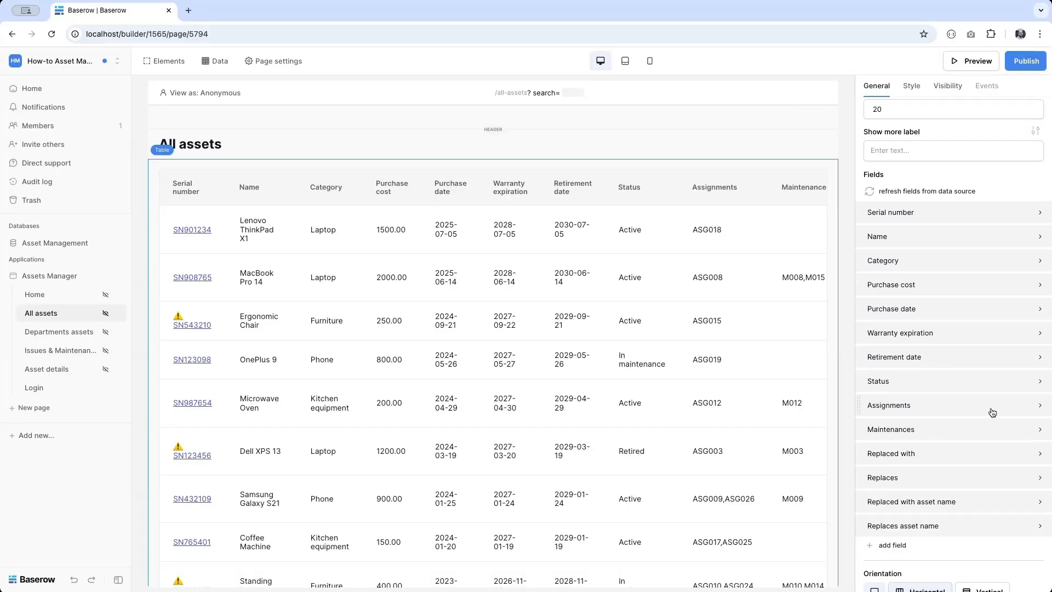
left_click(991, 408)
left_click(1031, 436)
left_click(998, 412)
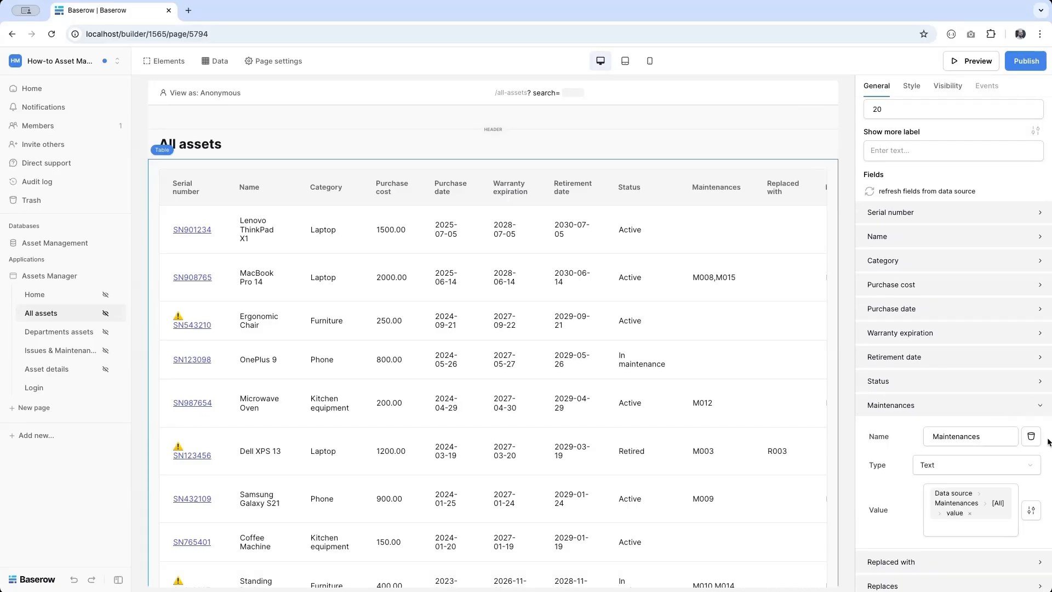
left_click(1032, 437)
- Delete the Replaces, Replaced with asset name and Replaces asset name columns
left_click(1007, 412)
left_click(1030, 437)
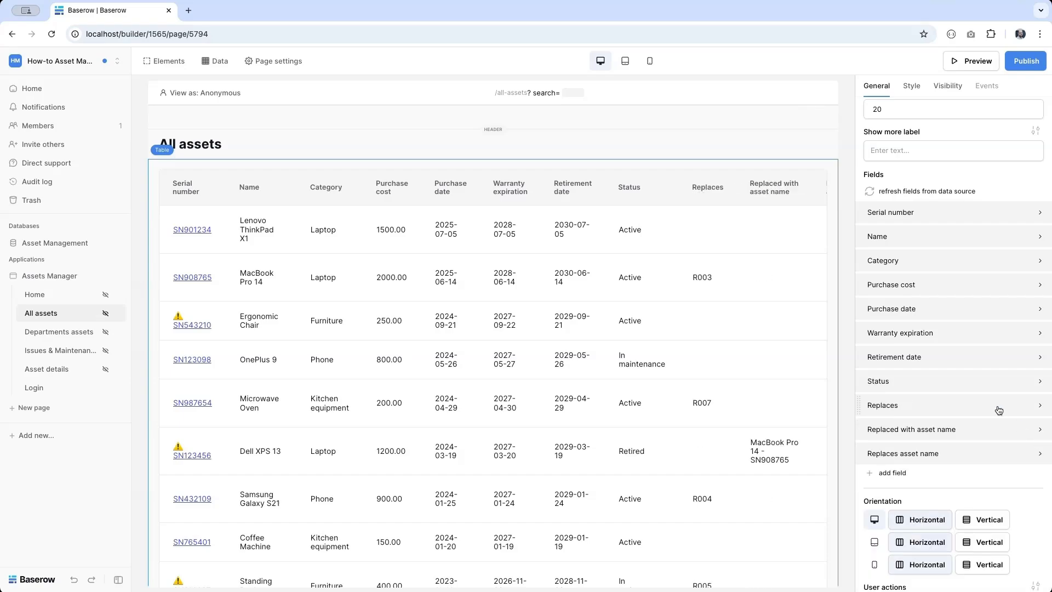
left_click(1011, 406)
left_click(1029, 437)
left_click(978, 405)
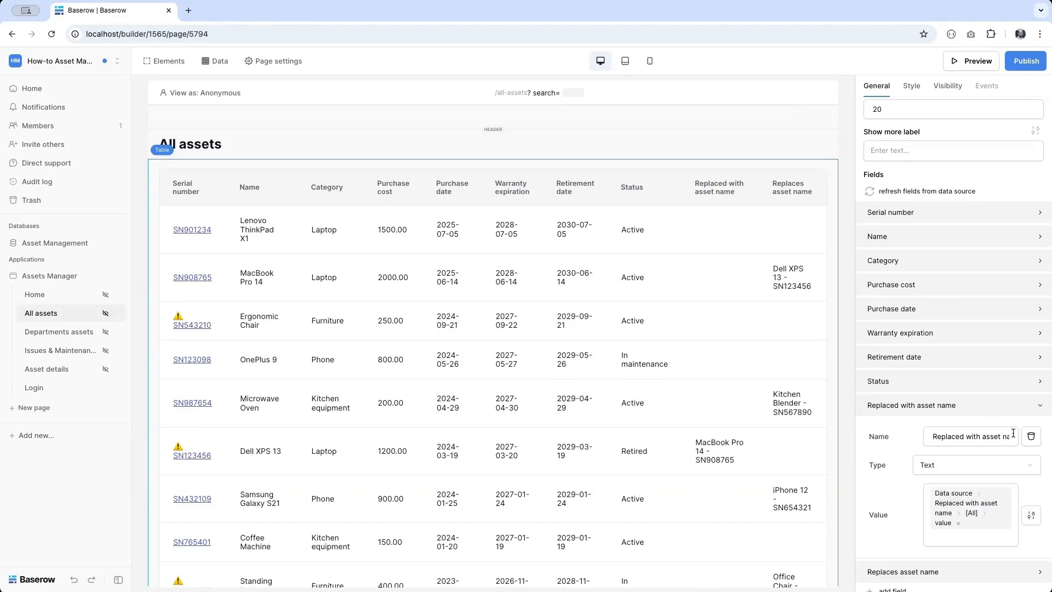
left_click(1030, 436)
left_click(986, 408)
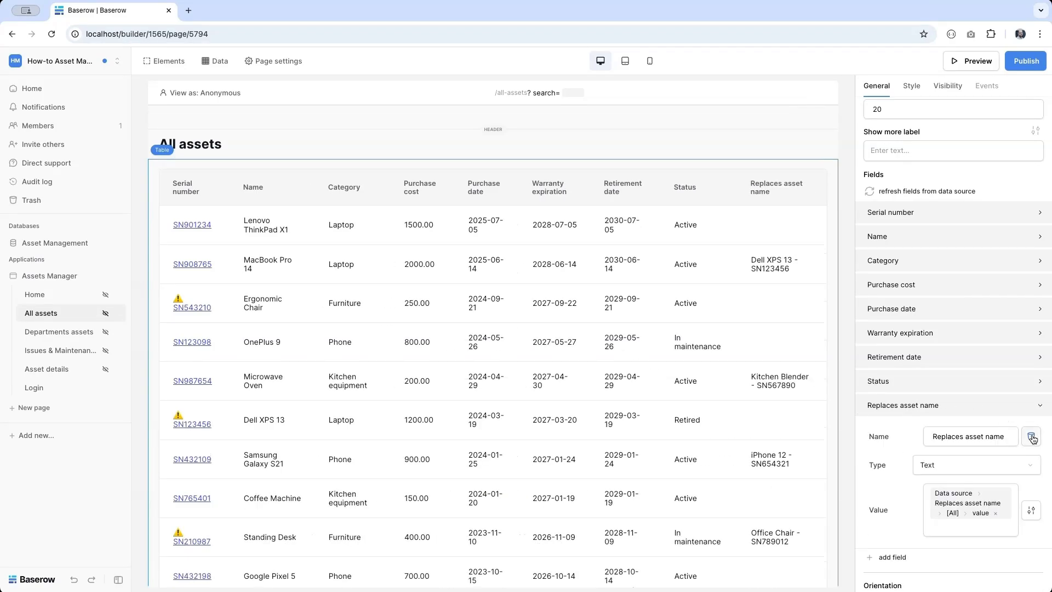
left_click(1030, 437)
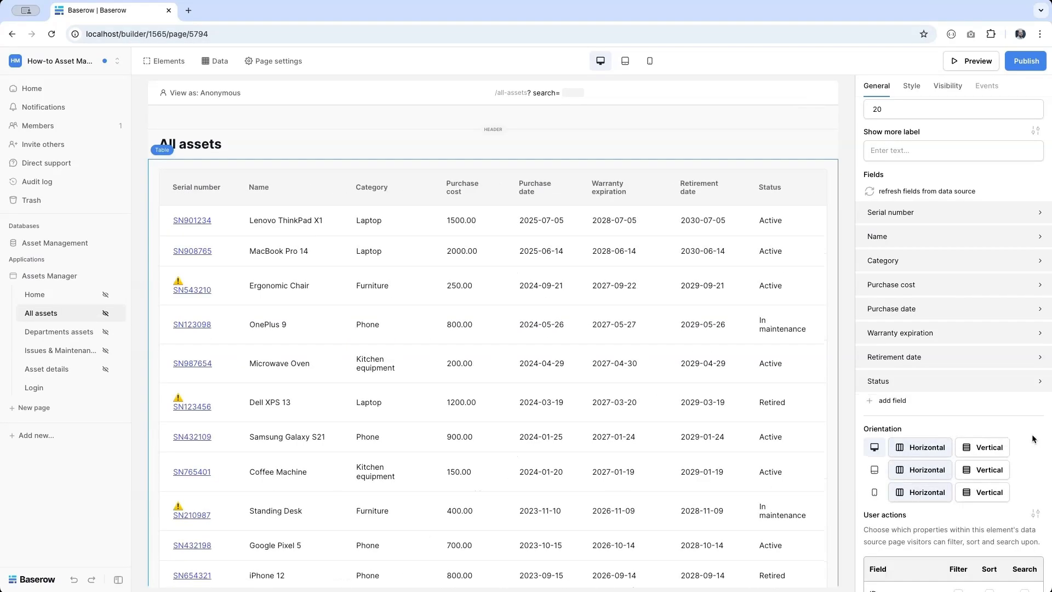
- Make the Status column Tags, with values from Data source > Status > value
left_click(903, 385)
left_click(938, 441)
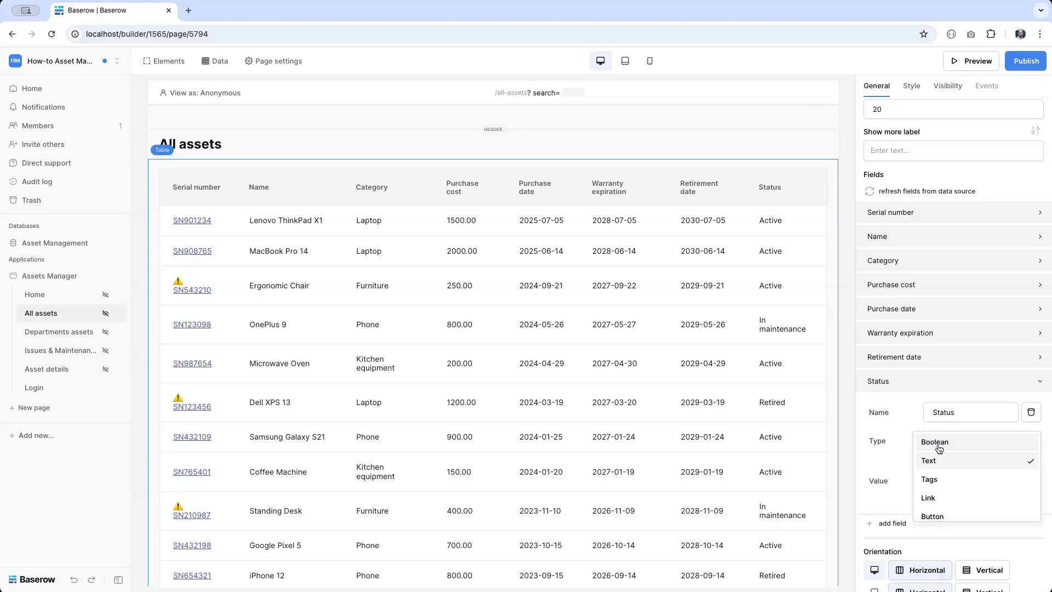
left_click(930, 482)
left_click(953, 475)
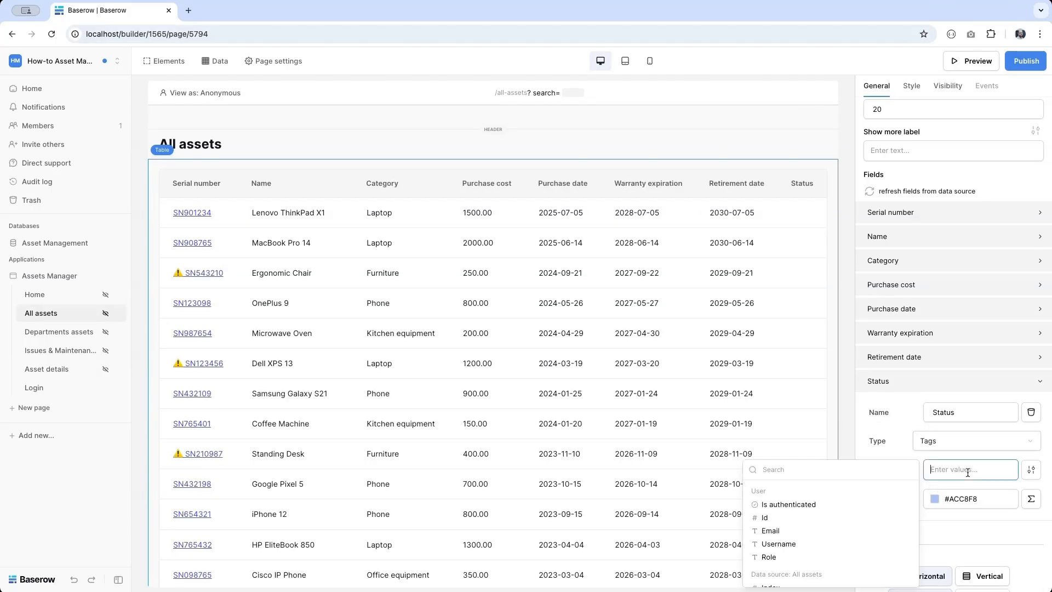
scroll(857, 526, "down", 10)
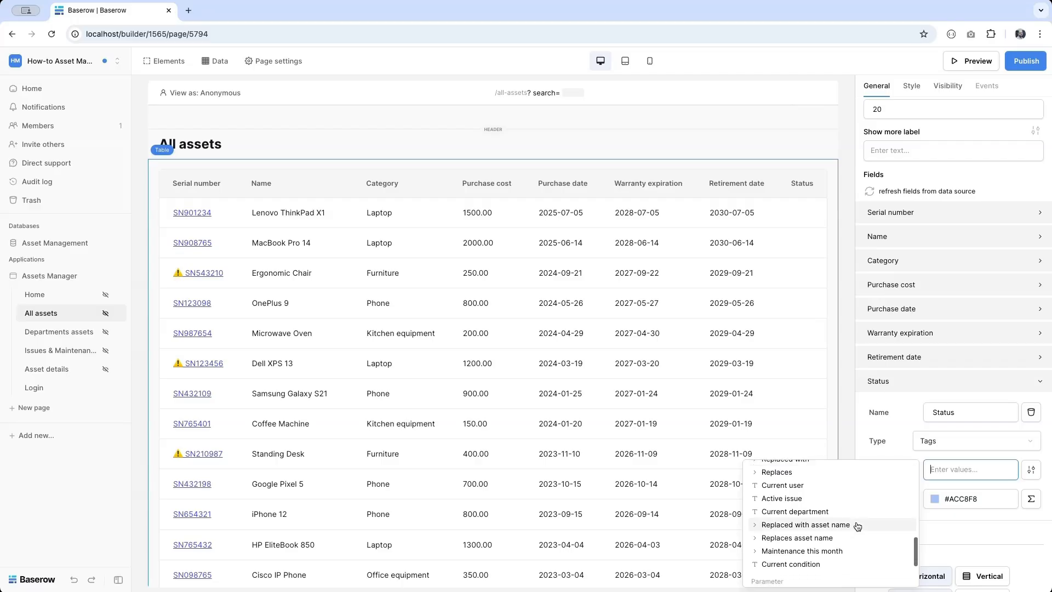
scroll(857, 526, "up", 3)
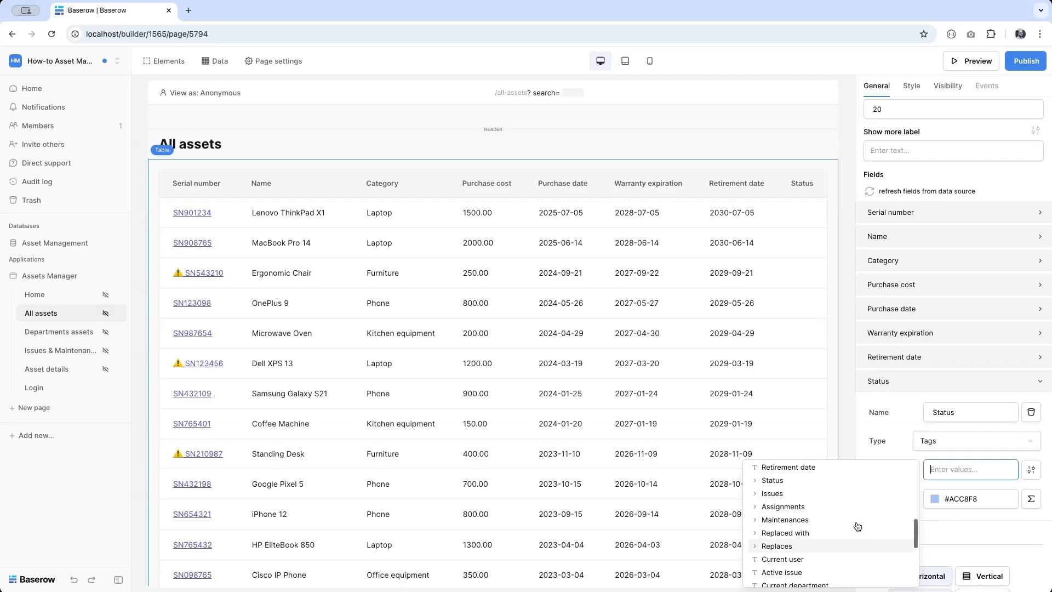
left_click(804, 482)
left_click(794, 505)
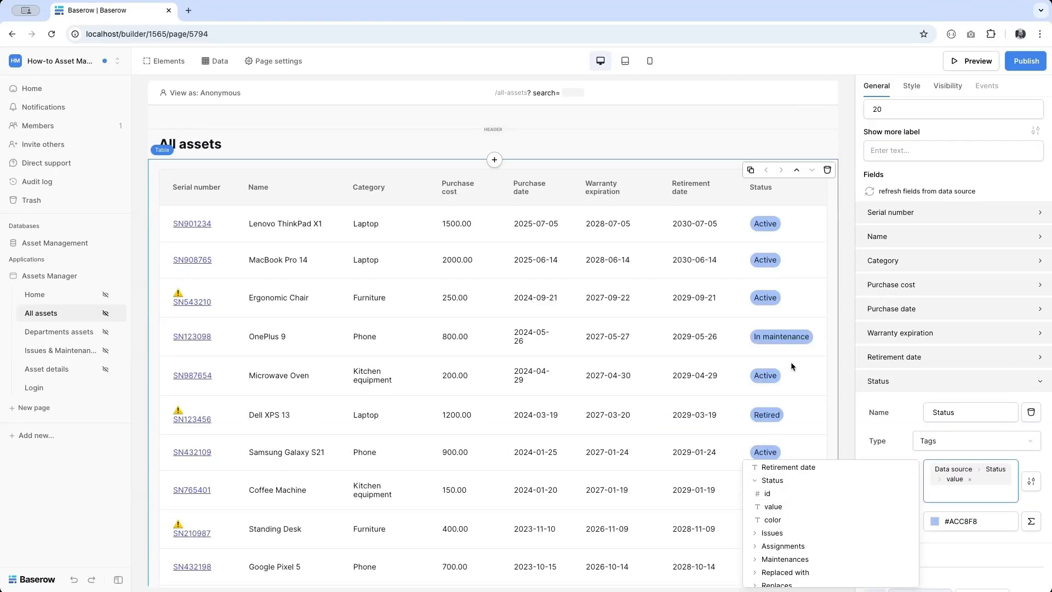
- Replace the fixed blue tag colour with Data source > Status > color
left_click(1033, 521)
left_click(994, 521)
key("ctrl+a")
key("BackSpace")
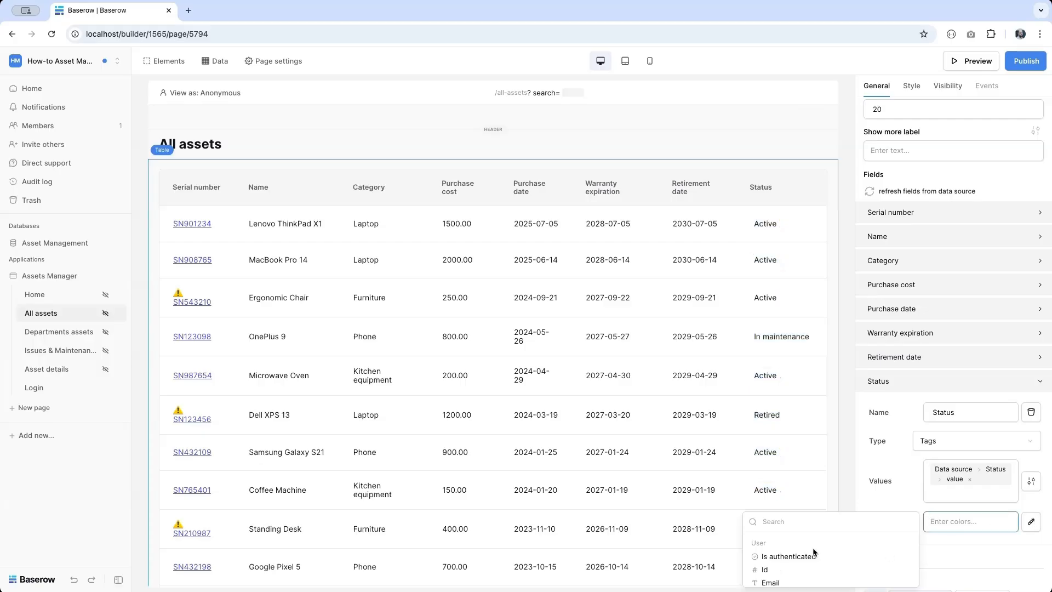
scroll(814, 552, "down", 5)
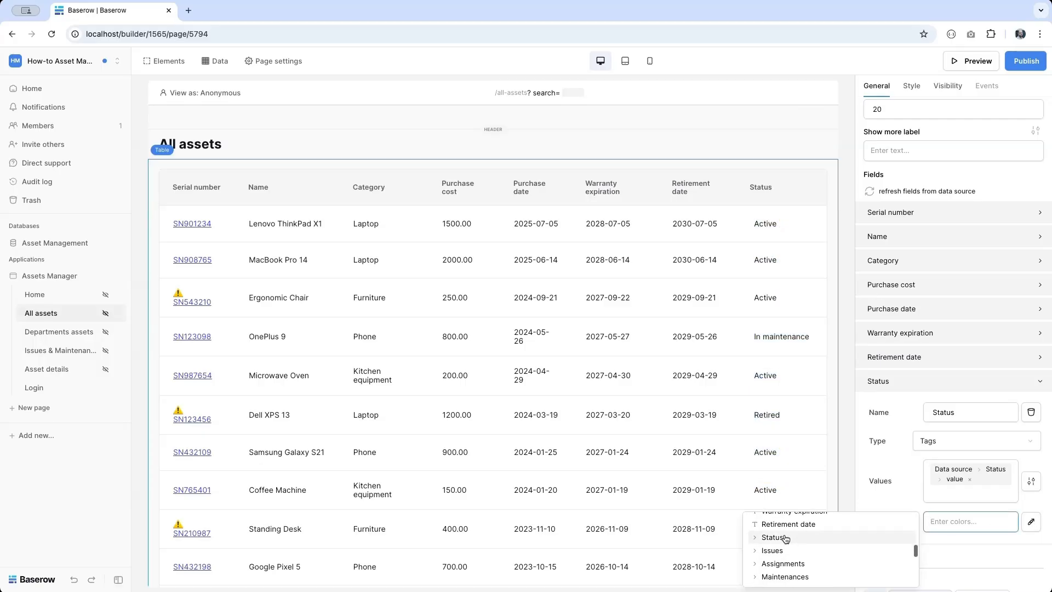
left_click(786, 538)
left_click(773, 576)
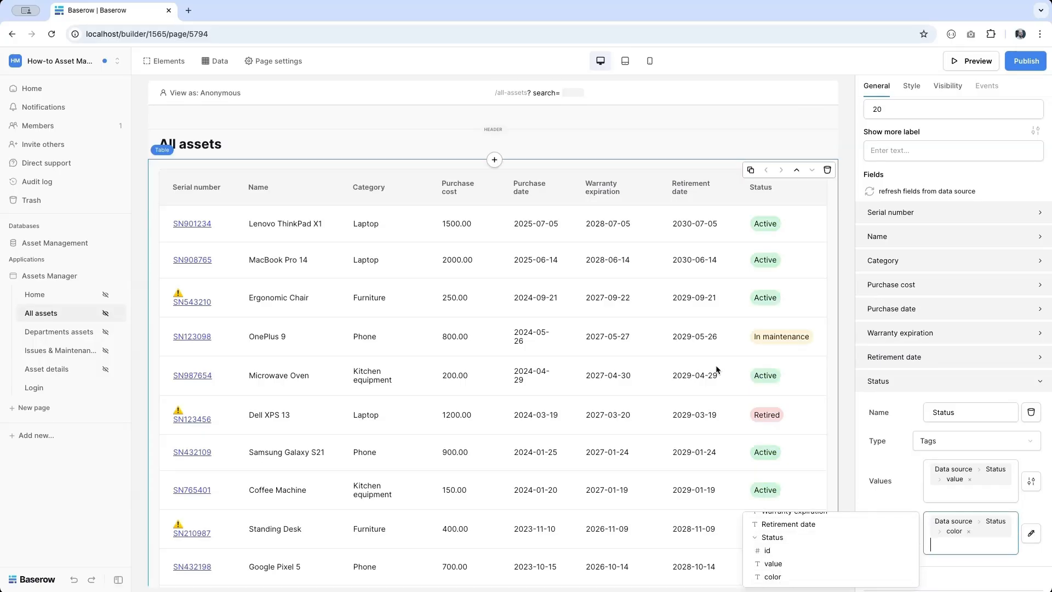
left_click(704, 332)
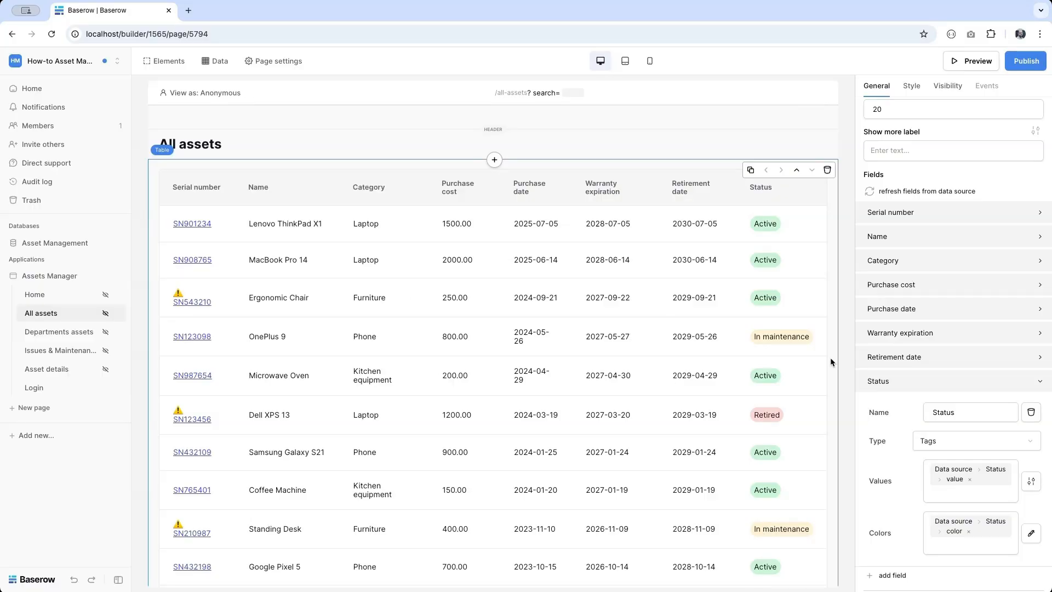
scroll(864, 413, "down", 10)
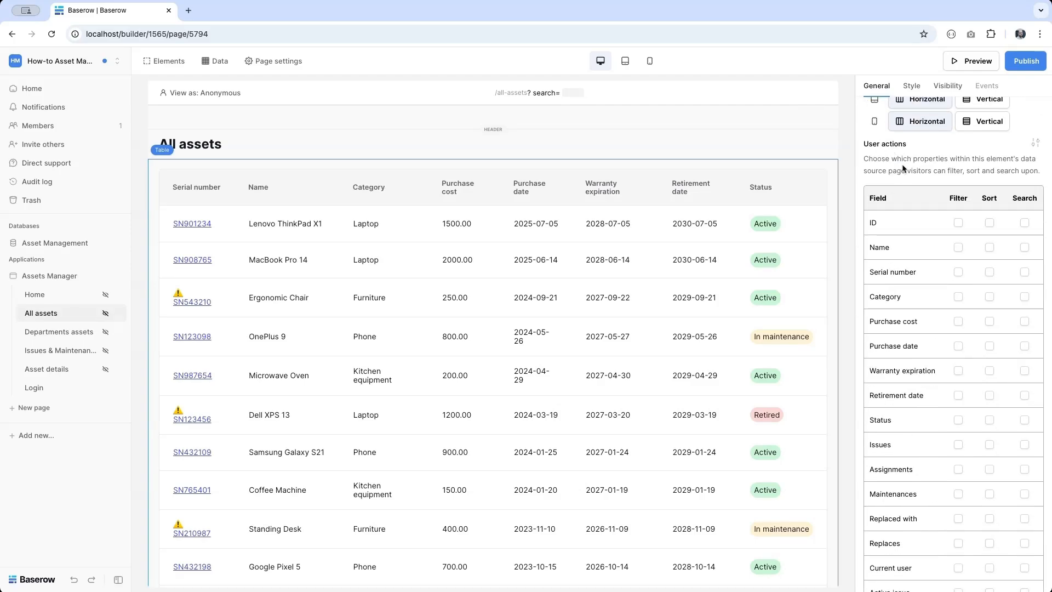
left_click(957, 247)
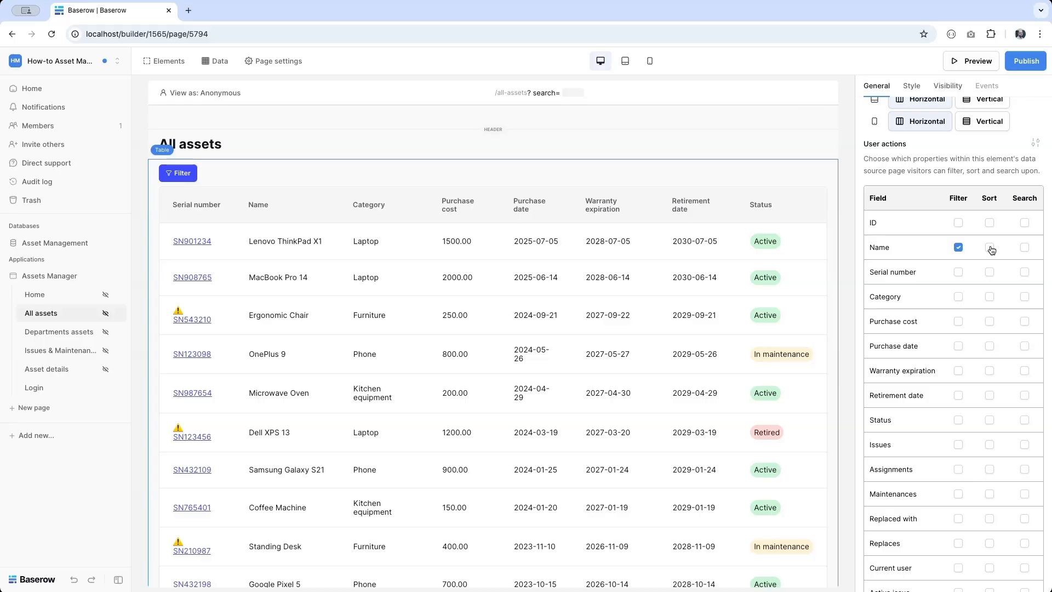
left_click(989, 248)
left_click(1028, 249)
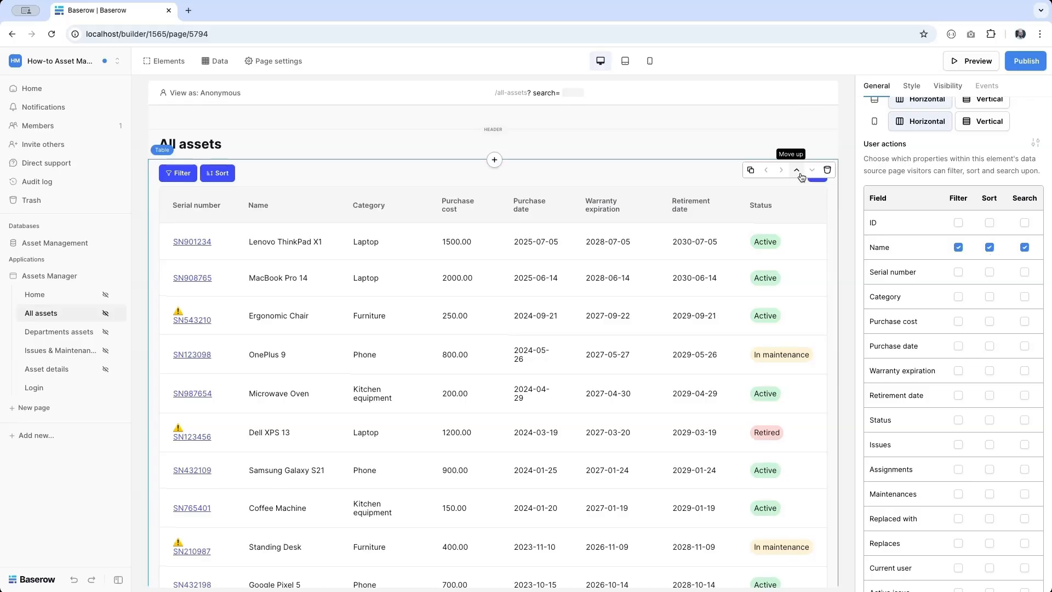
left_click(1025, 247)
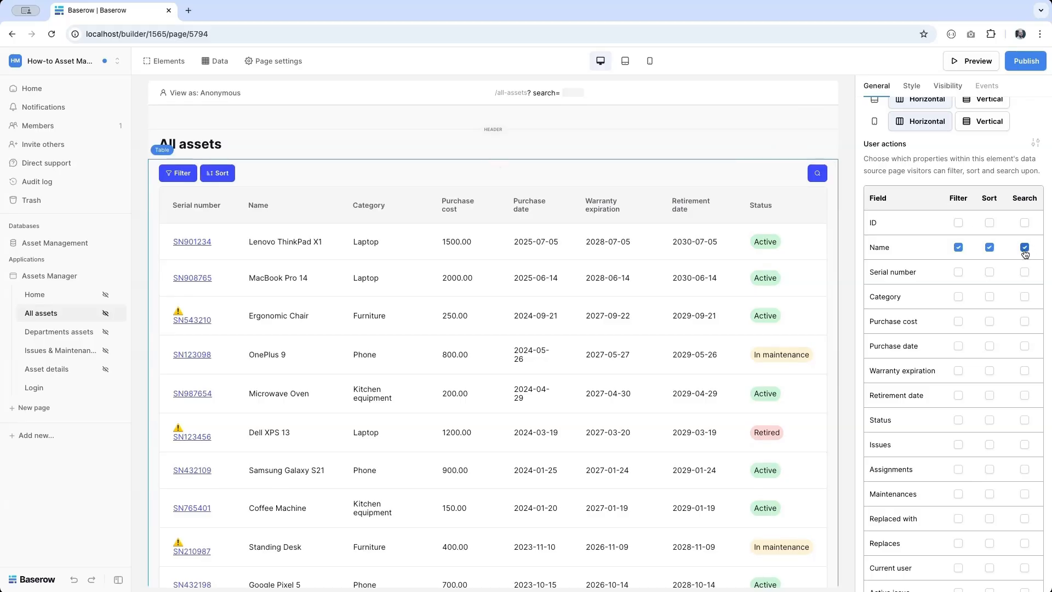
left_click(989, 248)
left_click(958, 249)
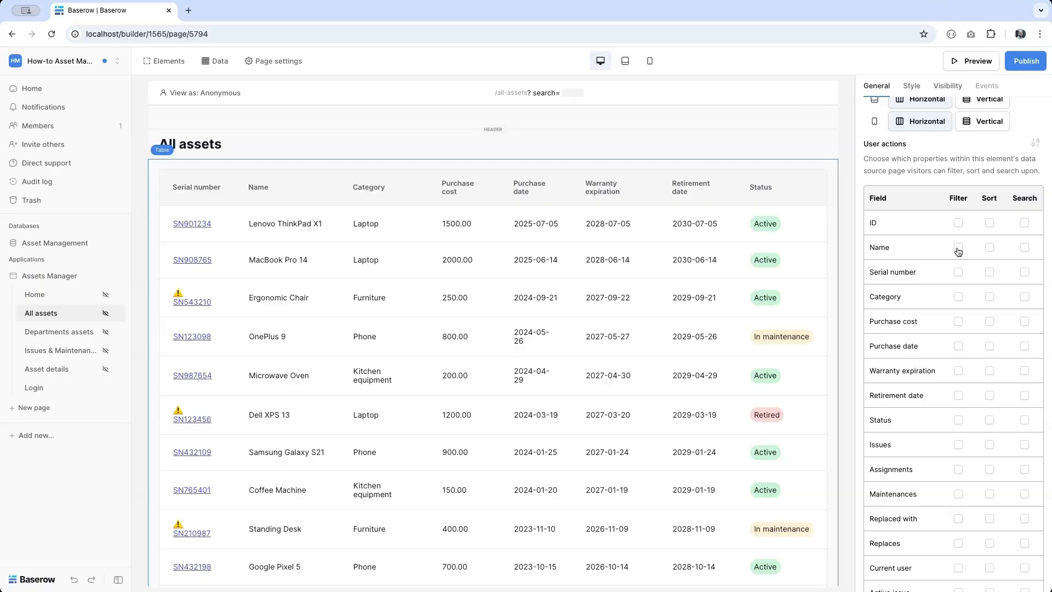
scroll(559, 213, "up", 3)
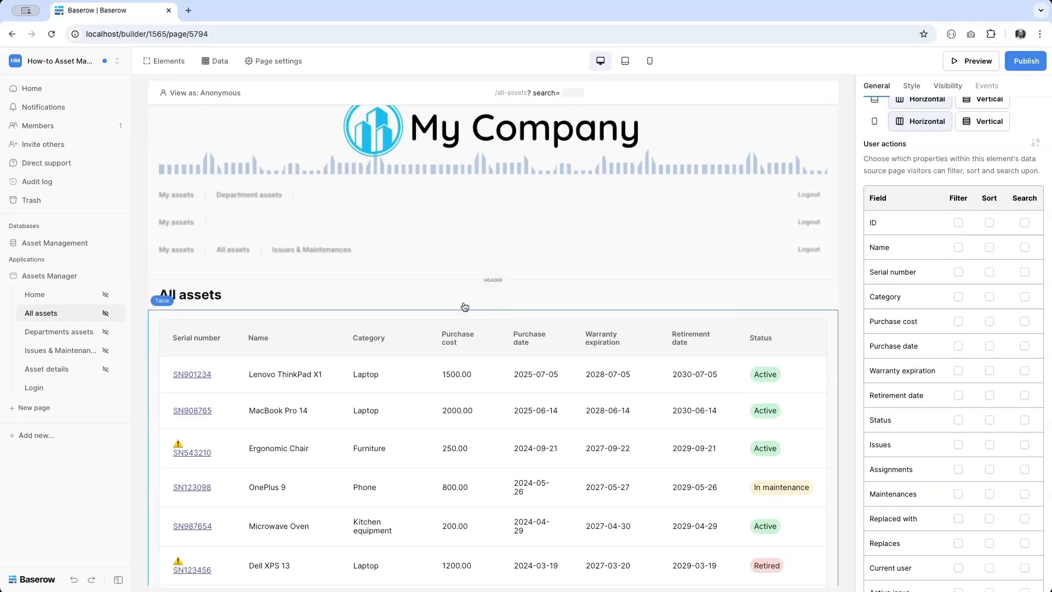
- Add a form below the All assets heading containing a data input labelled SEARCH
left_click(465, 307)
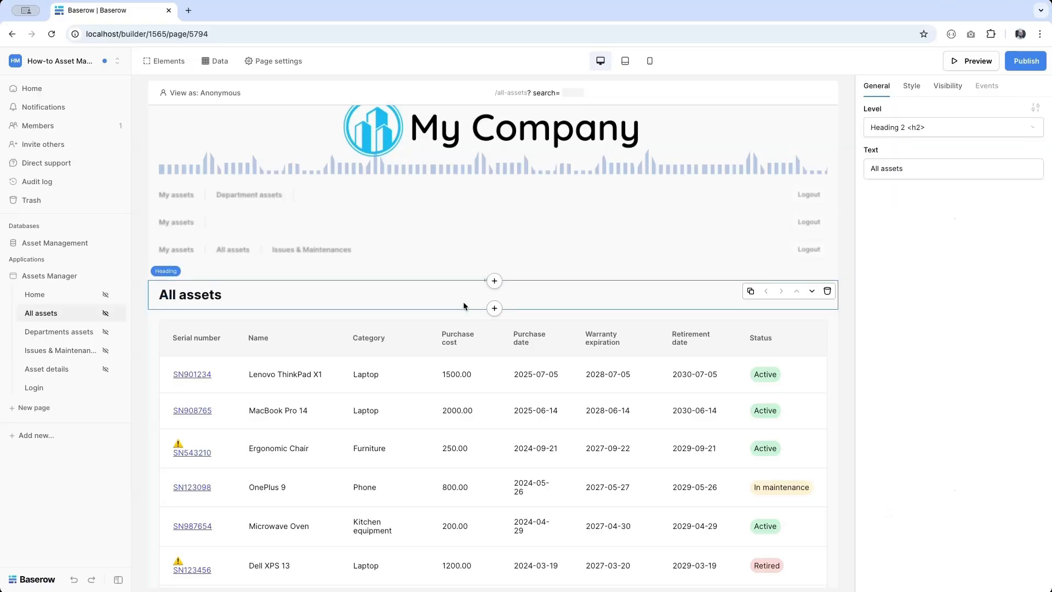
left_click(495, 310)
scroll(462, 432, "down", 4)
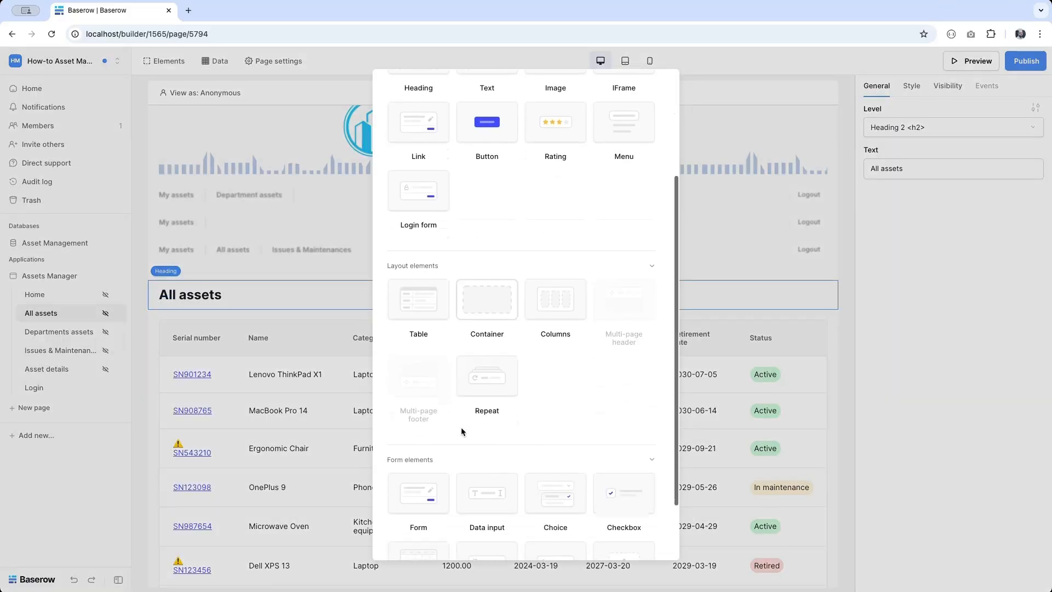
left_click(412, 438)
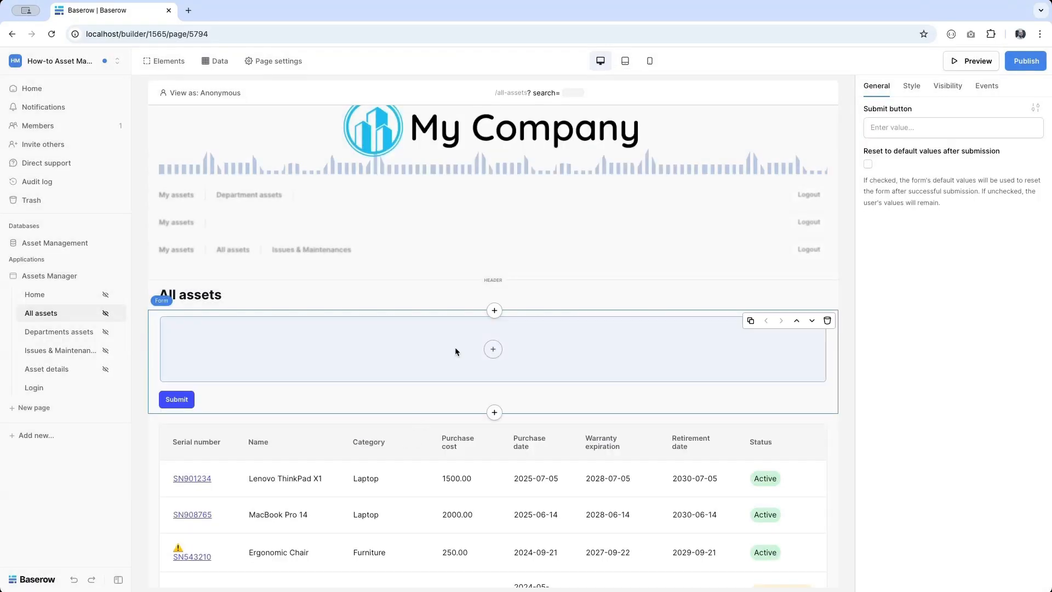
left_click(493, 349)
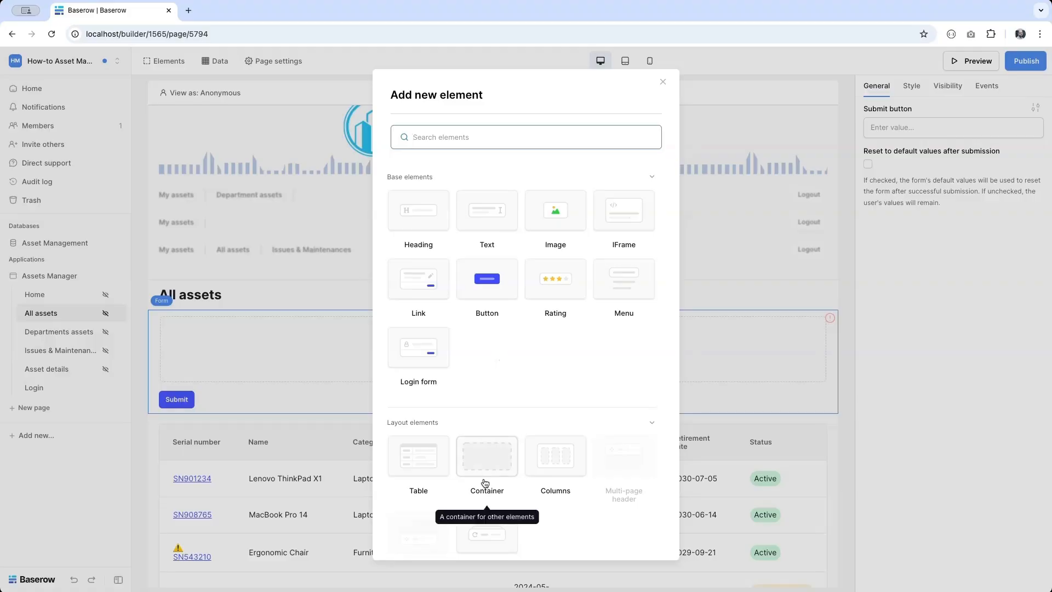
scroll(485, 493, "down", 4)
left_click(486, 412)
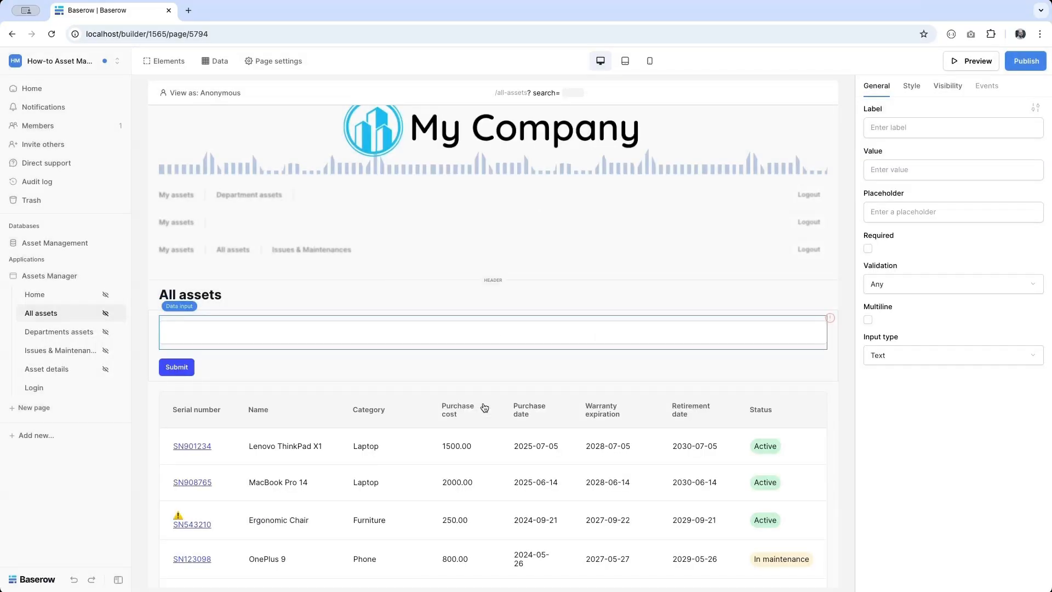
left_click(892, 128)
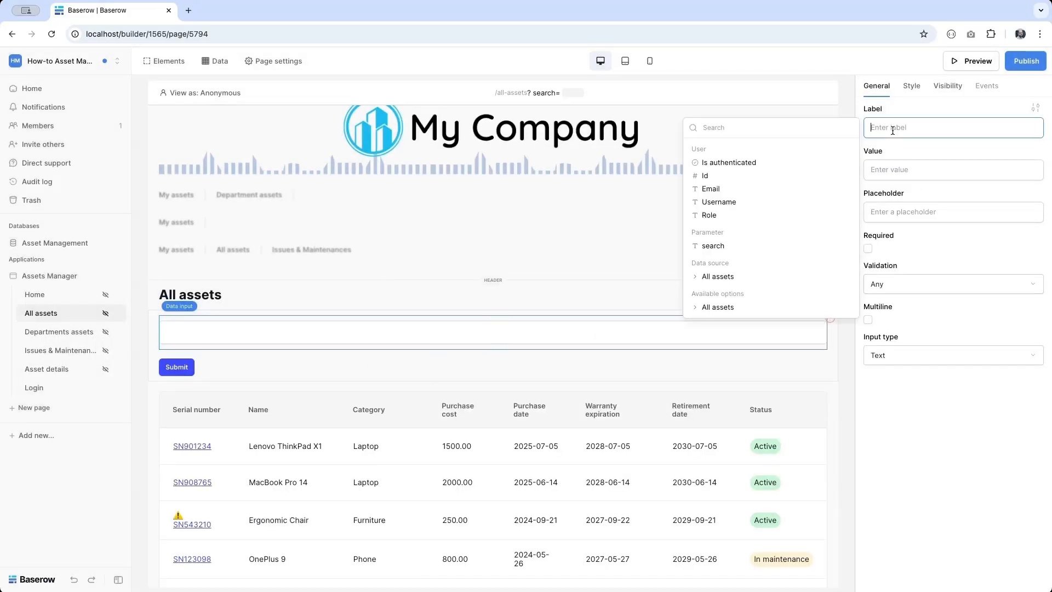
type("SEARCH")
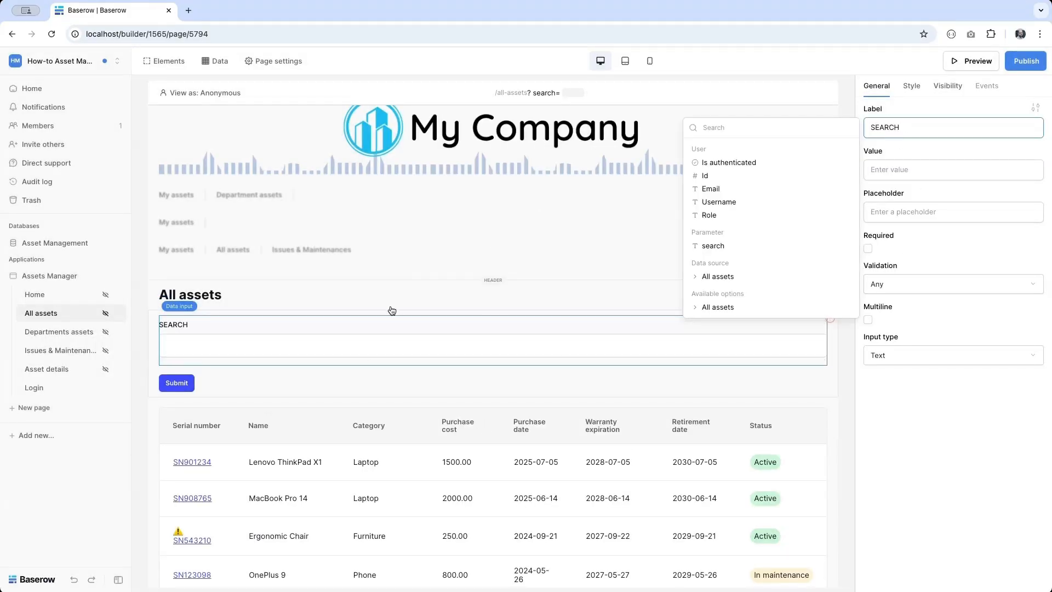
left_click(390, 304)
- Set the search form's width to Small
left_click(337, 374)
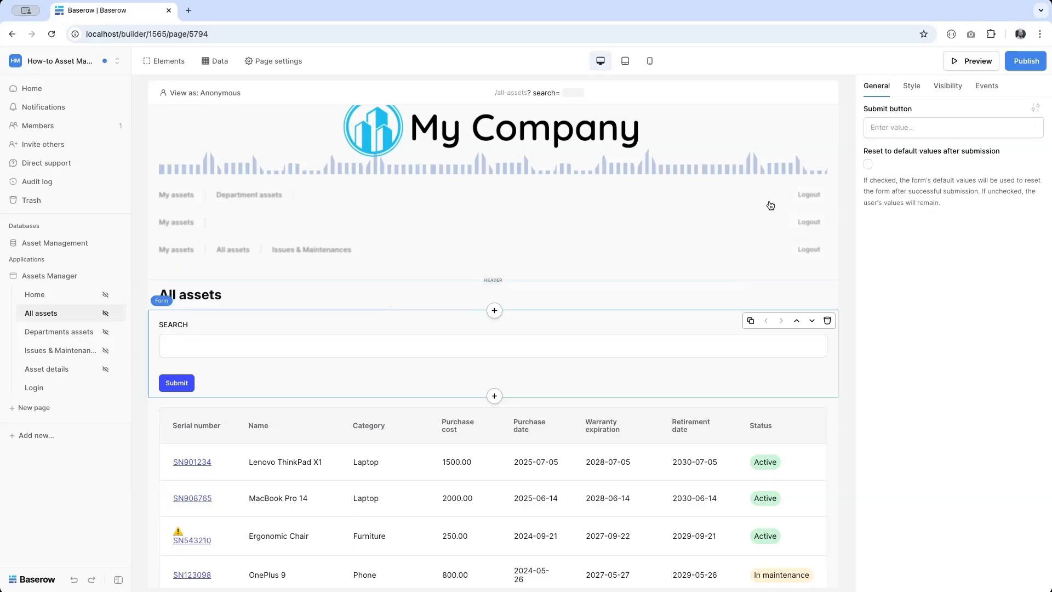
left_click(912, 88)
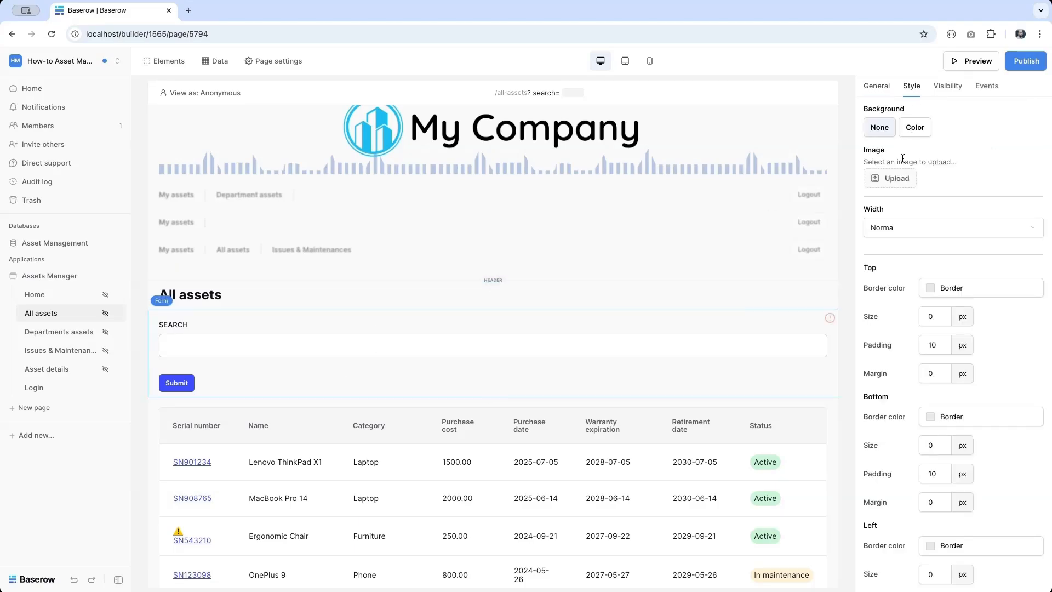
left_click(897, 227)
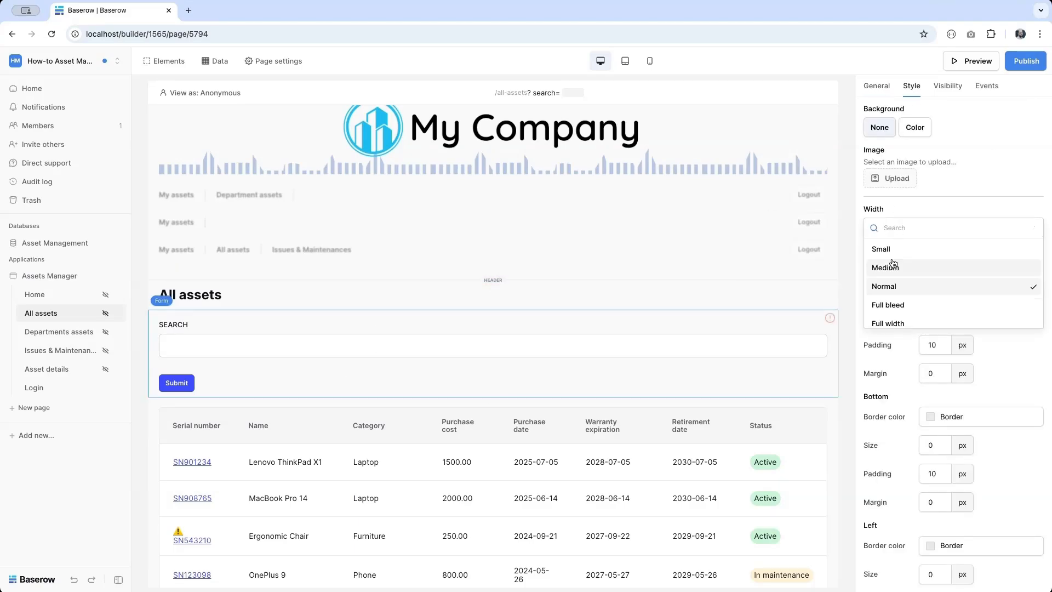
left_click(884, 250)
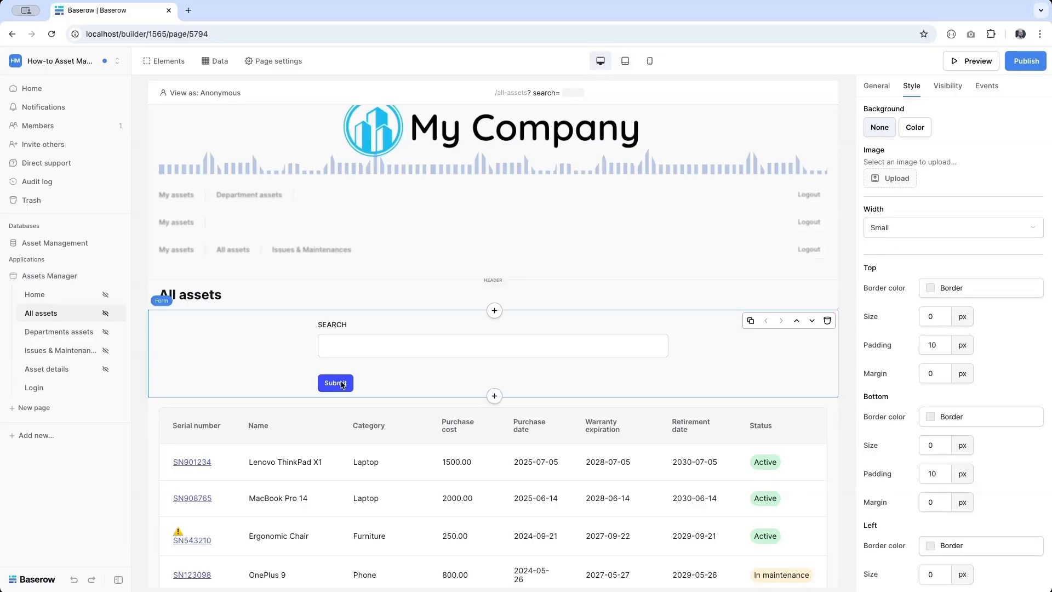
left_click(338, 350)
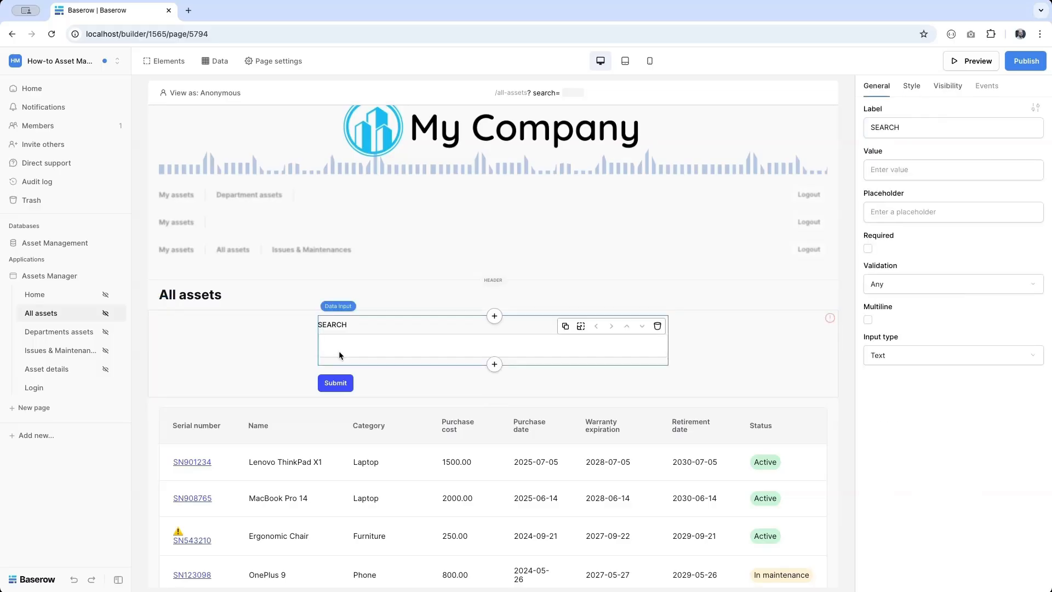
left_click(344, 387)
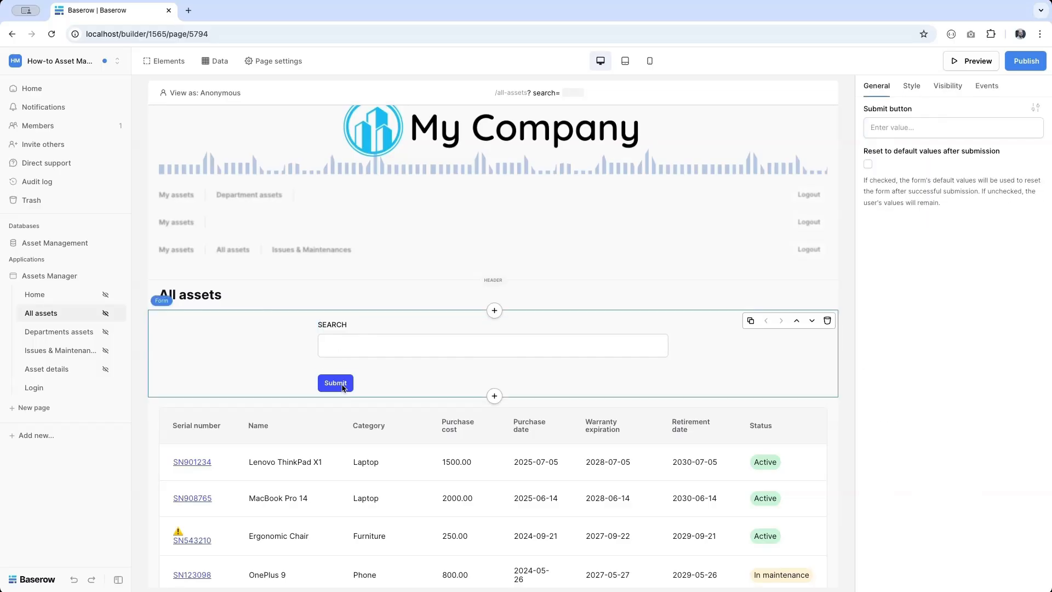
- Add an Open Page submit action to All assets, passing Parameter > search as search
left_click(988, 86)
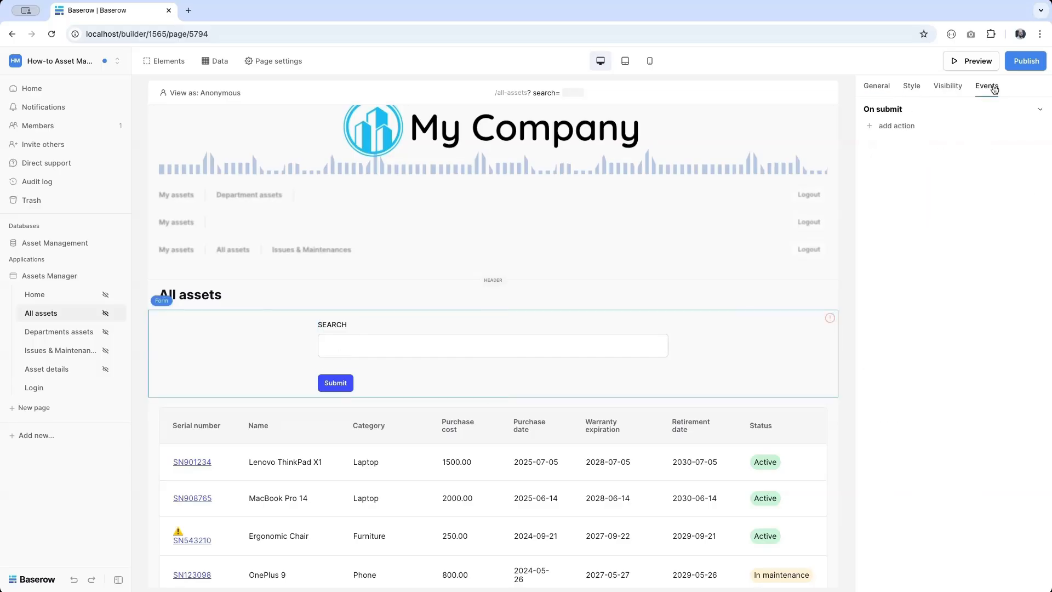
left_click(892, 127)
left_click(907, 137)
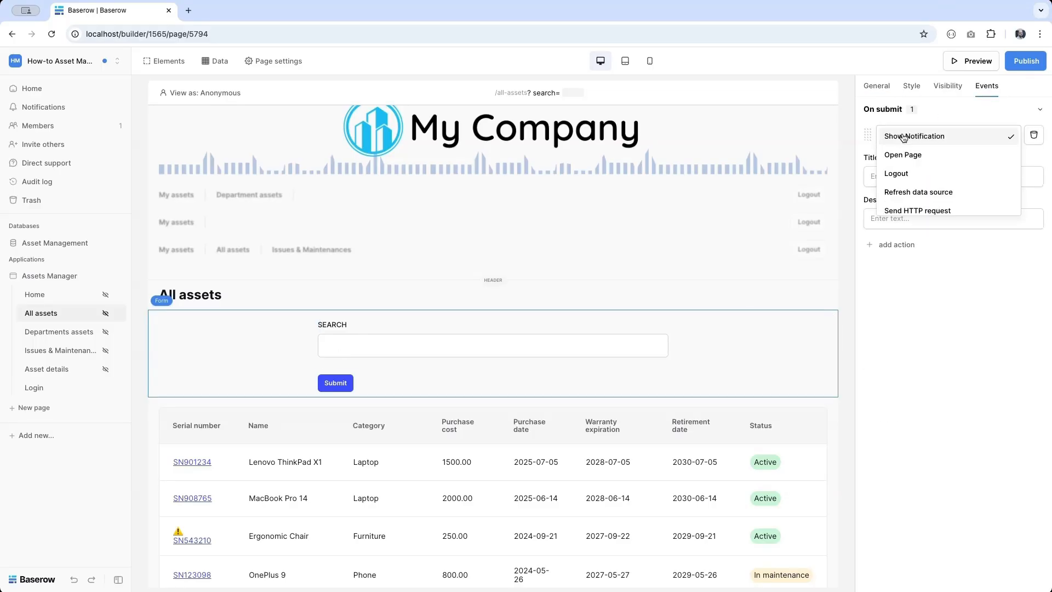
left_click(903, 156)
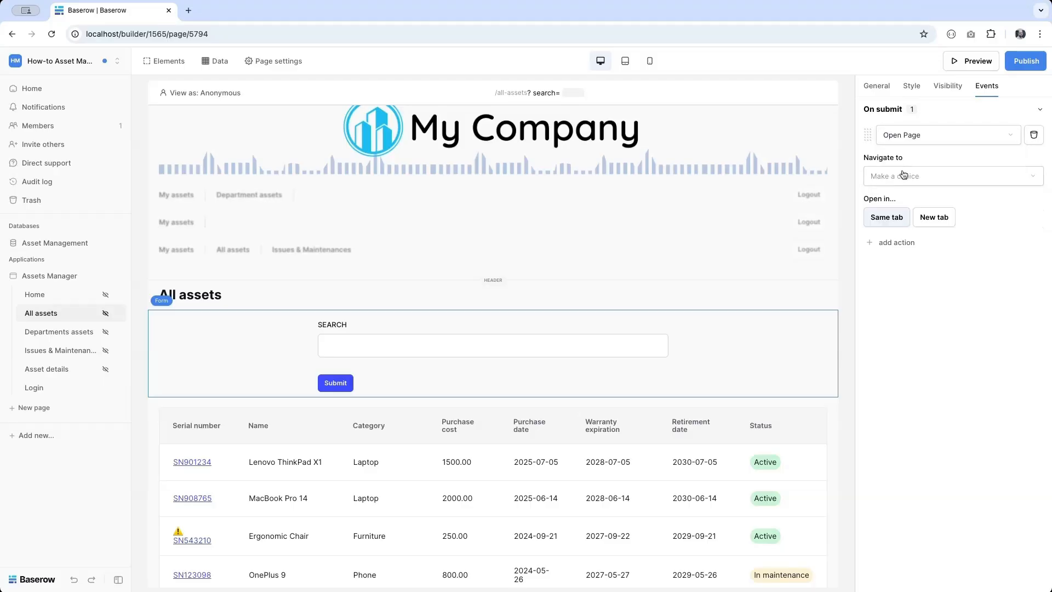
left_click(903, 175)
left_click(886, 194)
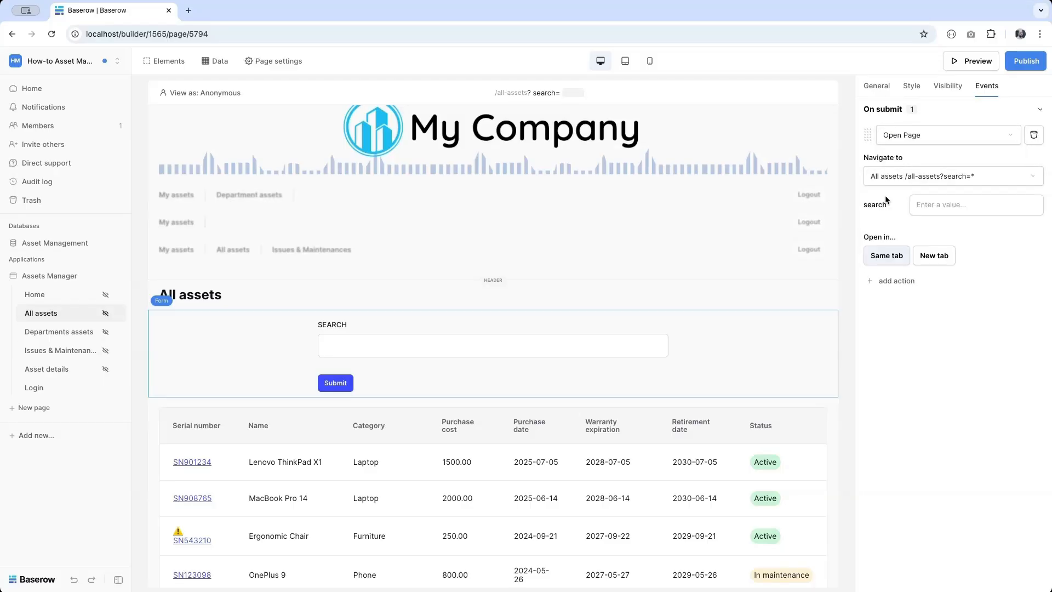
left_click(938, 204)
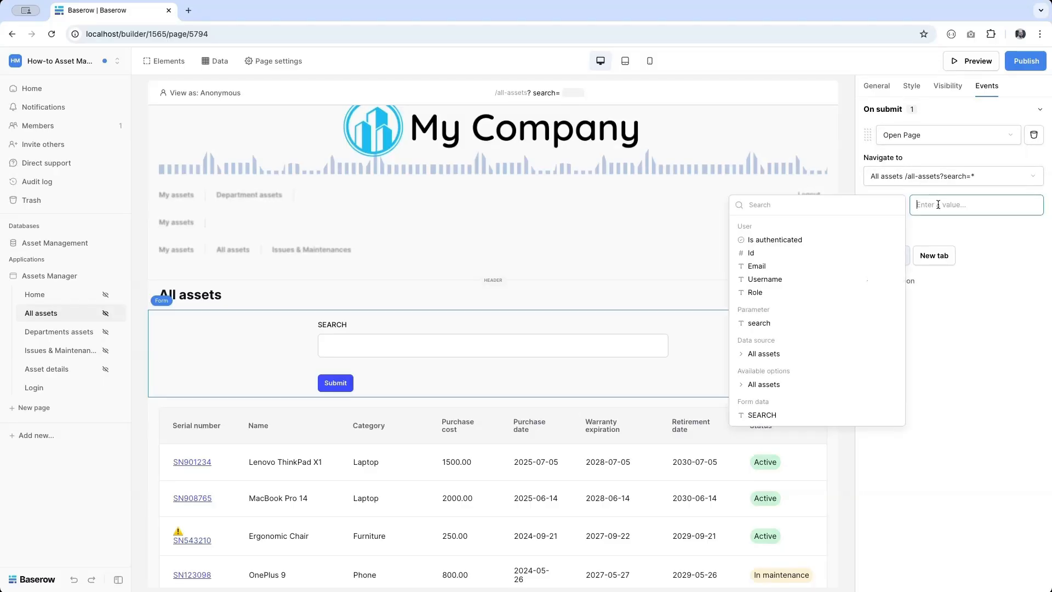
left_click(757, 325)
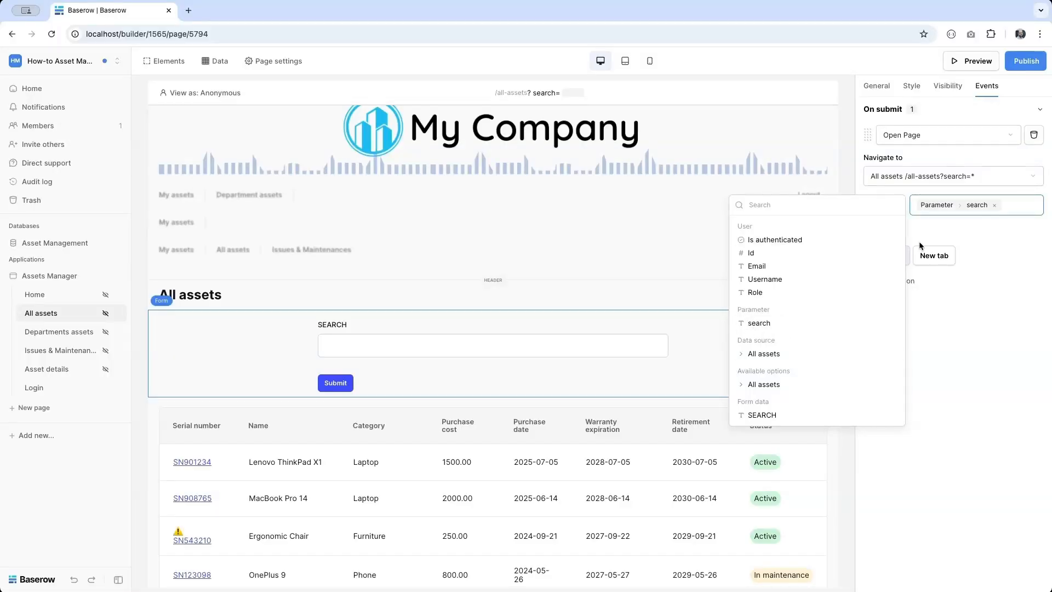
- Set the SEARCH input's value to Parameter > search
left_click(503, 355)
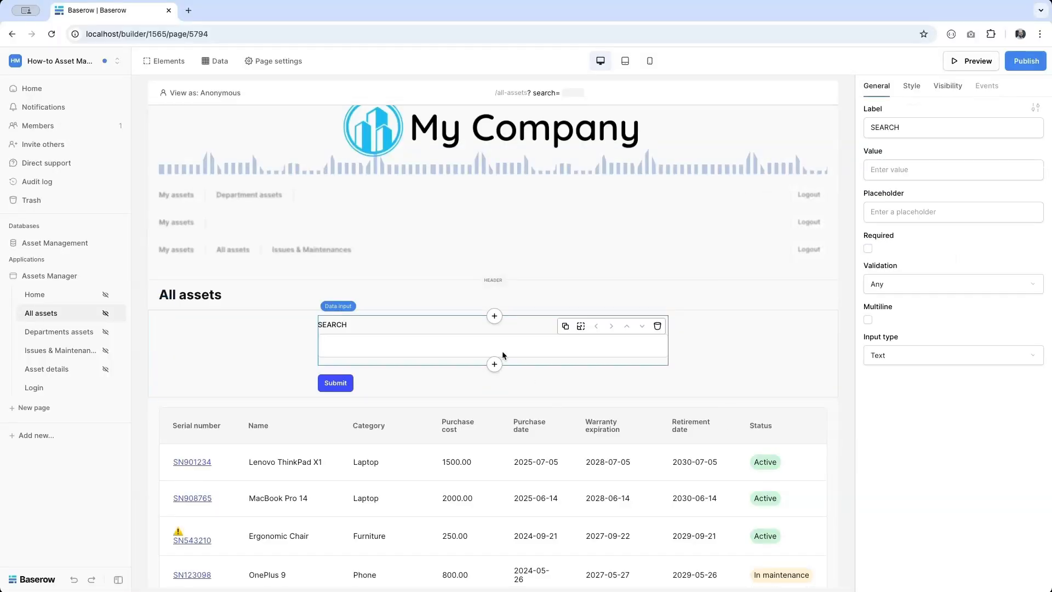
left_click(918, 169)
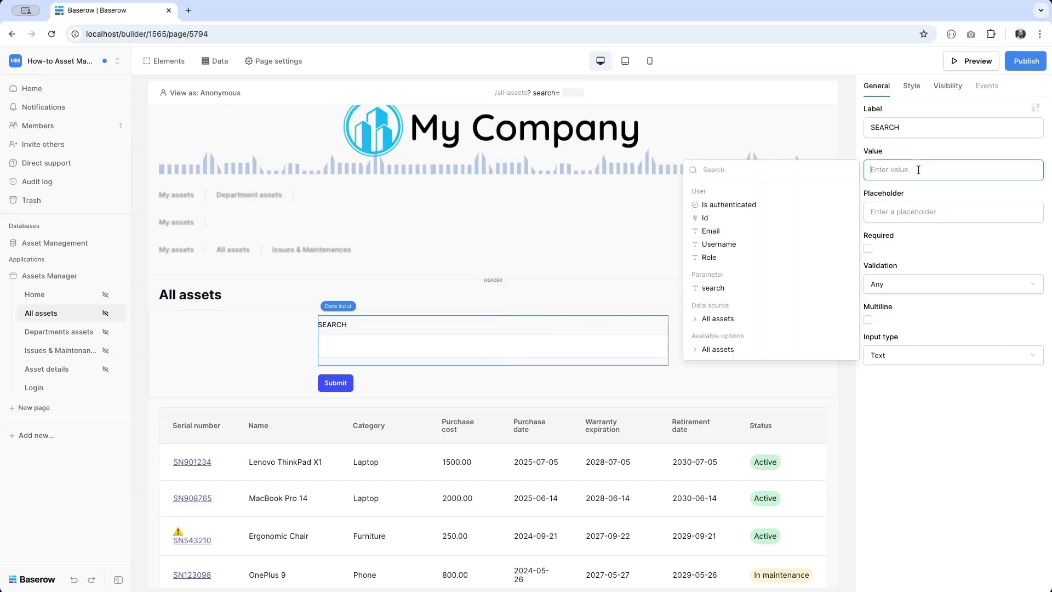
left_click(727, 294)
- Set the All assets data source's search term to Parameter > search and save it
left_click(218, 67)
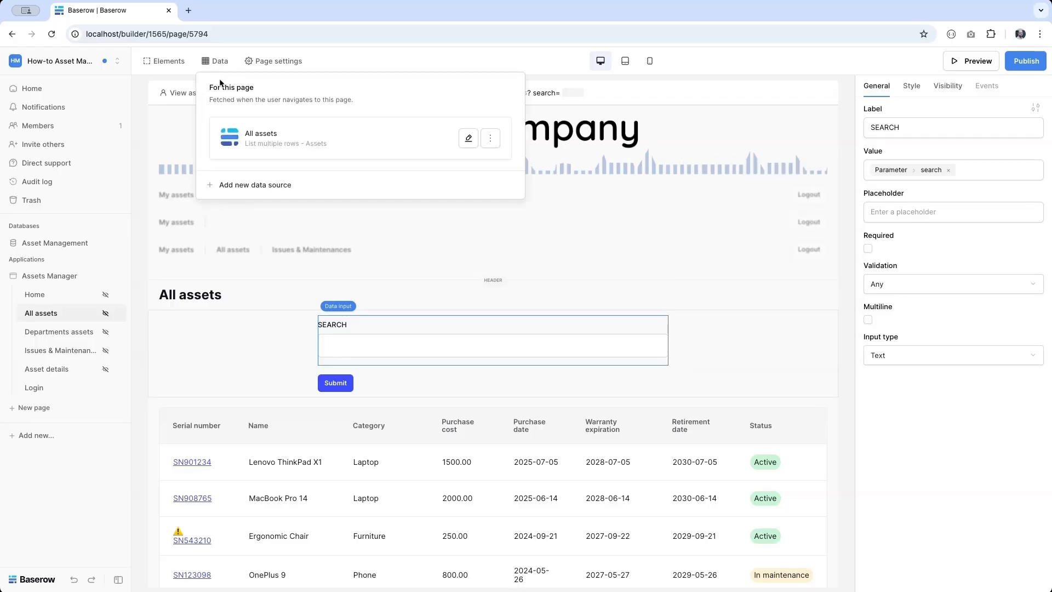
left_click(469, 139)
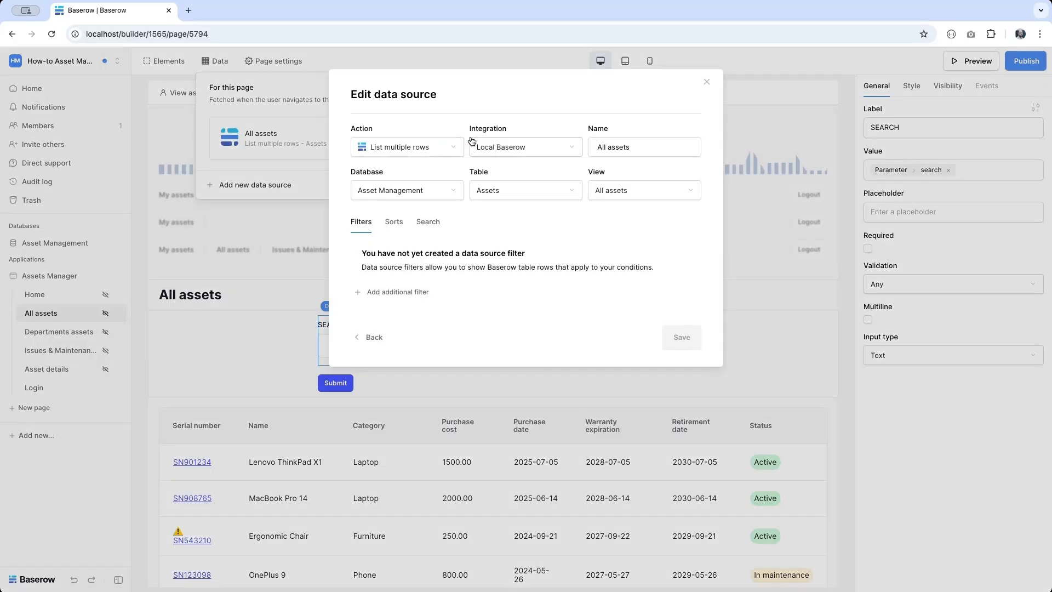
left_click(437, 226)
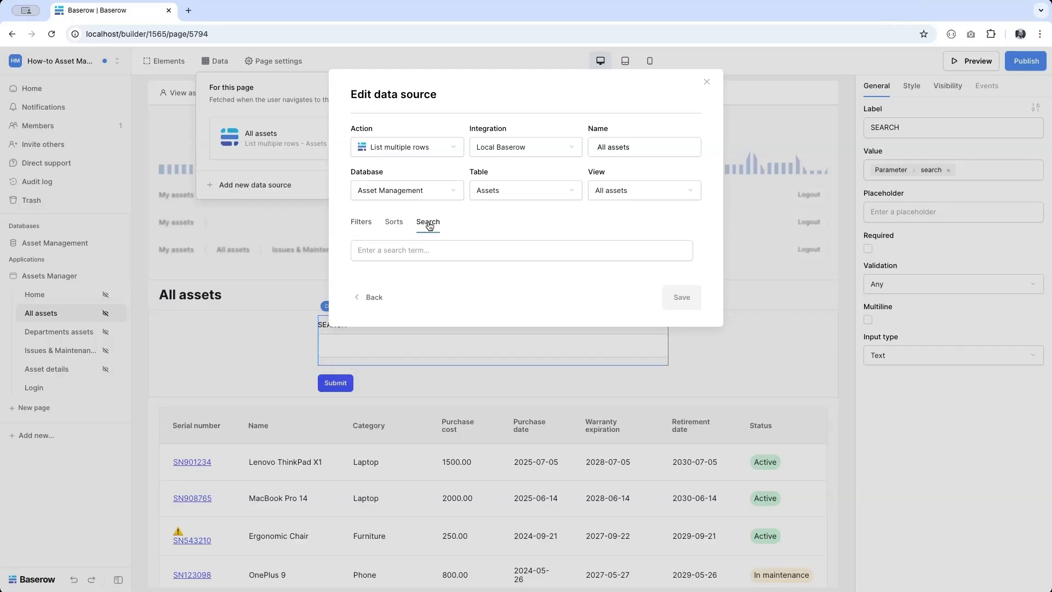
left_click(407, 251)
left_click(244, 369)
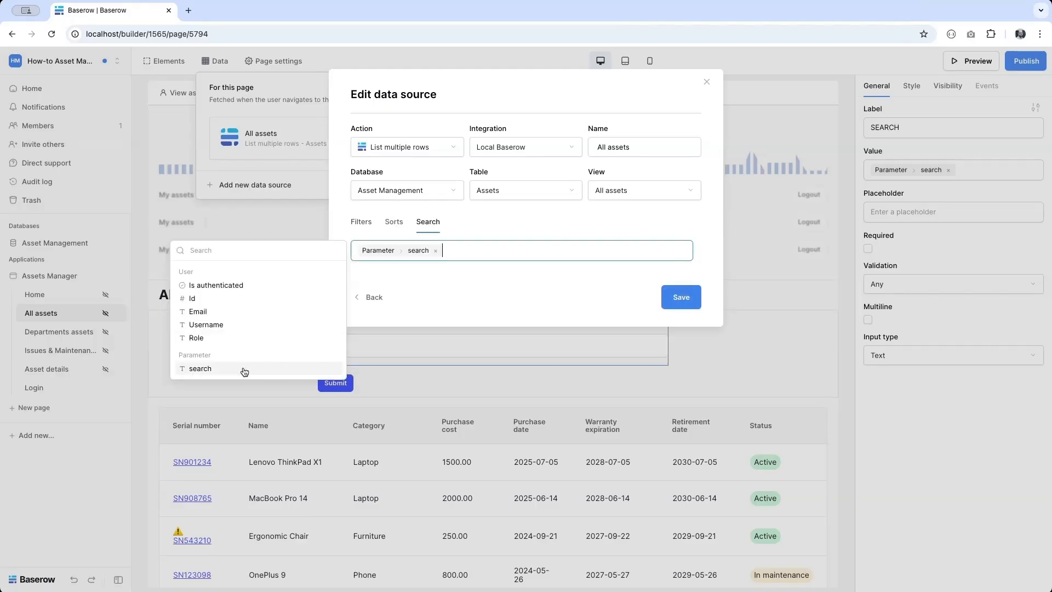
left_click(682, 298)
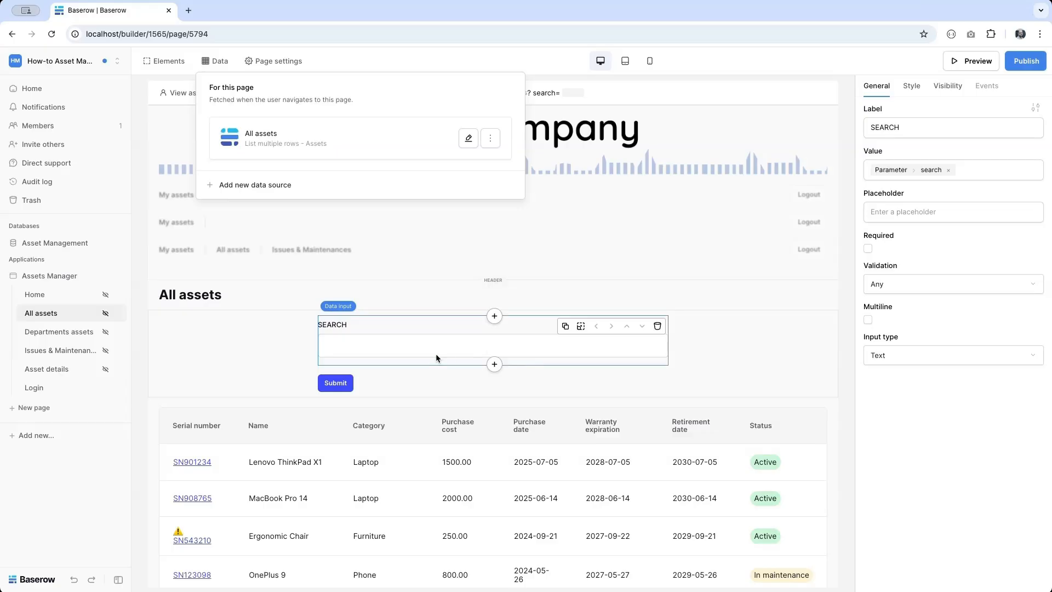
- Test the search parameter with 'phone', then 'laptop', so only laptops are listed
left_click(568, 93)
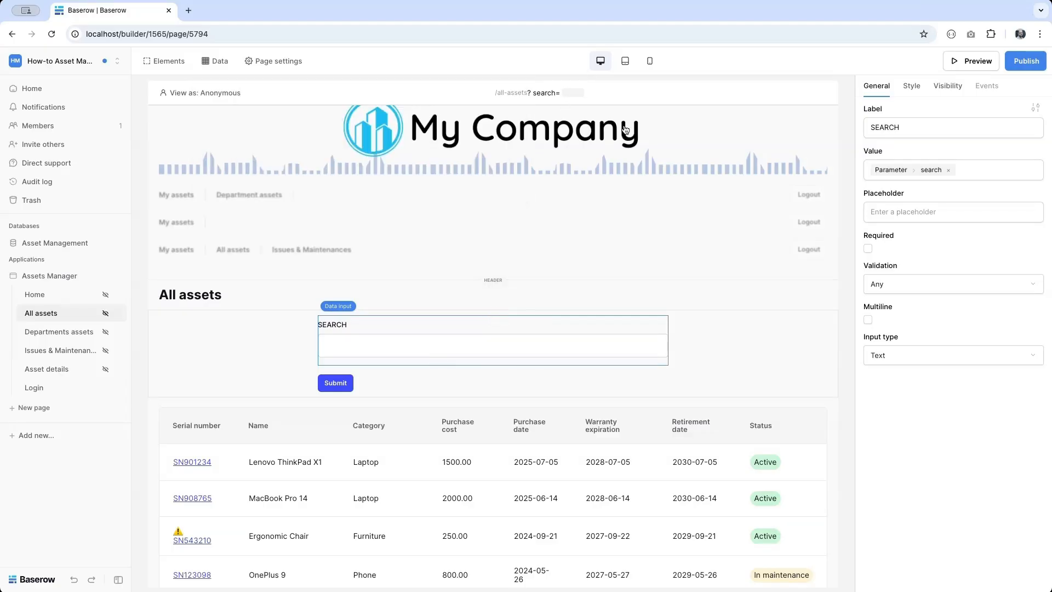
type("phone")
scroll(371, 528, "down", 2)
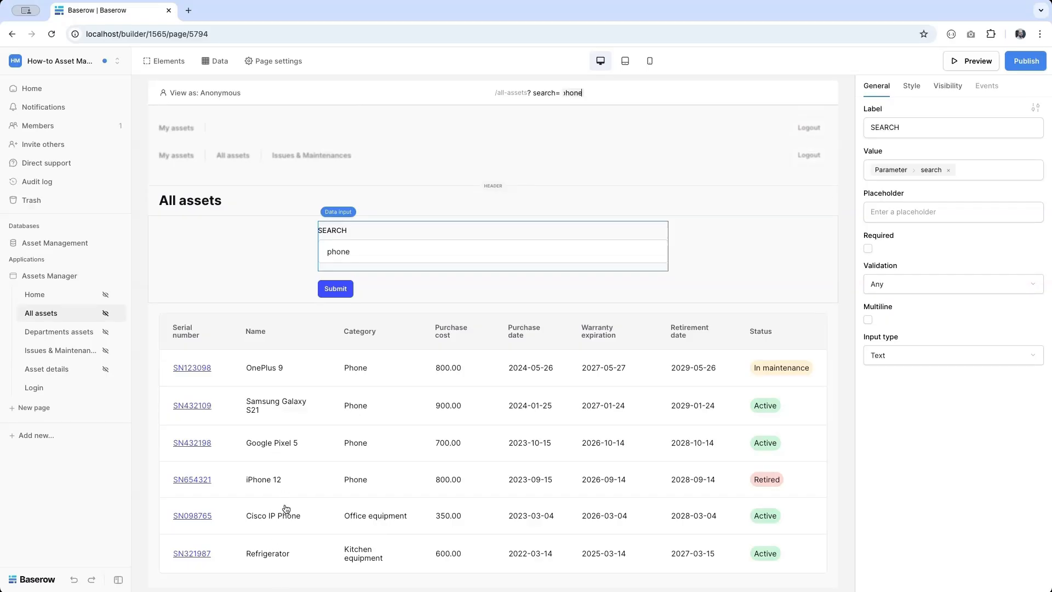
scroll(285, 508, "up", 2)
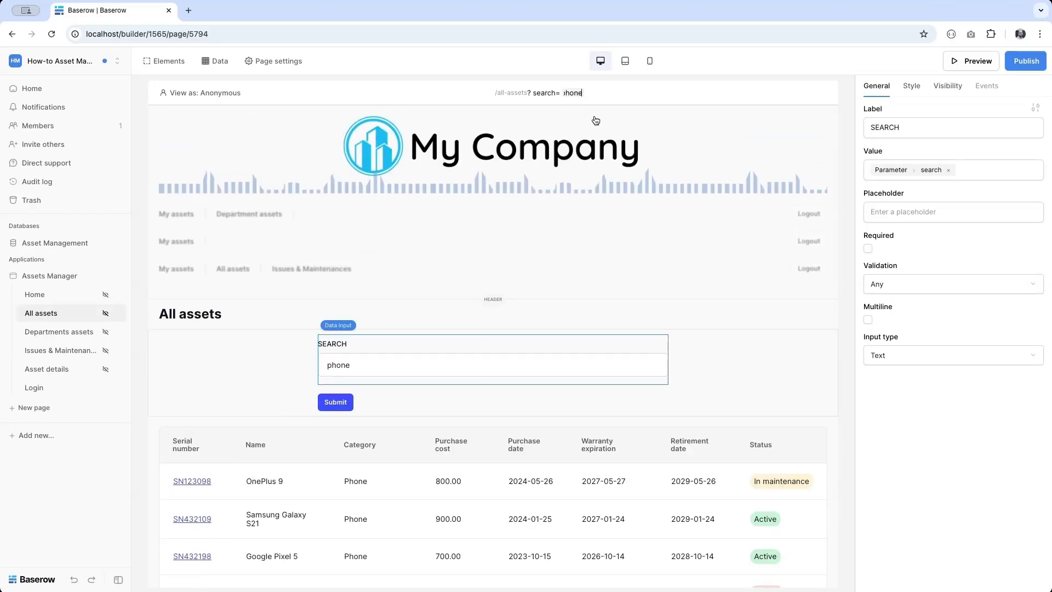
key("ctrl+a")
type("lapotp")
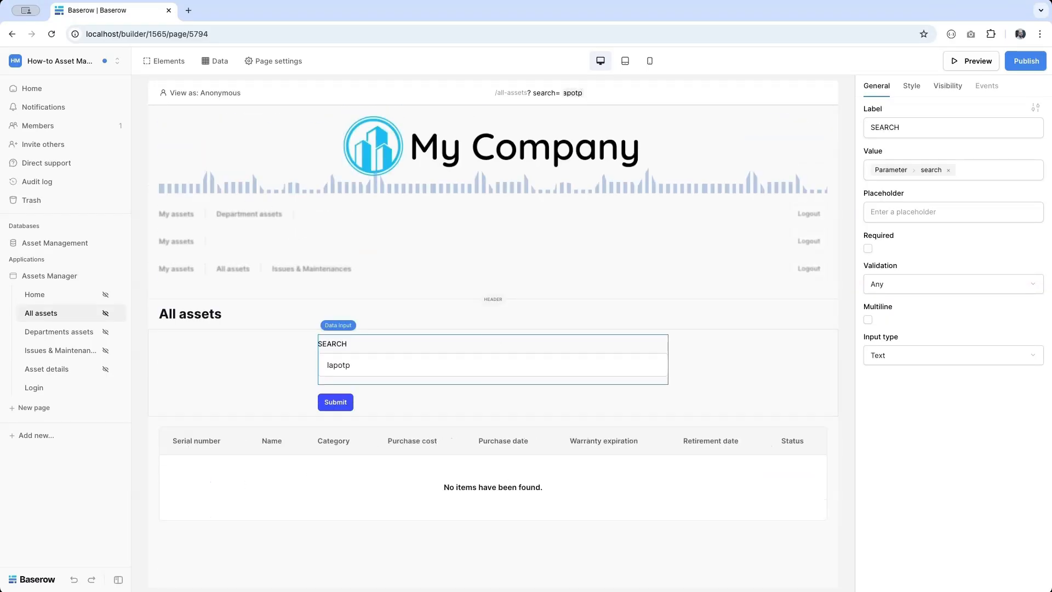
key("BackSpace")
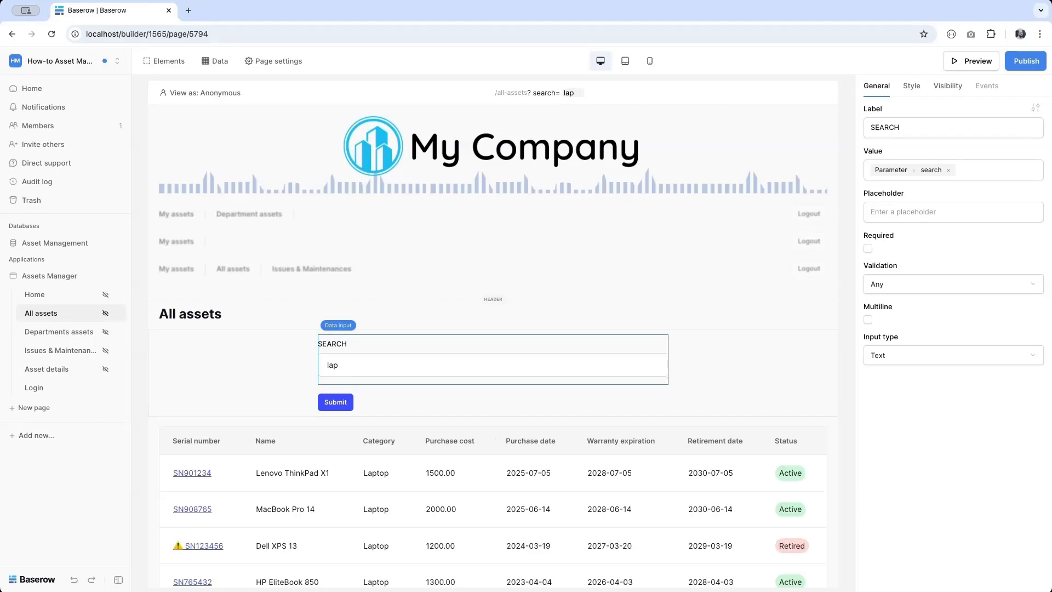
type("top")
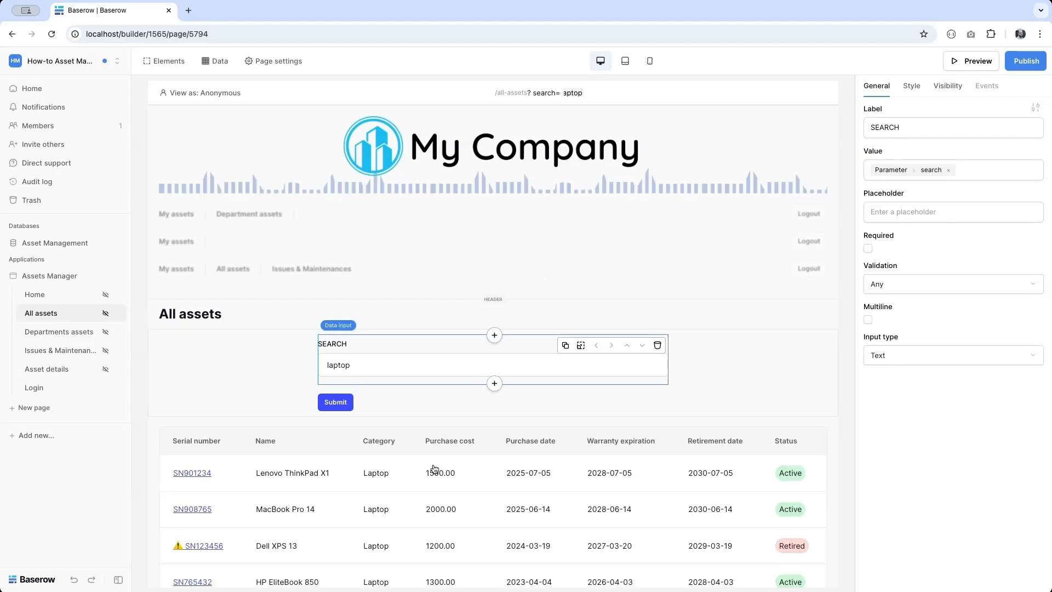
- Change the form's submit action to pass Form data > SEARCH instead of Parameter > search
left_click(335, 405)
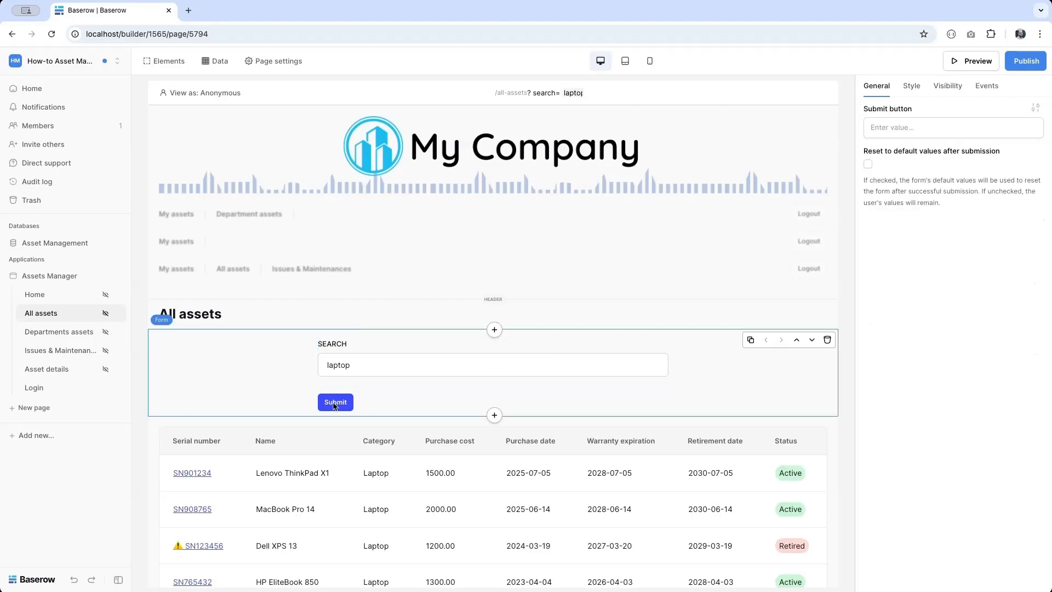
left_click(997, 88)
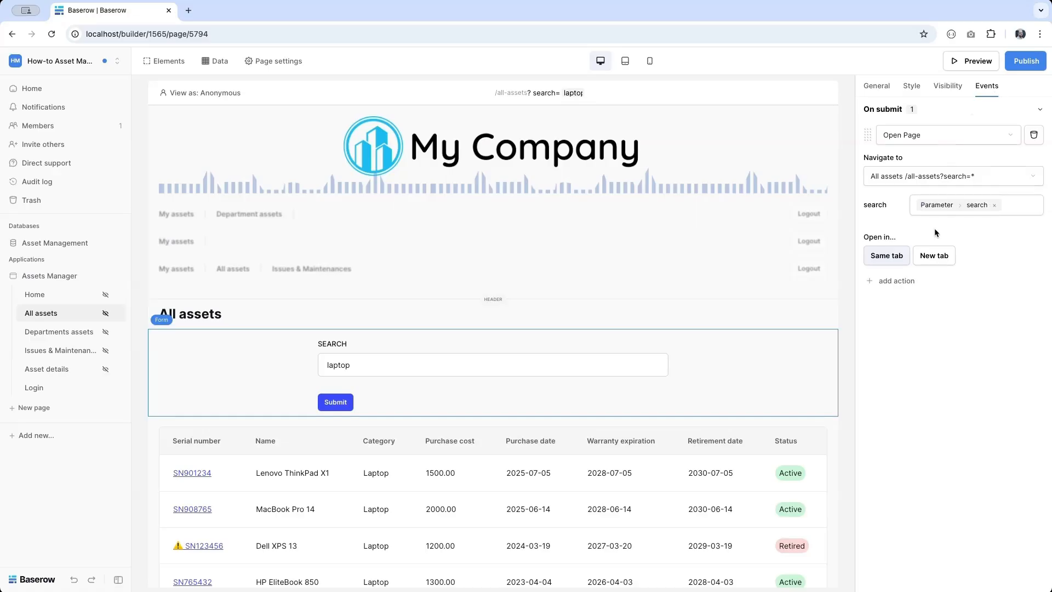
left_click(995, 205)
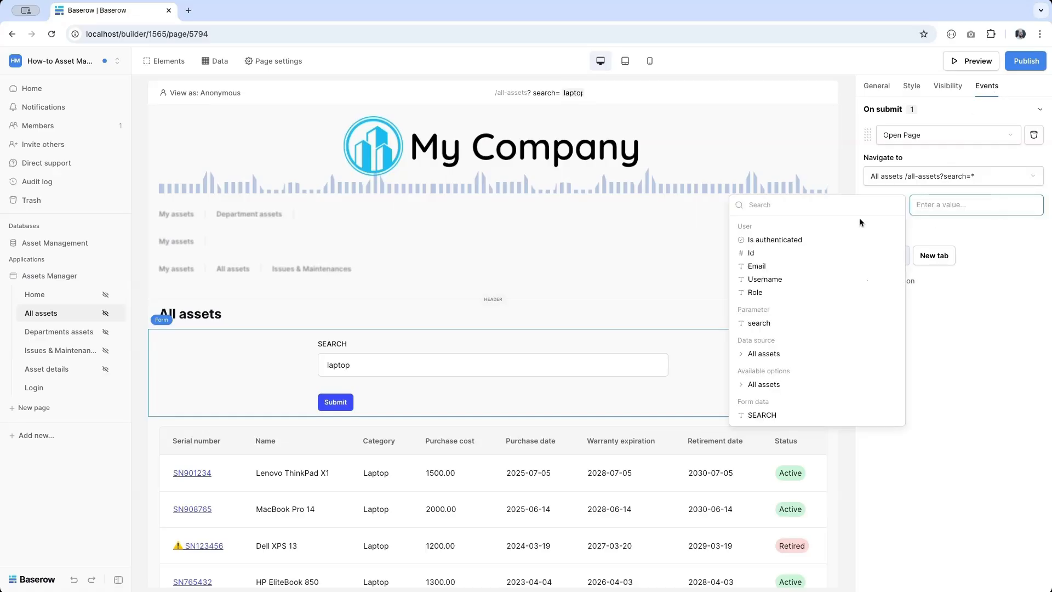
left_click(806, 415)
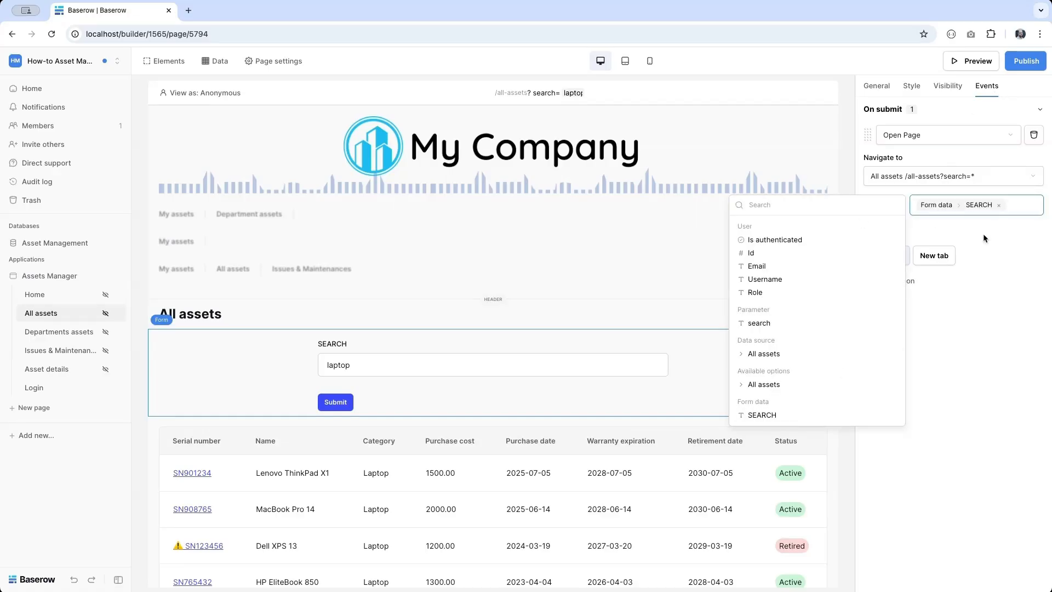
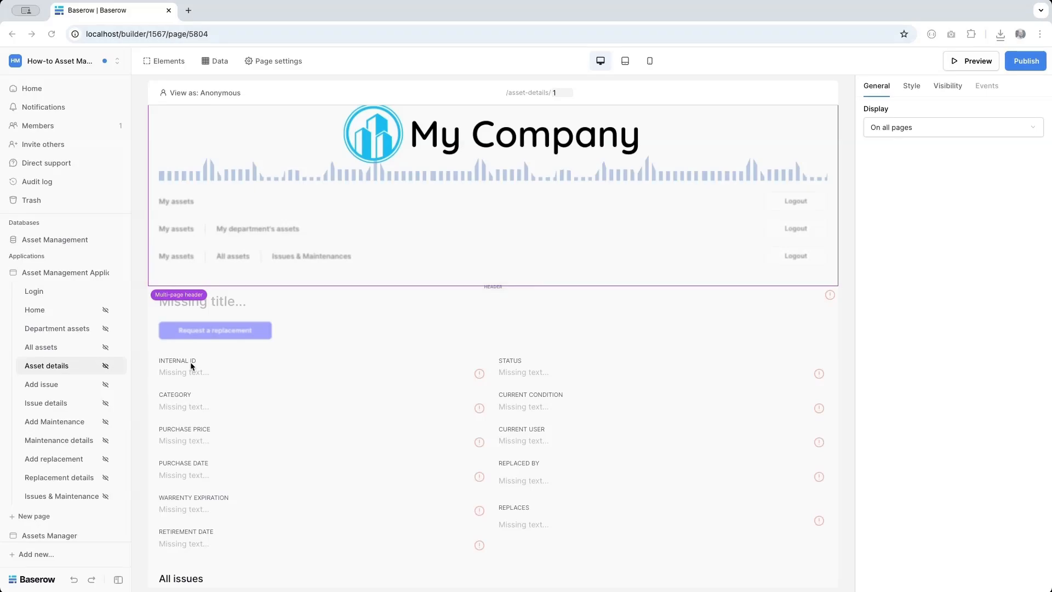
- Select the INTERNAL ID label, CATEGORY label and the empty INTERNAL ID value on the page
left_click(190, 362)
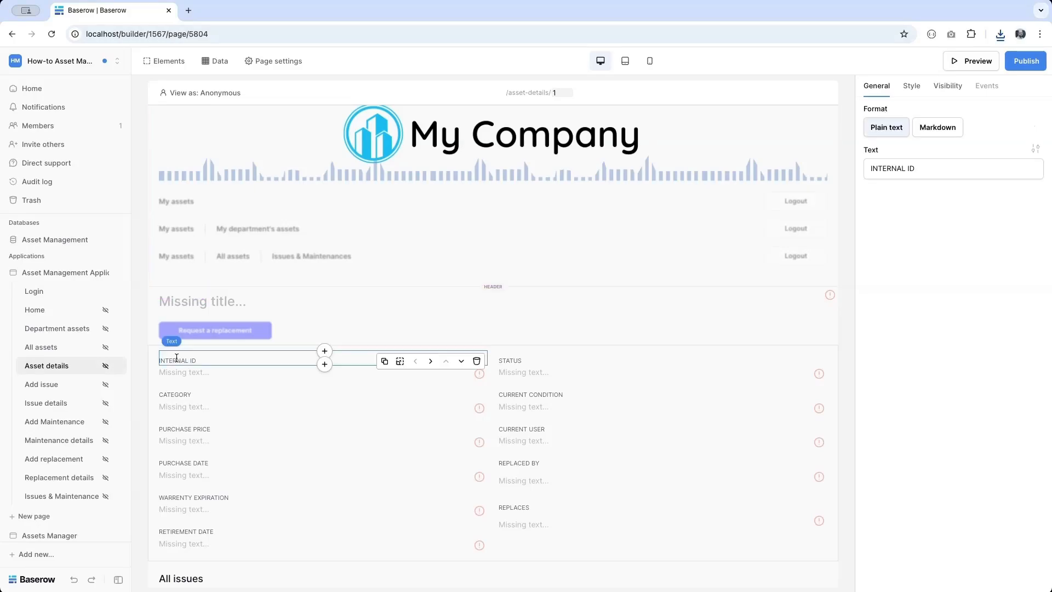
left_click(171, 394)
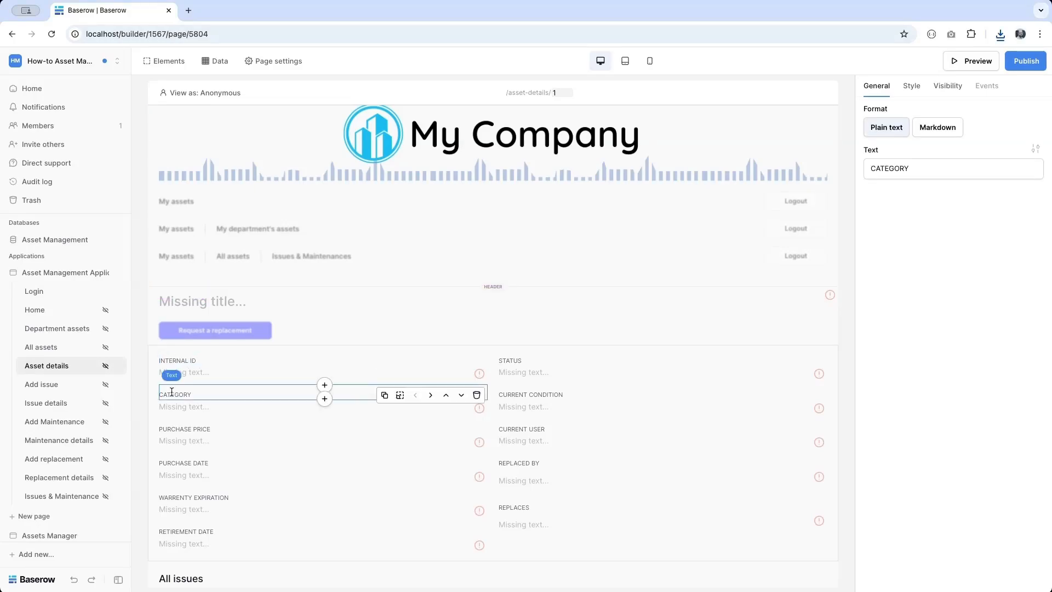
left_click(192, 368)
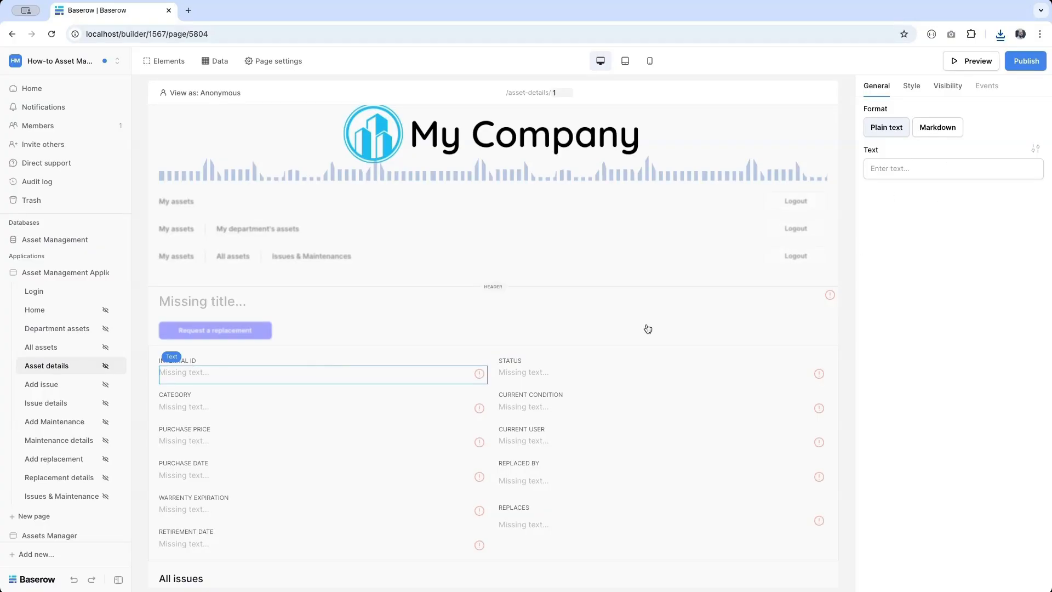
- Add a Get single row data source named 'Asset details'
left_click(208, 61)
left_click(242, 237)
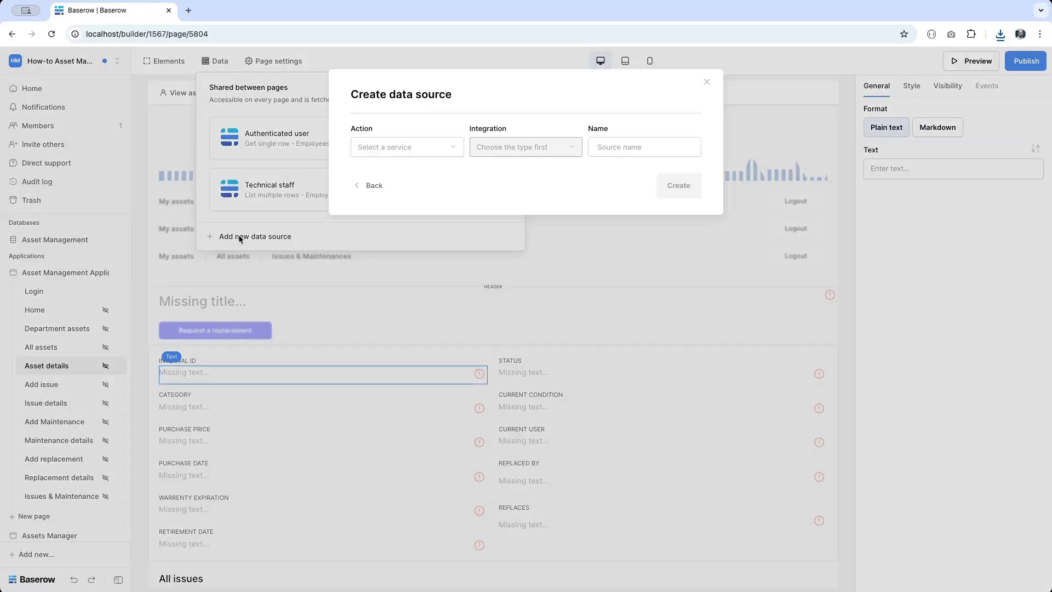
left_click(416, 147)
left_click(398, 168)
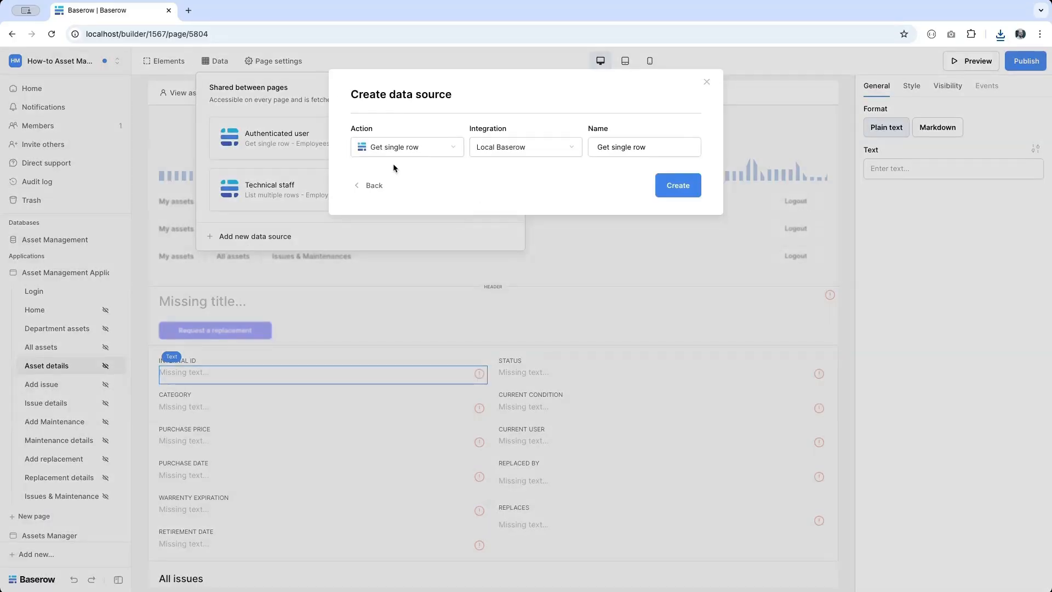
left_click(621, 142)
key("ctrl+a")
type("Asset")
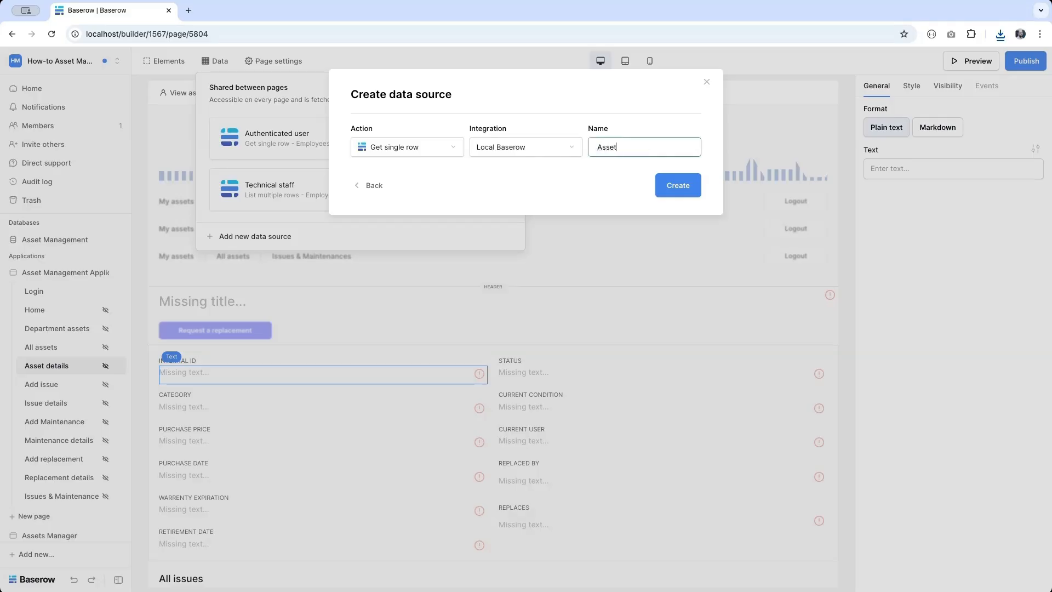
type(" details")
left_click(678, 185)
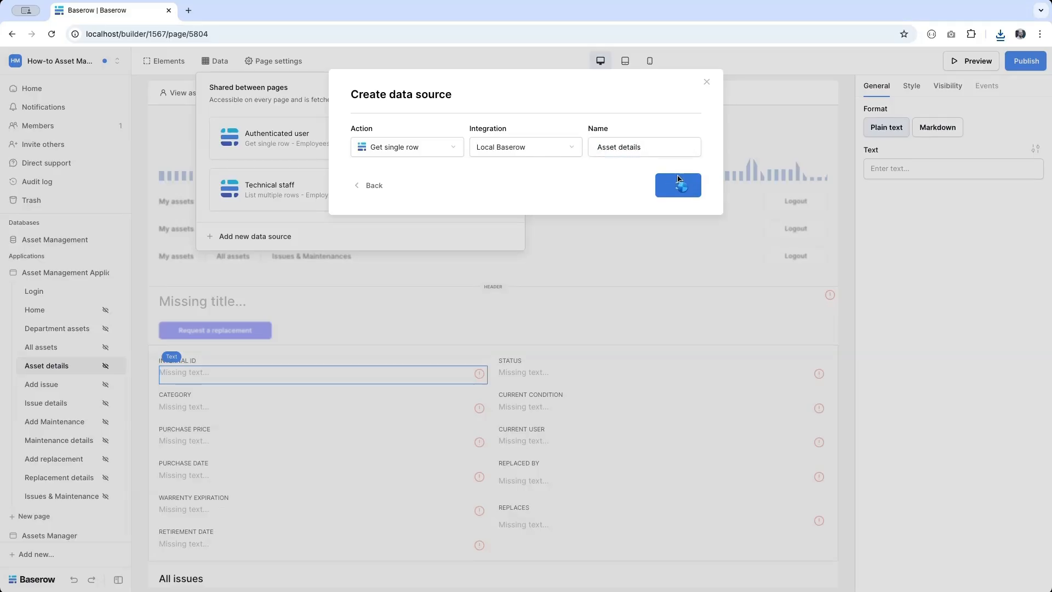
- Point it at Asset Management > Assets > All assets with Row ID = asset_id, and save
left_click(416, 190)
left_click(416, 190)
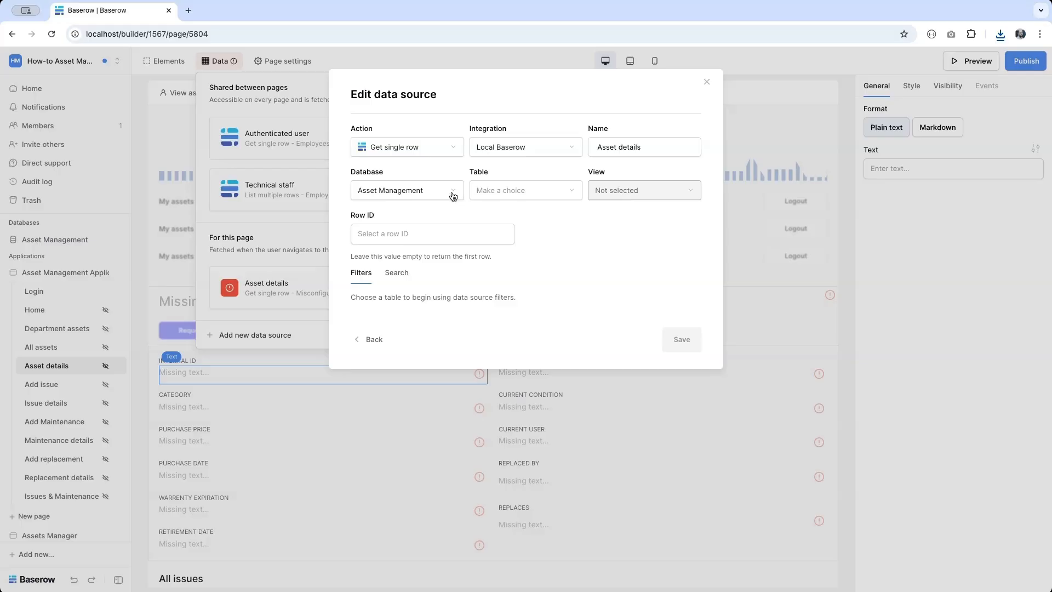
left_click(495, 201)
left_click(490, 228)
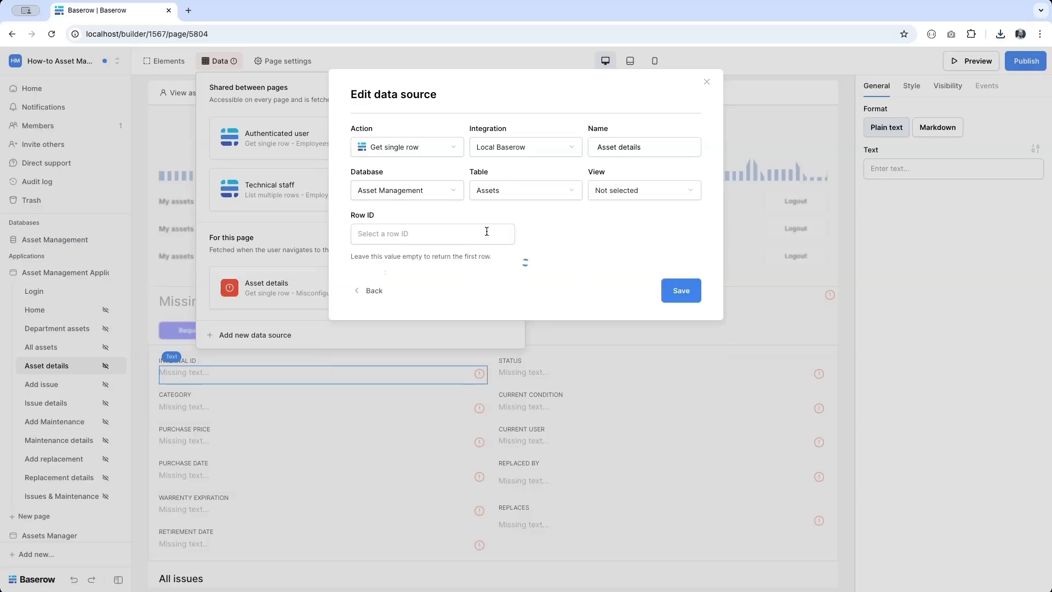
left_click(639, 191)
left_click(629, 211)
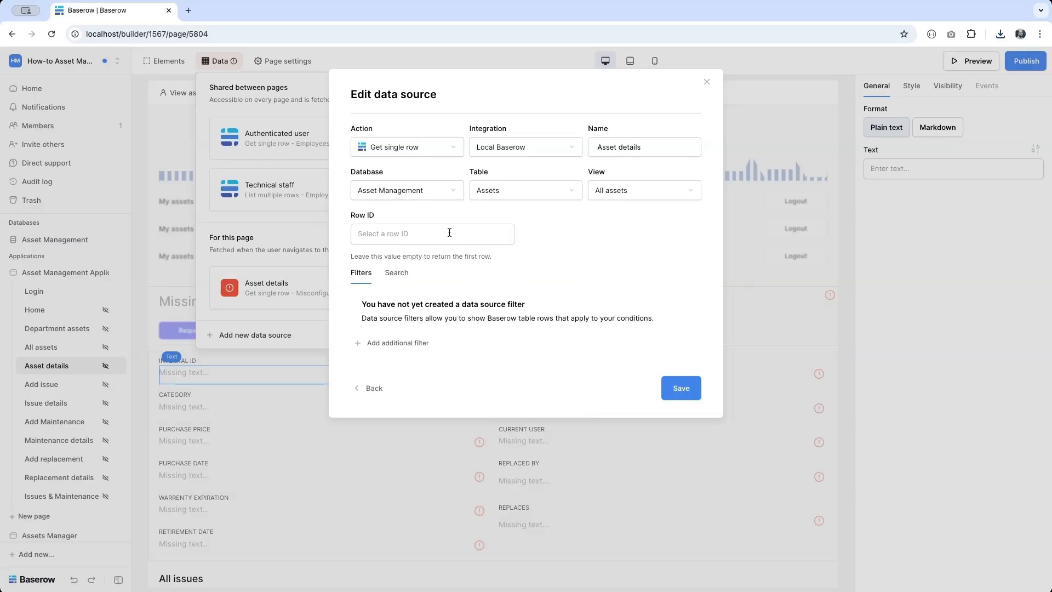
left_click(398, 233)
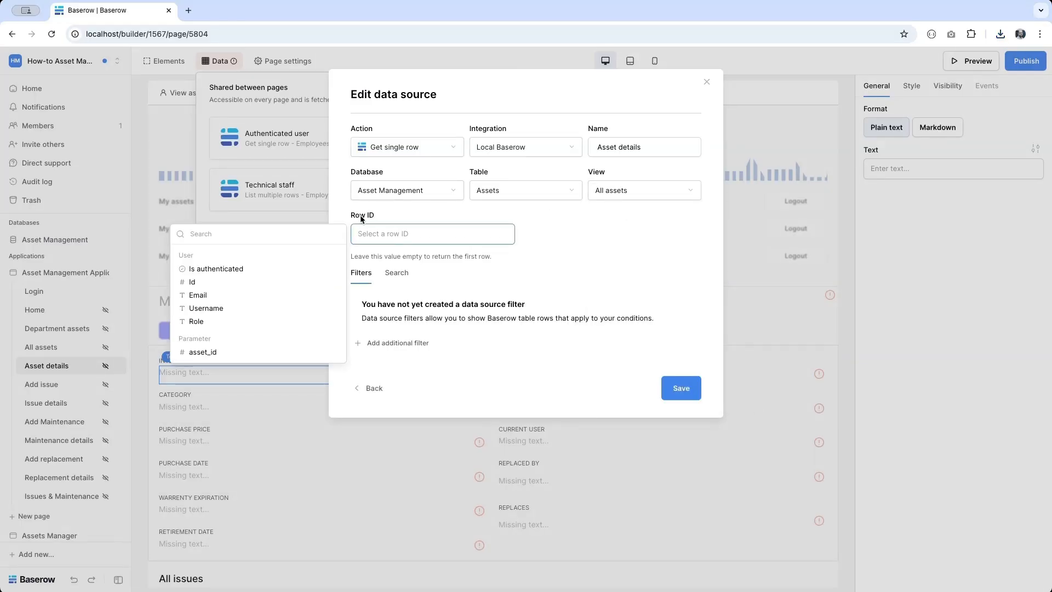
left_click(197, 353)
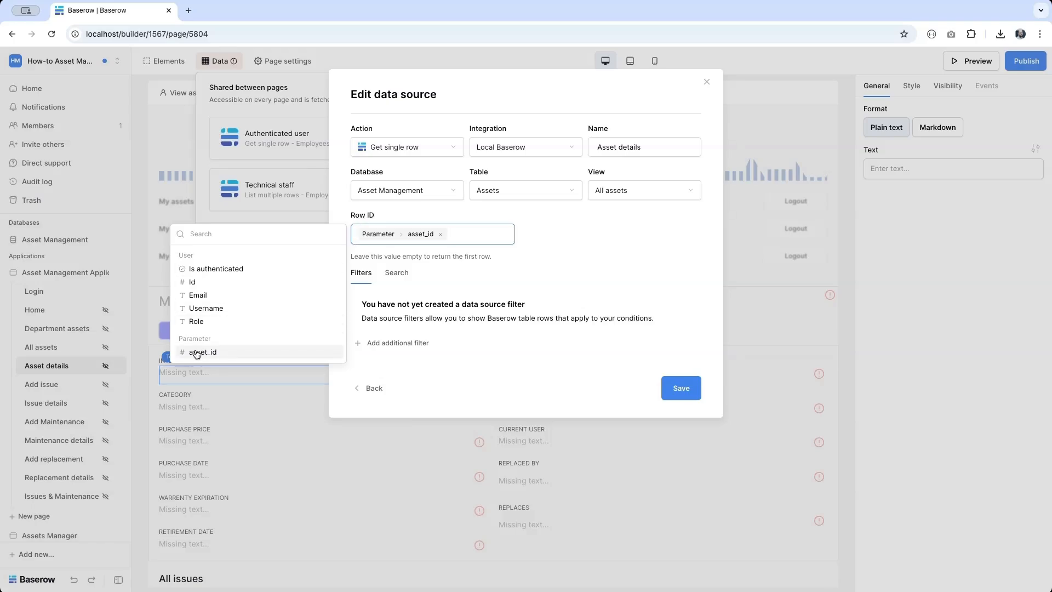
left_click(691, 391)
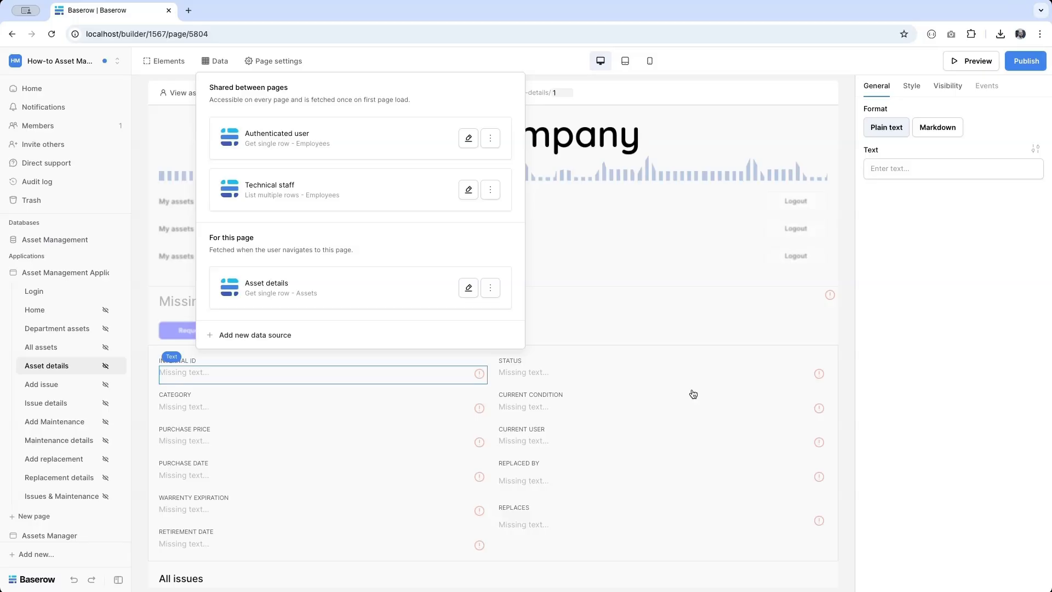
- Add a List multiple rows data source 'Asset issues' reading Asset Management > Issues
left_click(280, 335)
left_click(402, 146)
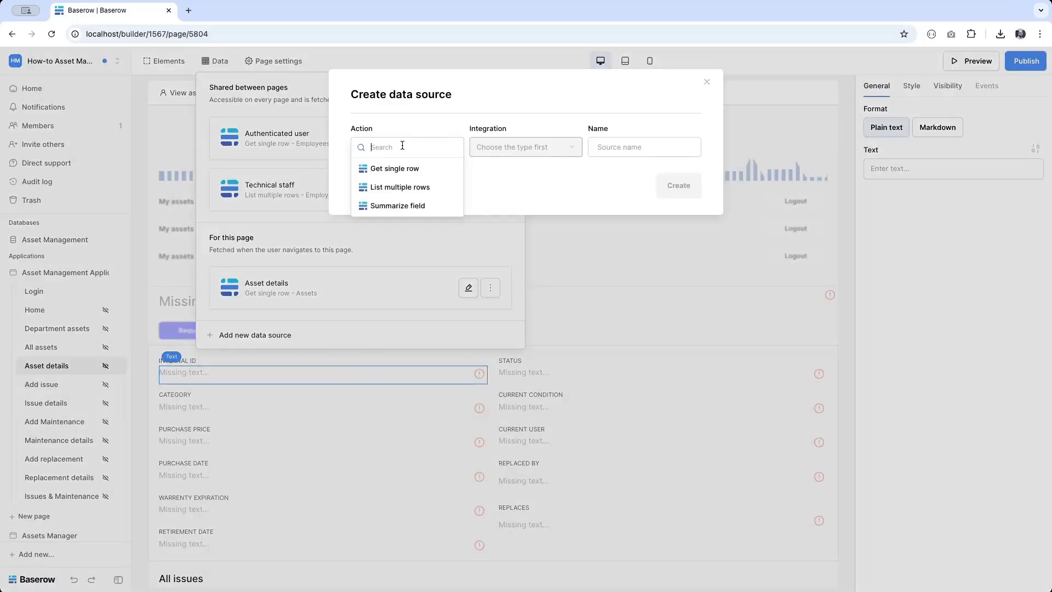
left_click(402, 186)
left_click(636, 145)
triple_click(635, 145)
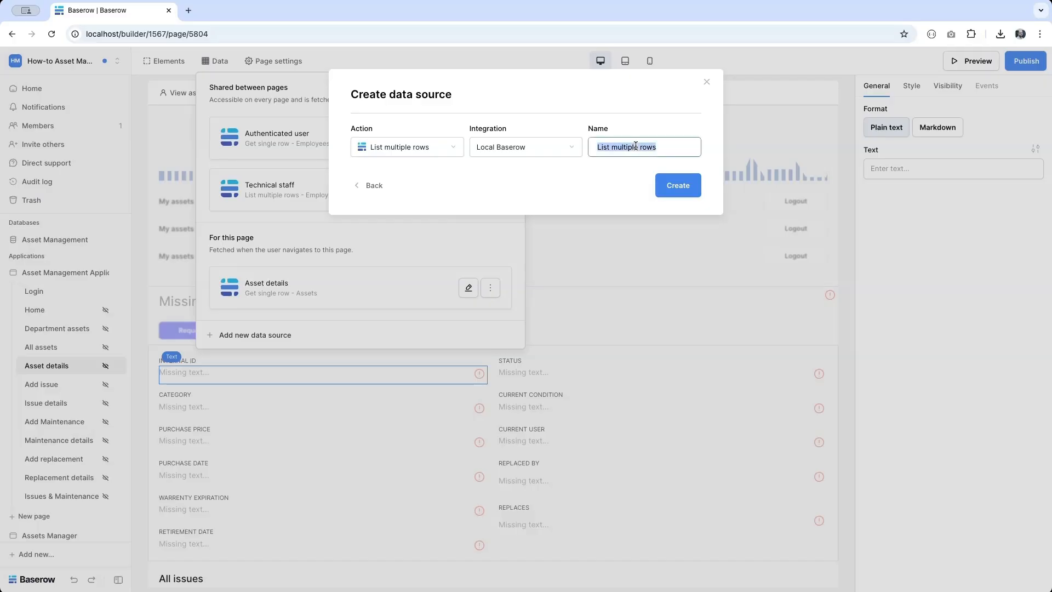
type("Asset issues")
left_click(685, 186)
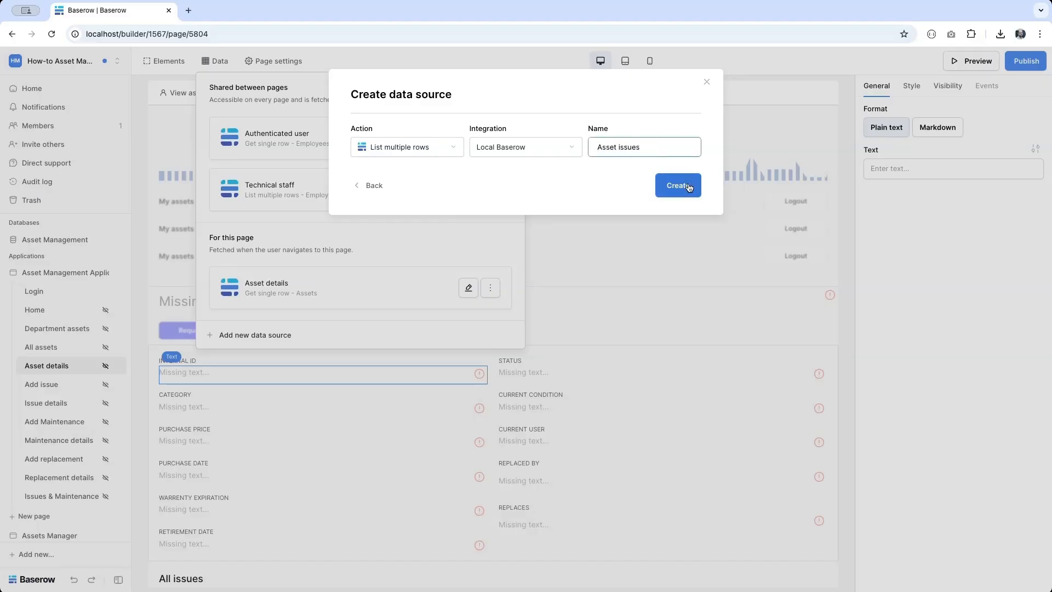
left_click(395, 193)
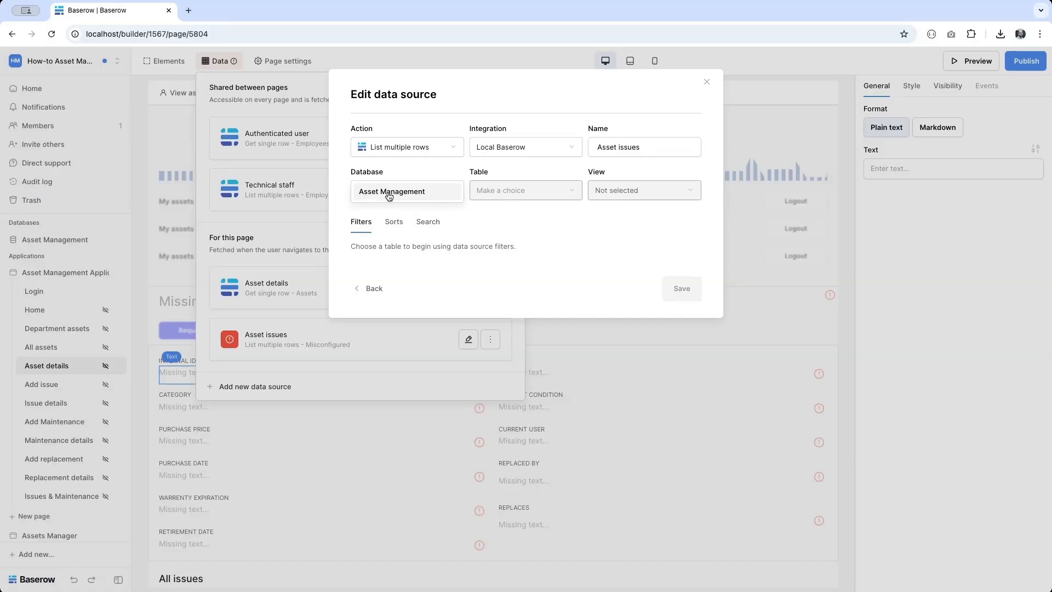
left_click(390, 195)
left_click(500, 192)
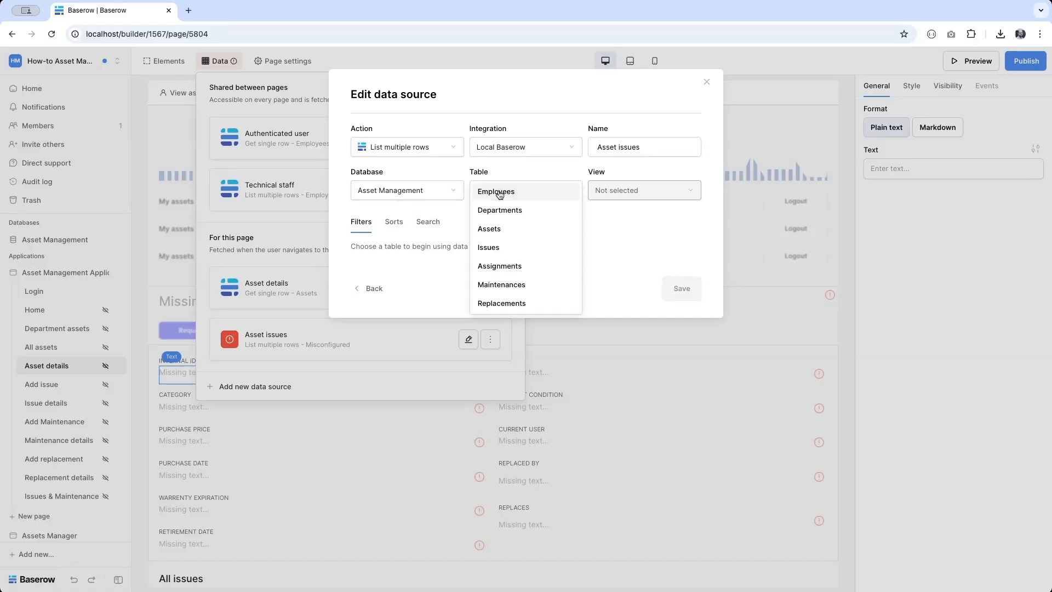
left_click(492, 249)
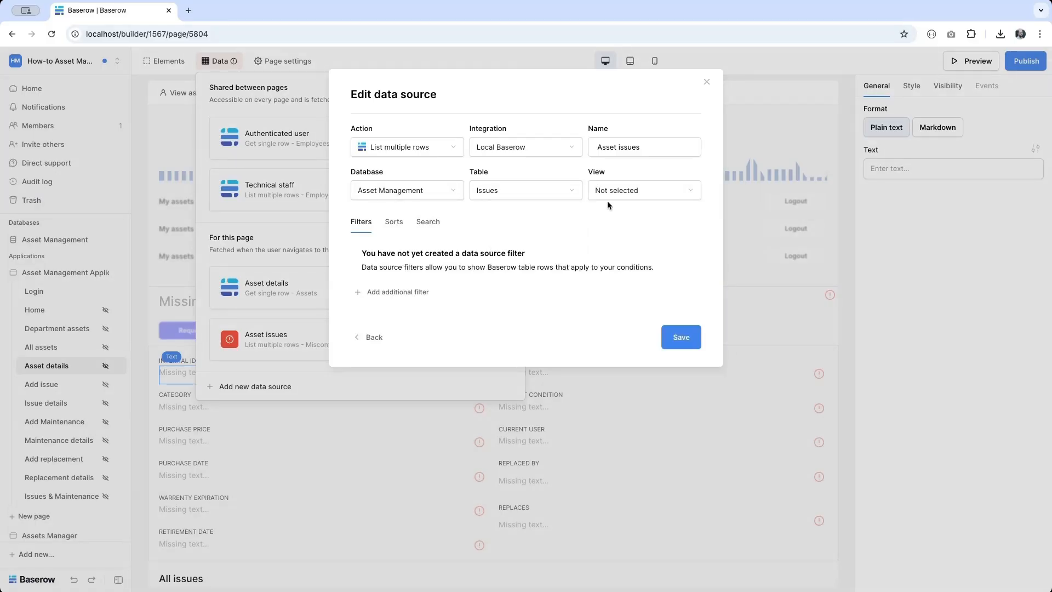
- Filter it so Asset has the asset_id parameter, and save
left_click(396, 286)
left_click(434, 256)
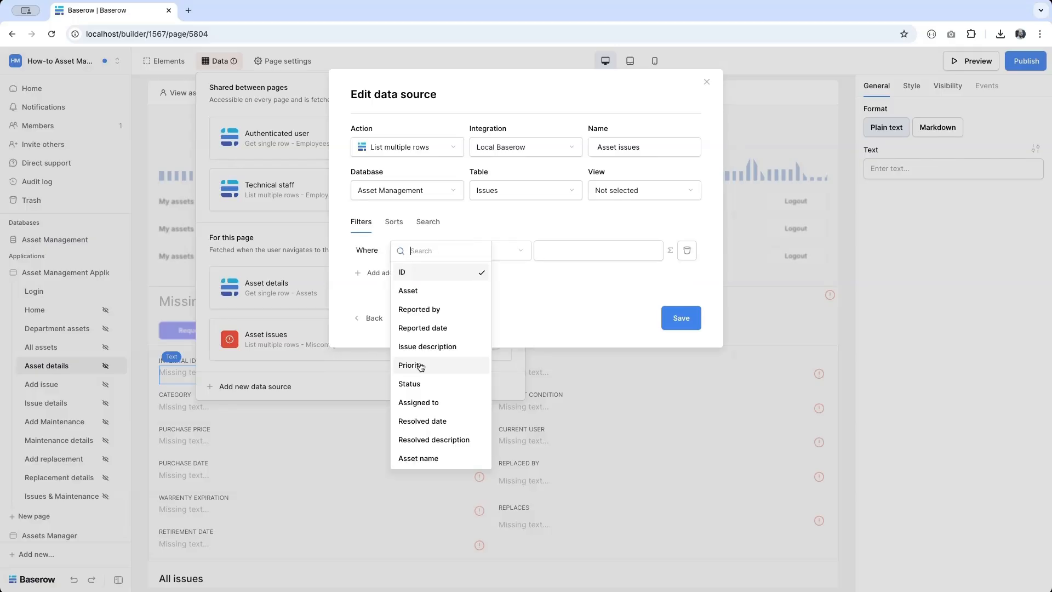
left_click(427, 291)
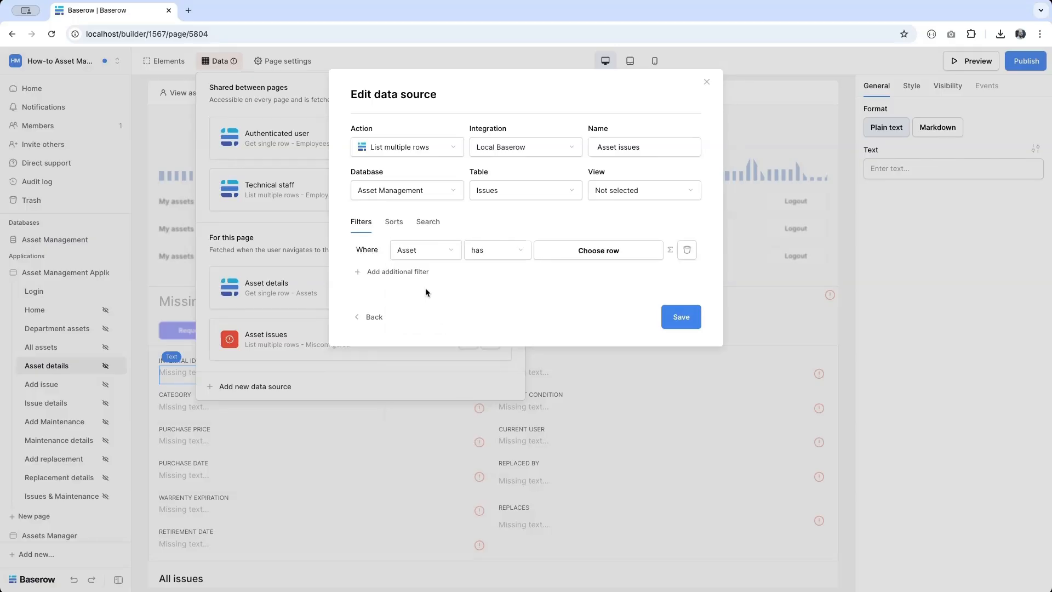
left_click(669, 249)
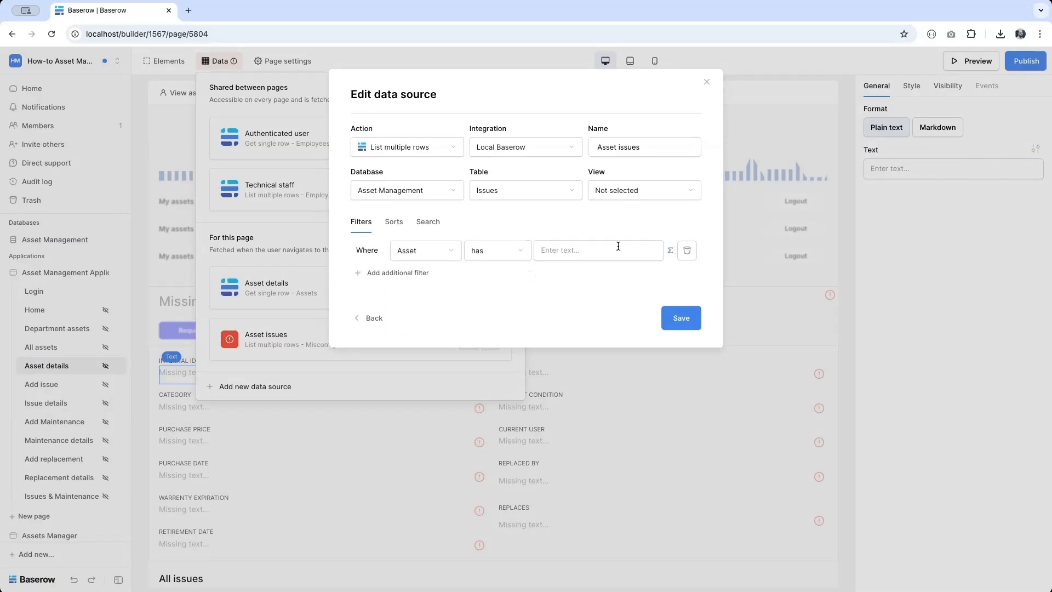
left_click(618, 248)
left_click(378, 368)
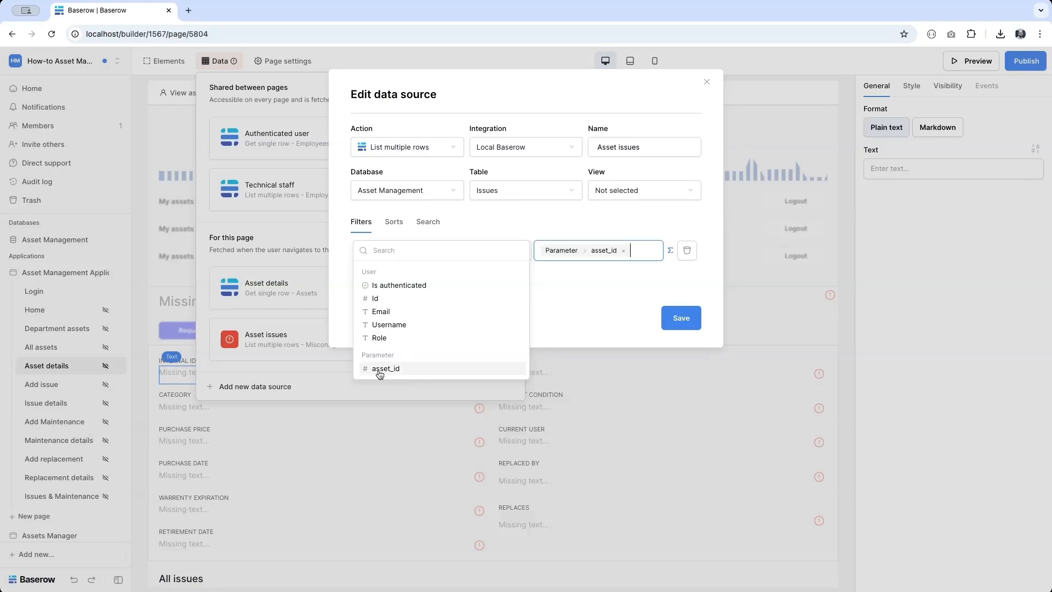
left_click(688, 319)
left_click(687, 320)
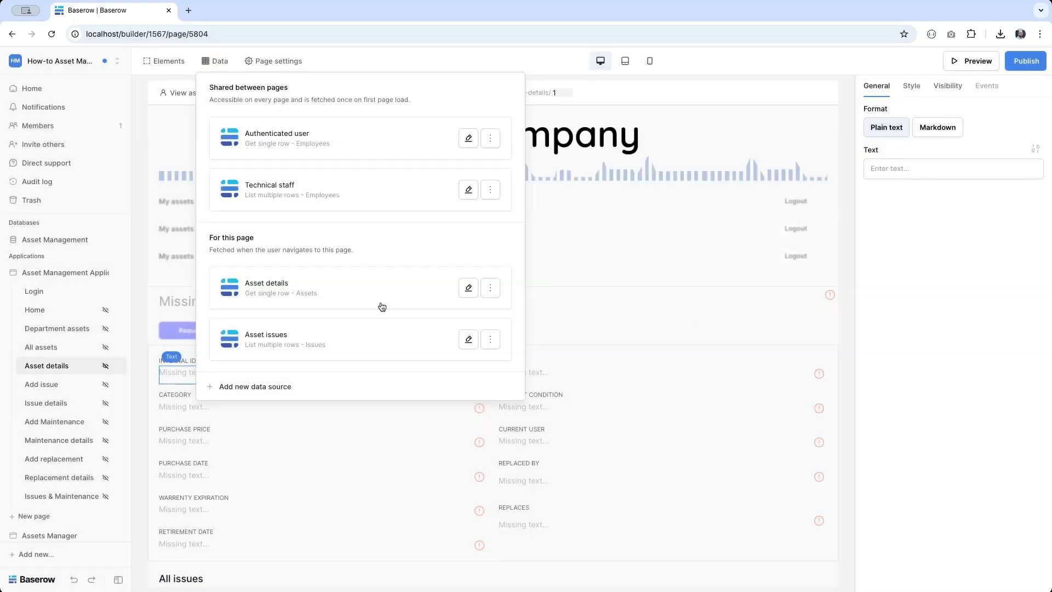
- Bind the page's title heading to the asset's Name from Asset details
left_click(566, 308)
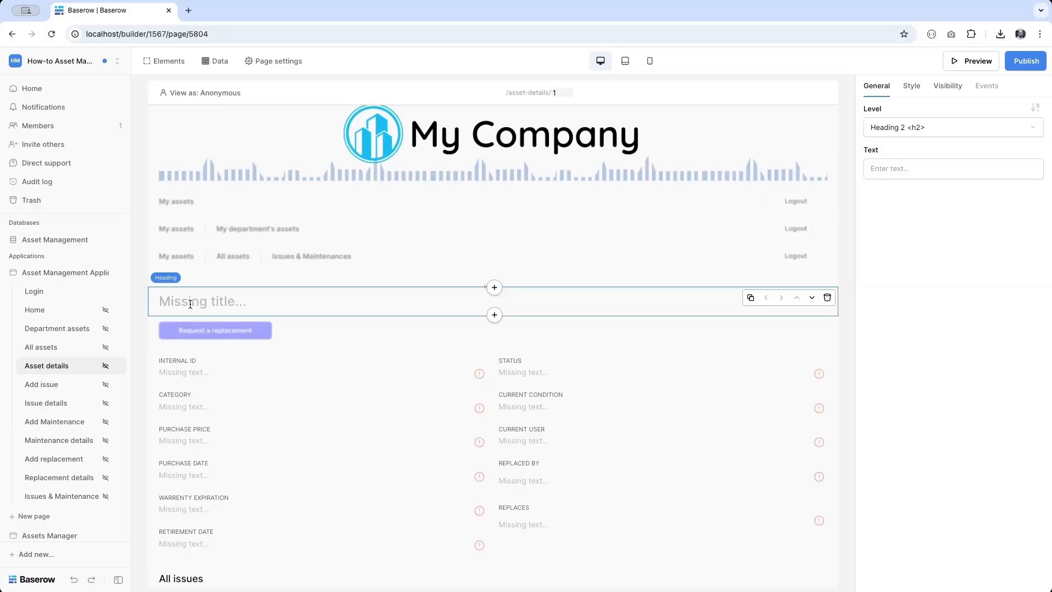
left_click(907, 169)
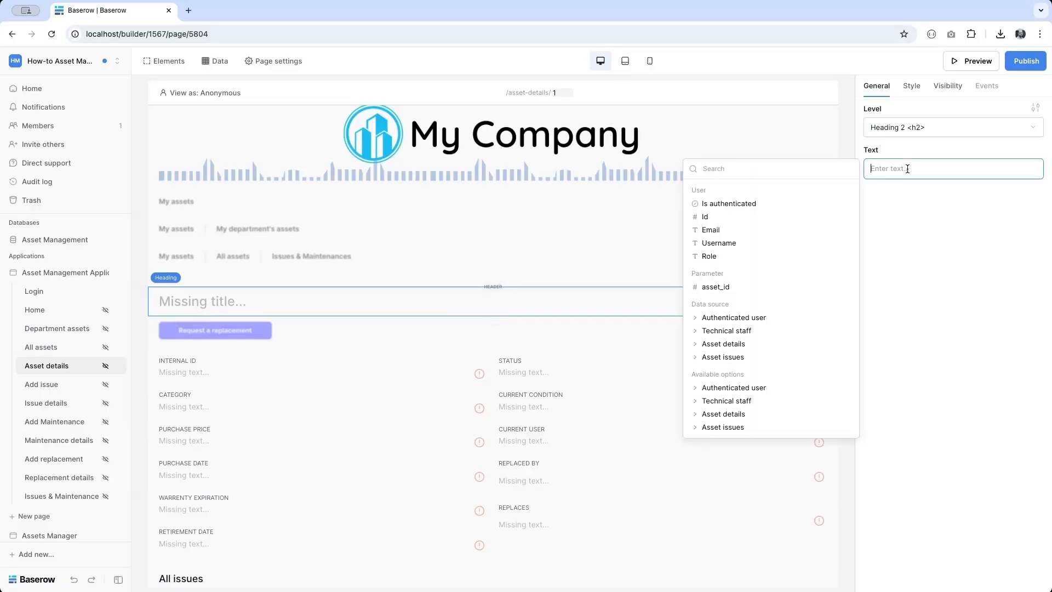
left_click(736, 344)
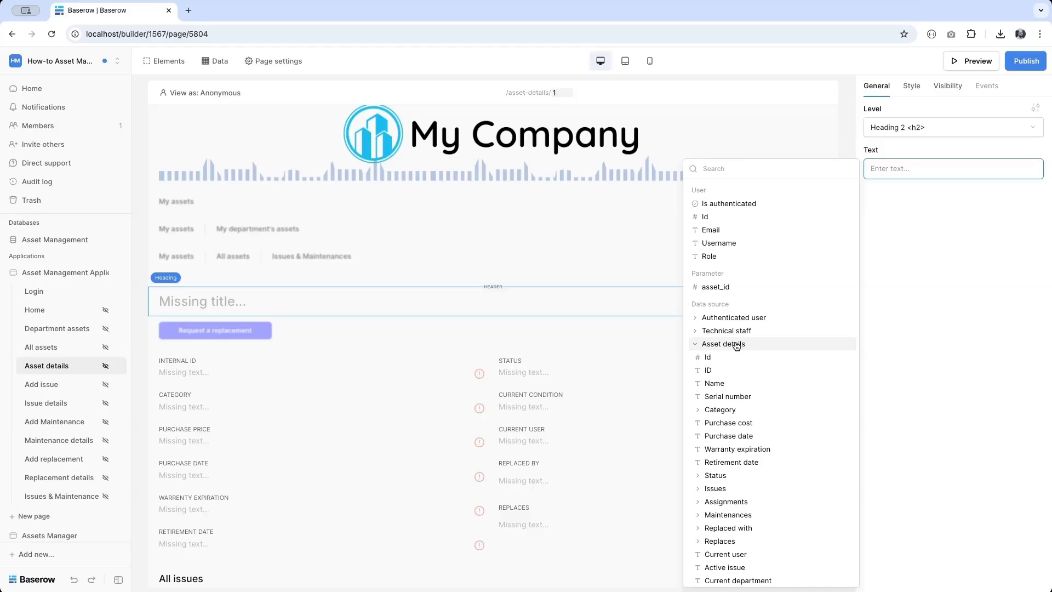
left_click(724, 382)
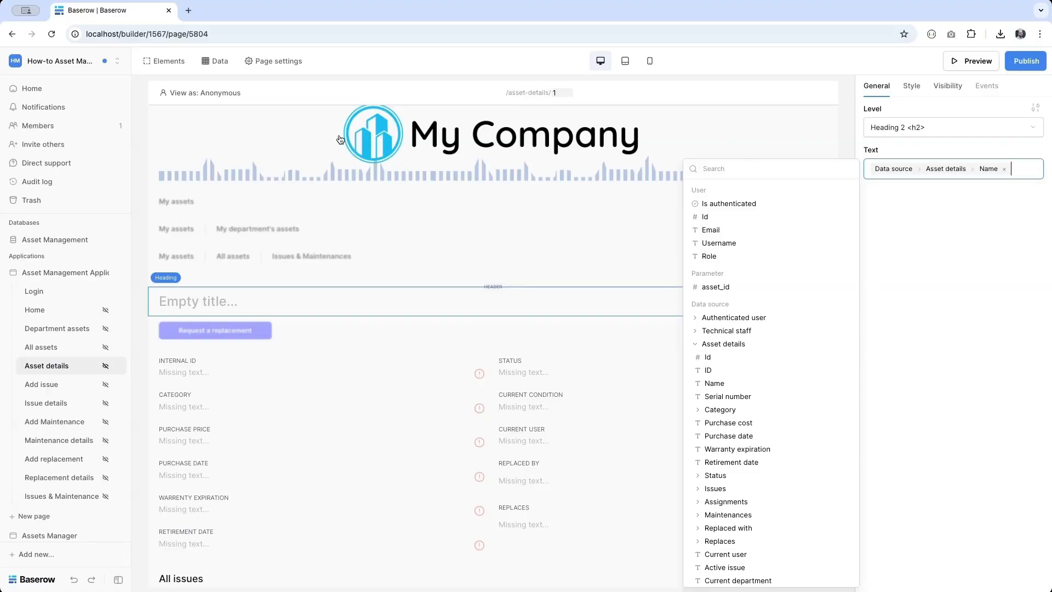
- Open the Assets table and expand the application's page list in the sidebar
left_click(53, 239)
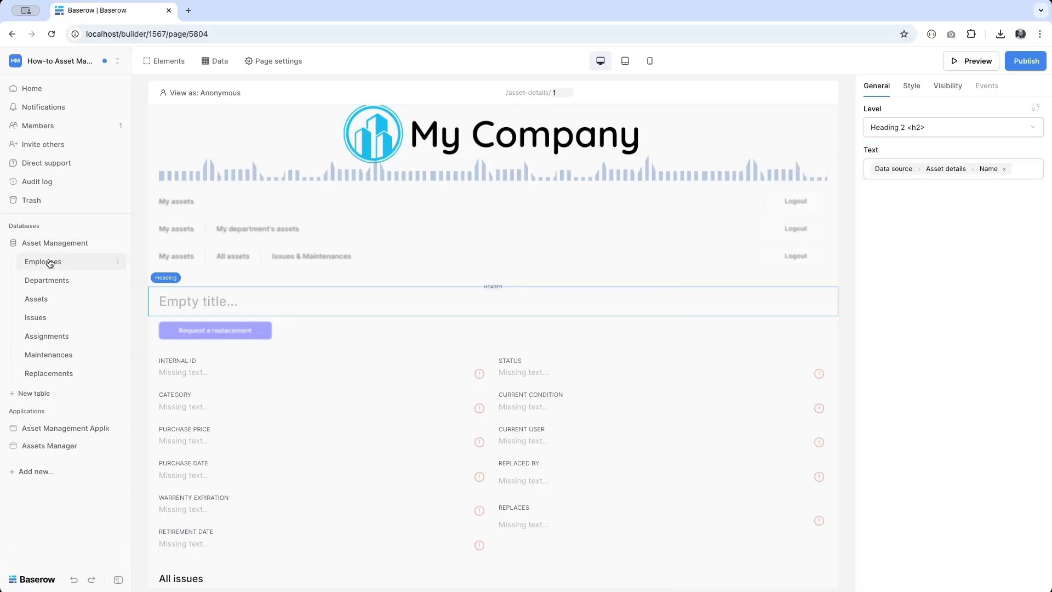
left_click(41, 303)
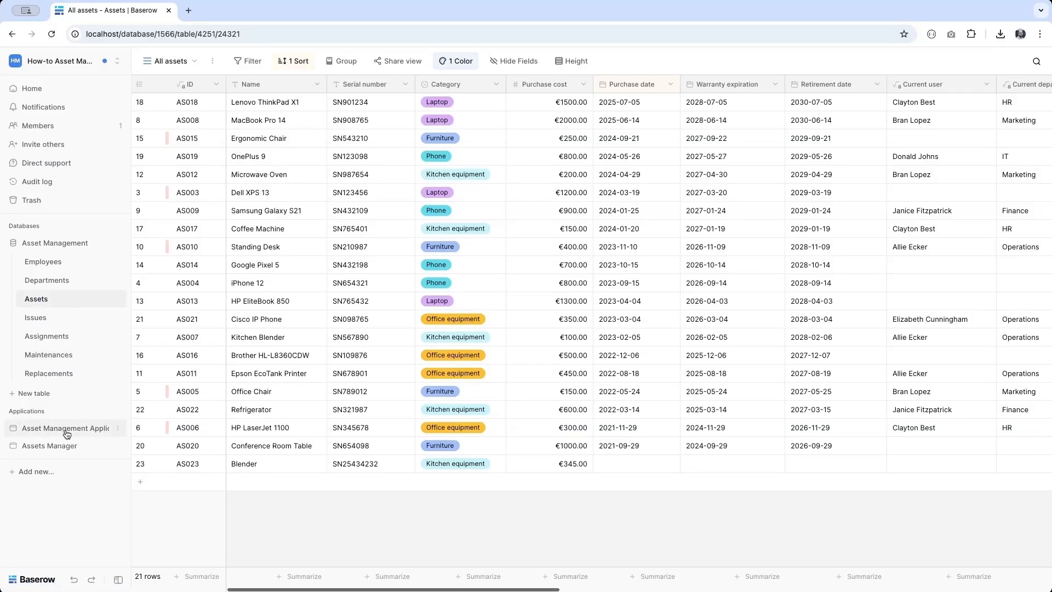
left_click(61, 445)
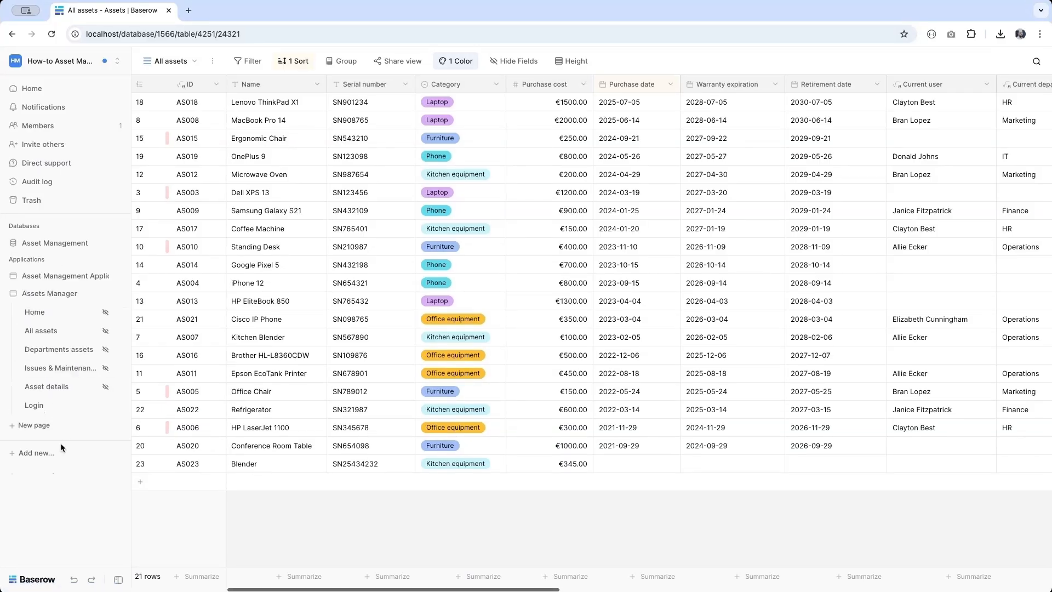
left_click(60, 279)
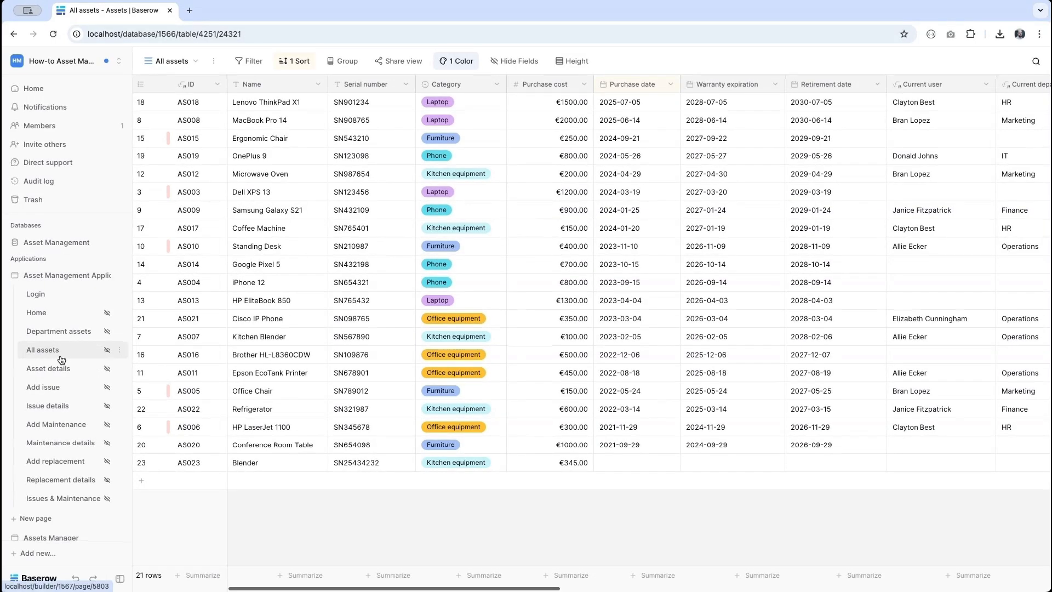
- Preview asset id 3 and make the heading read Name (ID - Serial number)
left_click(58, 377)
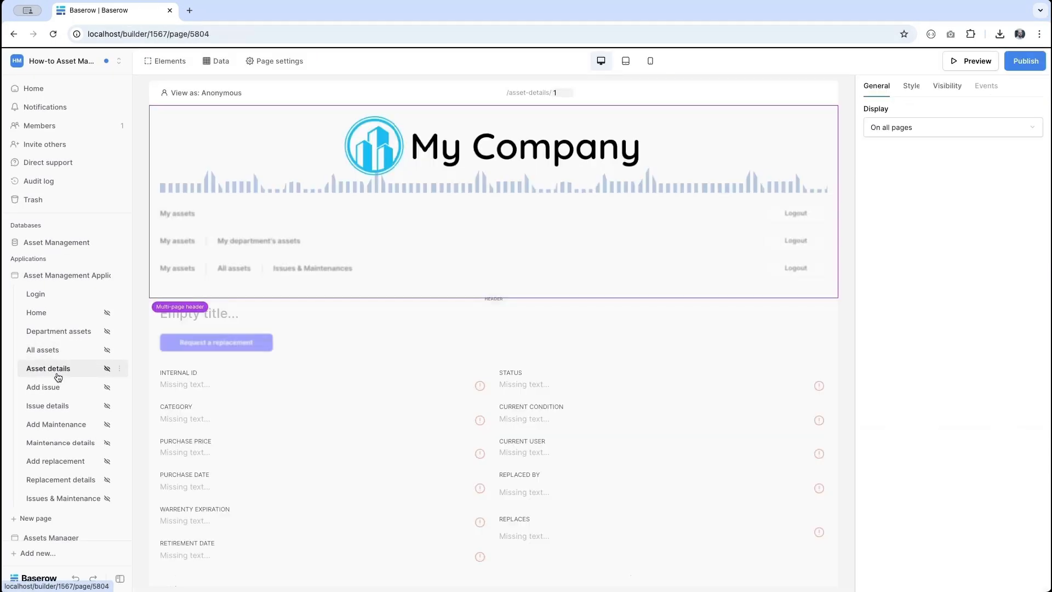
left_click(203, 314)
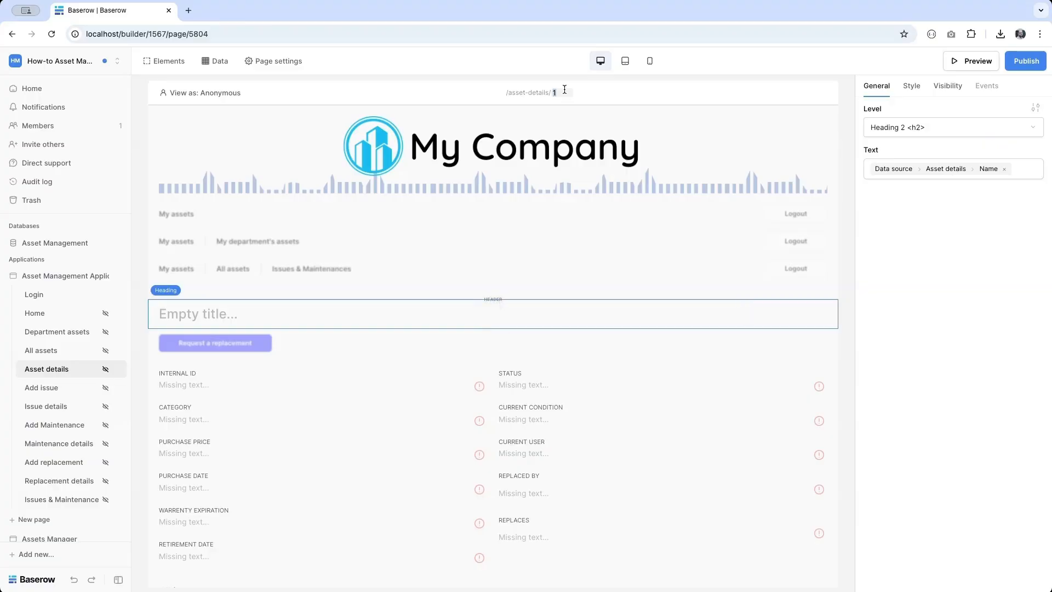
type("3")
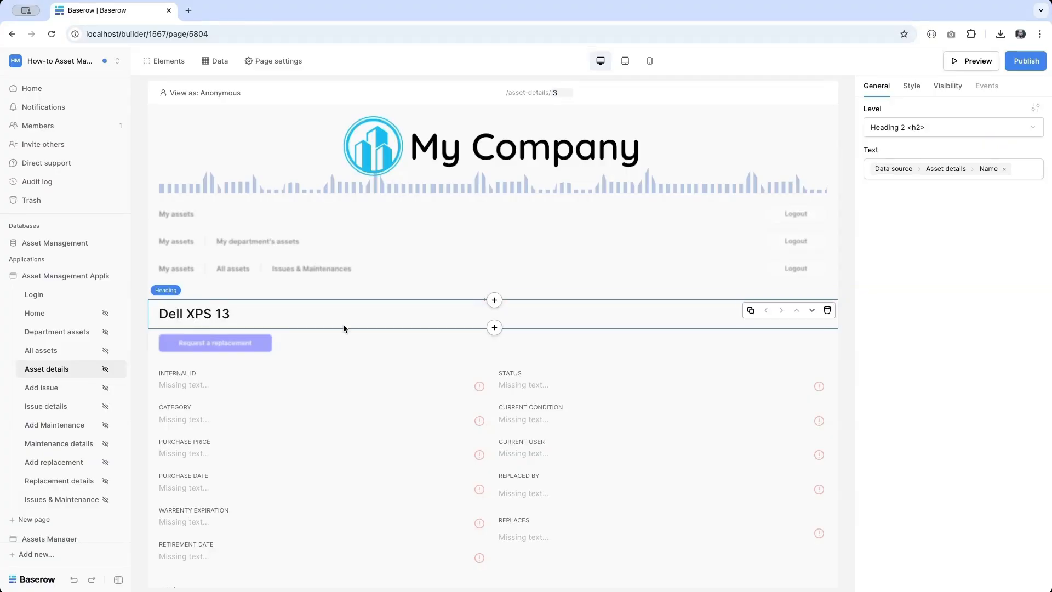
left_click(1034, 175)
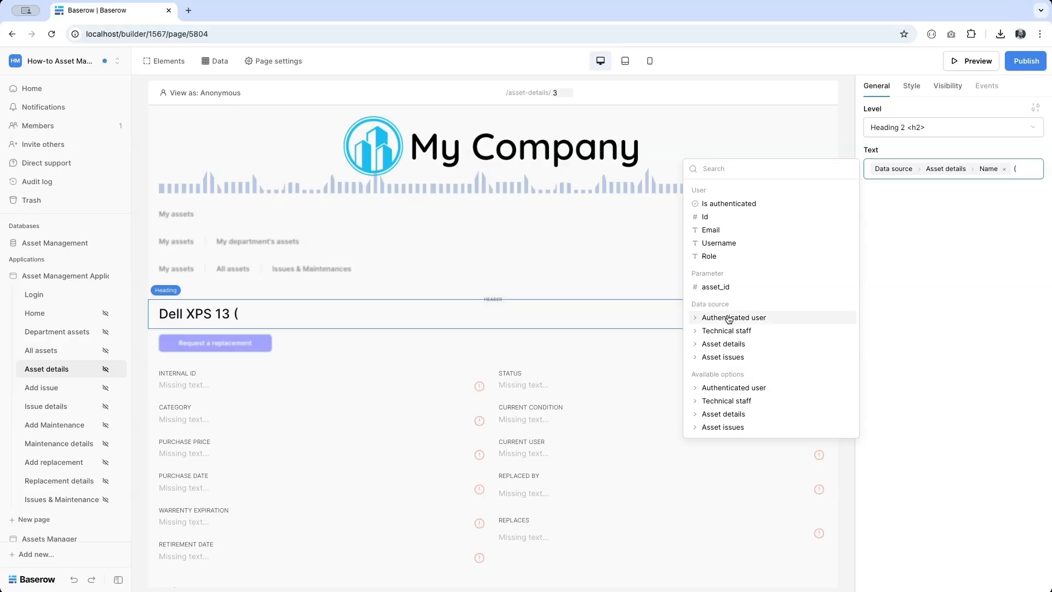
left_click(723, 344)
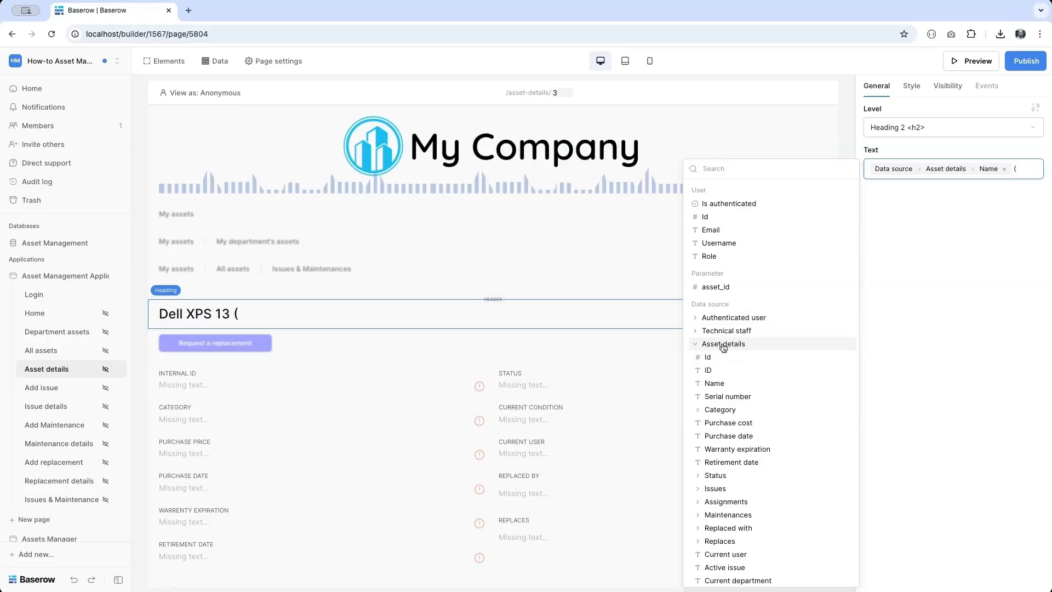
left_click(722, 376)
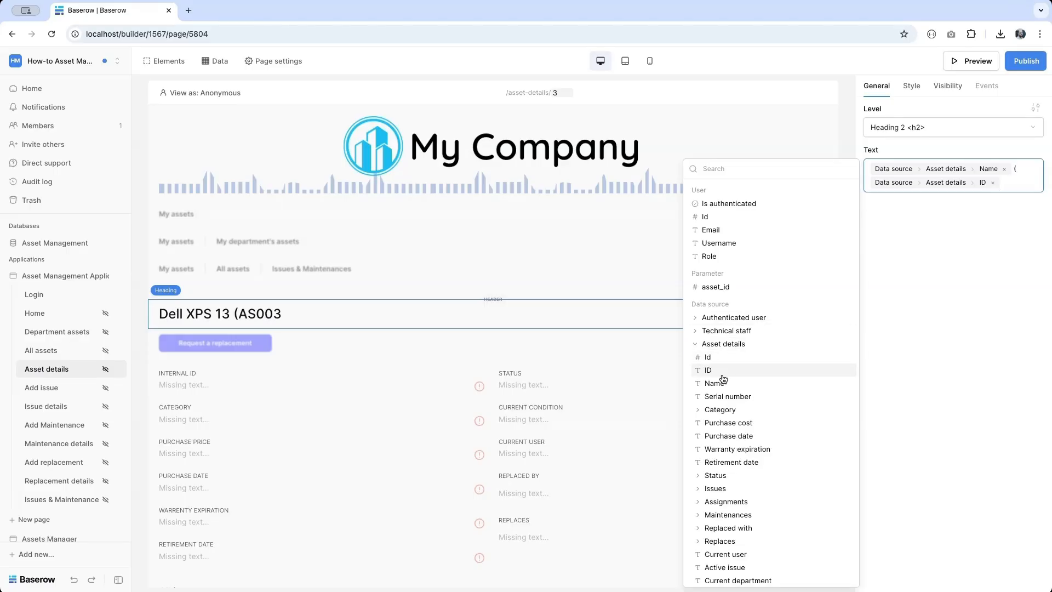
type("-")
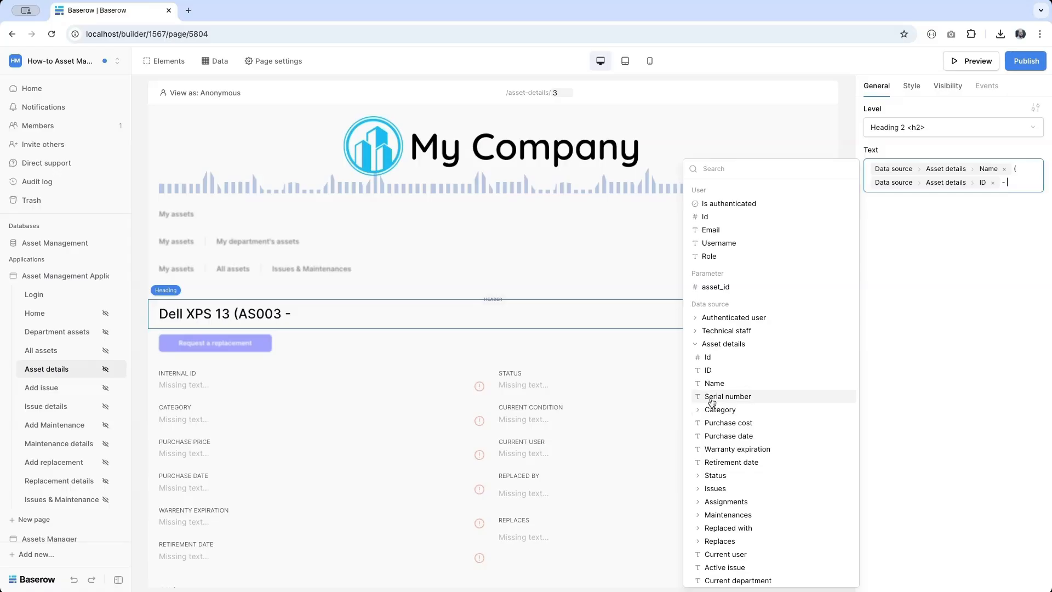
left_click(712, 399)
type(")")
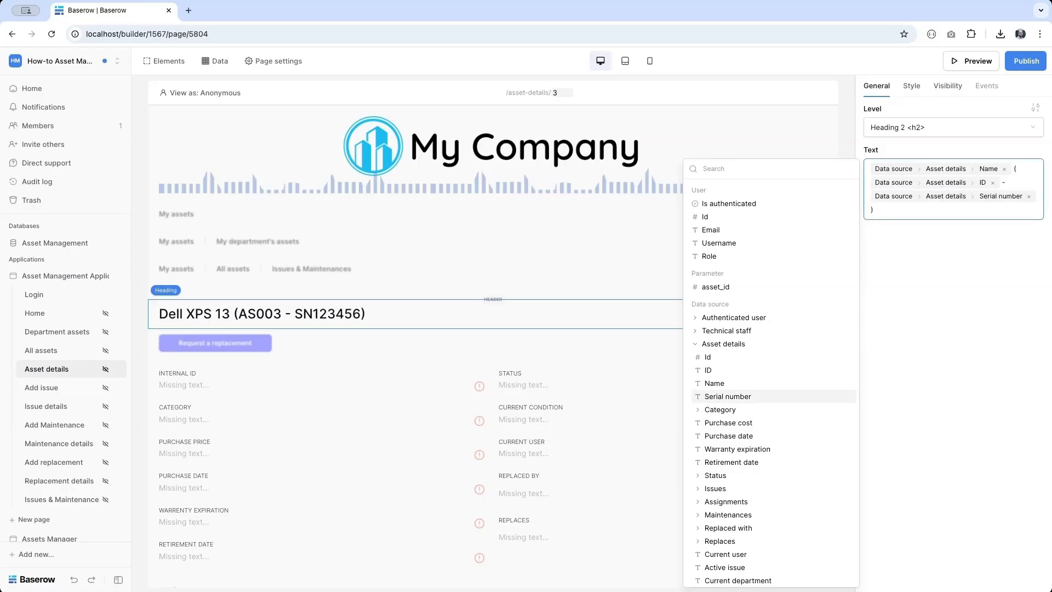
- Bind the INTERNAL ID value to the asset's ID and CATEGORY to the category name
left_click(193, 385)
left_click(881, 174)
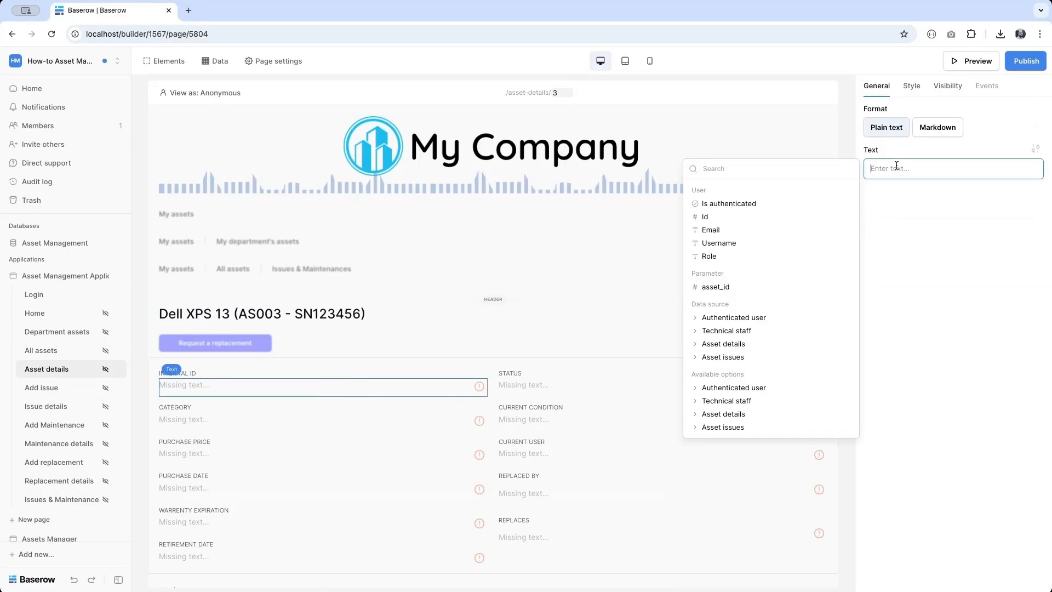
left_click(731, 344)
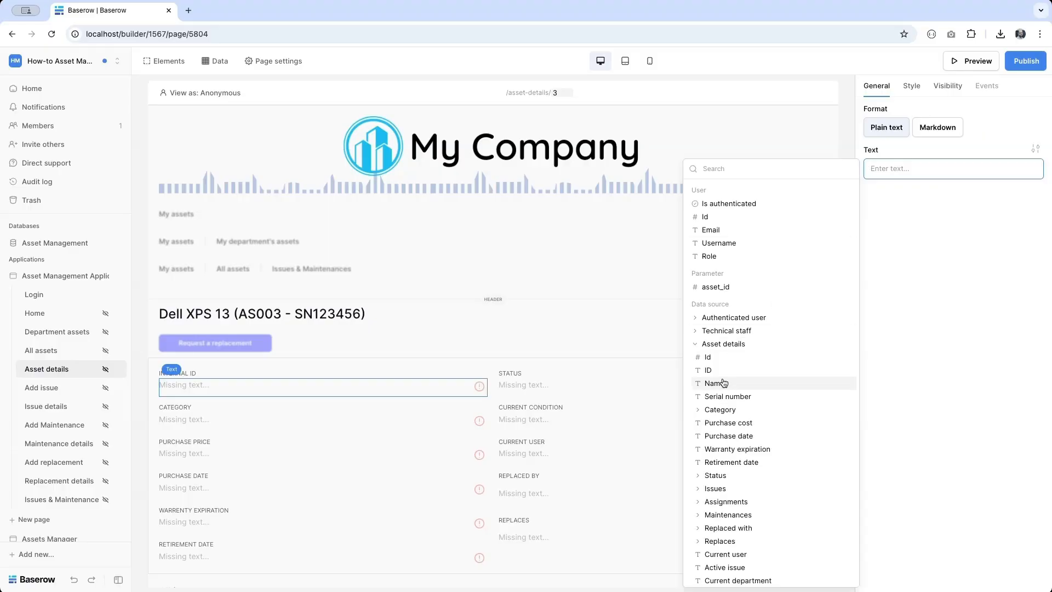
left_click(712, 371)
left_click(209, 407)
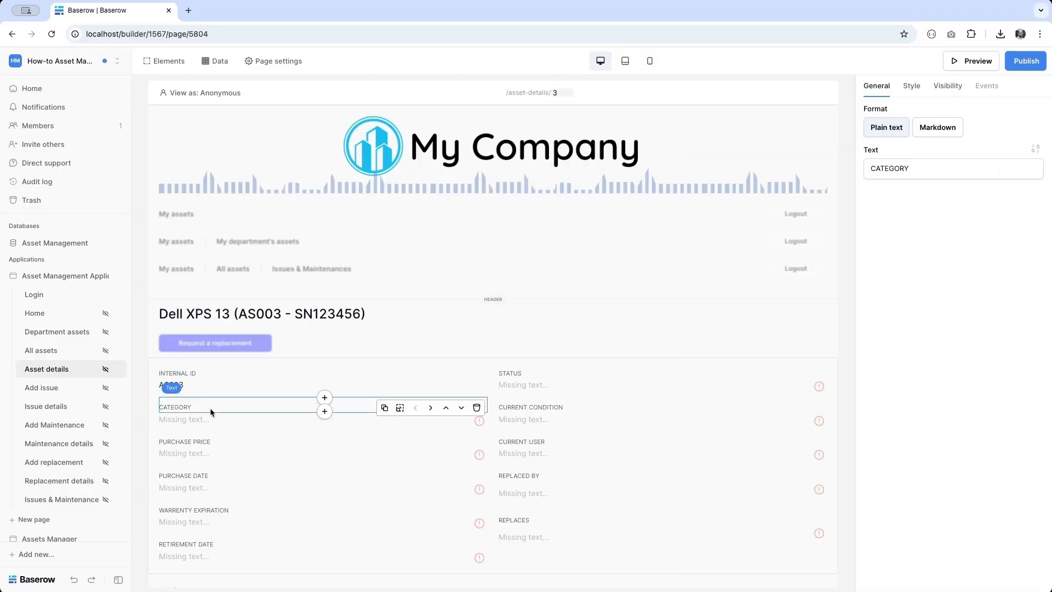
left_click(198, 419)
left_click(933, 168)
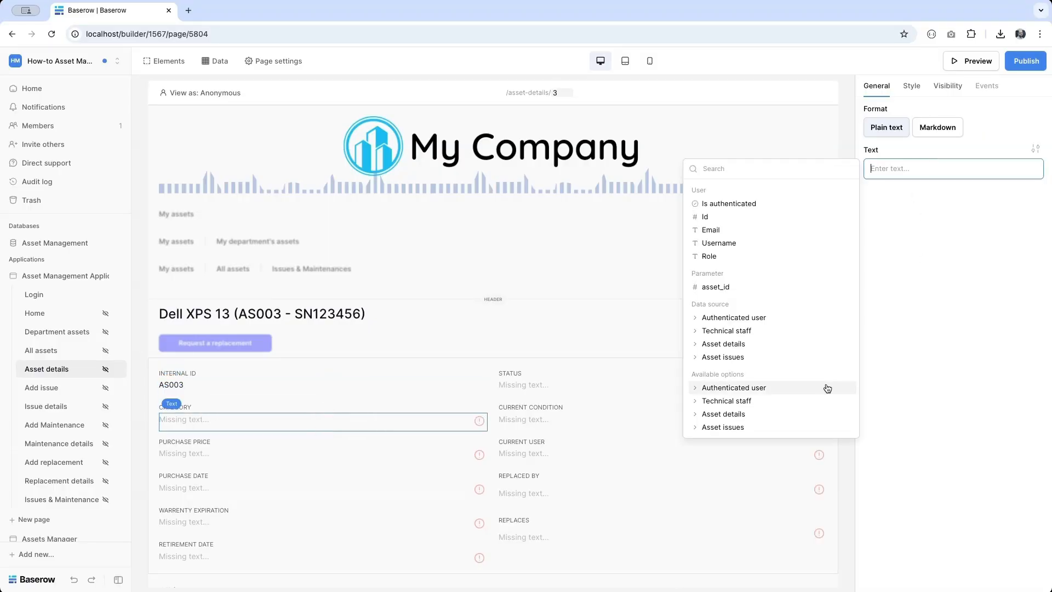
left_click(723, 344)
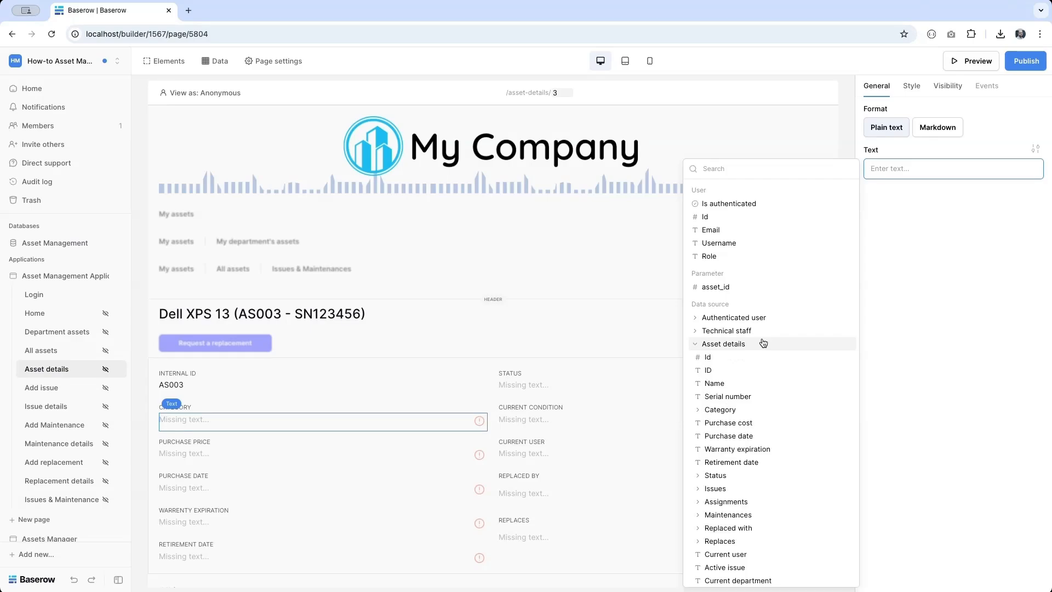
left_click(731, 410)
left_click(718, 435)
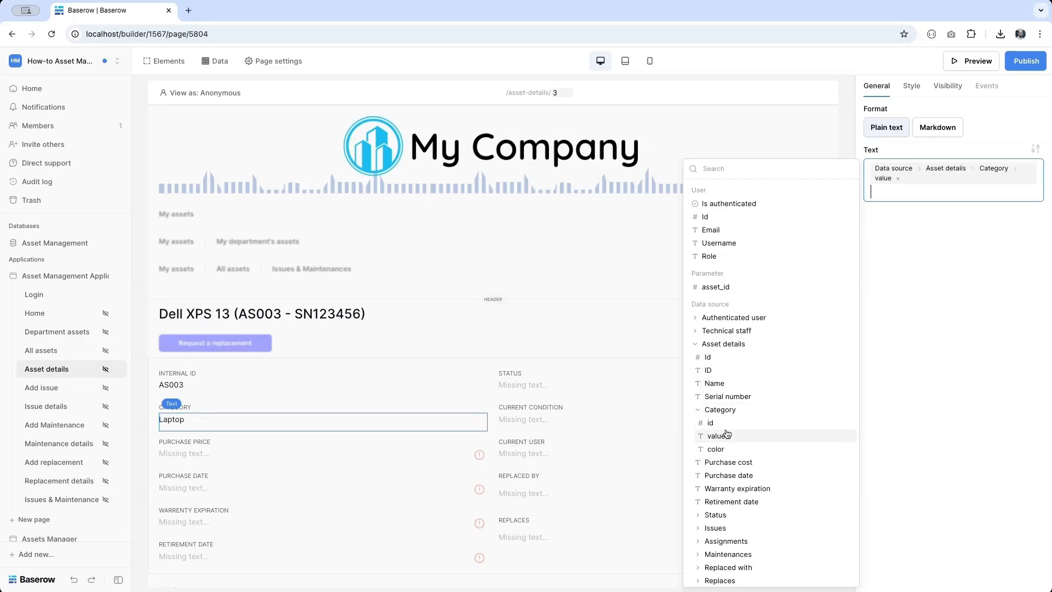
- Show the purchase cost prefixed with '€' under PURCHASE PRICE
left_click(205, 458)
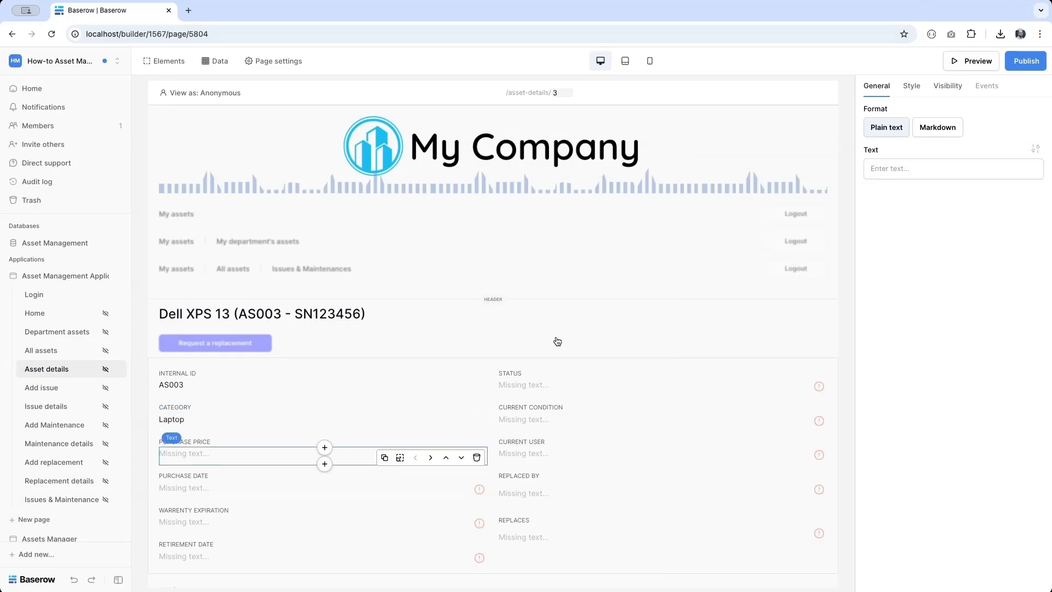
left_click(948, 171)
left_click(750, 343)
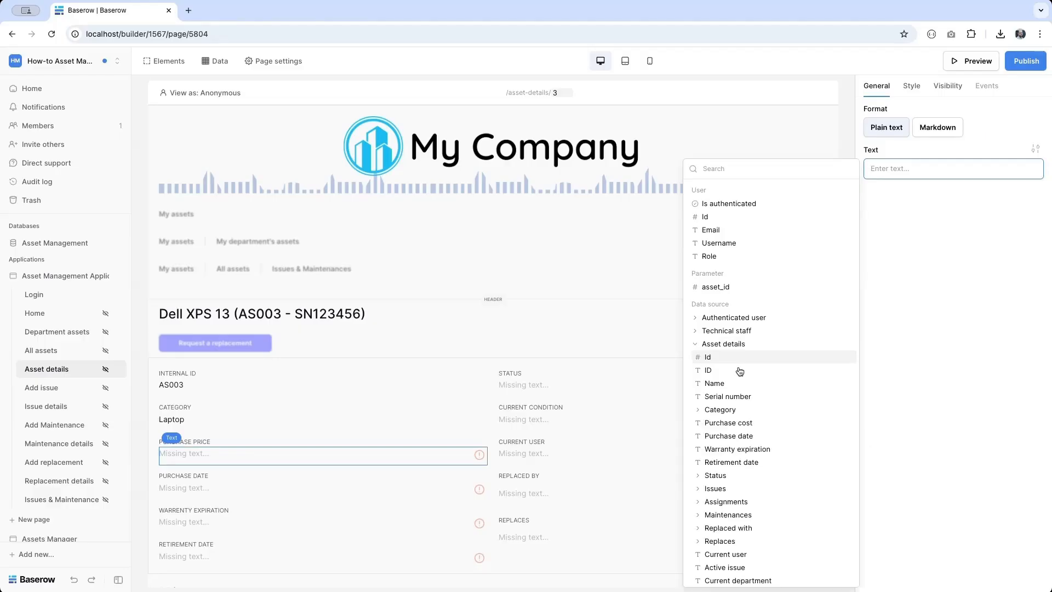
left_click(723, 424)
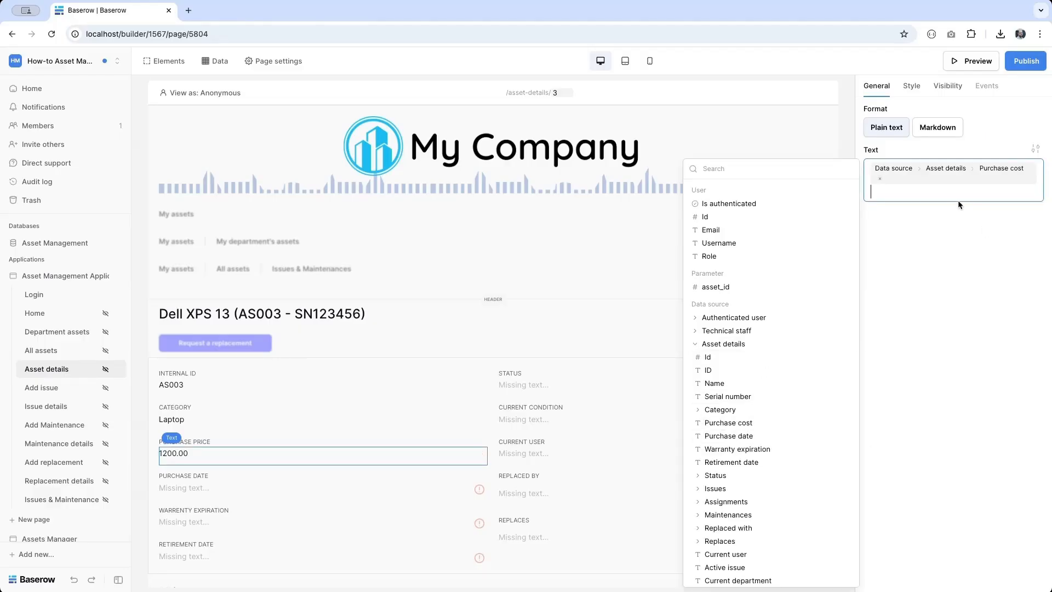
key("Up")
type("€")
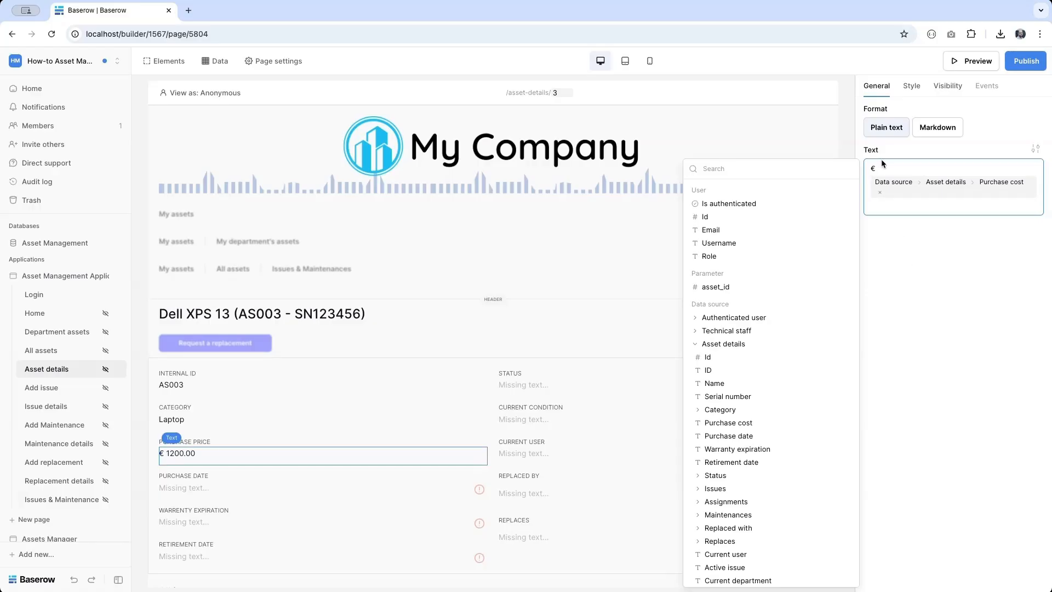
scroll(318, 499, "down", 1)
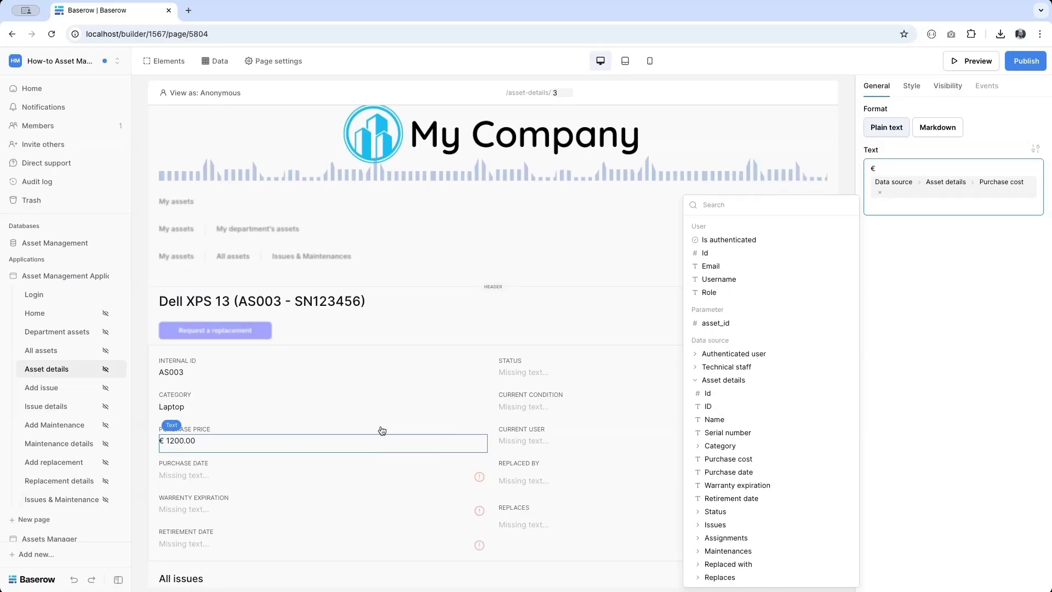
left_click(197, 576)
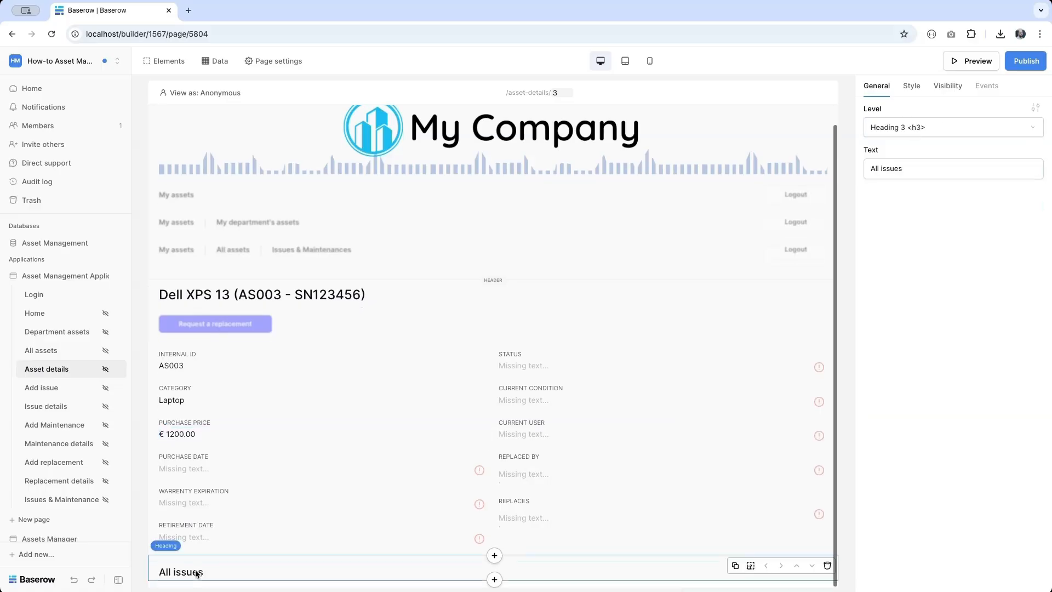
- Add a table under All issues filled from the Asset issues data source
left_click(495, 578)
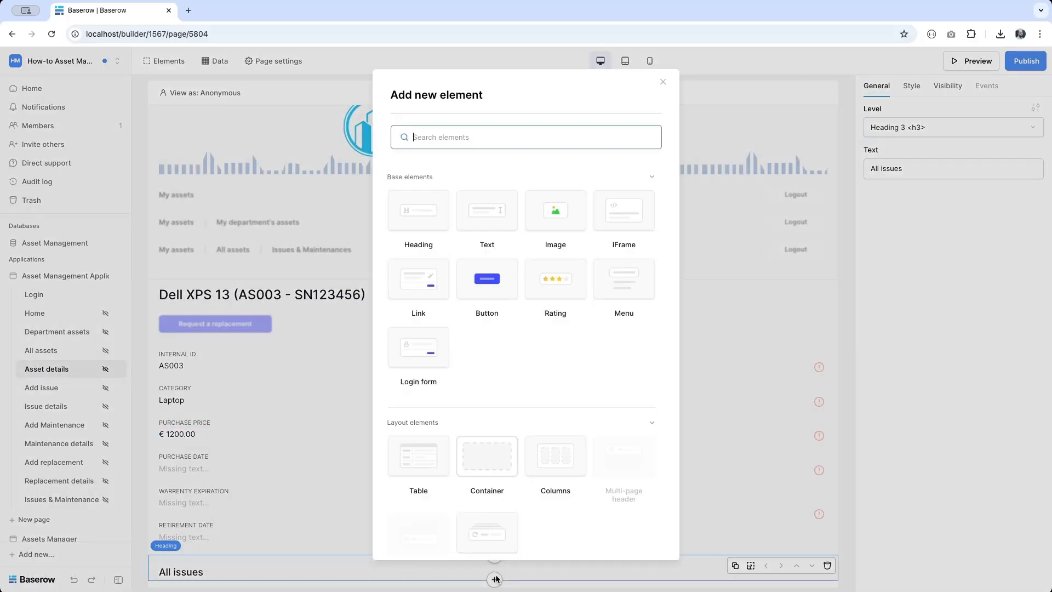
left_click(424, 457)
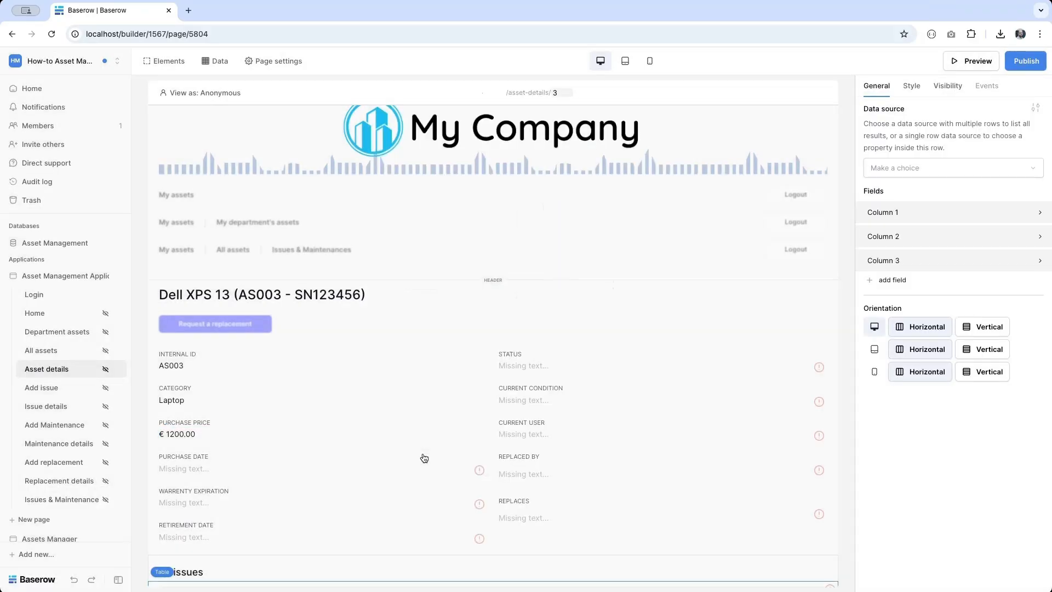
left_click(910, 177)
left_click(921, 247)
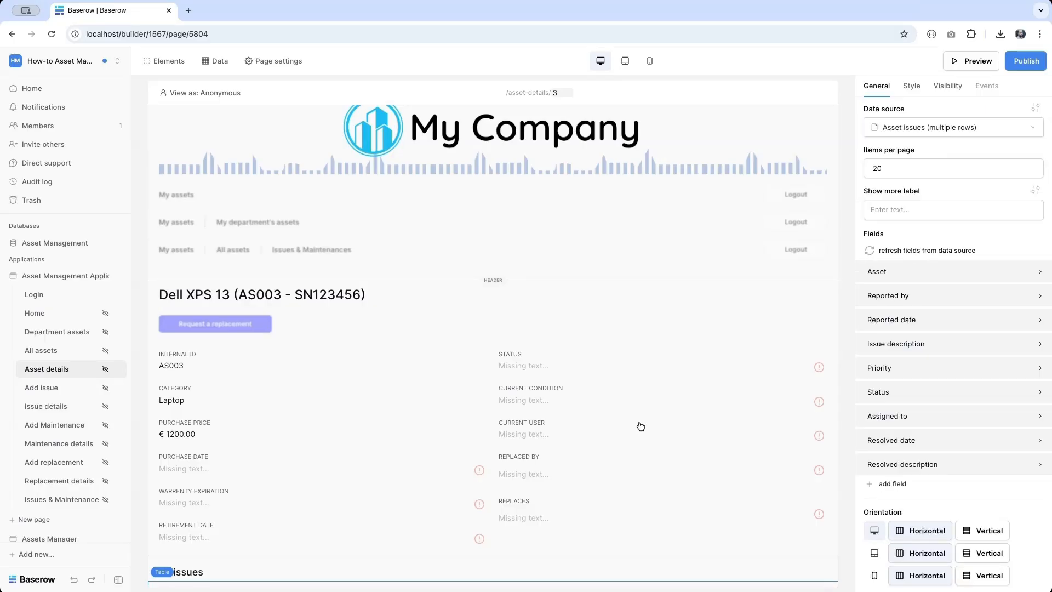
scroll(630, 433, "down", 2)
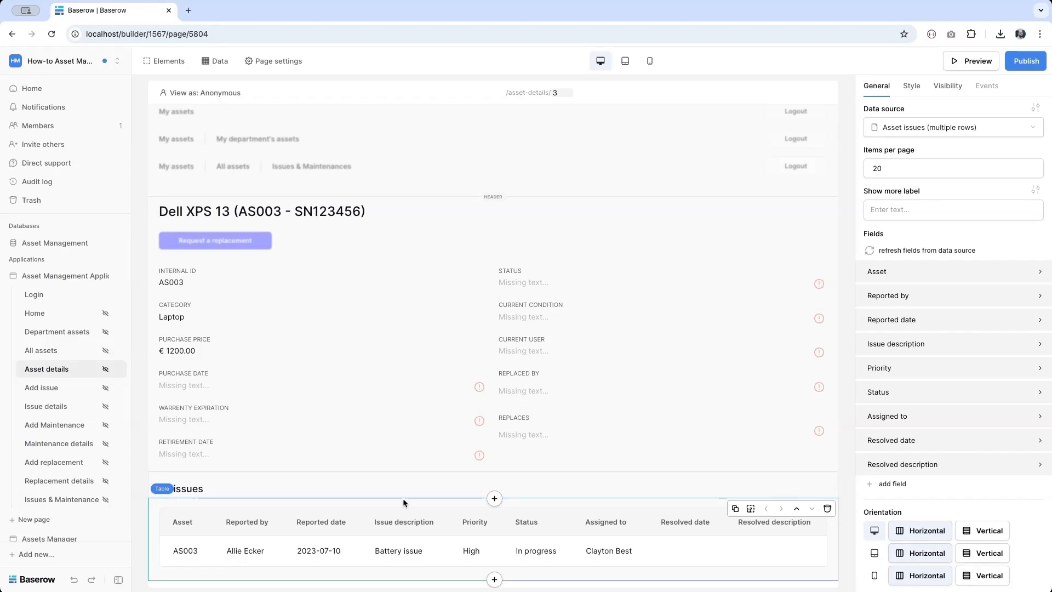
- Add an 'Issue' link column showing the issue ID as its text
left_click(892, 484)
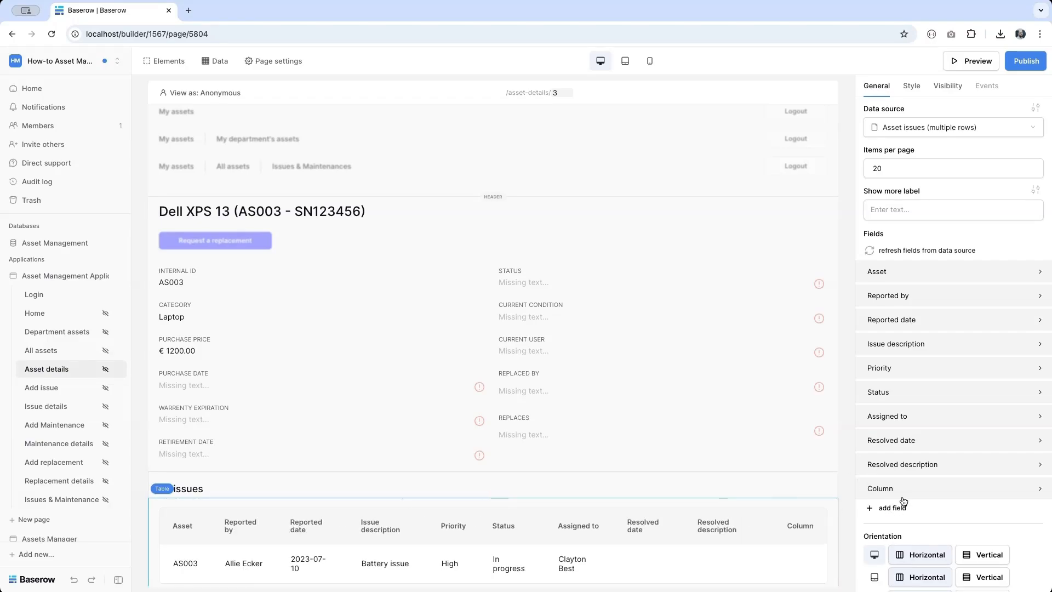
left_click(899, 491)
double_click(952, 520)
type("Issue")
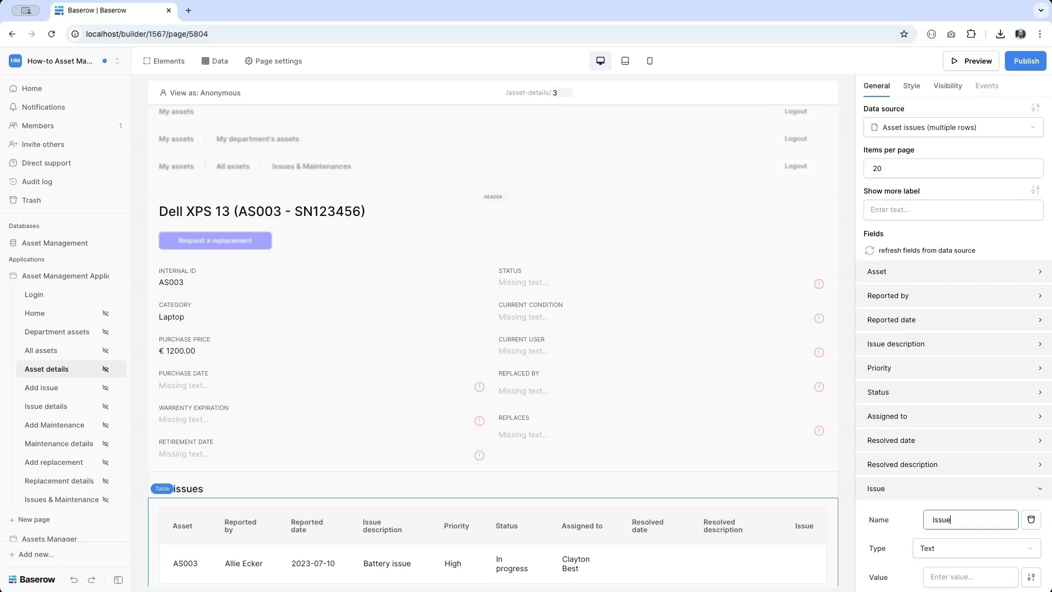
scroll(952, 519, "down", 5)
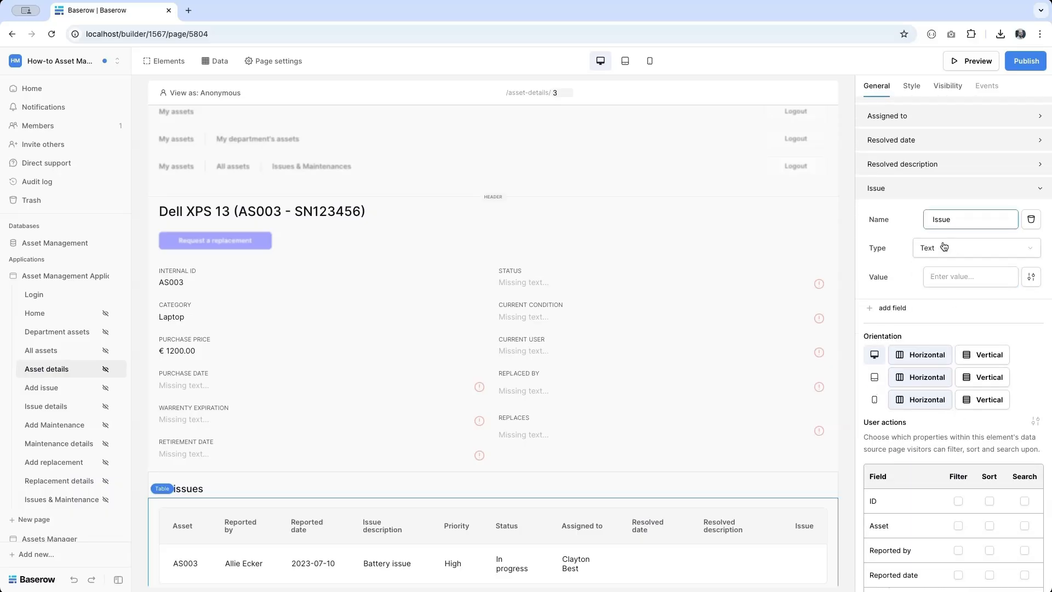
left_click(945, 248)
left_click(926, 307)
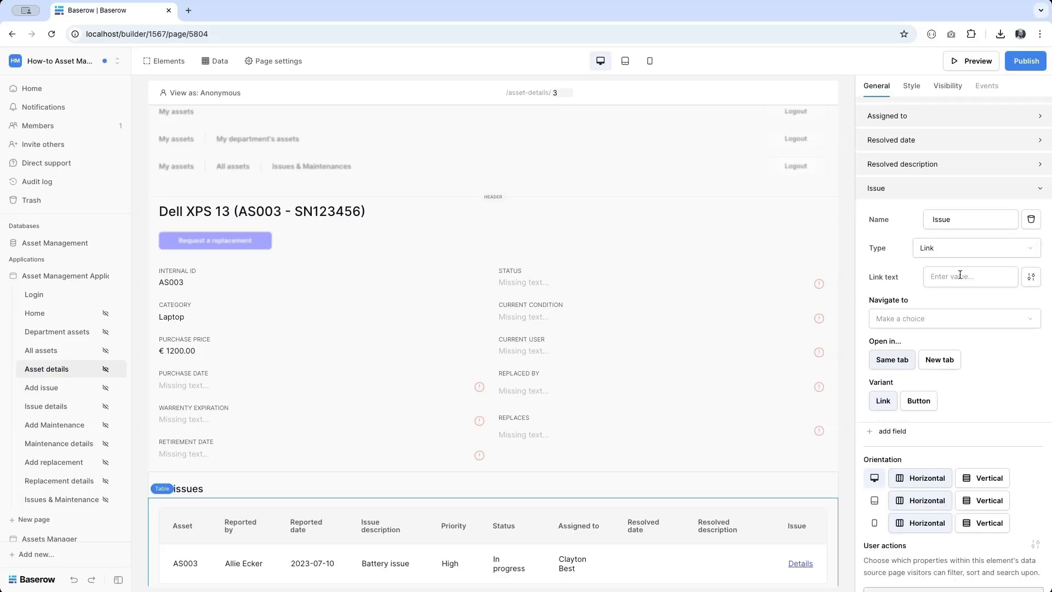
left_click(959, 276)
left_click(822, 421)
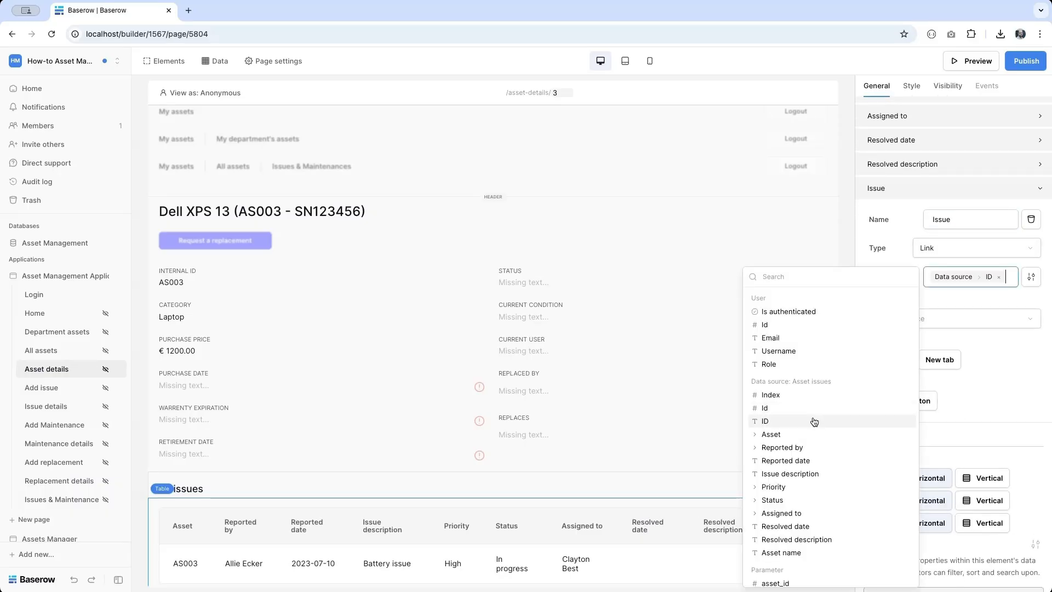
- Make the Issue link go to Issue details with issue_id = the row's Id
left_click(954, 328)
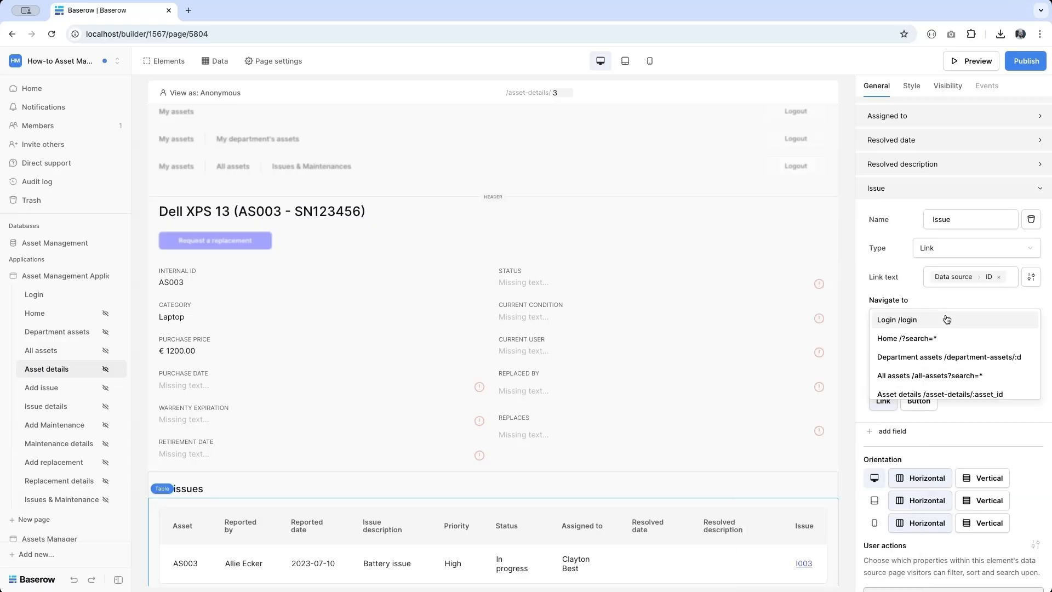
scroll(938, 366, "down", 2)
left_click(926, 355)
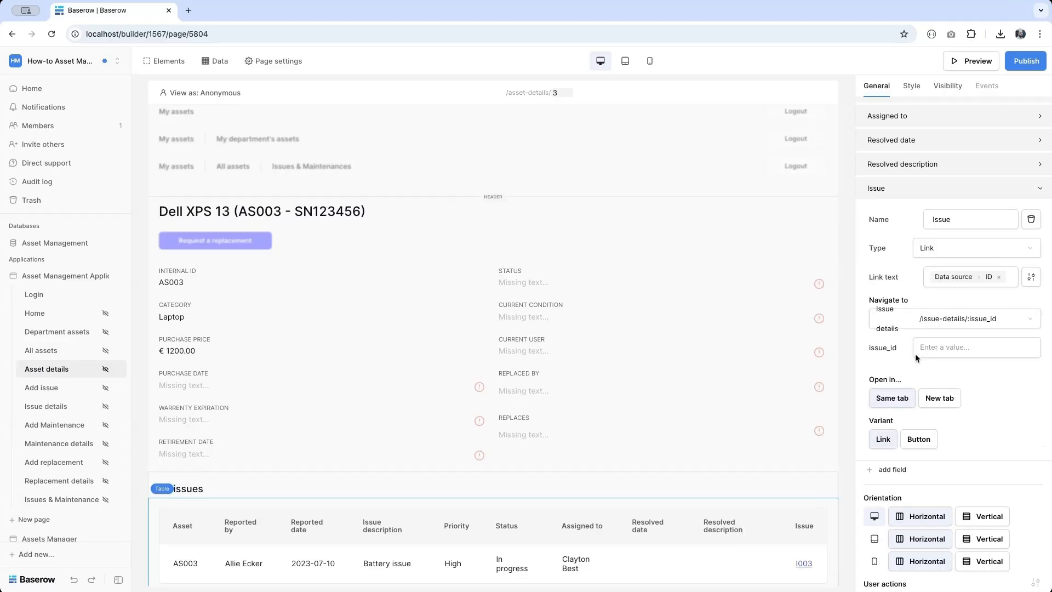
left_click(932, 349)
left_click(814, 478)
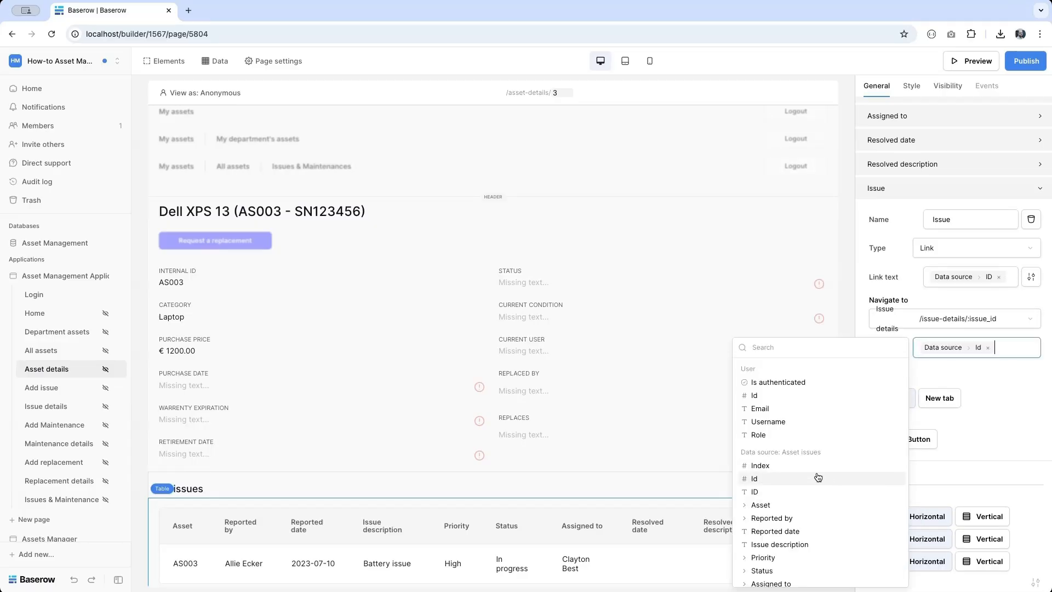
left_click(914, 216)
- Move the Issue field to the top of the column list
scroll(913, 213, "up", 2)
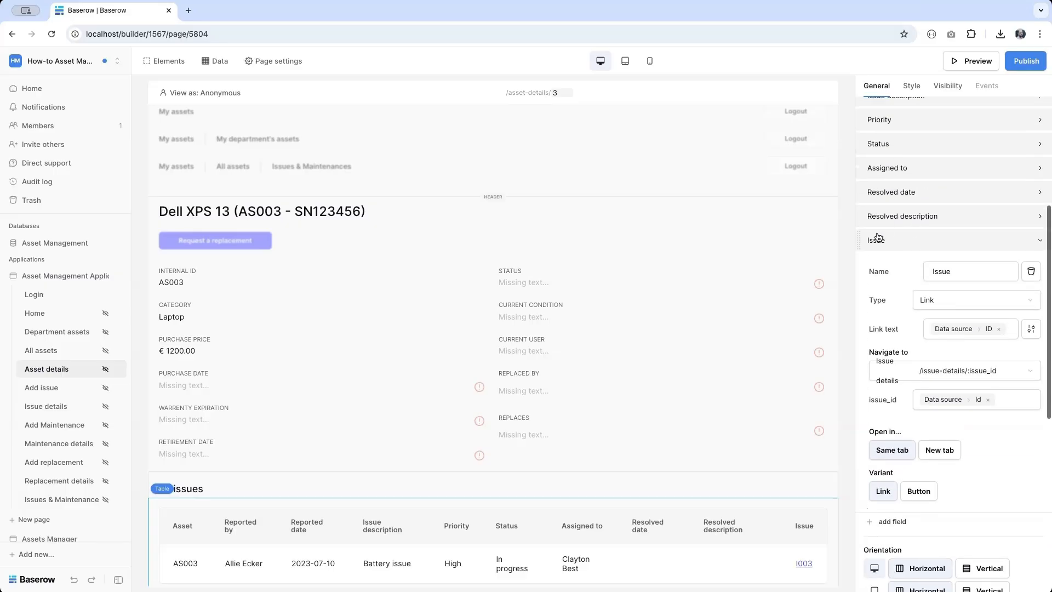
left_click_drag(857, 240, 862, 154)
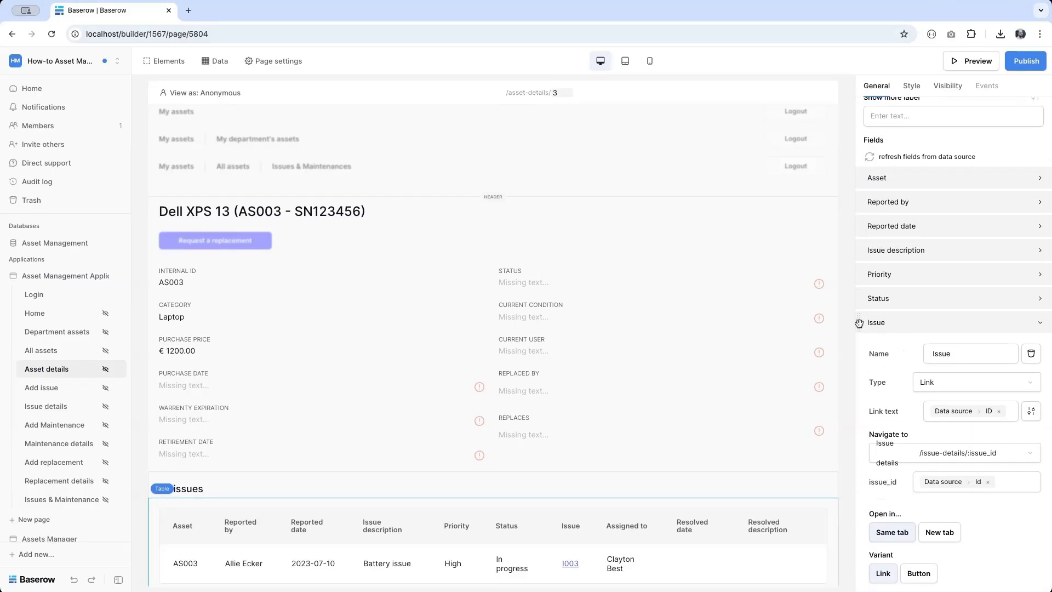
left_click_drag(858, 323, 861, 176)
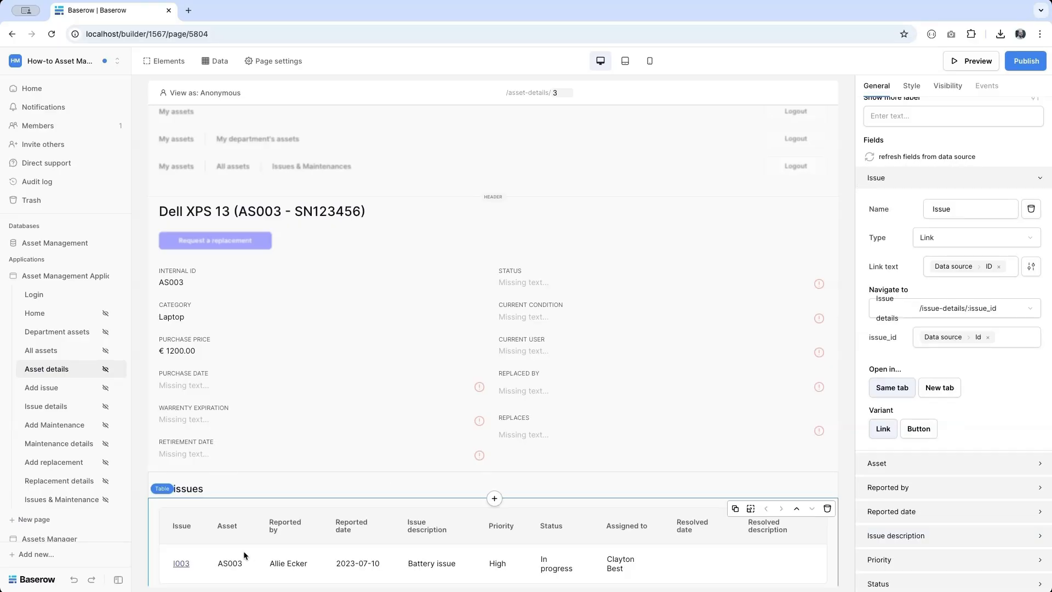
- Add a left-aligned button link labelled '+ Add a new issue' under All issues
left_click(290, 484)
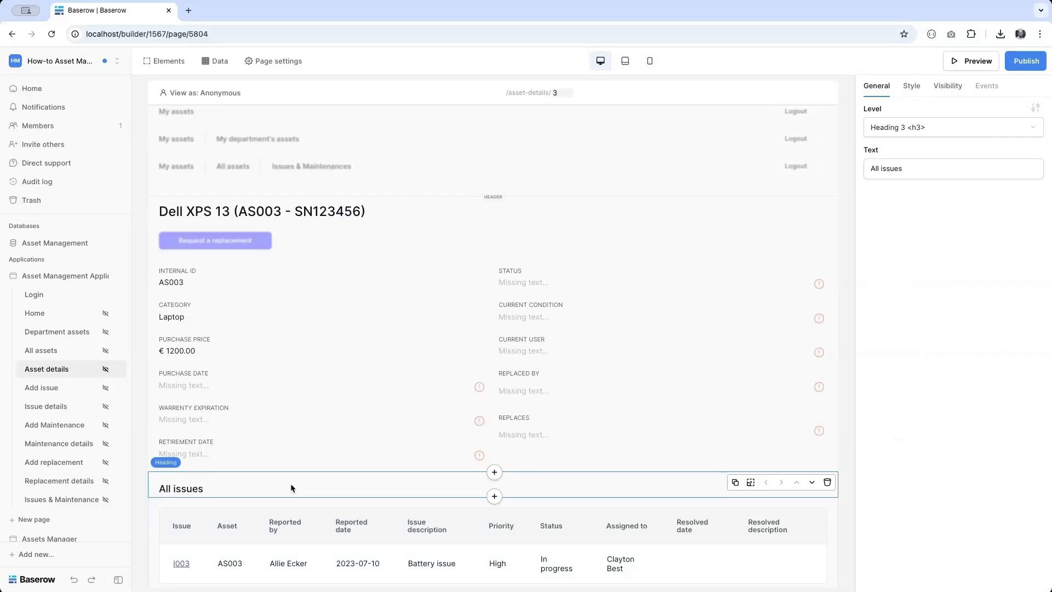
left_click(495, 497)
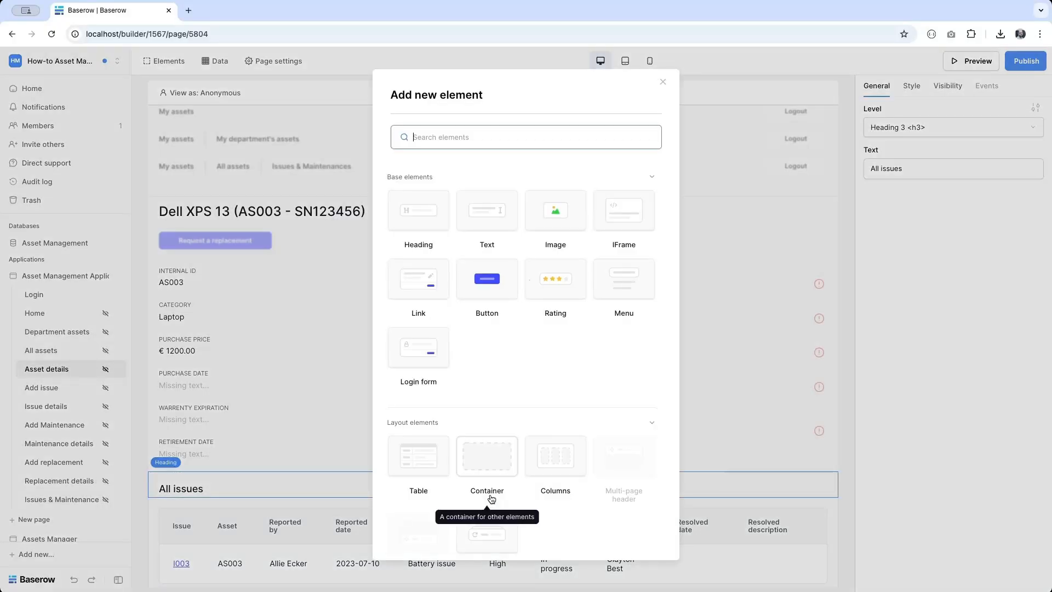
left_click(418, 296)
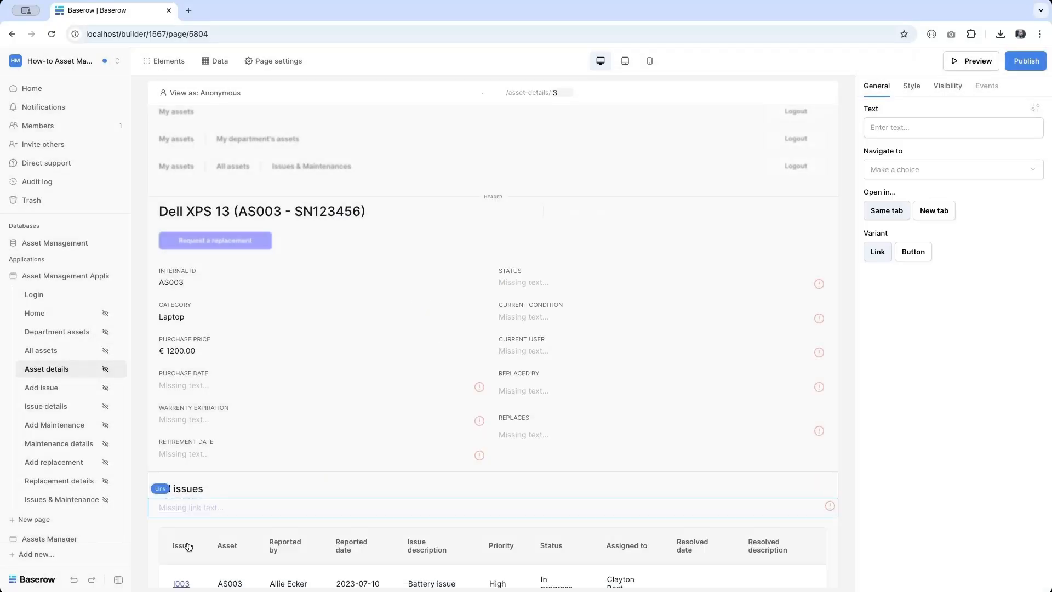
left_click(920, 252)
left_click(1035, 107)
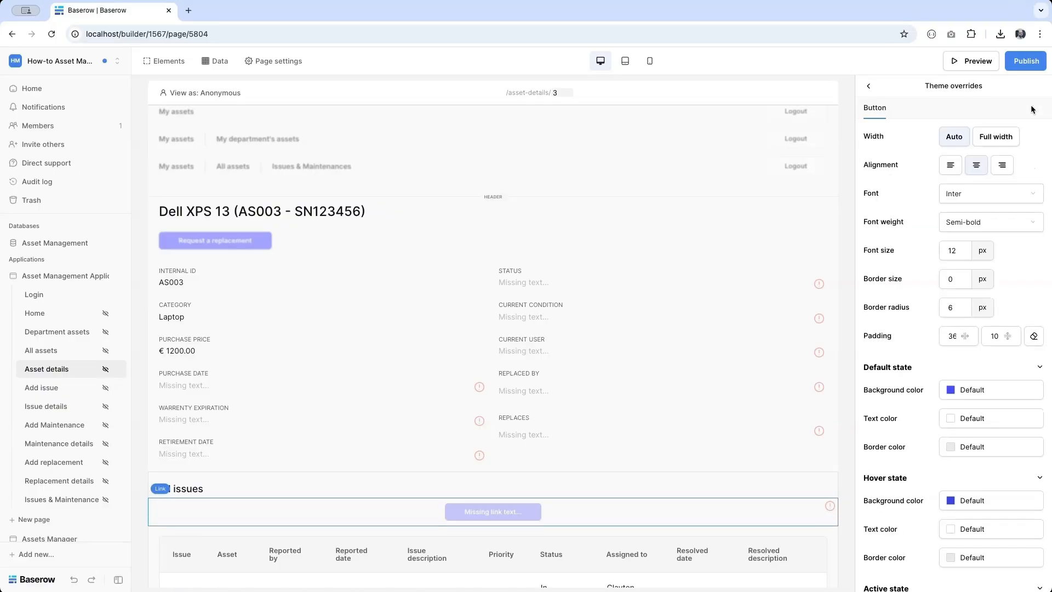
left_click(951, 168)
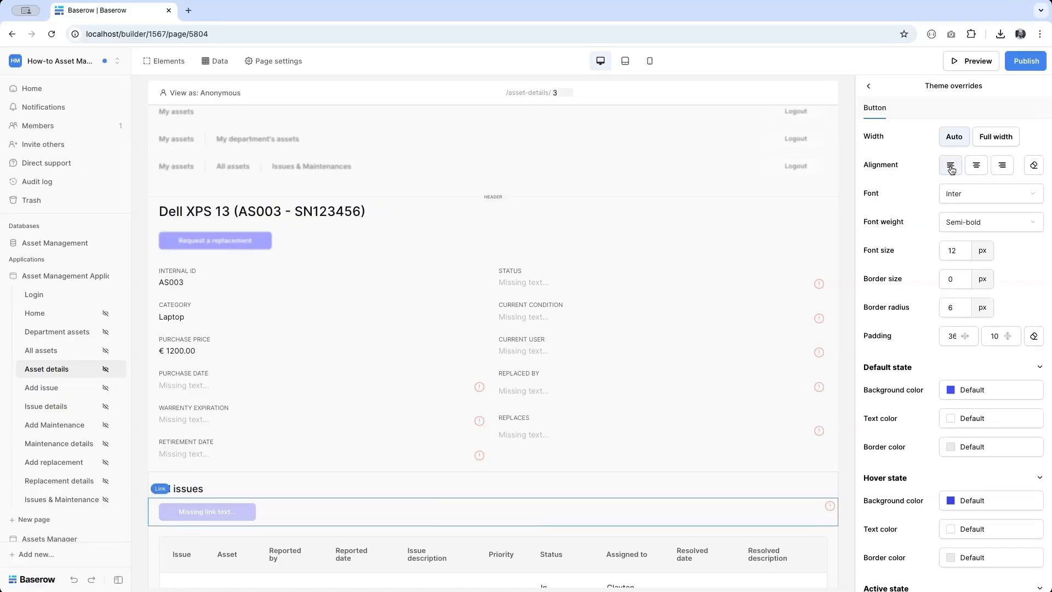
left_click(868, 87)
left_click(932, 128)
type("+")
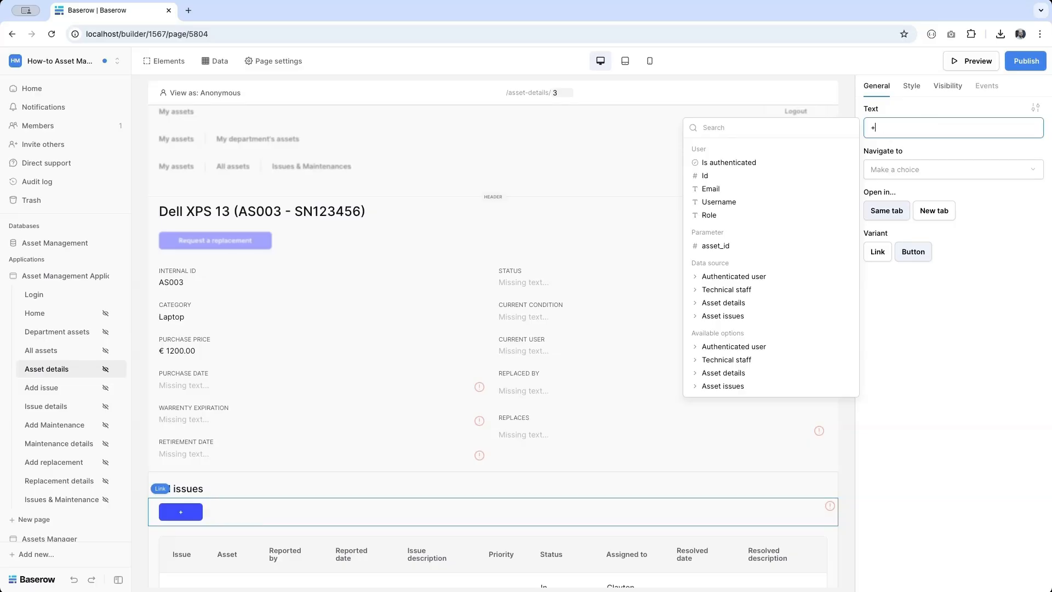
type(" Add a new issue")
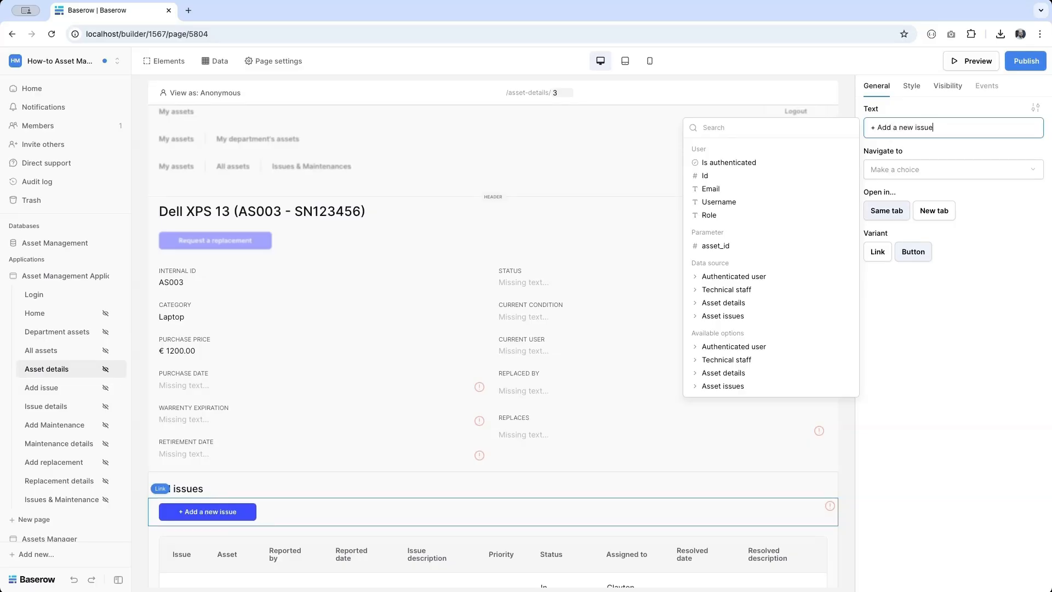
- Send the button to Add issue with asset_id = Asset details › Id, then open Add issue
left_click(989, 169)
scroll(961, 203, "down", 3)
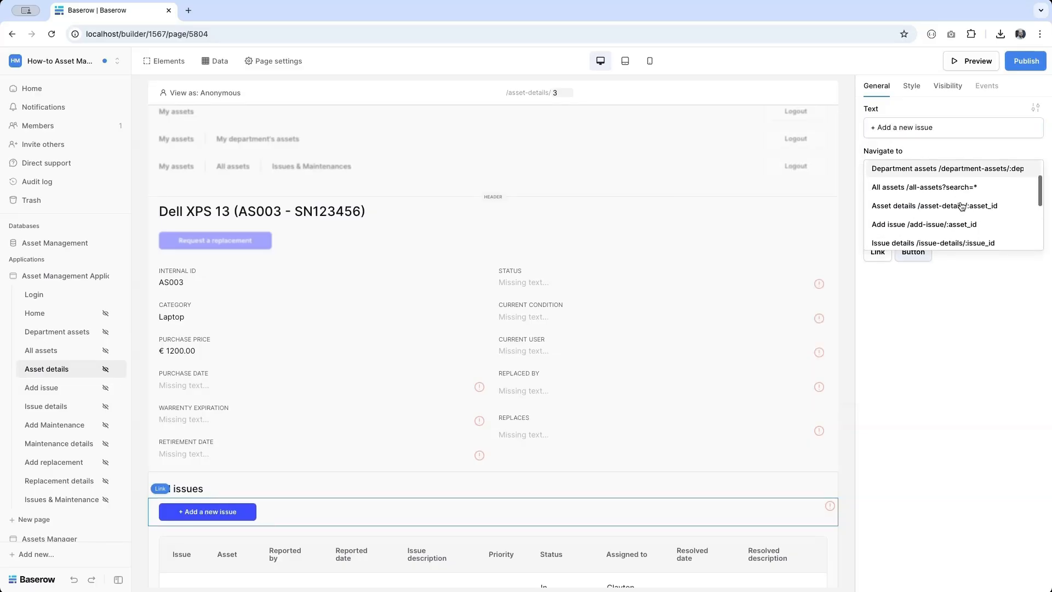
left_click(962, 202)
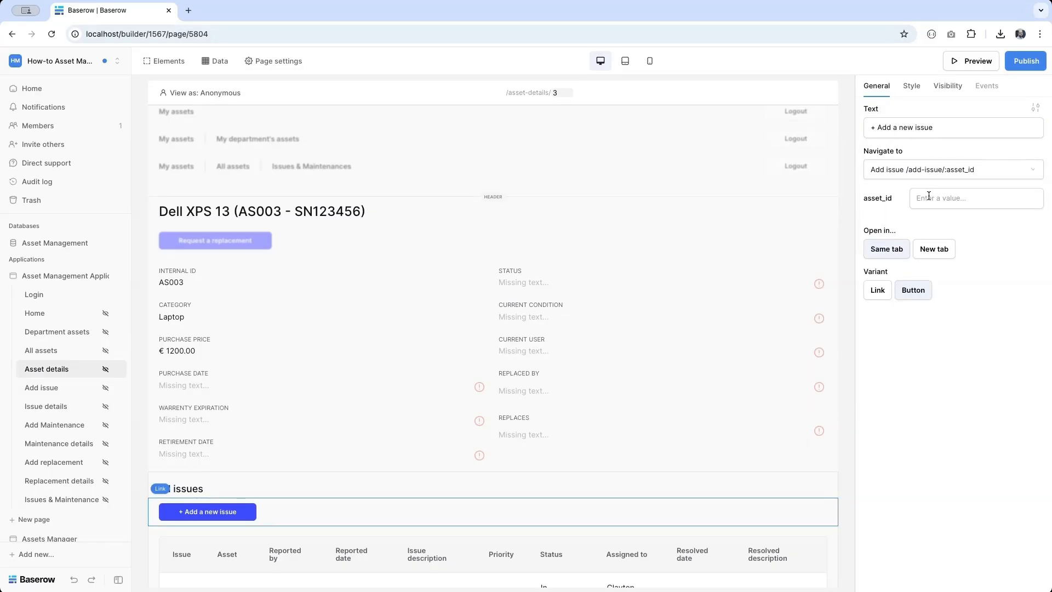
left_click(952, 199)
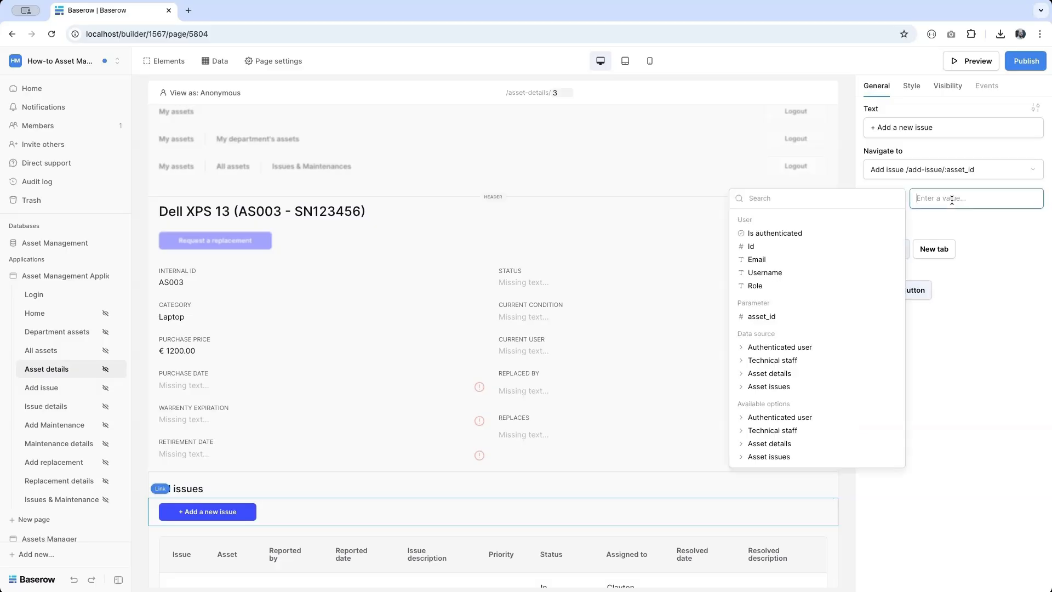
left_click(788, 374)
left_click(753, 386)
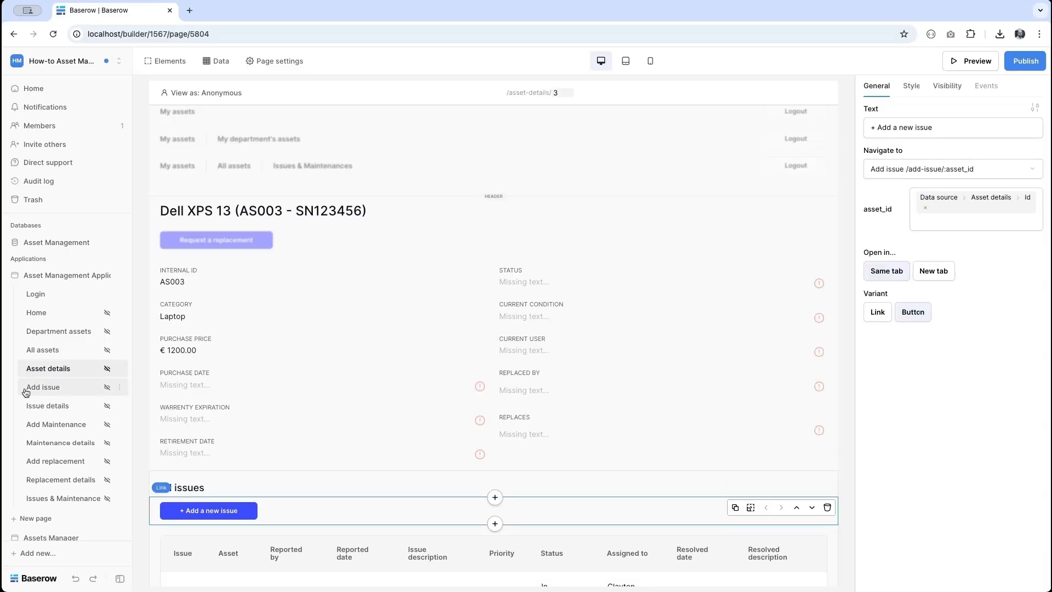
left_click(47, 393)
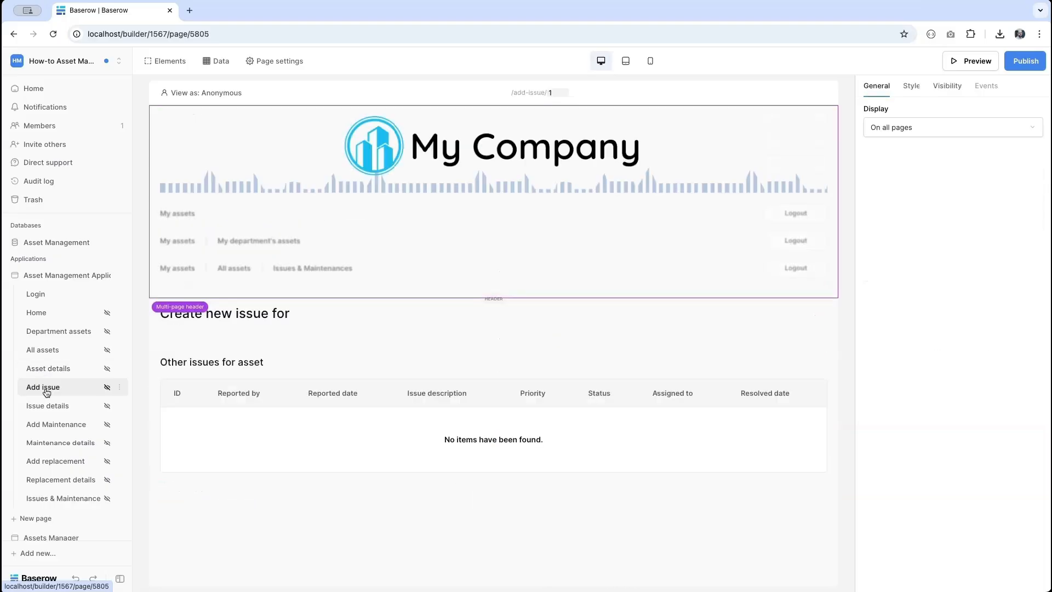
- Add a Get single row data source named 'Asset details' to the Add issue page
left_click(259, 315)
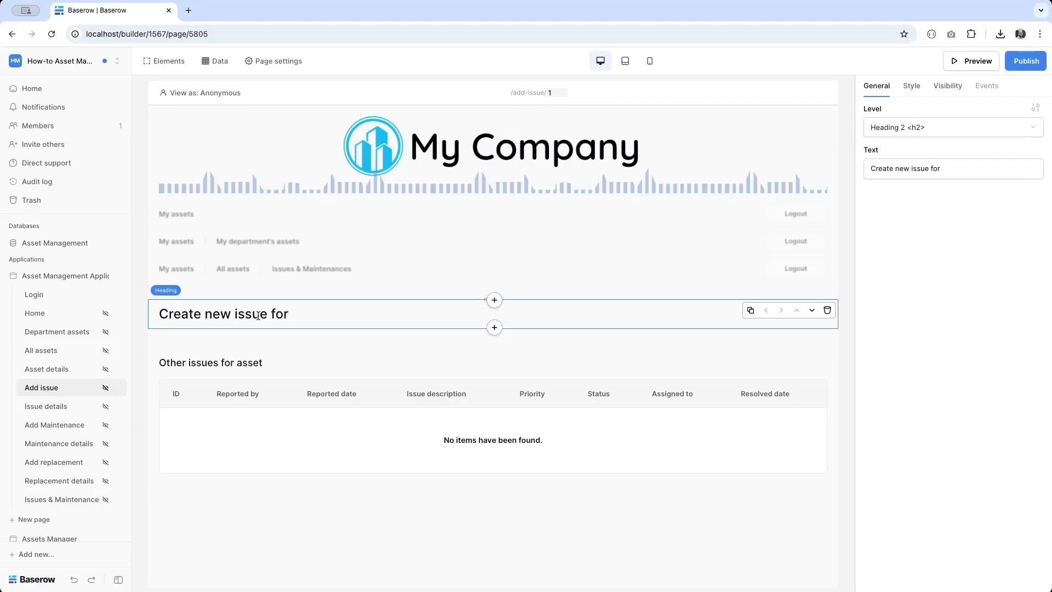
left_click(221, 67)
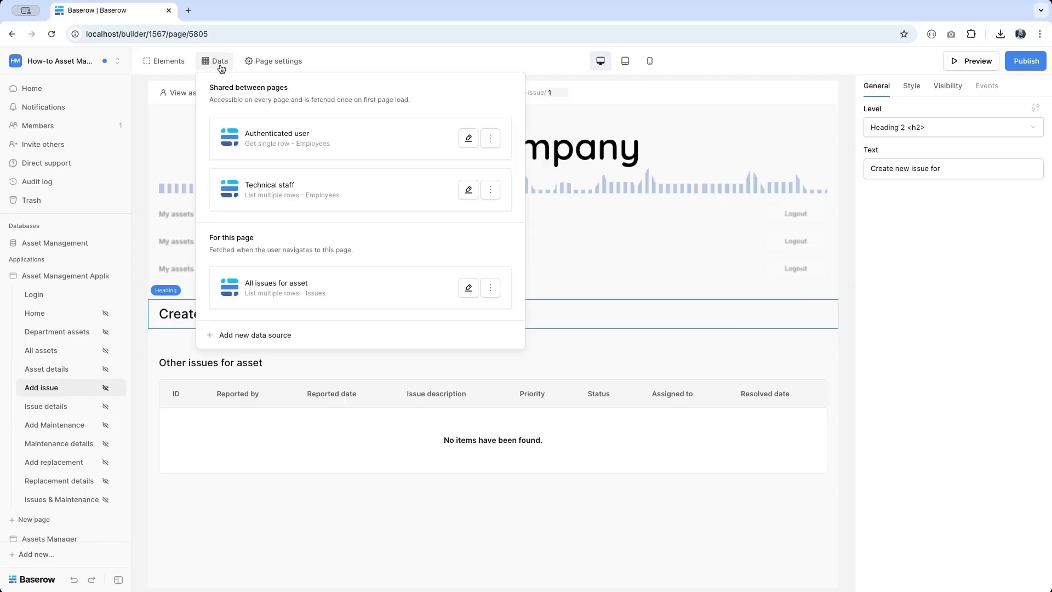
left_click(246, 334)
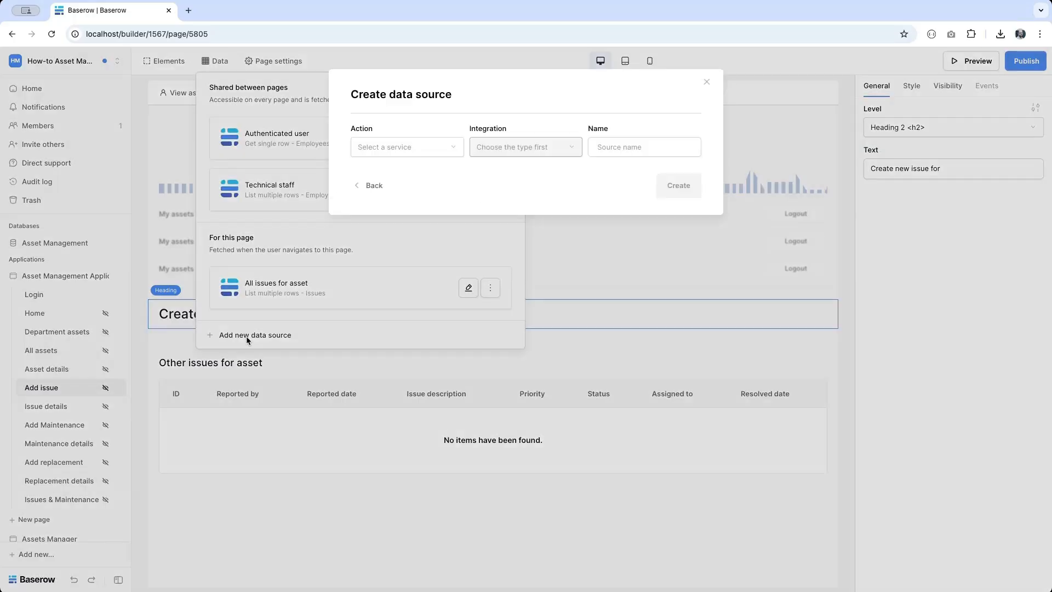
left_click(383, 145)
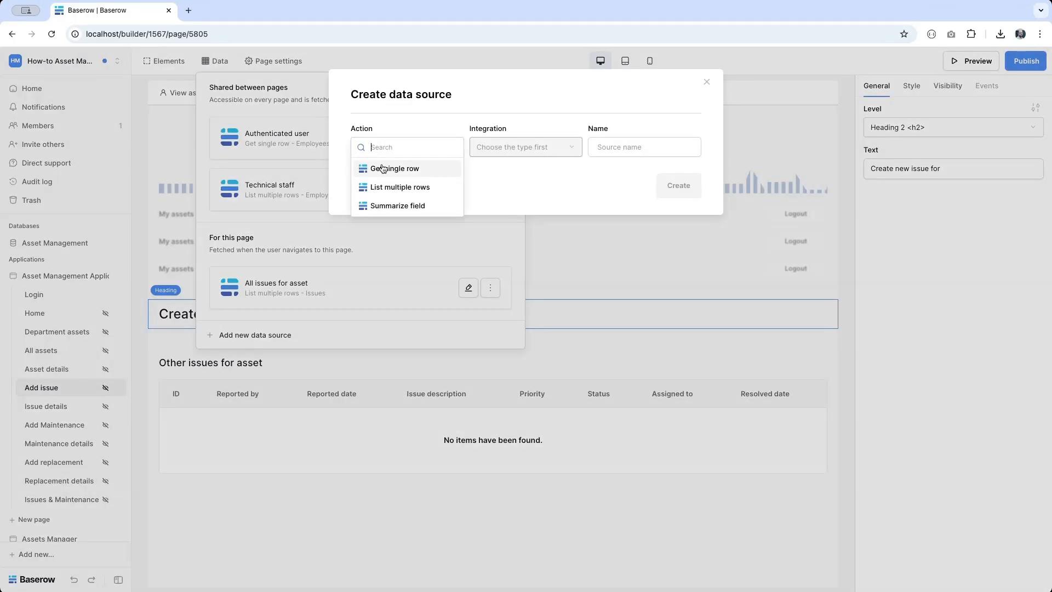
left_click(393, 167)
left_click(616, 144)
key("ctrl+a")
type("Asset details")
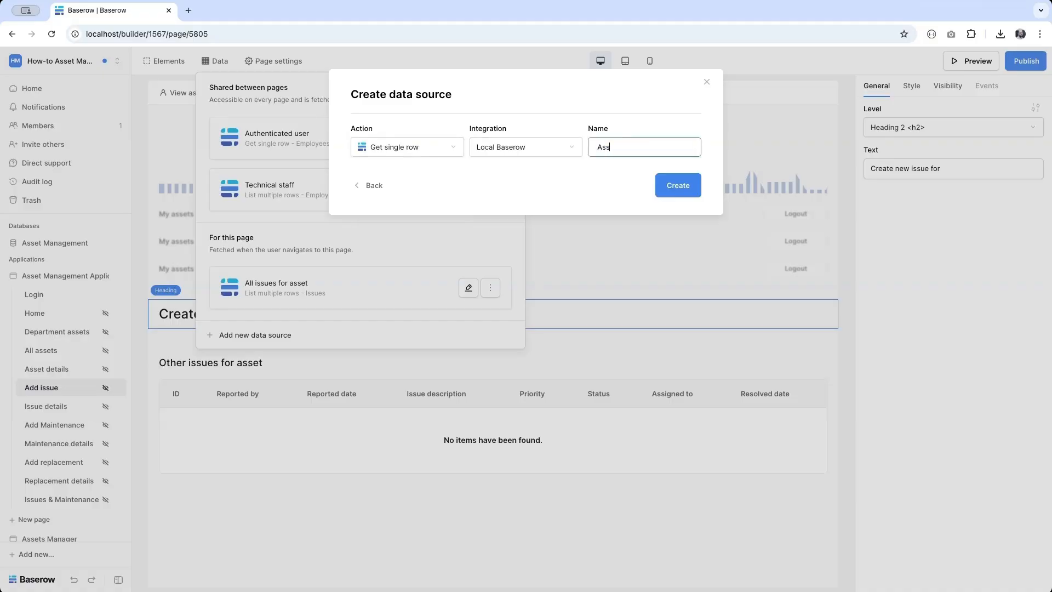
left_click(681, 185)
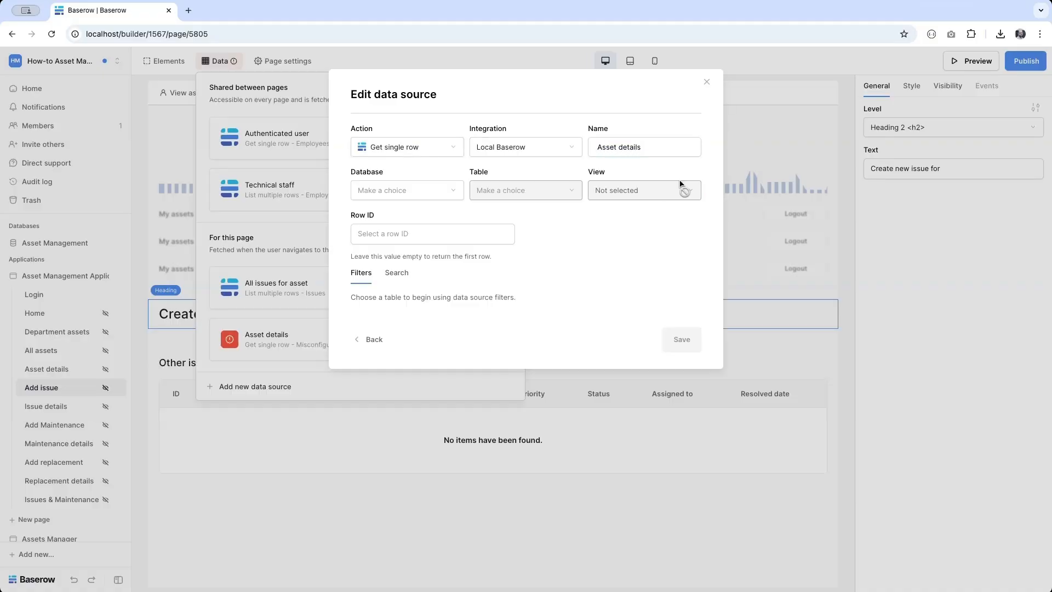
- Set it to Asset Management > Assets with Row ID = asset_id, and save
left_click(389, 198)
left_click(392, 202)
left_click(505, 197)
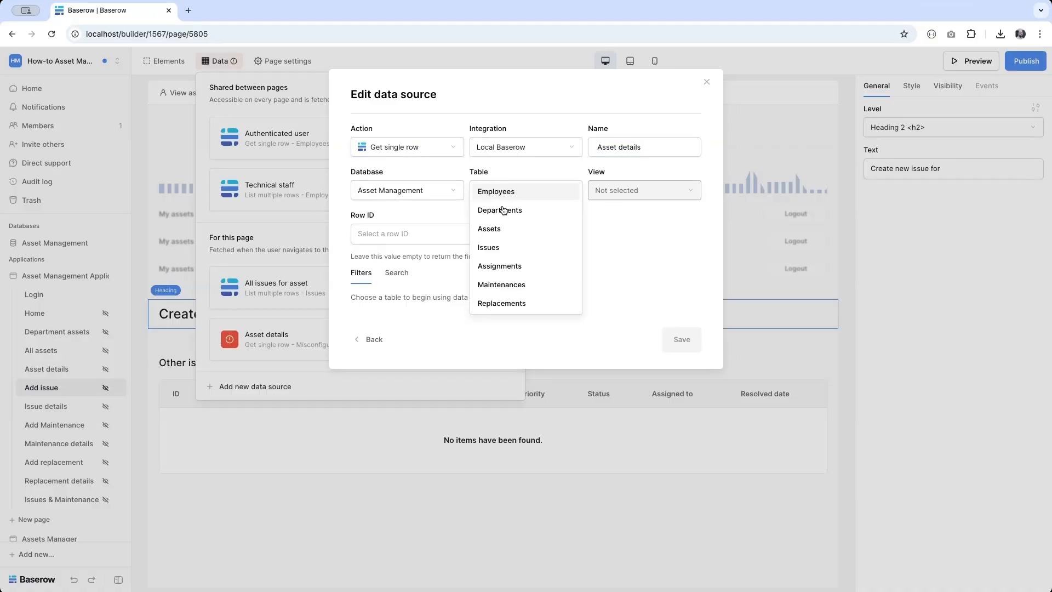
left_click(495, 225)
left_click(462, 236)
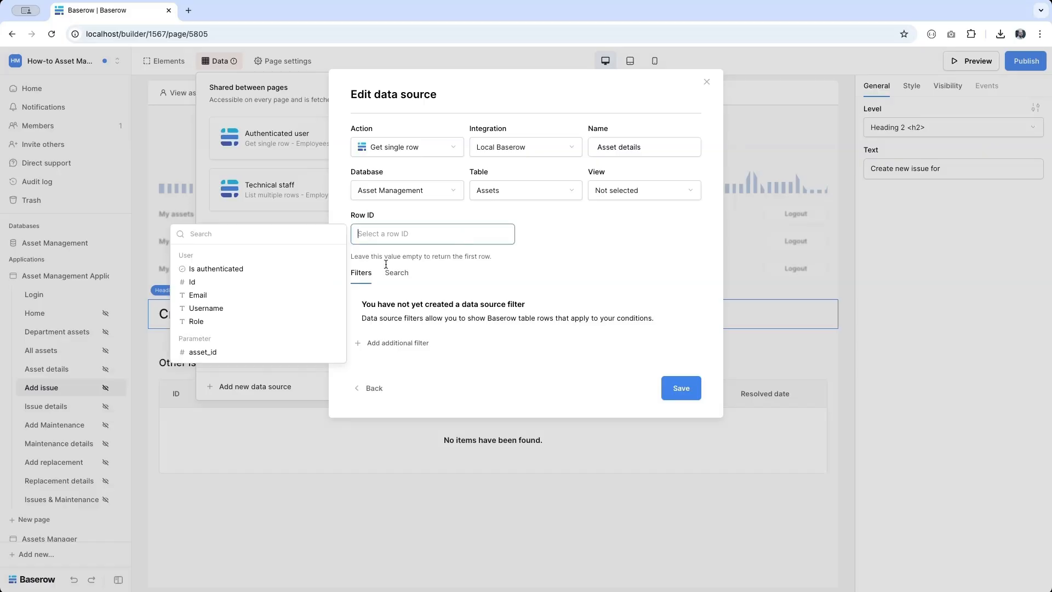
left_click(240, 350)
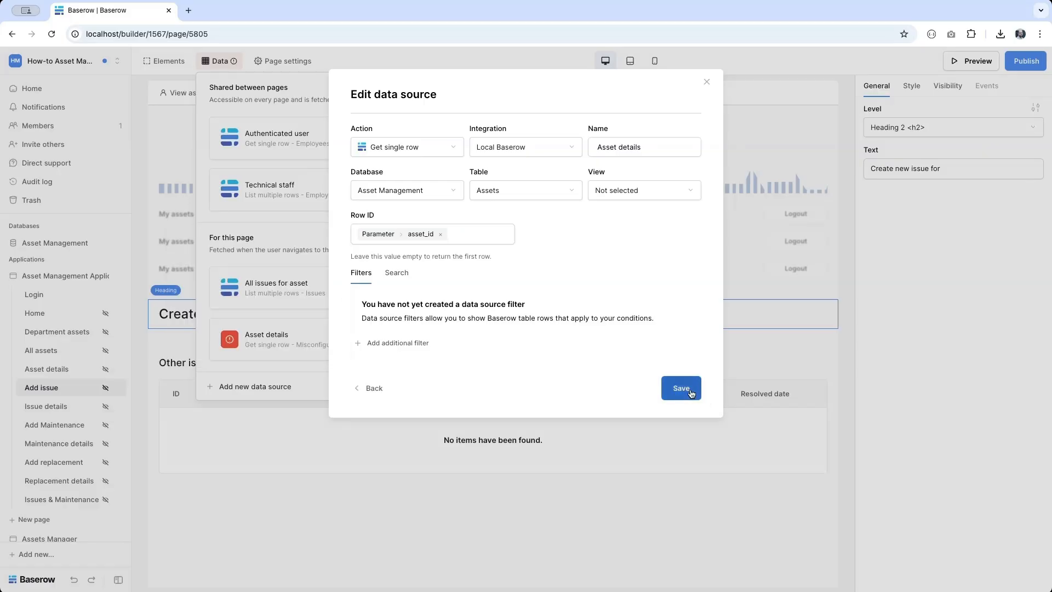
left_click(691, 392)
left_click(554, 83)
- Preview the page with asset_id 3 as a department manager
double_click(557, 95)
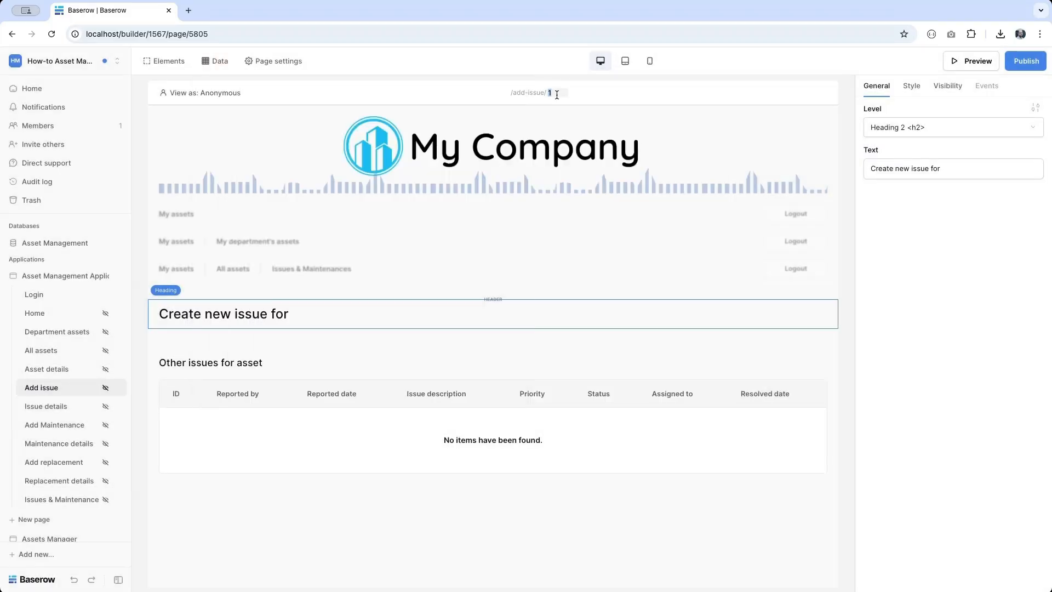
type("3")
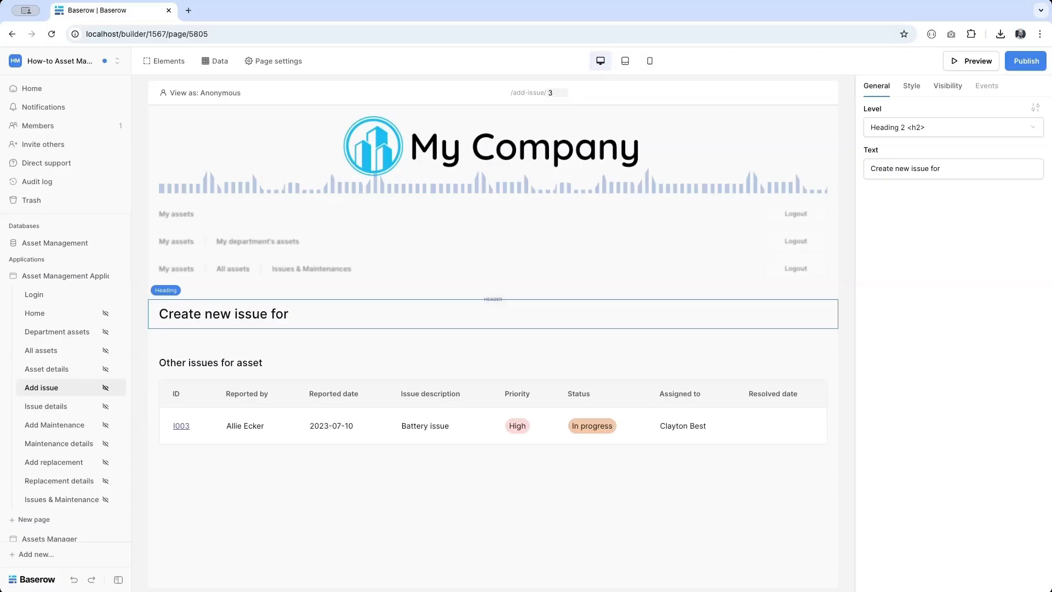
left_click(203, 97)
left_click(215, 186)
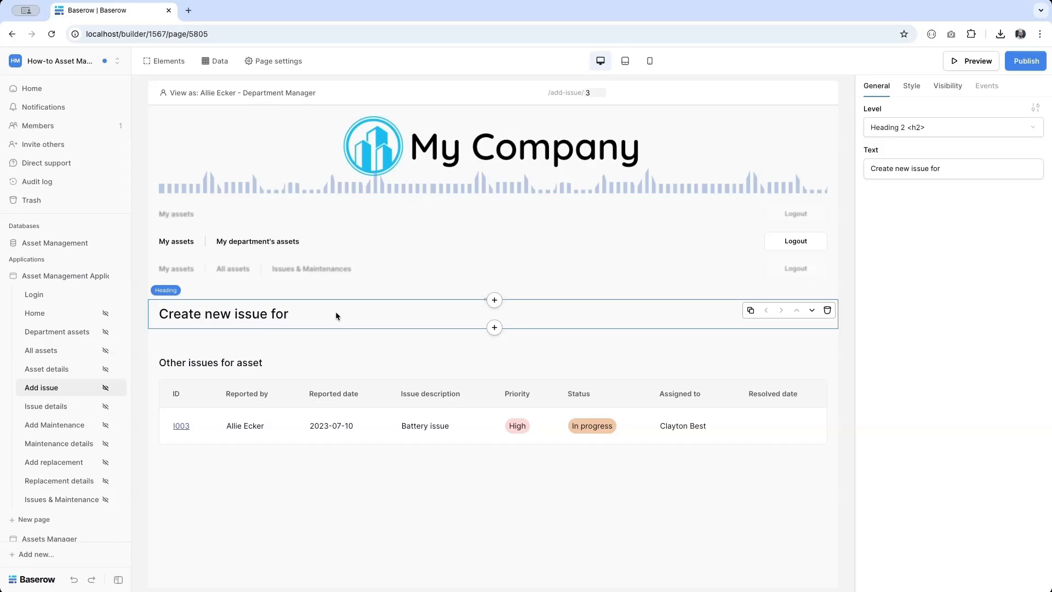
- Append the asset's Name, then ID and Serial number in parentheses, to the heading
left_click(981, 168)
left_click(754, 358)
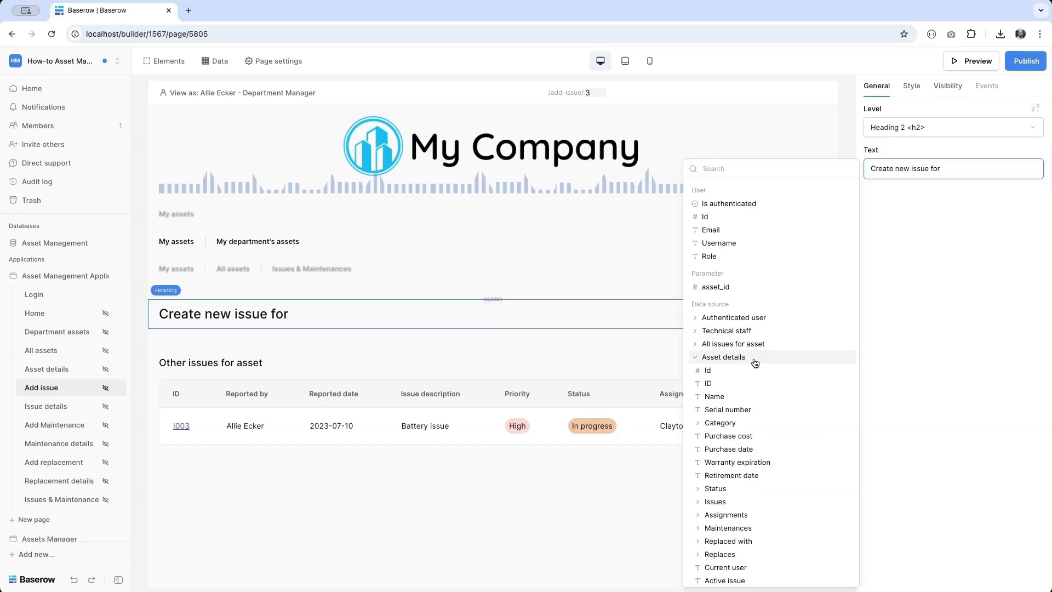
left_click(733, 403)
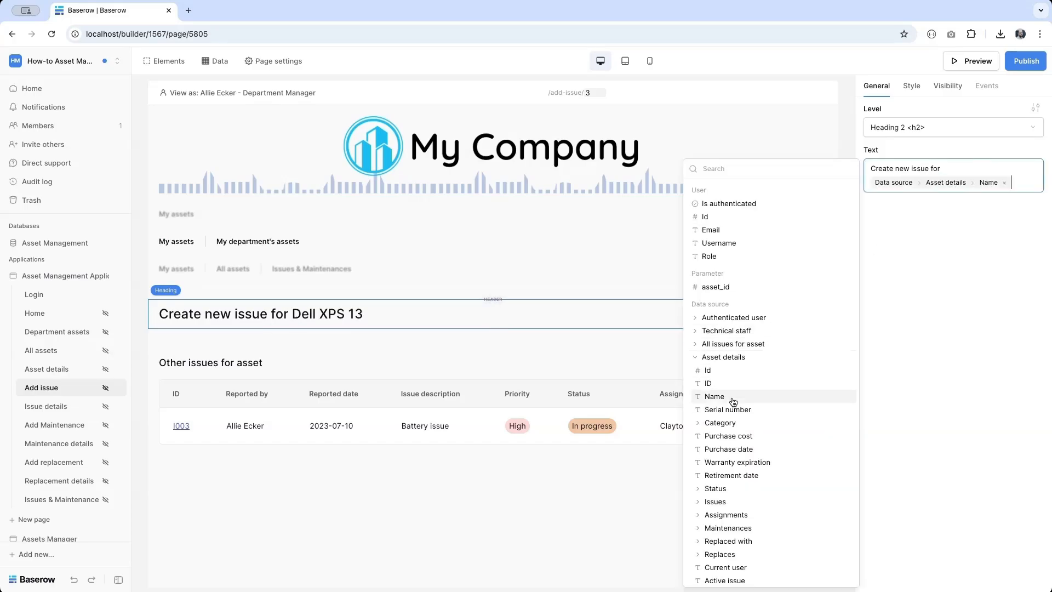
type("(")
left_click(718, 383)
type("-")
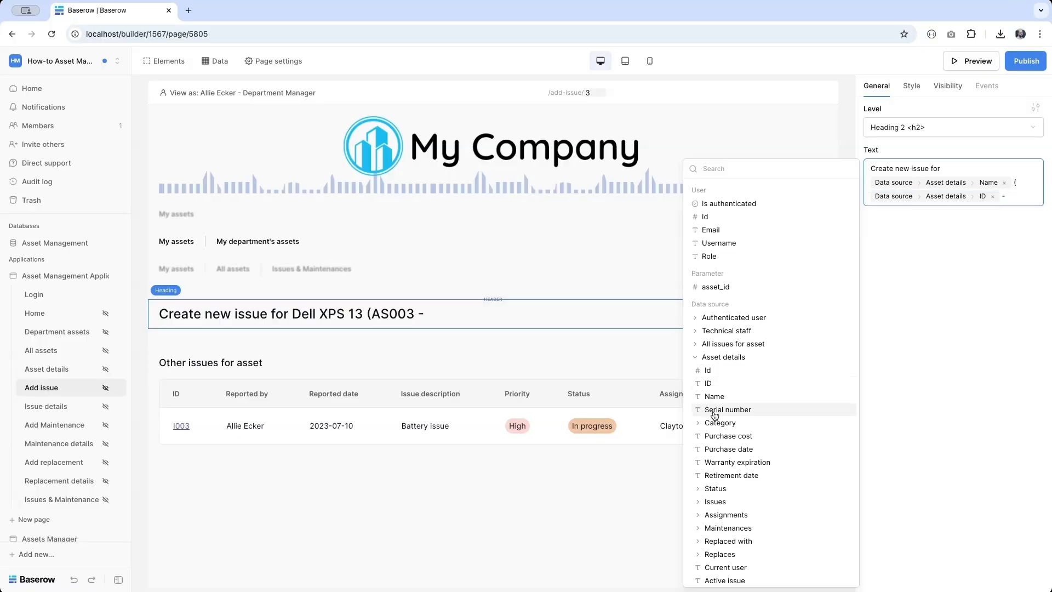
left_click(715, 411)
type(")")
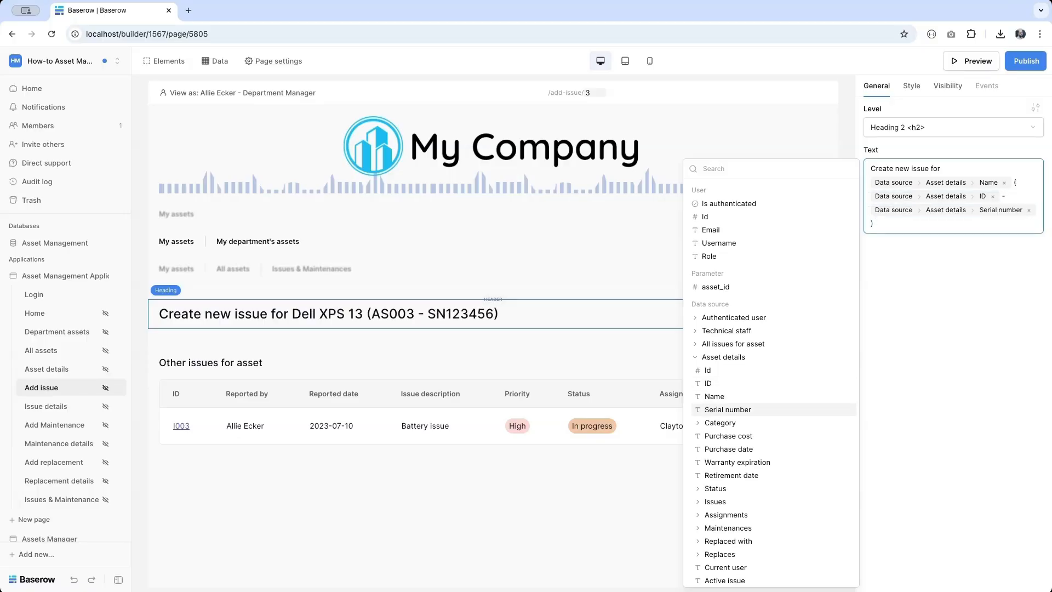
- Add a form below the heading with a 'Name:' text showing the asset's Name
left_click(493, 329)
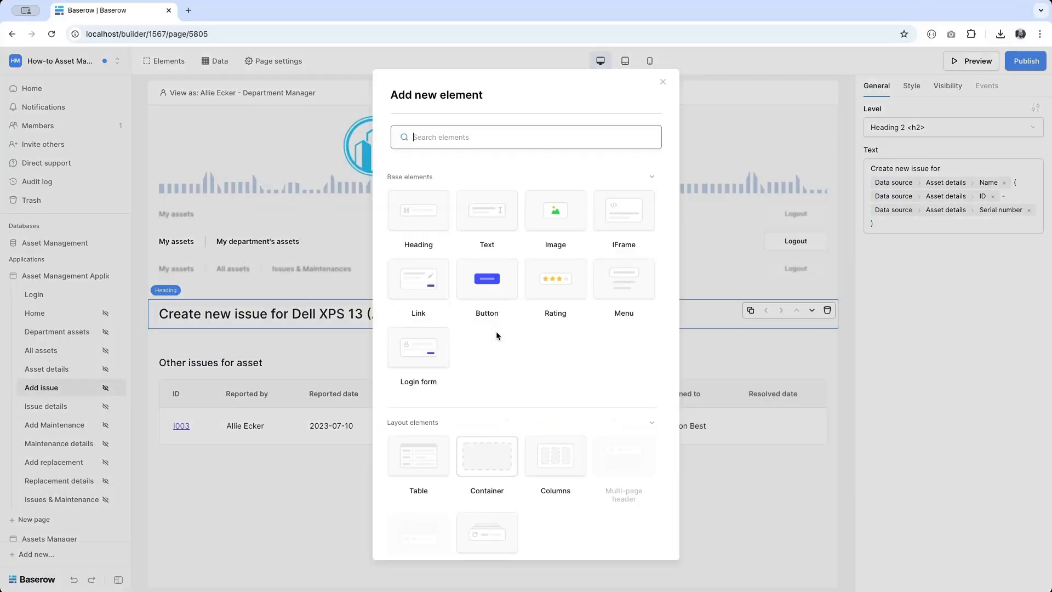
scroll(434, 482, "down", 2)
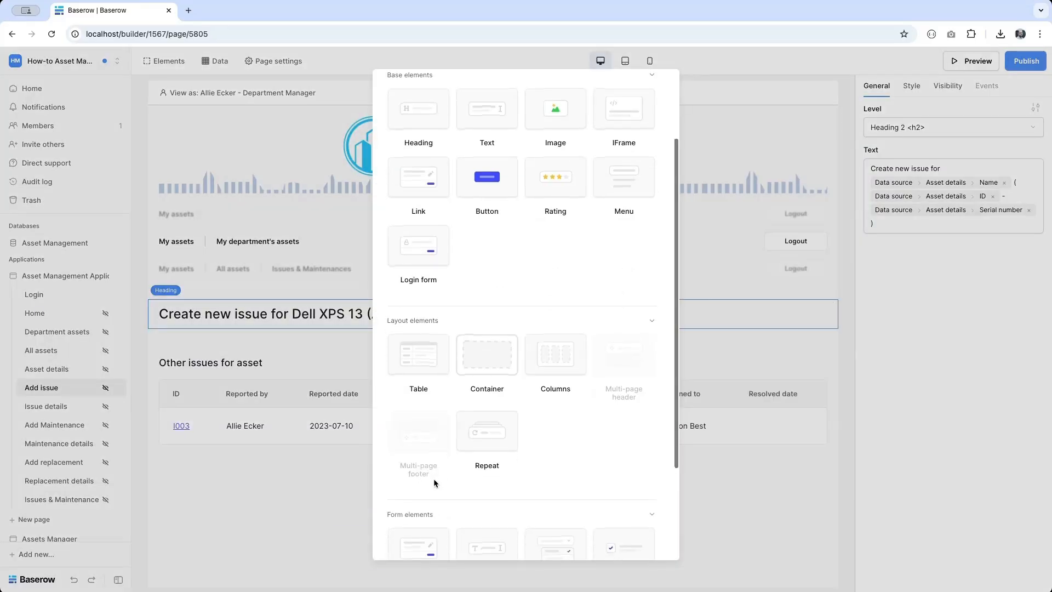
scroll(433, 479, "down", 3)
left_click(411, 402)
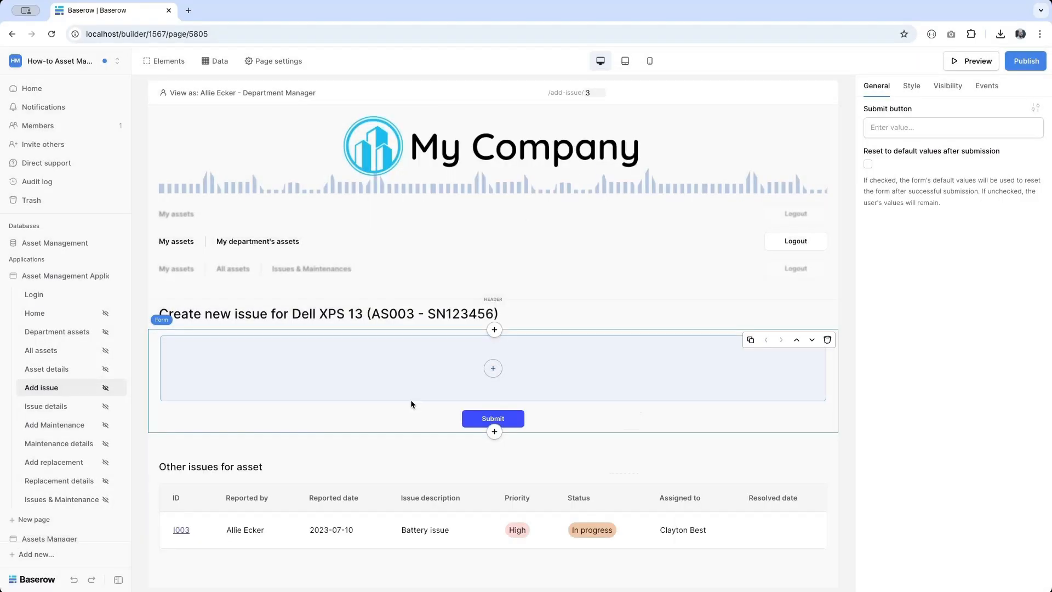
left_click(493, 369)
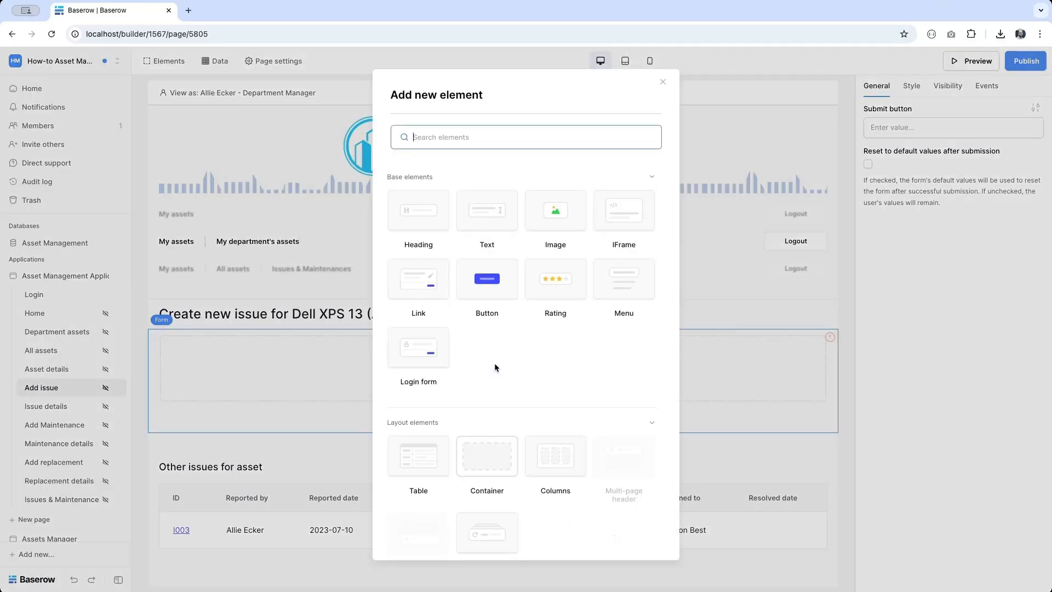
left_click(485, 218)
left_click(910, 168)
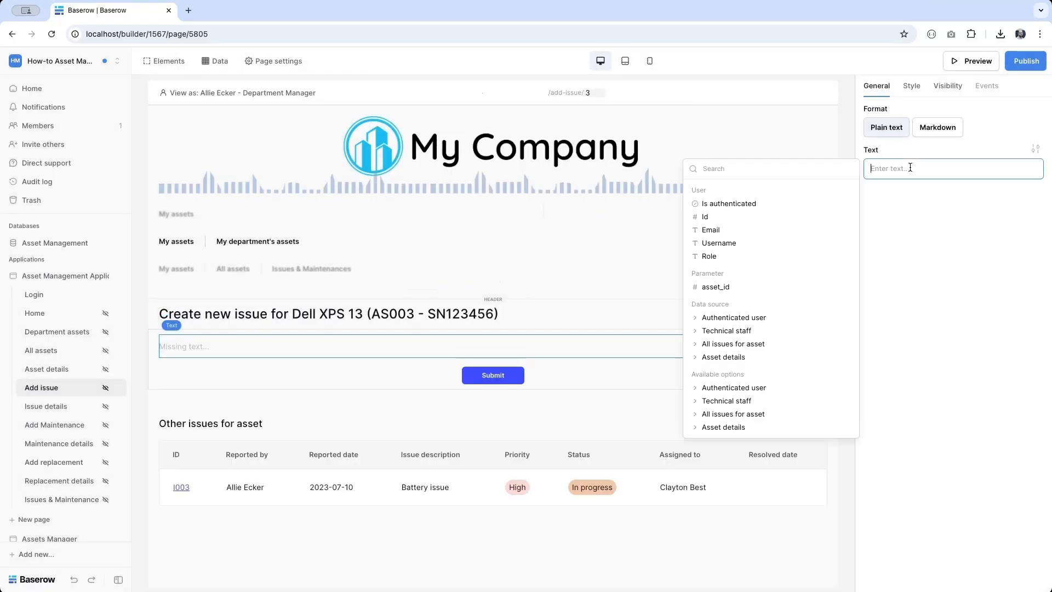
type("Name:")
left_click(750, 357)
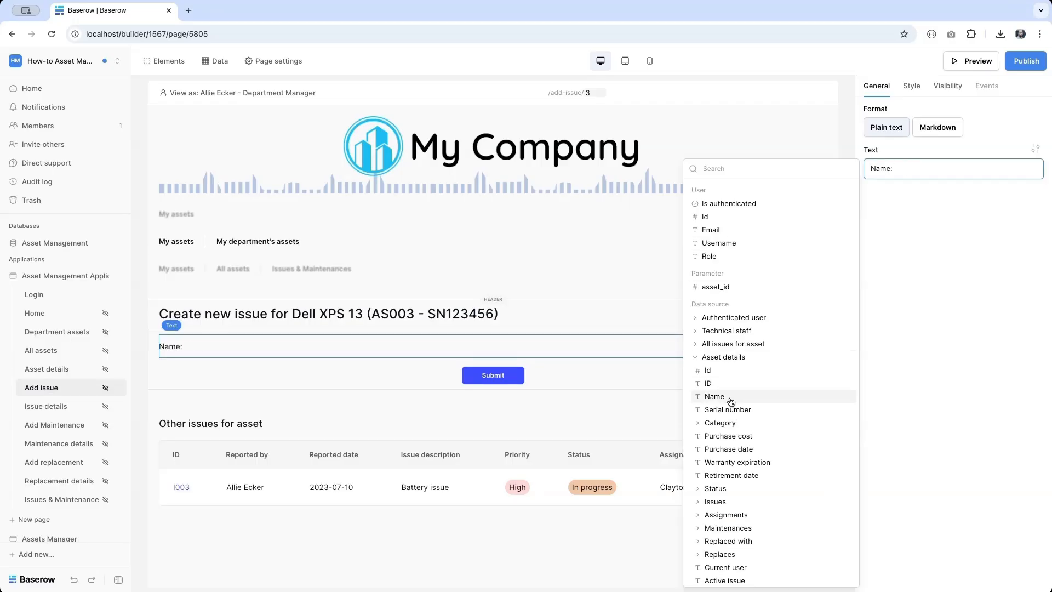
left_click(731, 402)
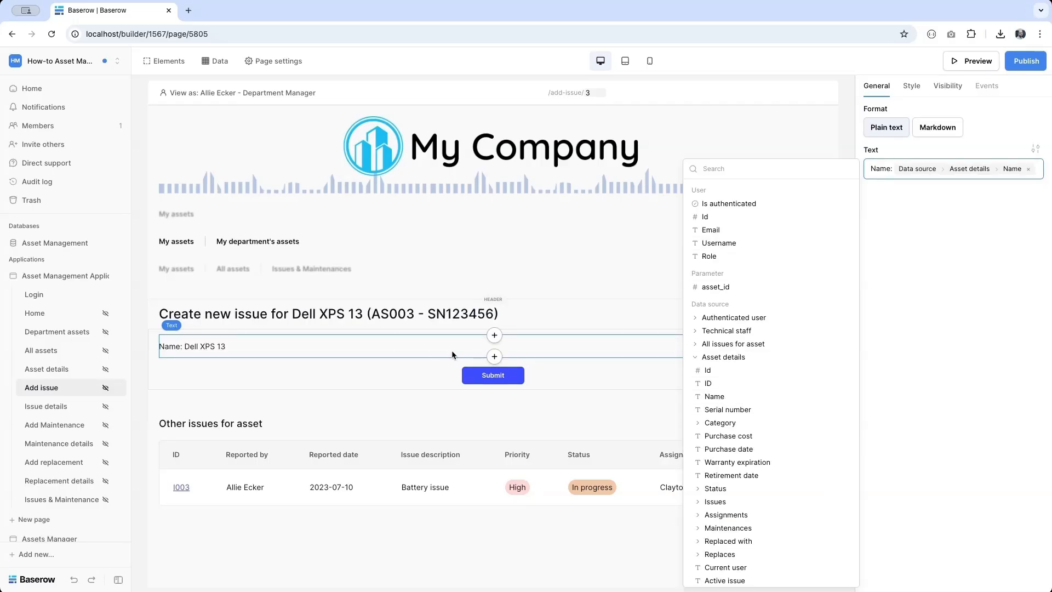
- Add a 'User:' text line showing the current user's Username
left_click(494, 357)
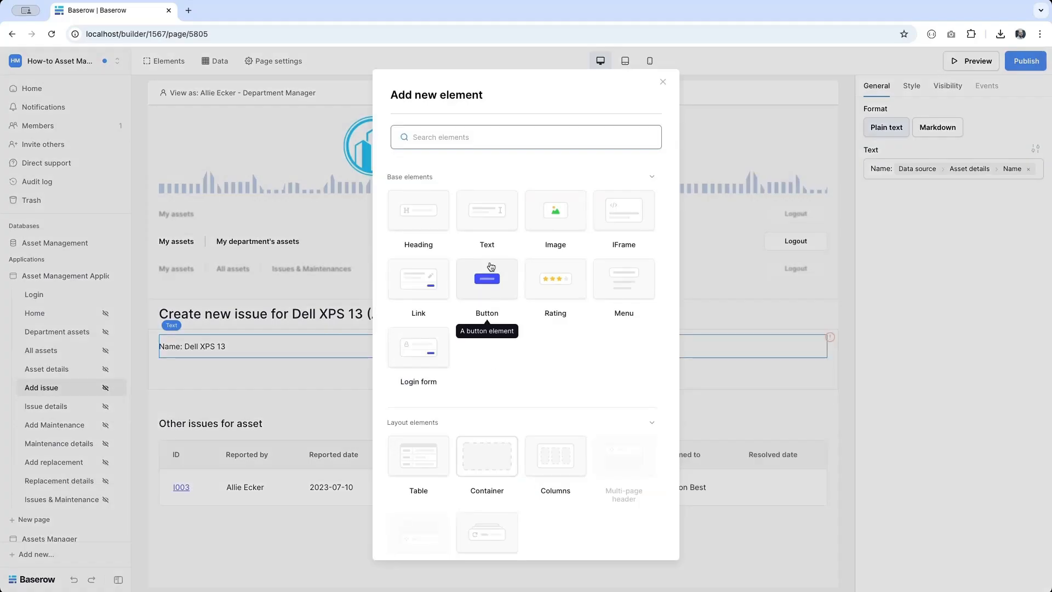
left_click(488, 220)
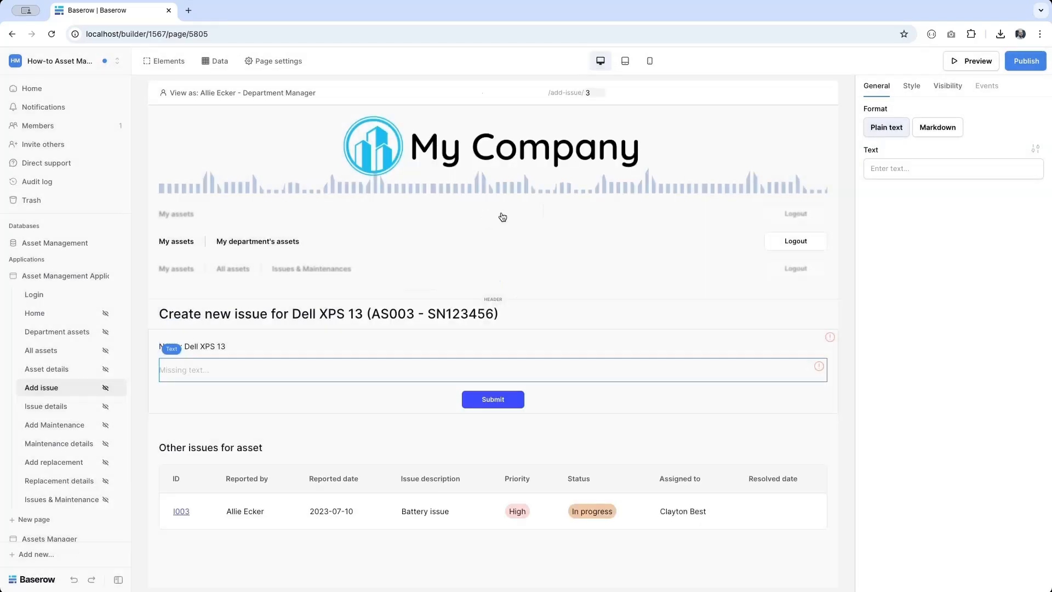
left_click(958, 169)
type("User:")
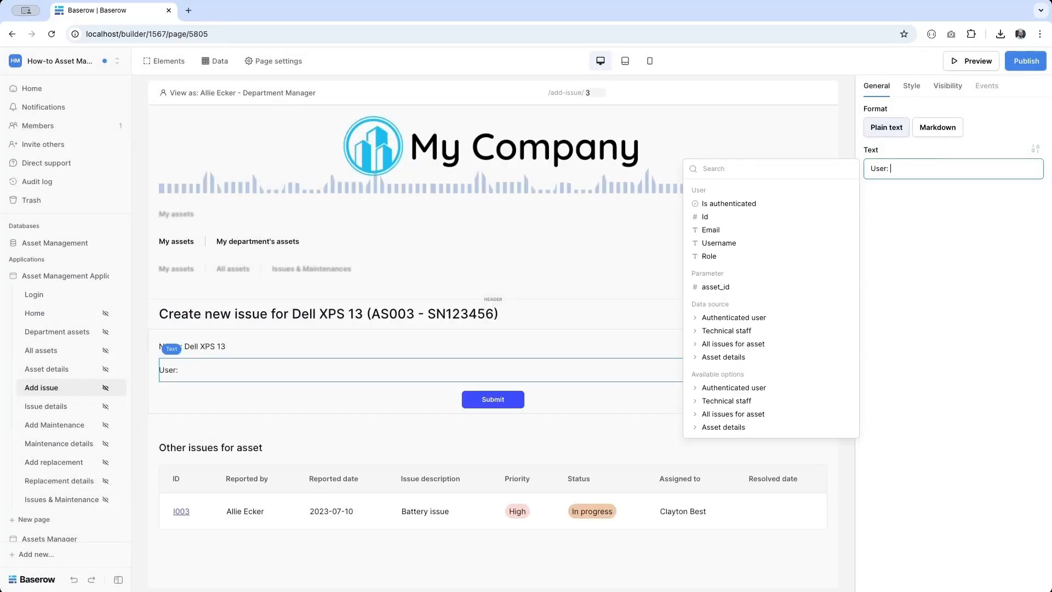
left_click(741, 244)
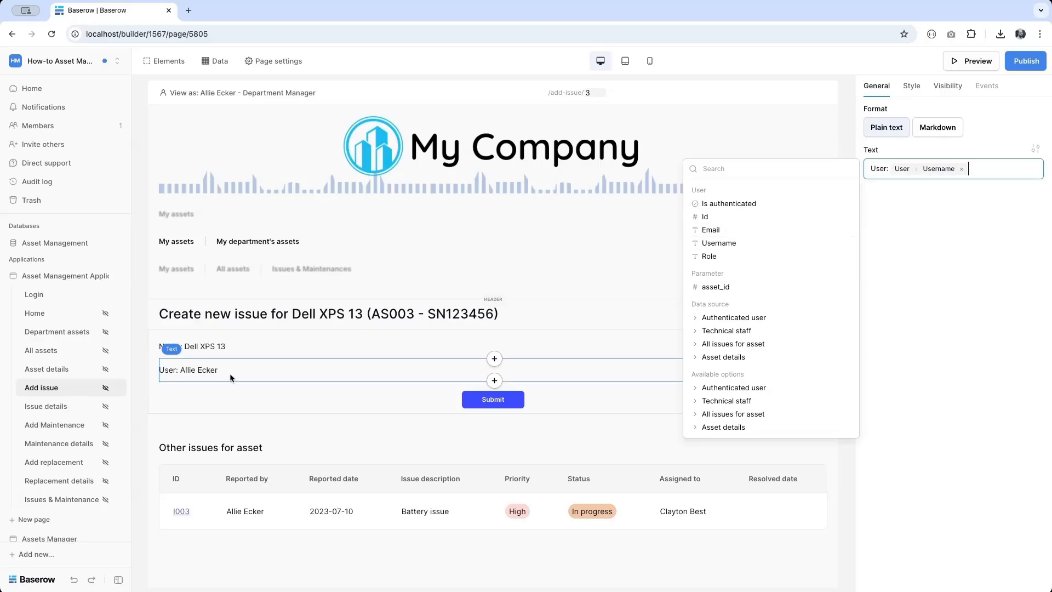
left_click(204, 99)
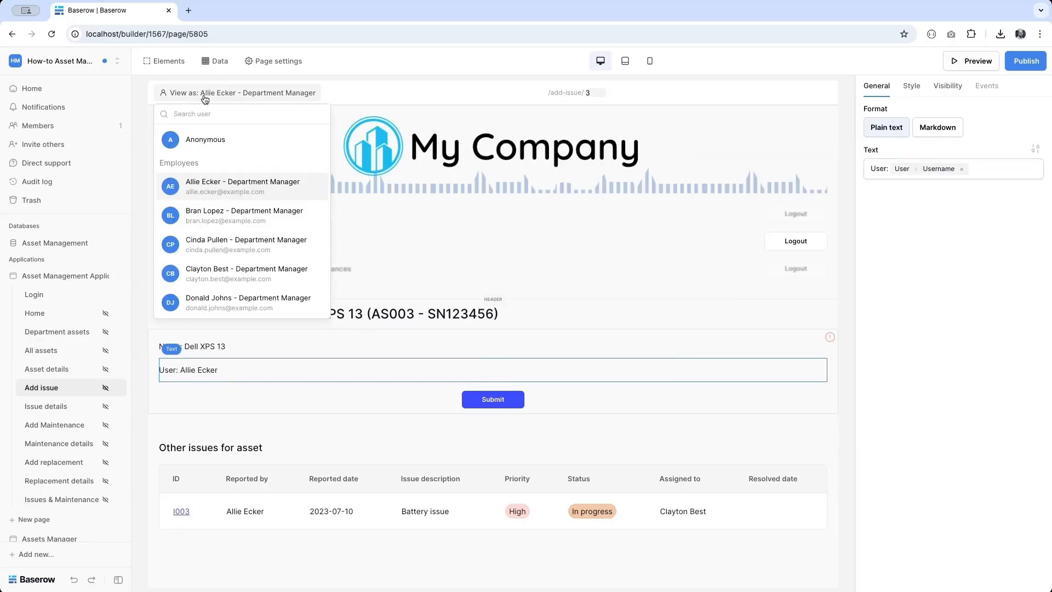
left_click(206, 220)
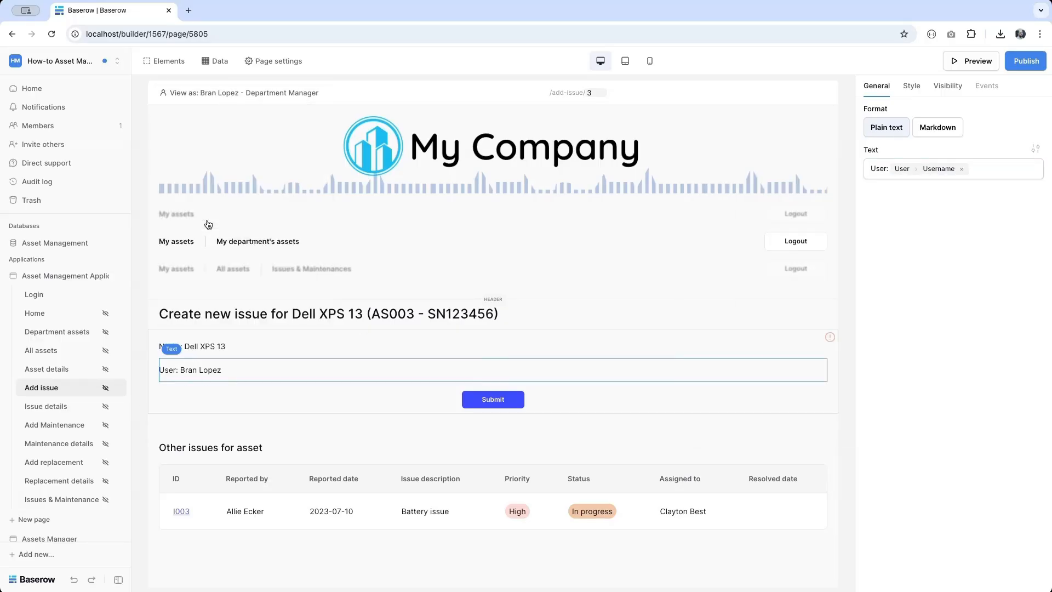
left_click(203, 93)
left_click(214, 184)
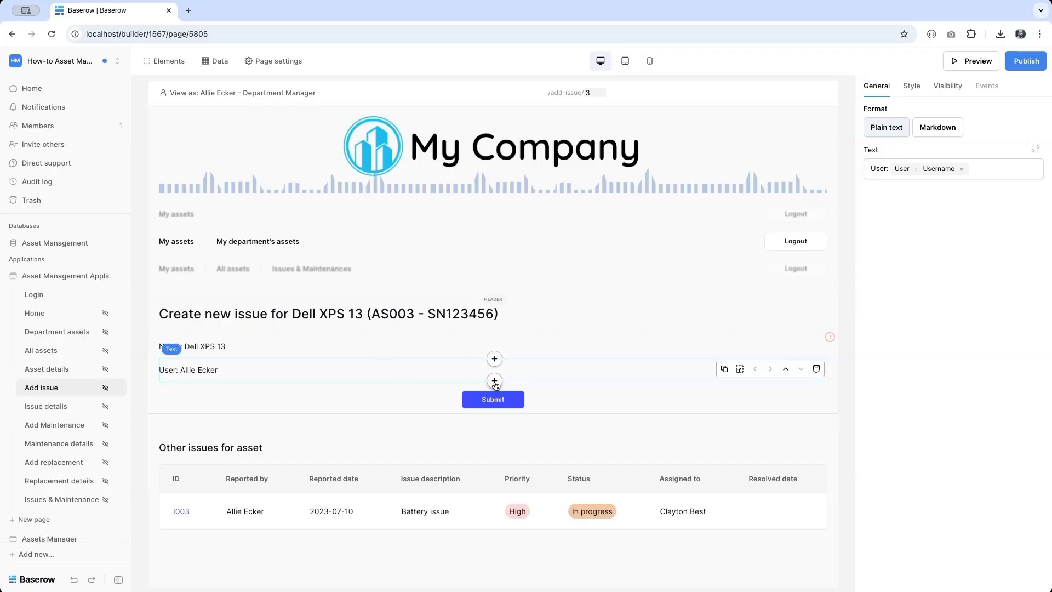
- Add a required date picker labelled DATE REPORTED to the form
left_click(494, 380)
scroll(480, 476, "down", 1)
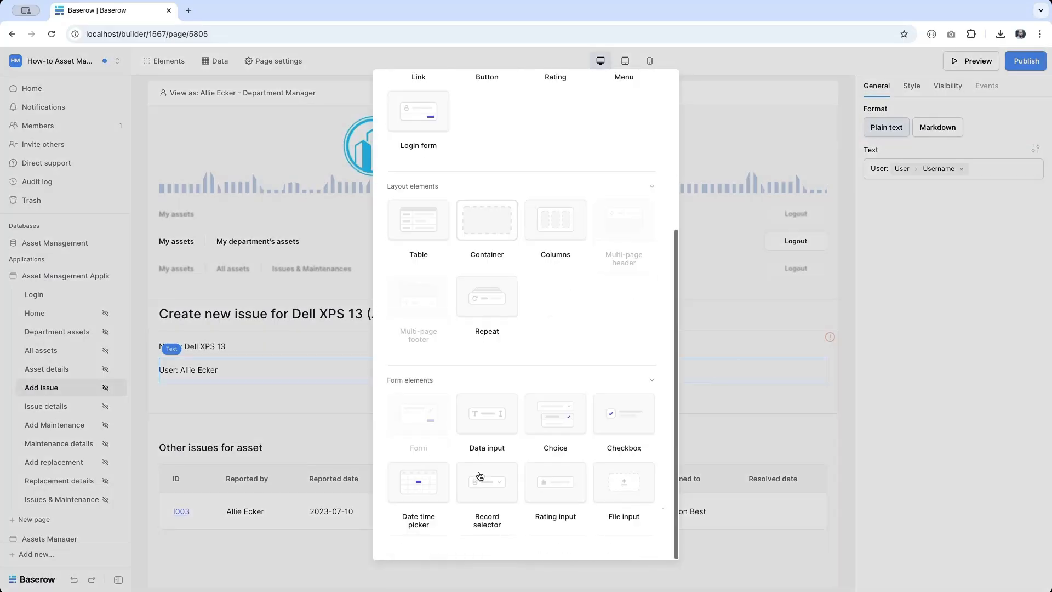
left_click(427, 475)
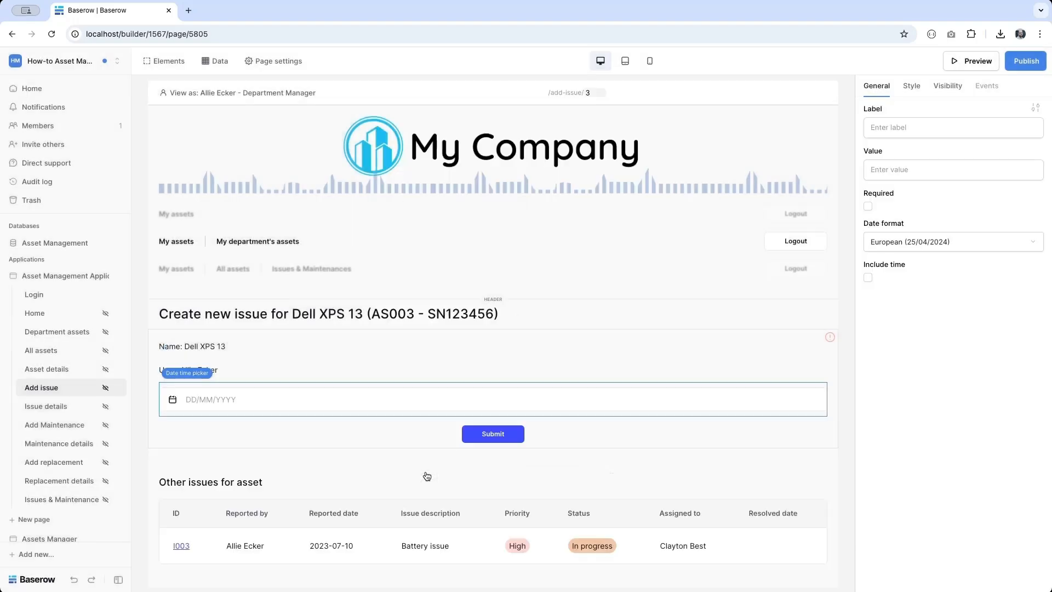
left_click(951, 128)
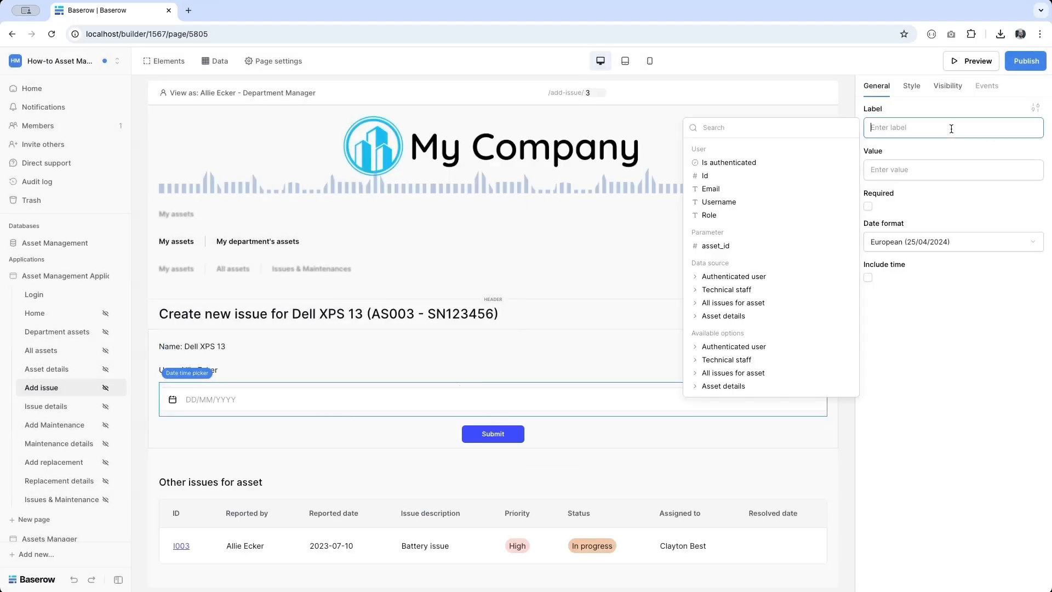
type("DATE REPORTED")
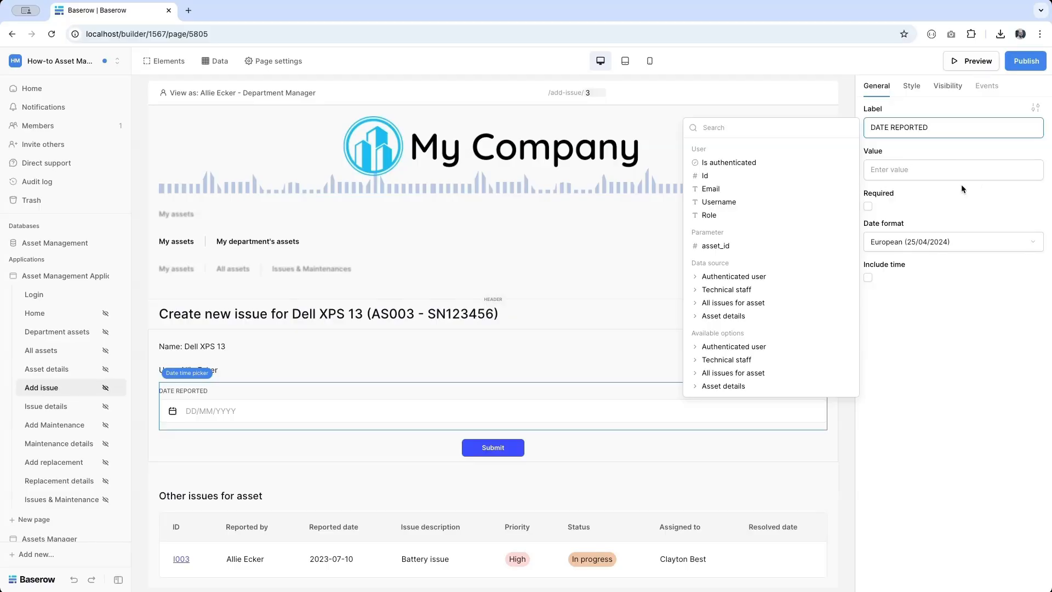
left_click(868, 206)
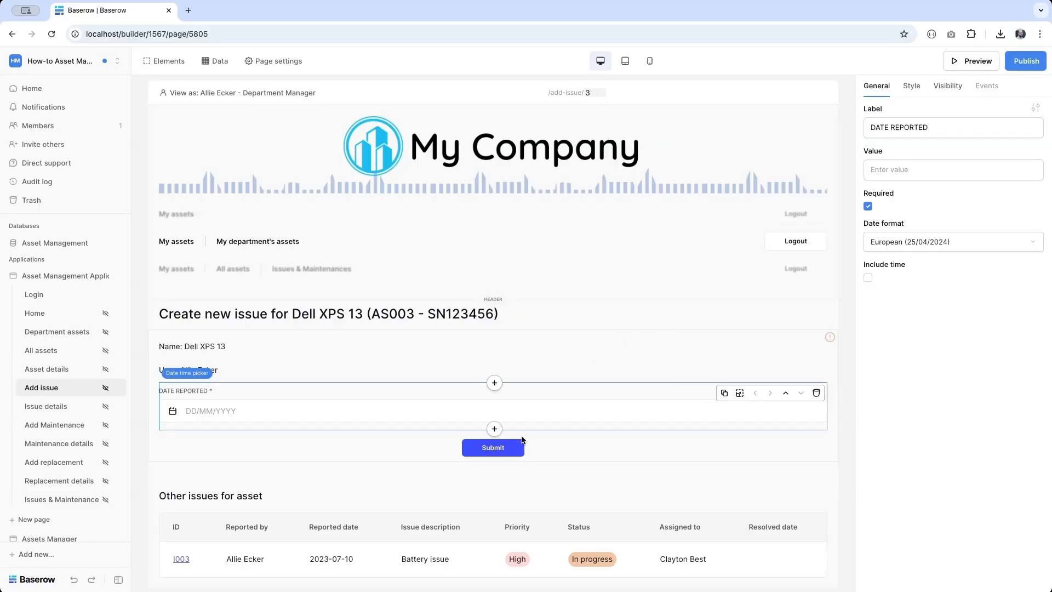
- Add a required multiline text input labelled DESCRIBE THE ISSUE
left_click(494, 429)
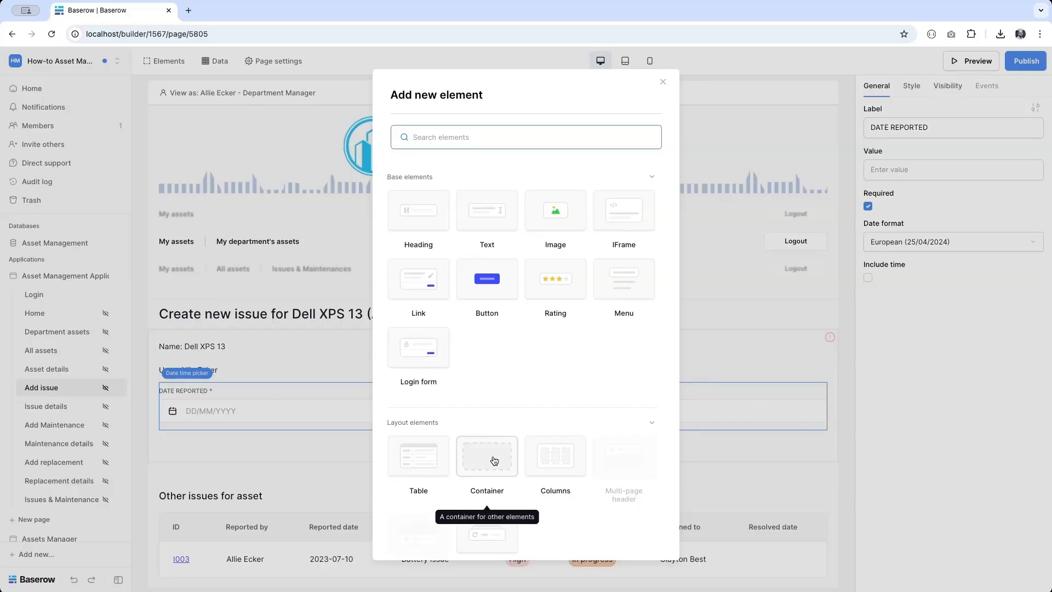
scroll(495, 460, "down", 5)
left_click(487, 445)
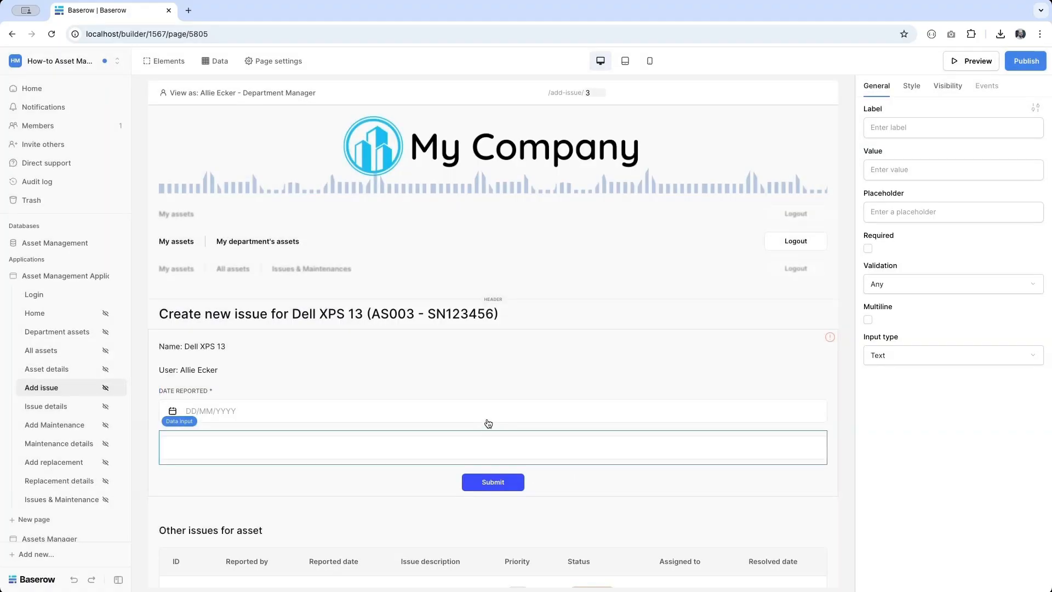
left_click(869, 320)
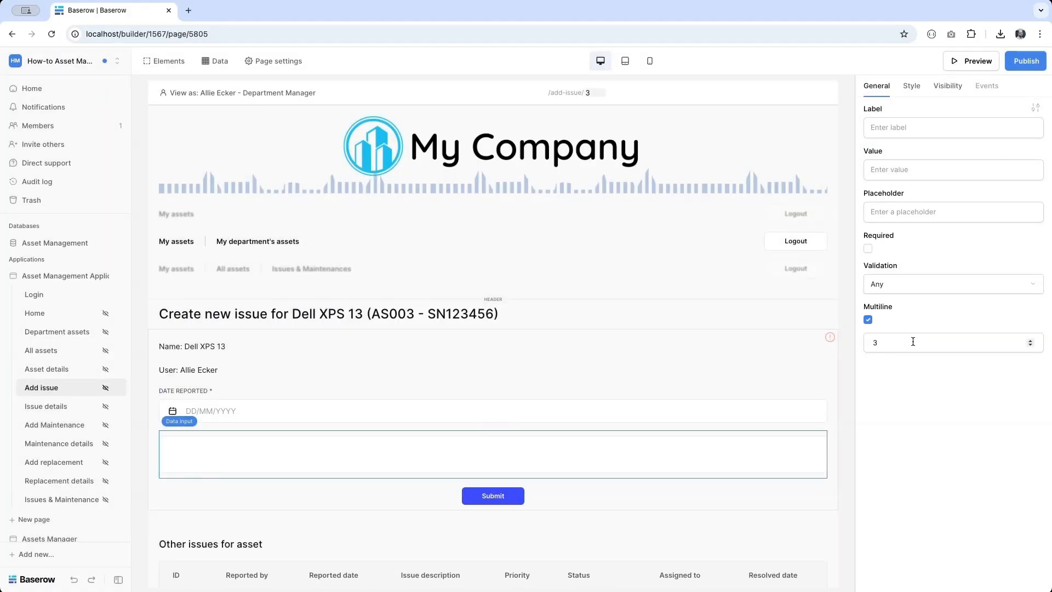
left_click(867, 248)
left_click(899, 127)
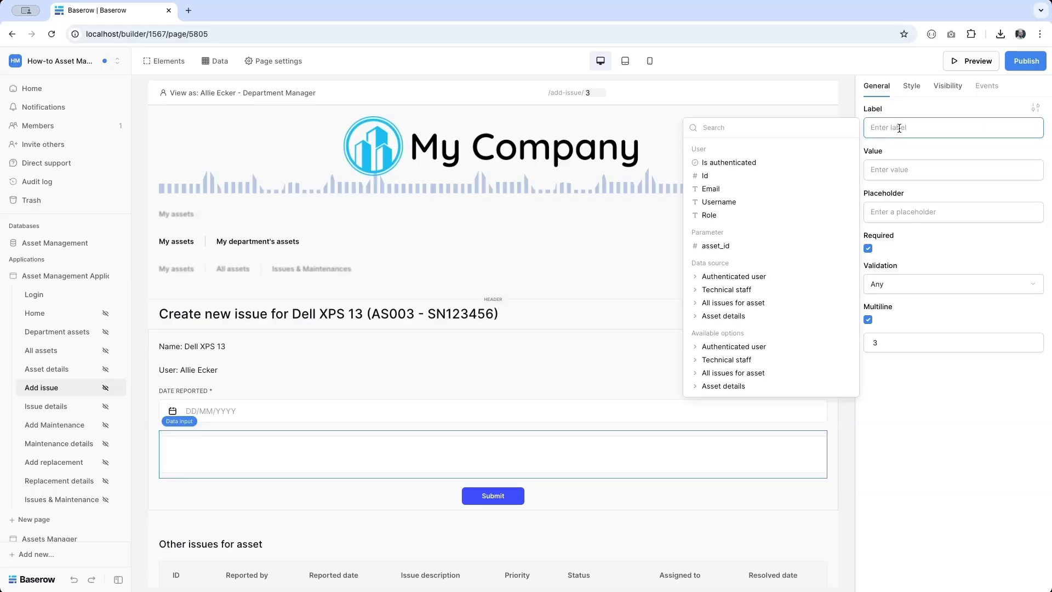
type("DESCRI")
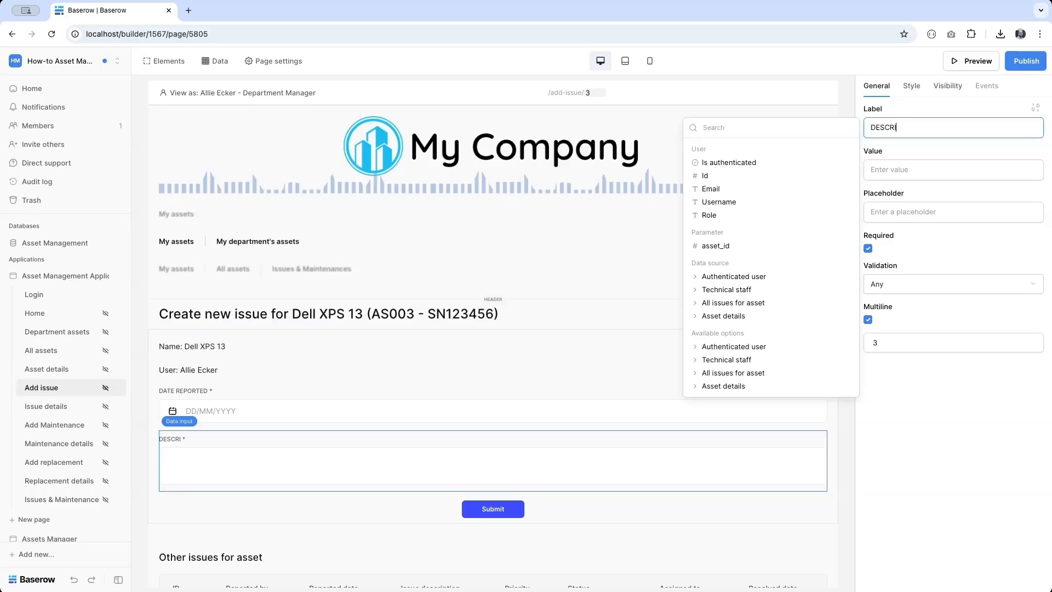
type("BES")
key("BackSpace")
type("THE ISSUE")
- Change the form's submit button text to '+ Add new issue'
left_click(482, 514)
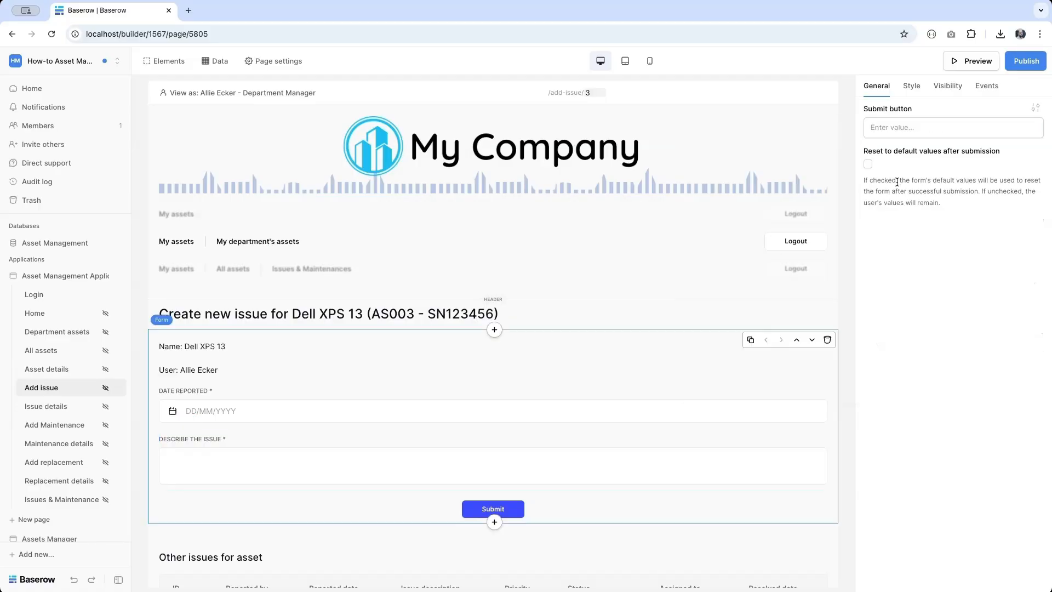
left_click(877, 132)
type("+ Add new issue")
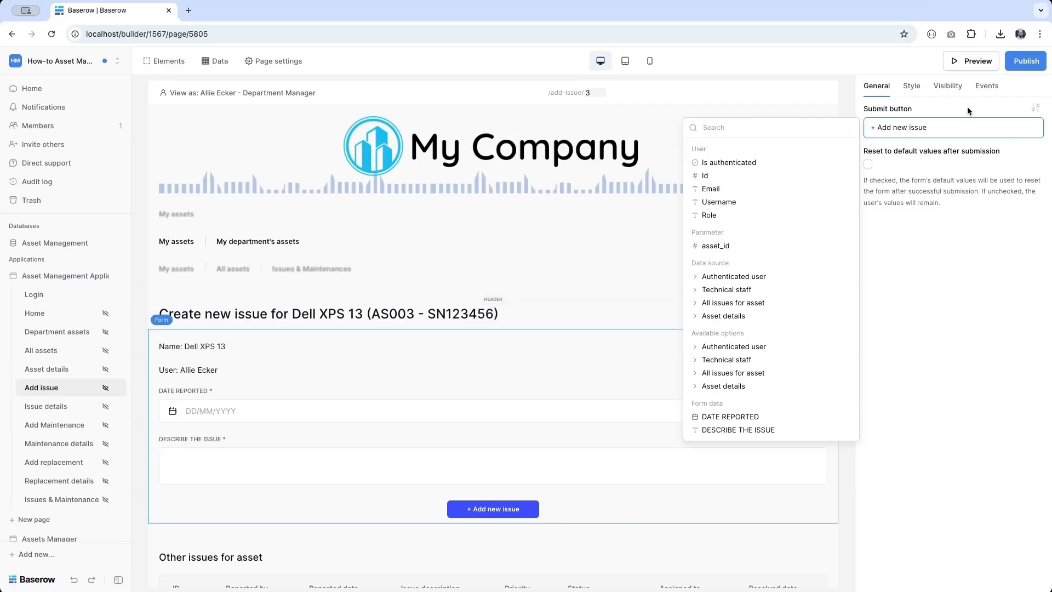
- Add a Create a Row submit action via Local Baserow on Asset Management's Issues table
left_click(988, 86)
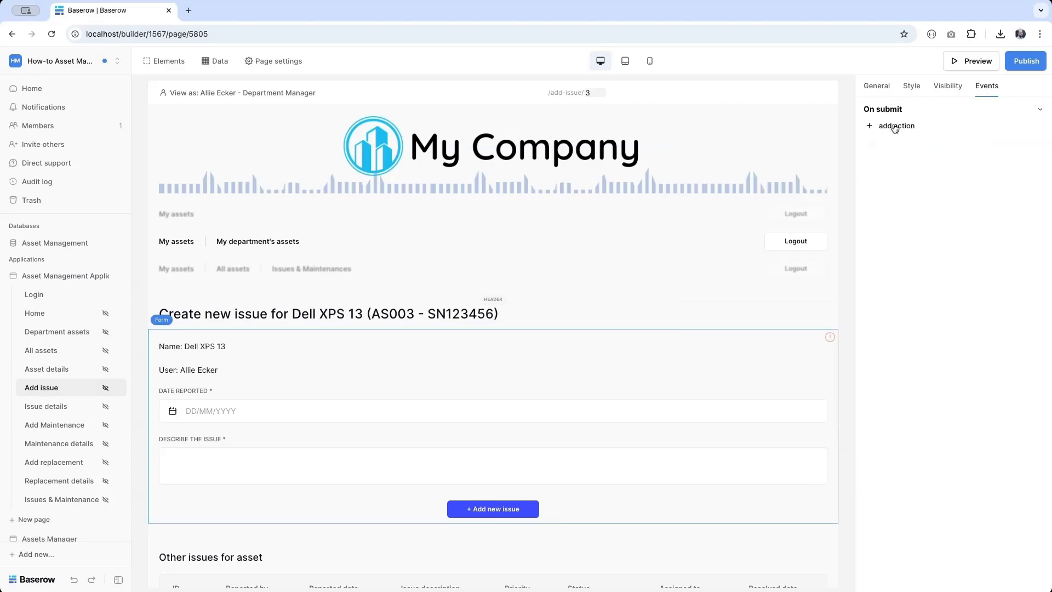
left_click(895, 129)
left_click(911, 141)
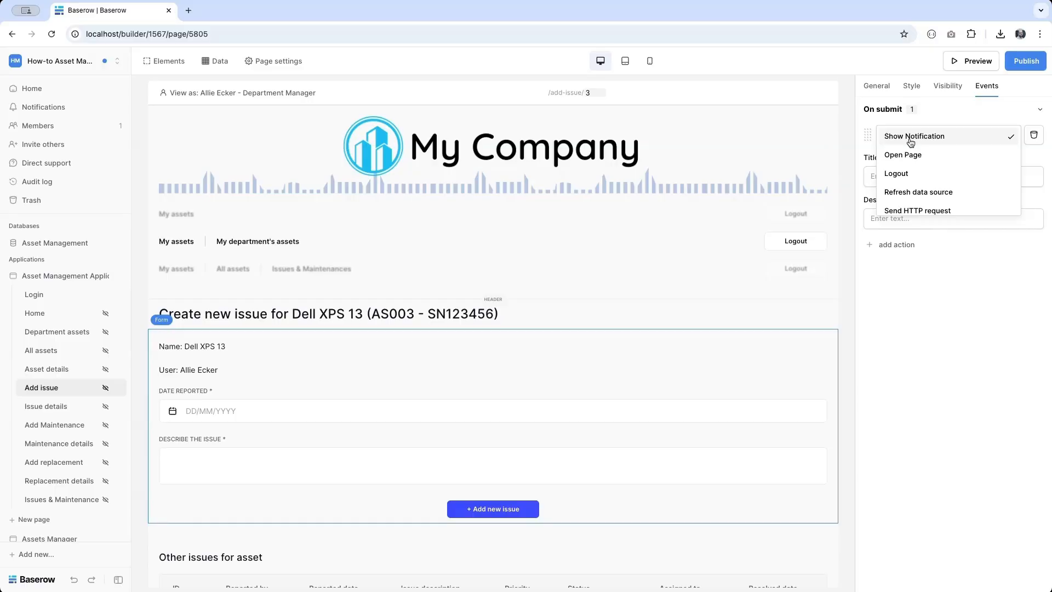
scroll(913, 159, "down", 2)
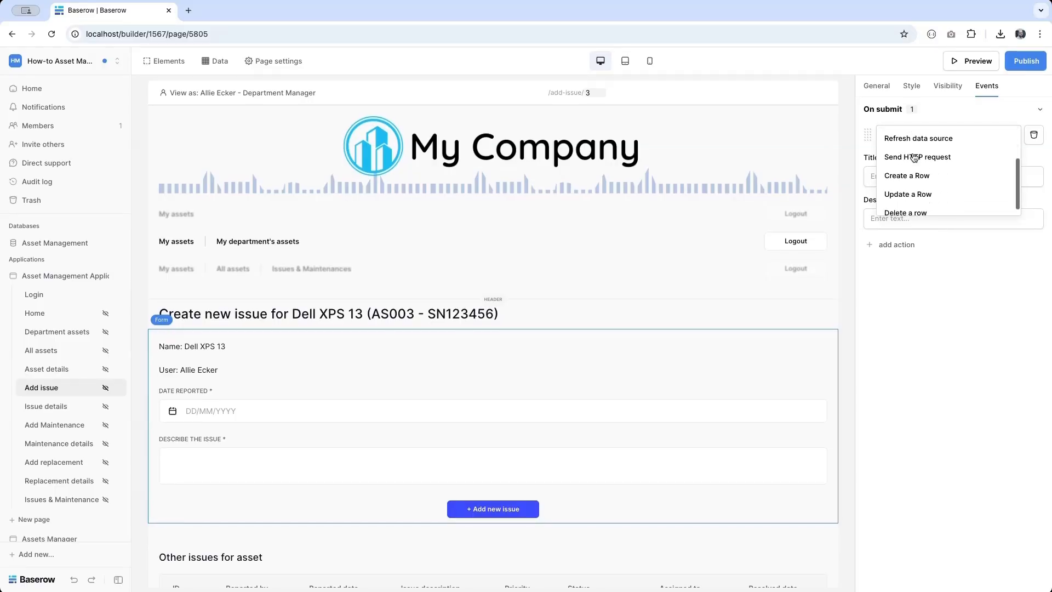
left_click(905, 167)
left_click(906, 176)
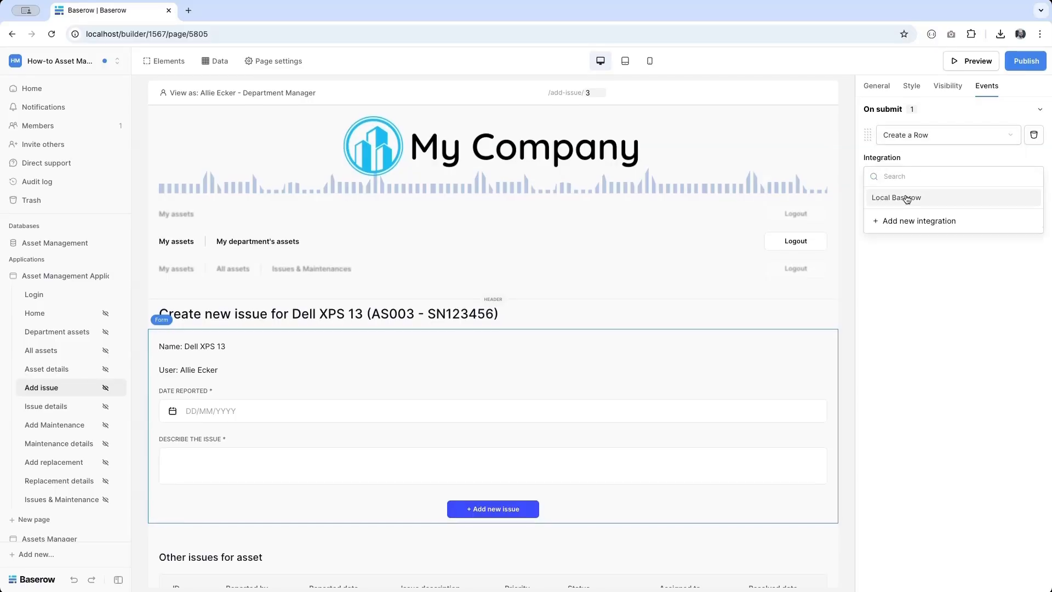
left_click(904, 199)
left_click(900, 222)
left_click(899, 219)
left_click(984, 224)
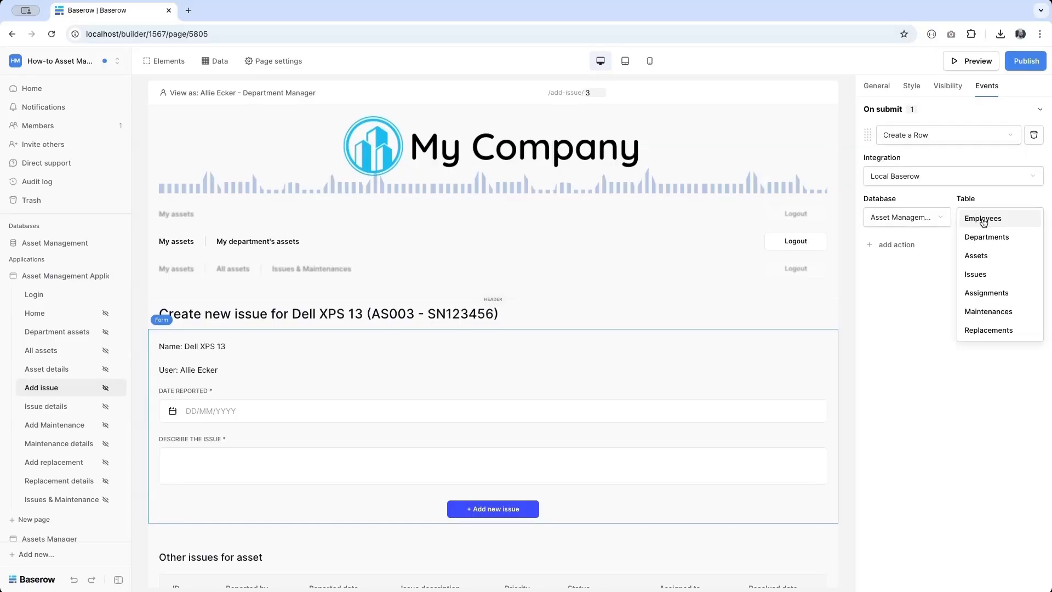
left_click(986, 273)
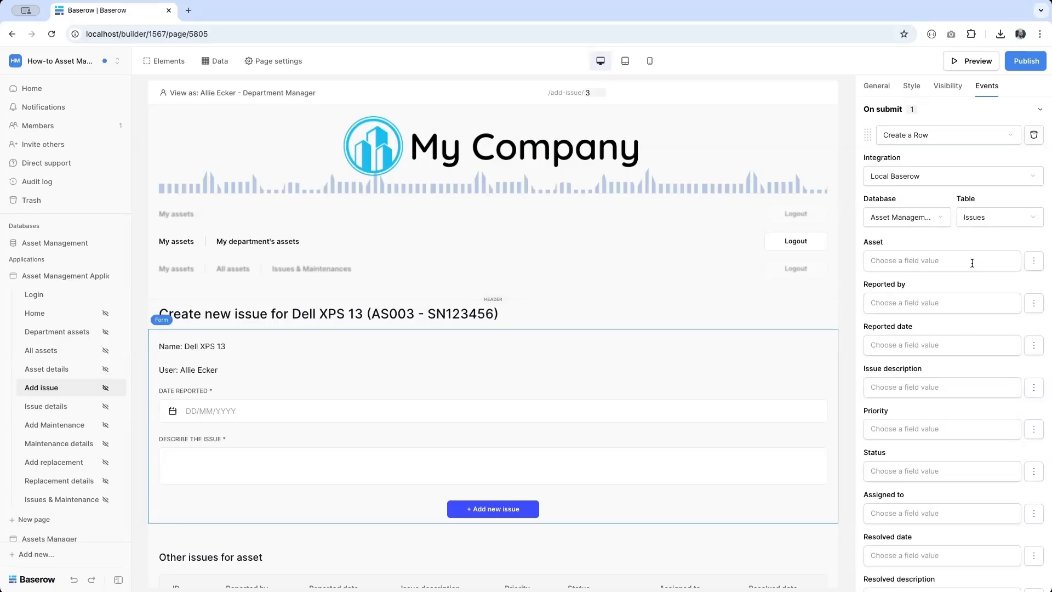
- Map Asset to the asset Id, Reported by to the user Id, and date and description inputs
left_click(972, 263)
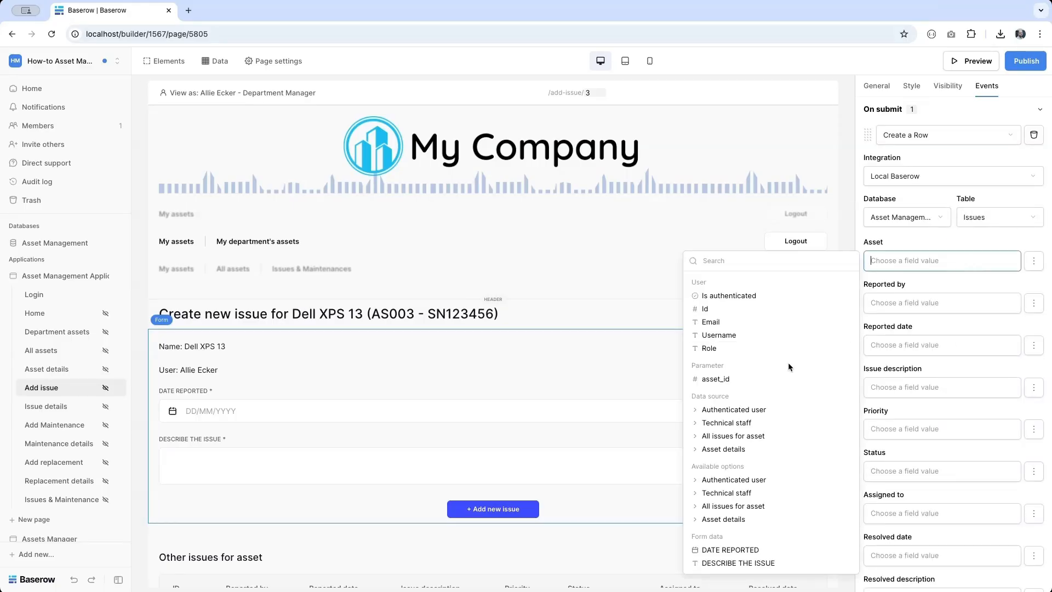
left_click(737, 449)
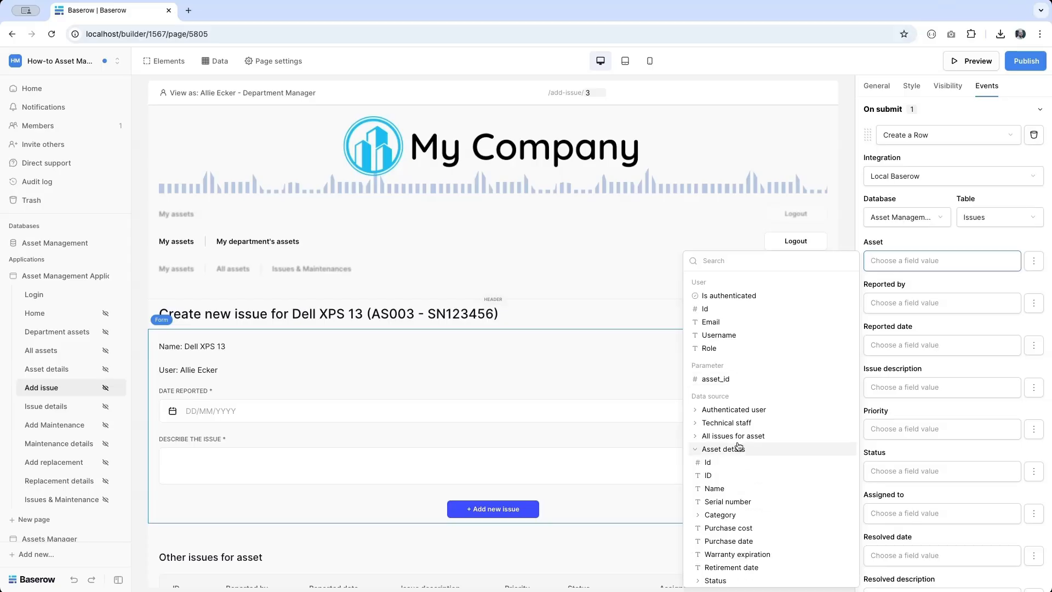
left_click(708, 462)
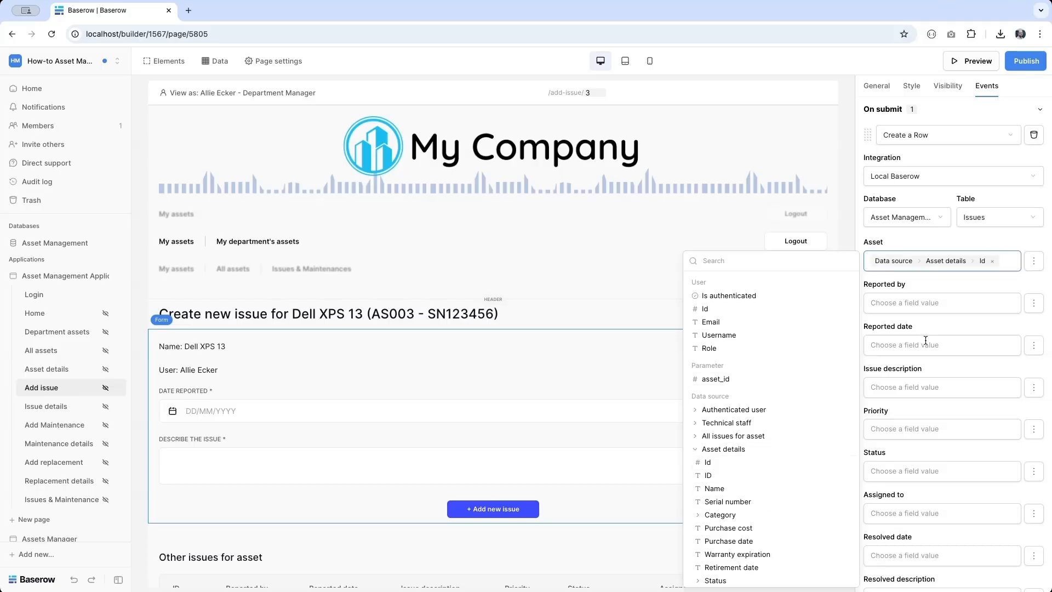
left_click(905, 304)
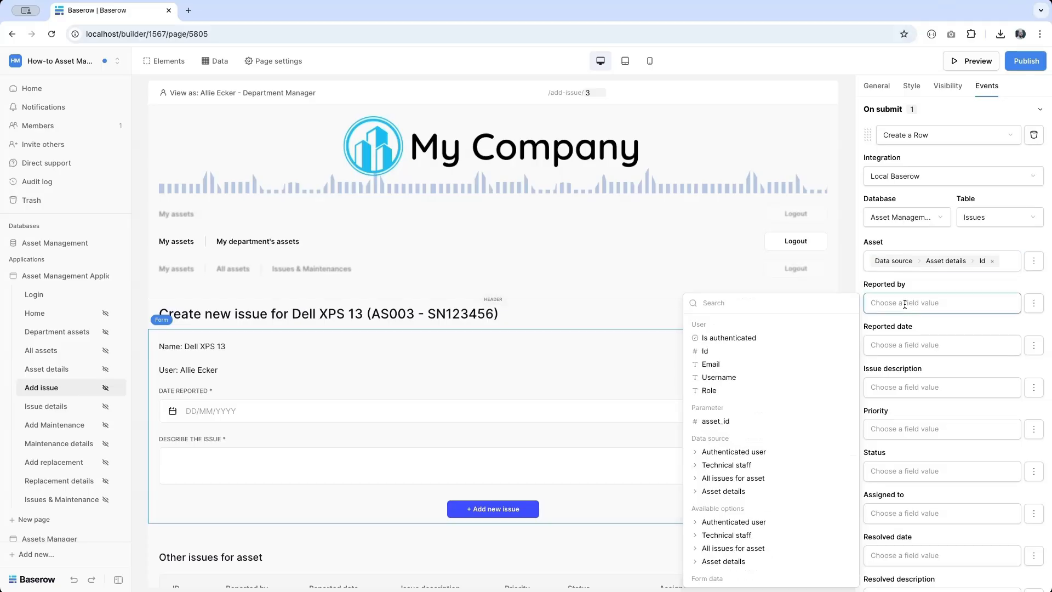
left_click(732, 355)
left_click(936, 341)
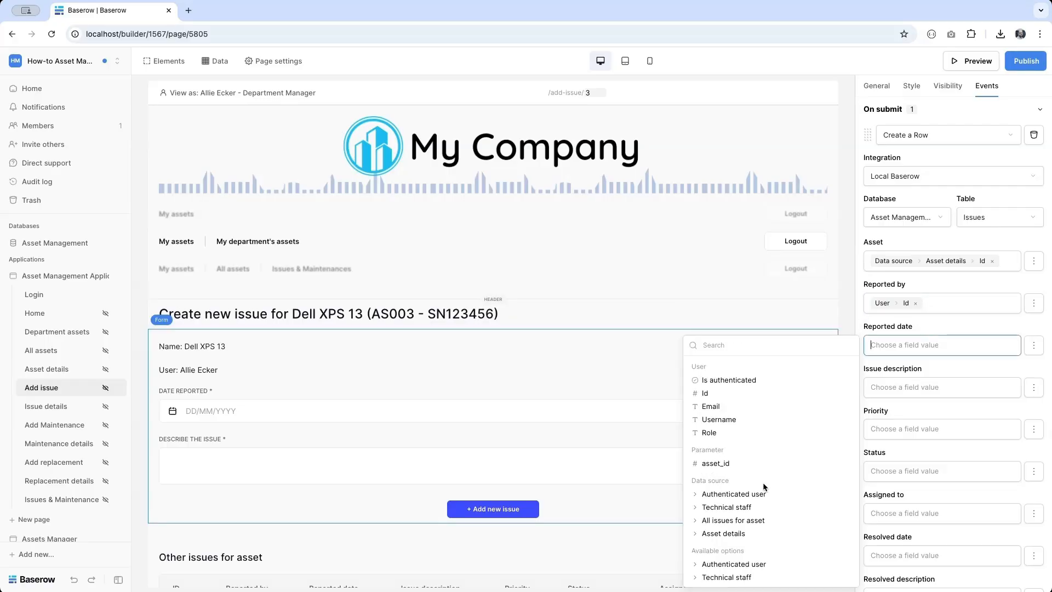
scroll(763, 482, "down", 3)
left_click(721, 565)
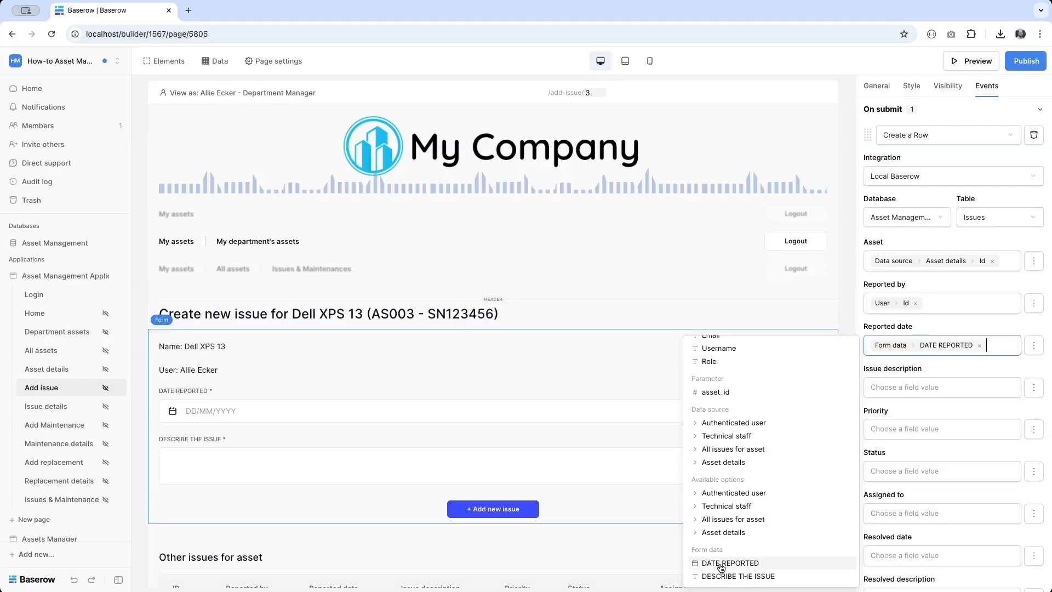
key("Tab")
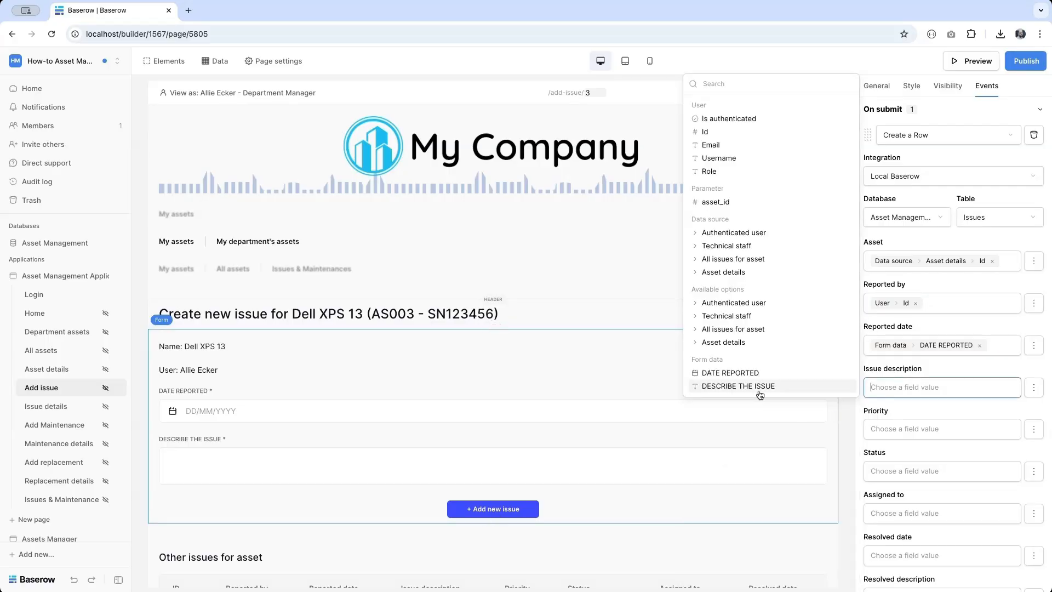
left_click(738, 387)
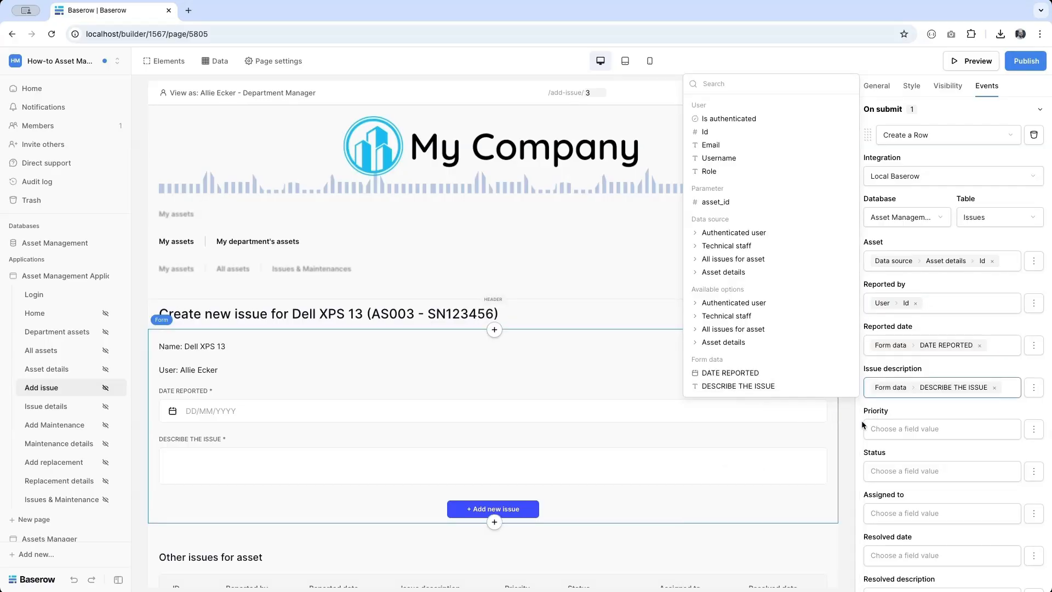
- Set Status to 'Reported' and disable Priority, Assigned to, Resolved date and Resolved description
left_click(1034, 430)
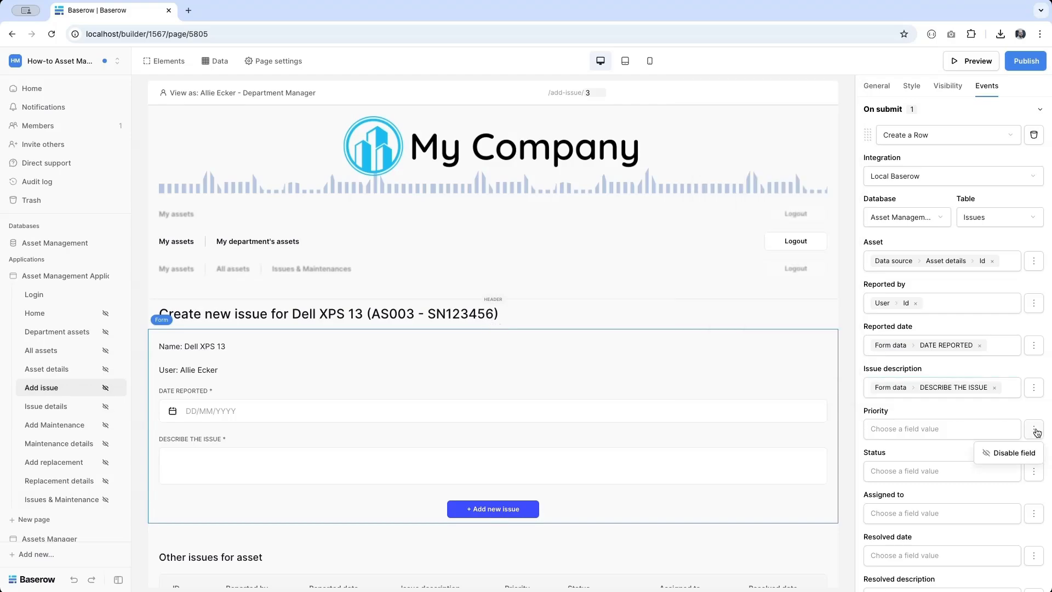
left_click(1020, 459)
left_click(1034, 472)
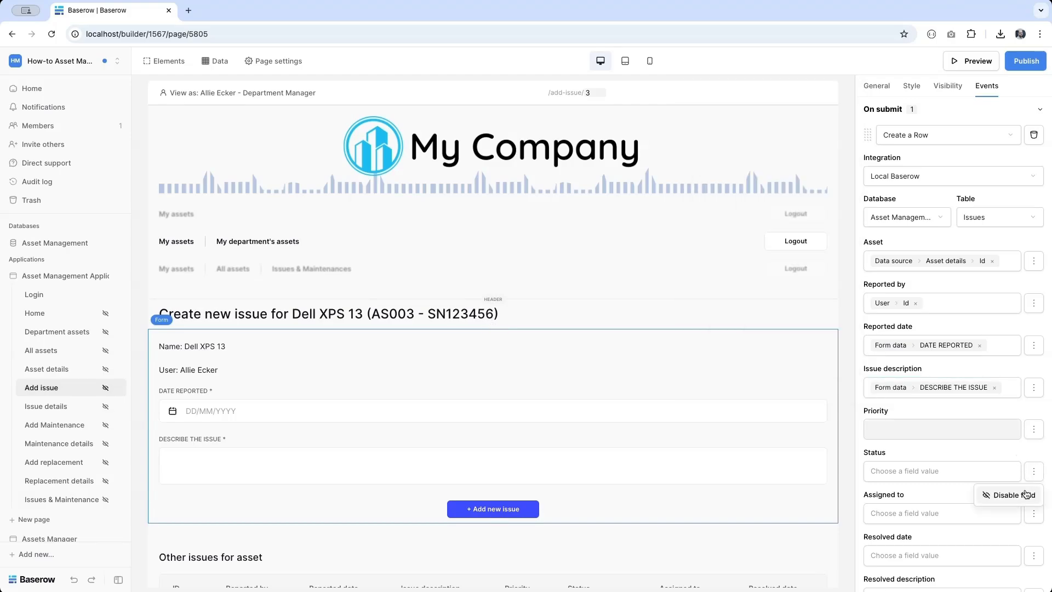
left_click(932, 472)
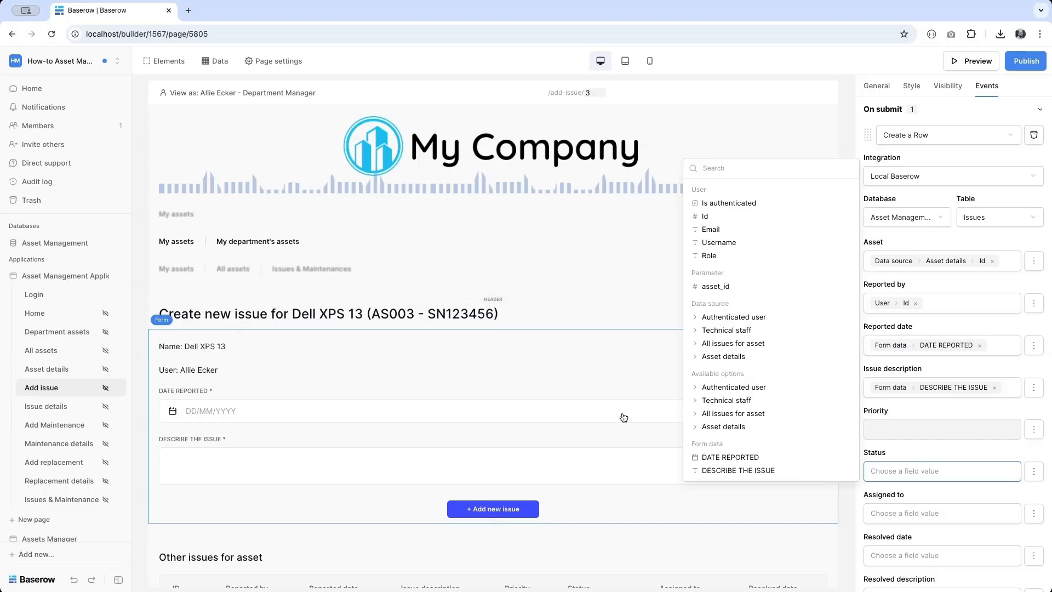
type("Reported")
left_click(1033, 514)
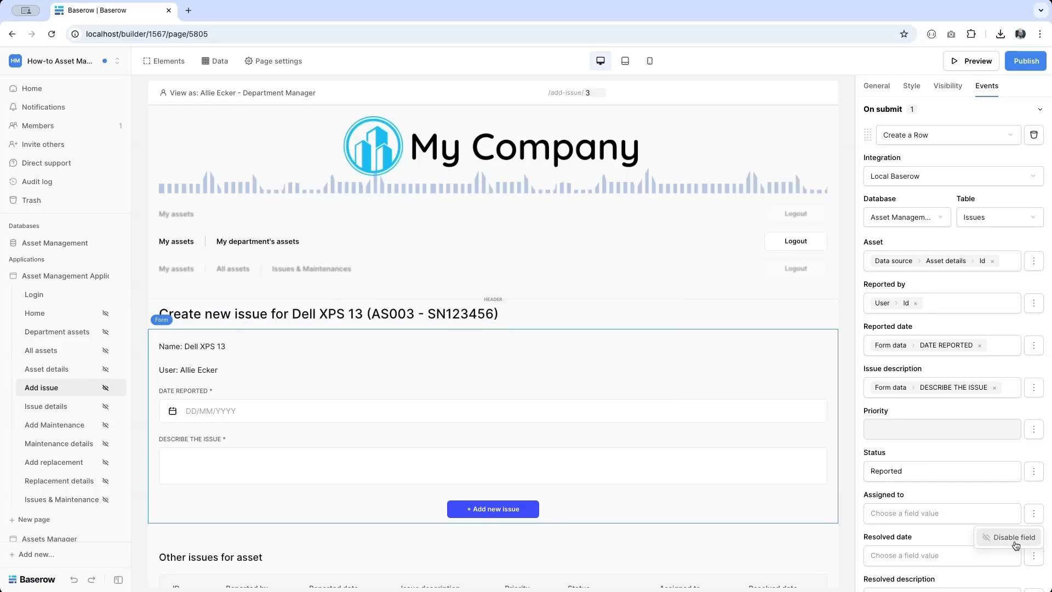
left_click(1018, 538)
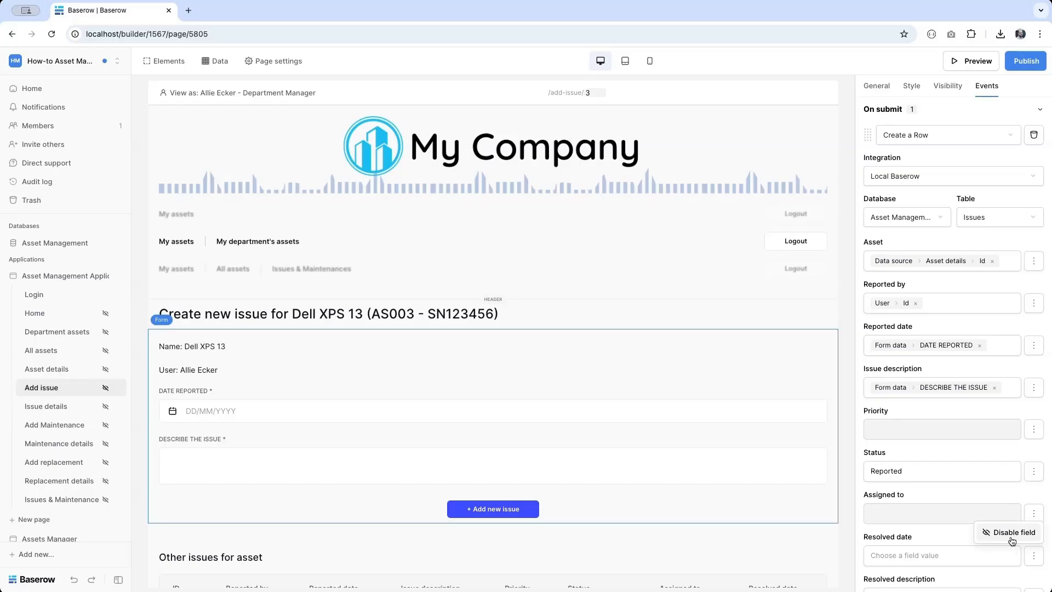
left_click(1014, 532)
scroll(1019, 543, "down", 2)
left_click(1034, 543)
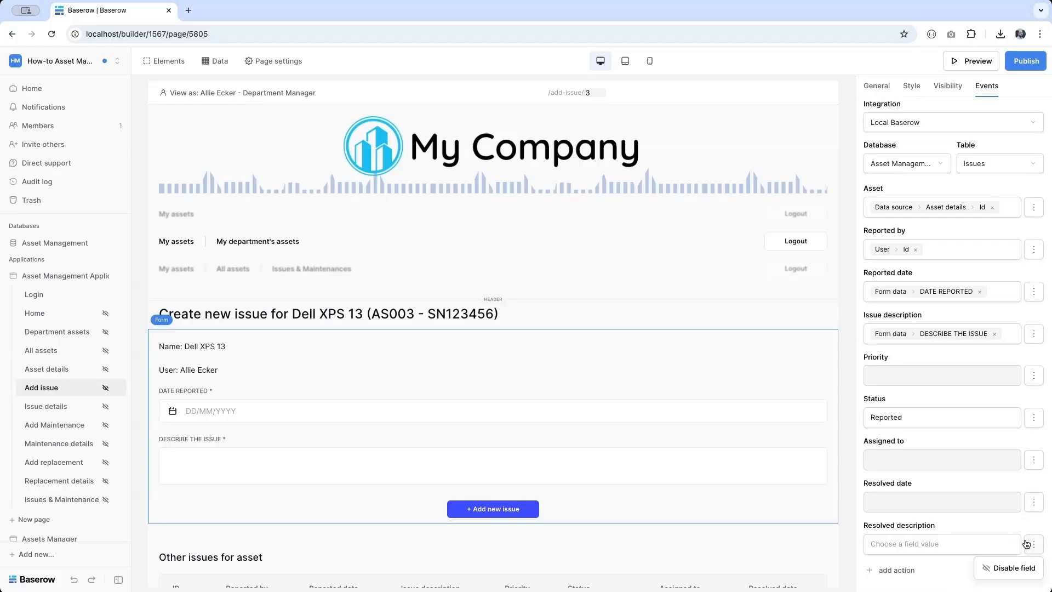
left_click(1006, 566)
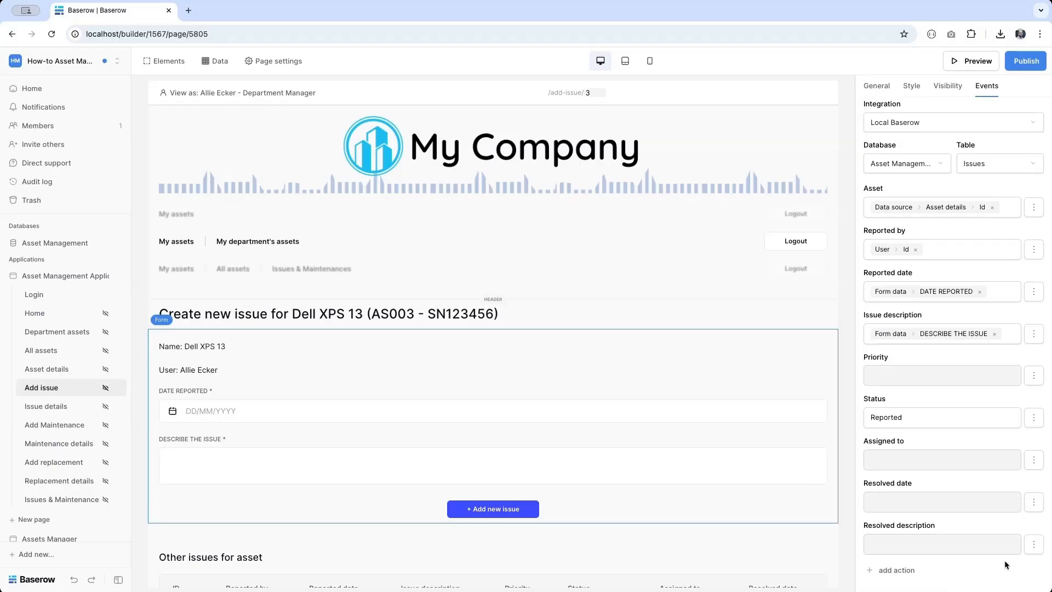
- Add an Open Page action to Issue details with issue_id set to the created row's Id
left_click(891, 570)
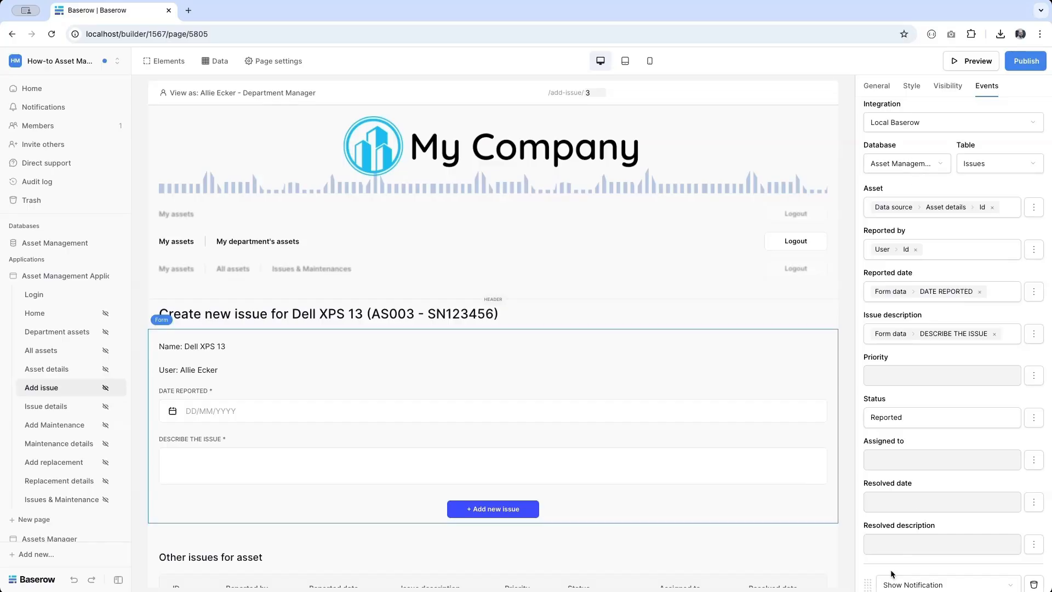
scroll(888, 570, "down", 3)
left_click(917, 463)
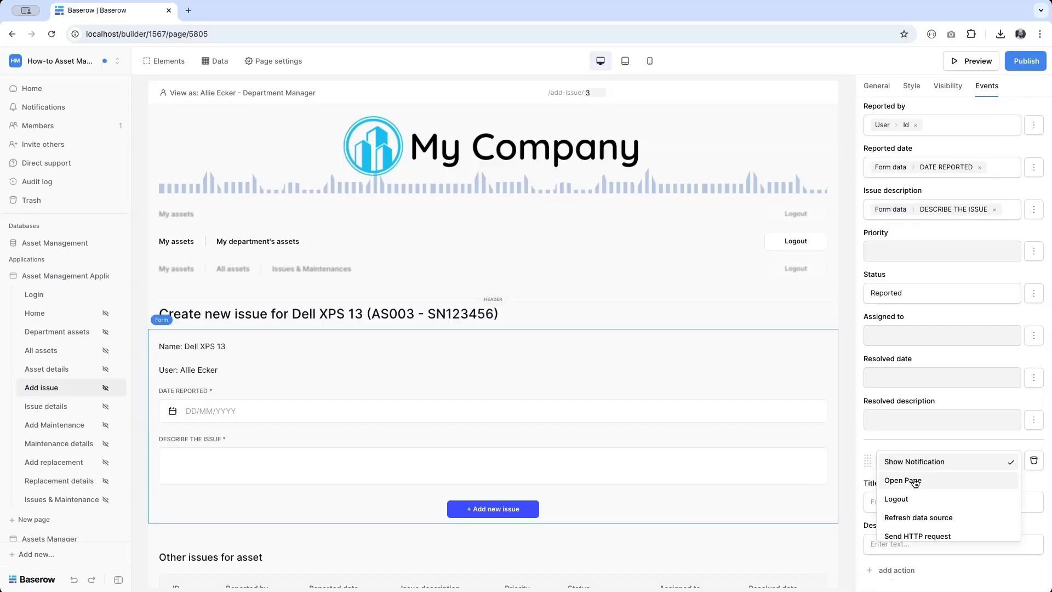
left_click(912, 481)
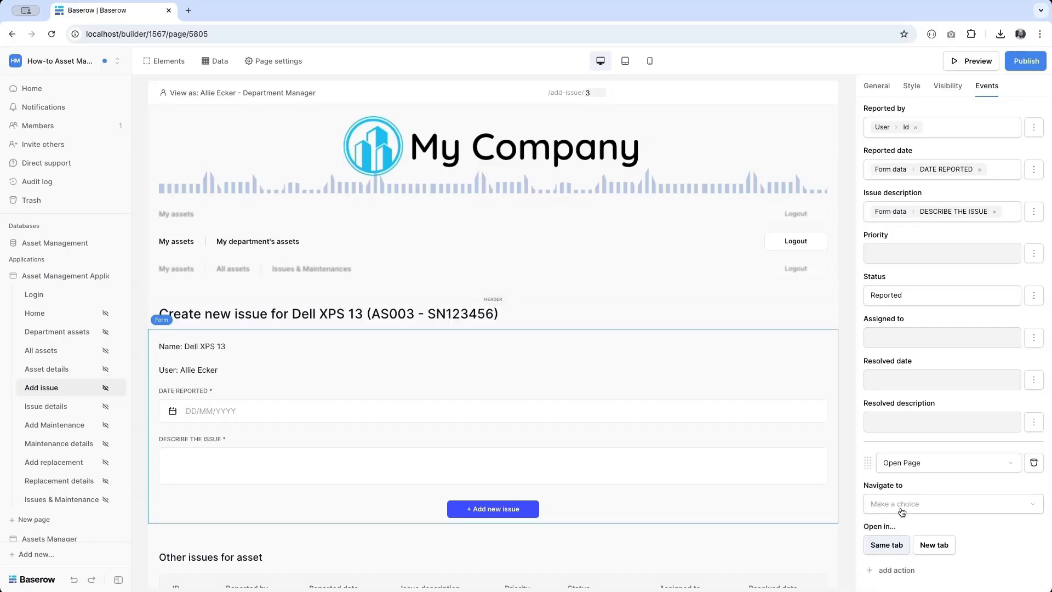
left_click(905, 507)
scroll(912, 557, "down", 2)
left_click(912, 551)
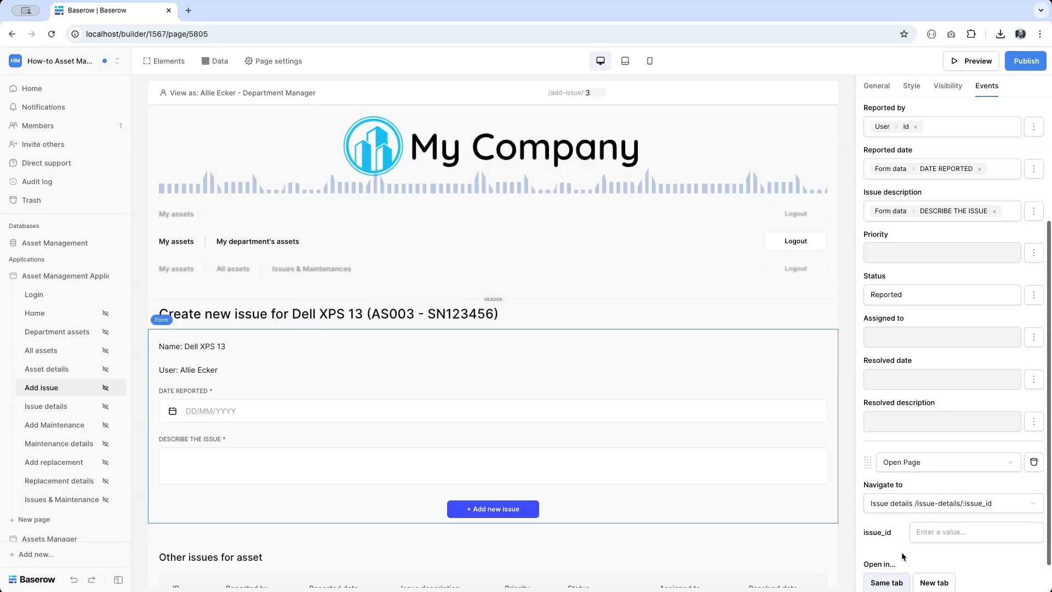
scroll(931, 526, "down", 1)
left_click(971, 494)
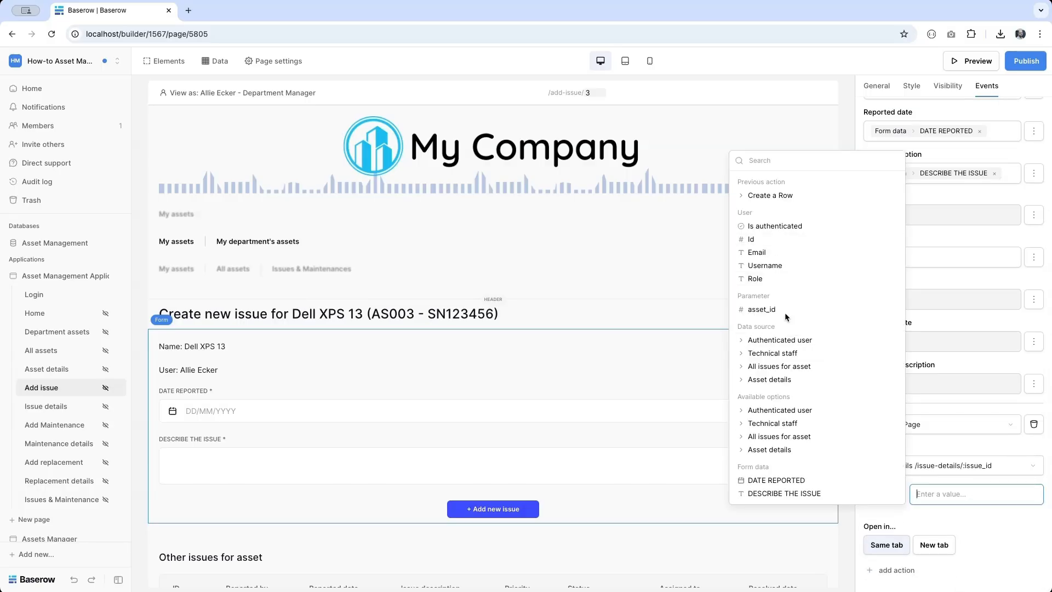
left_click(769, 196)
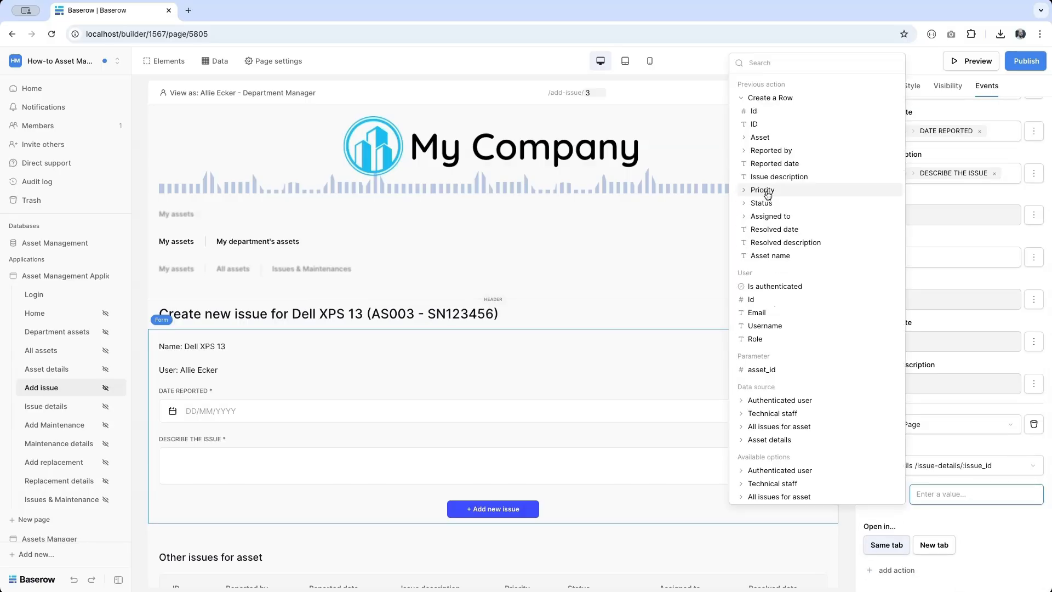
left_click(782, 112)
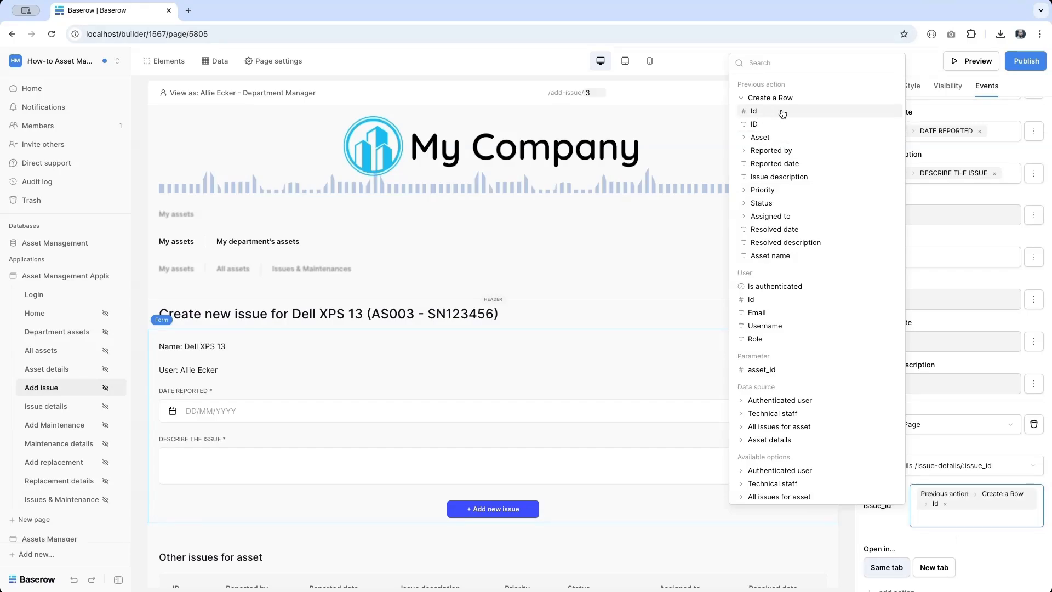
left_click(899, 537)
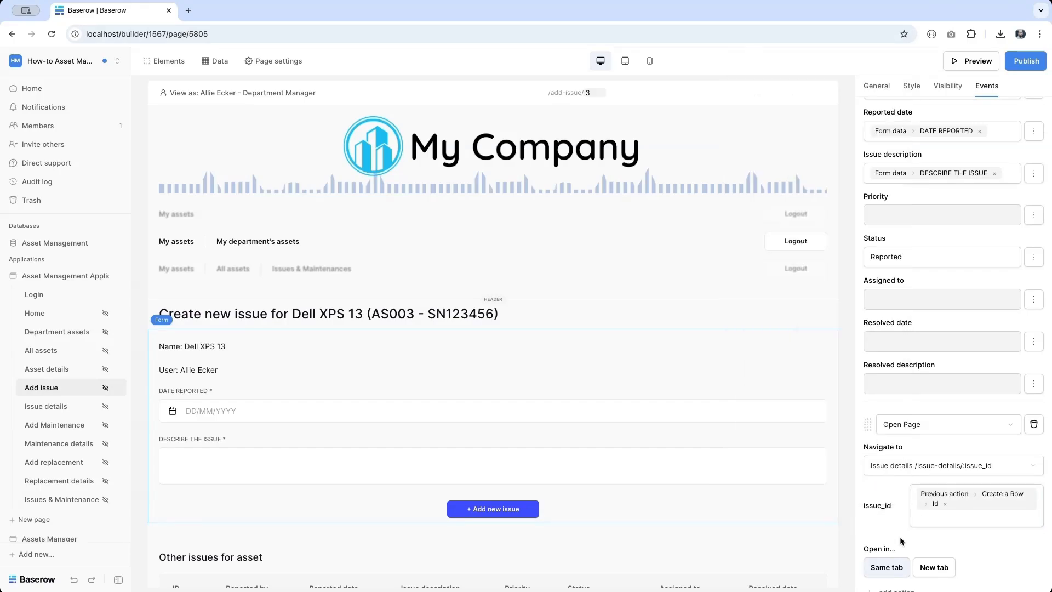
- Publish the app and open its live site in a new tab
left_click(1038, 64)
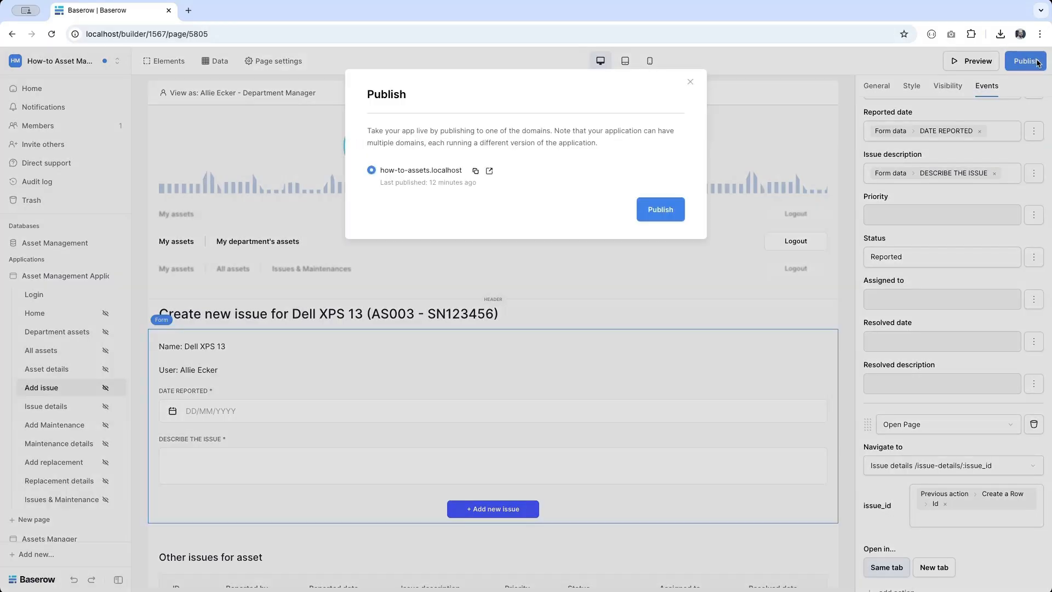
left_click(671, 213)
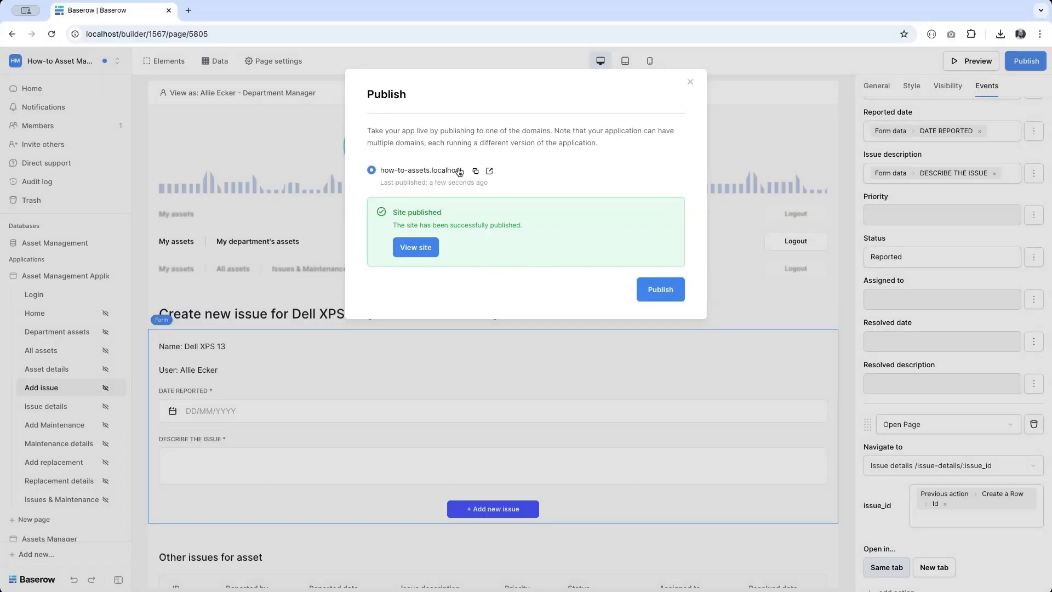
left_click(489, 170)
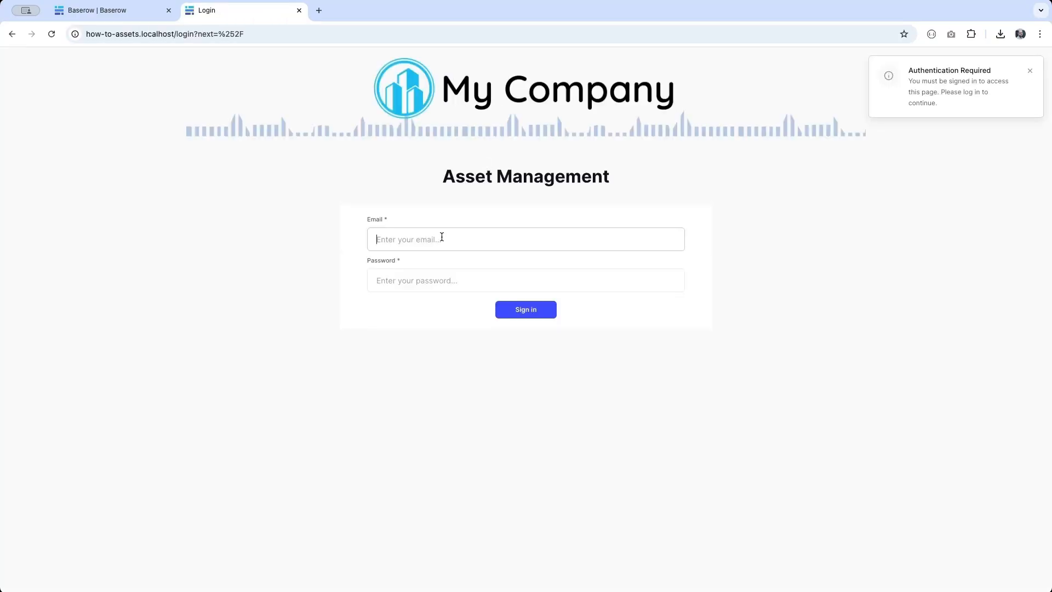
- Sign in to the published app with the user's e-mail and password
type("bran.lopez")
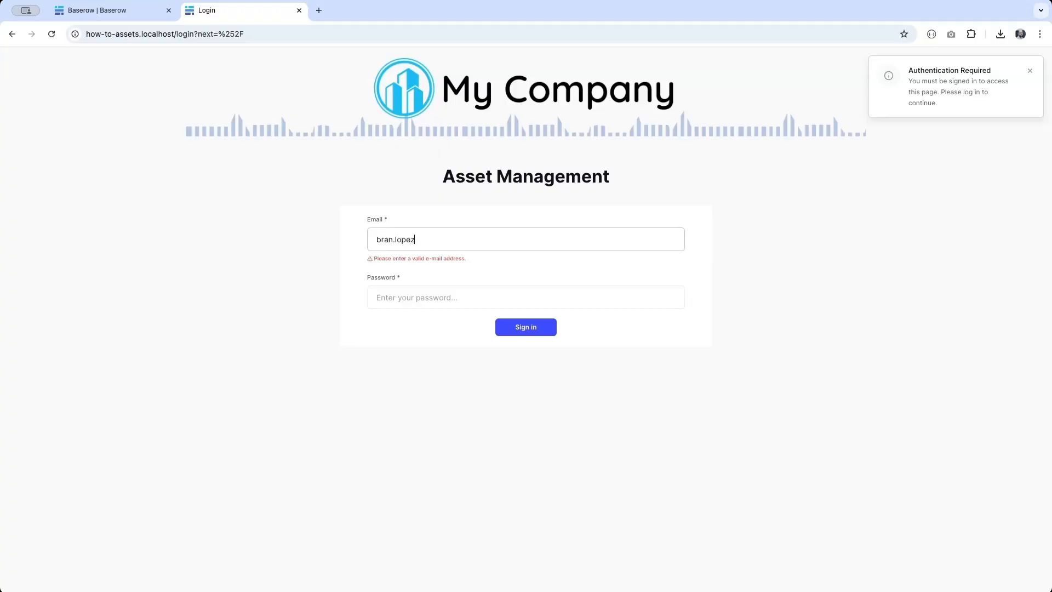
type("@exam")
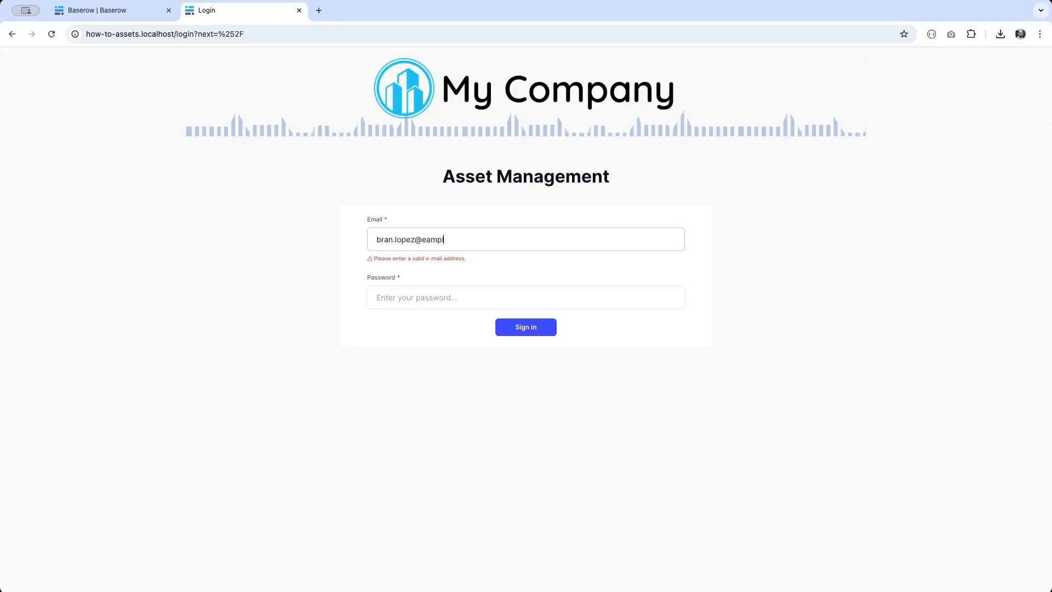
key("BackSpace")
key("BackSpace")
key("BackSpace")
key("BackSpace")
type("example.com")
key("Tab")
type("password")
key("Return")
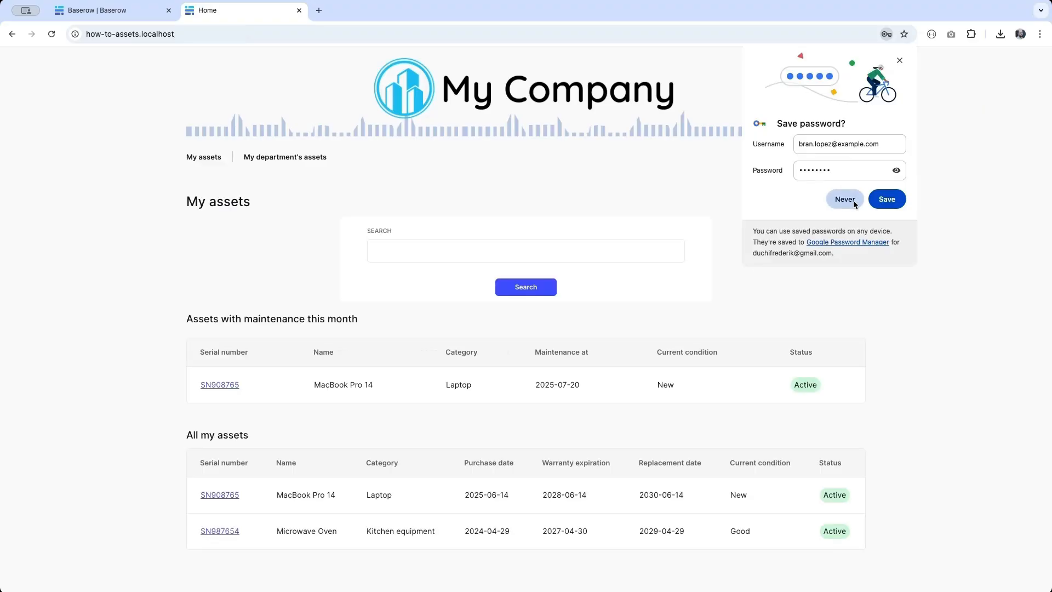
left_click(888, 204)
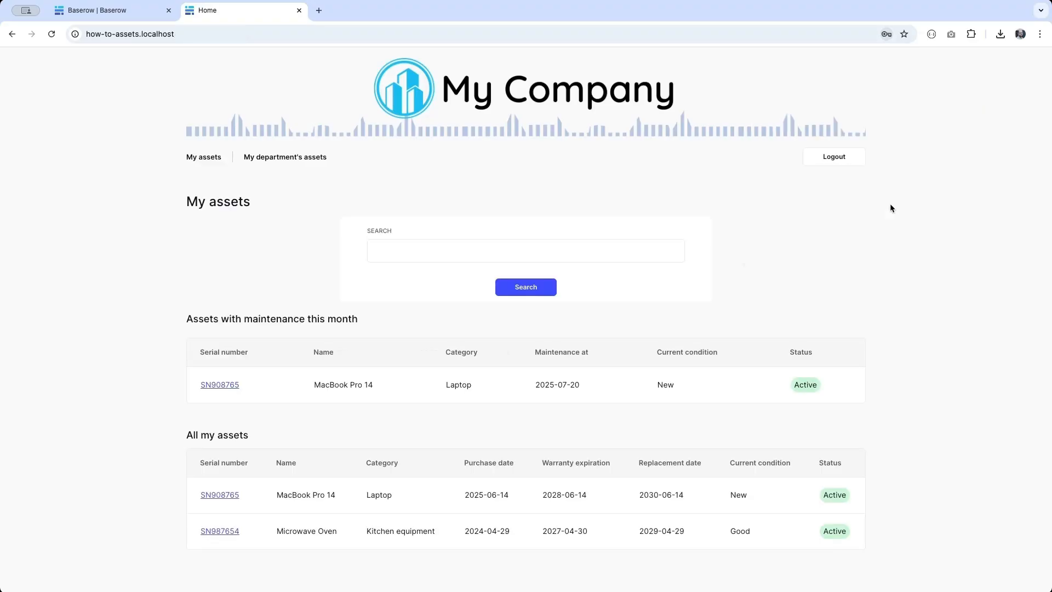
- Report a MacBook Pro 14 issue dated 11 July 2025 reading 'This is a new issue'
left_click(229, 384)
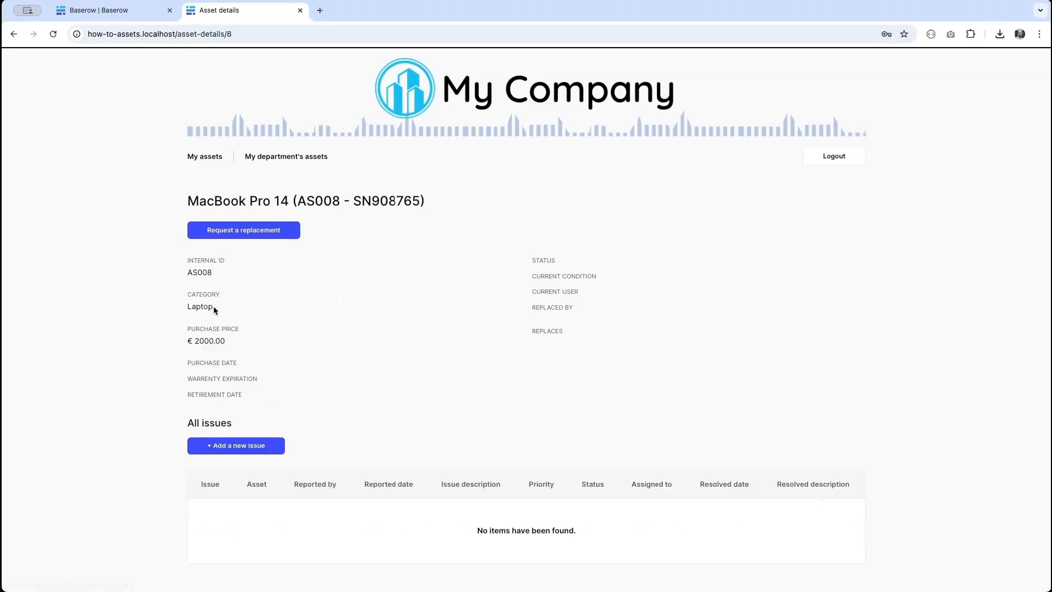
left_click(224, 445)
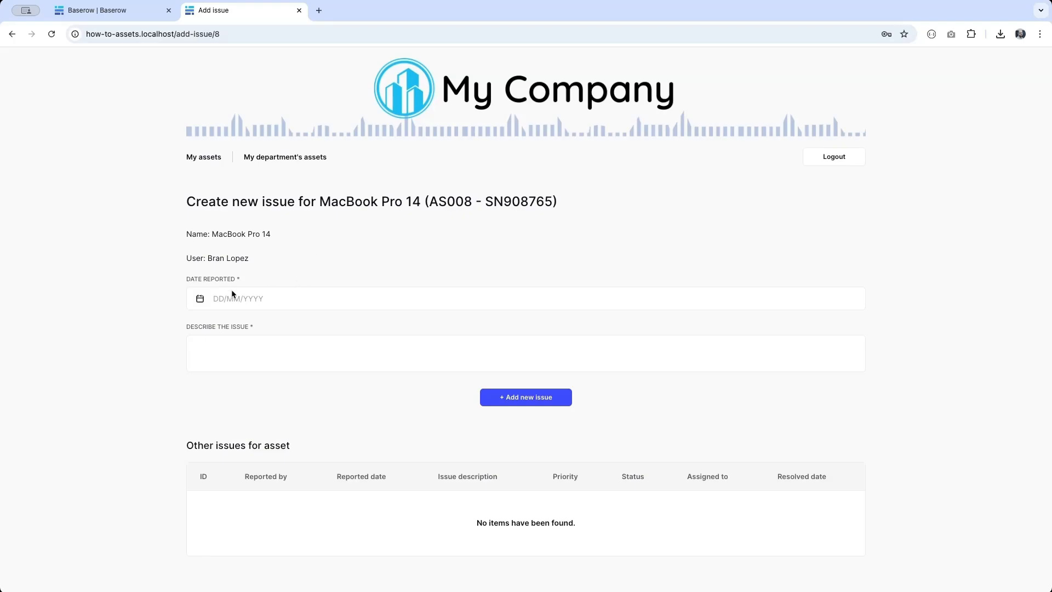
left_click(223, 299)
left_click(294, 395)
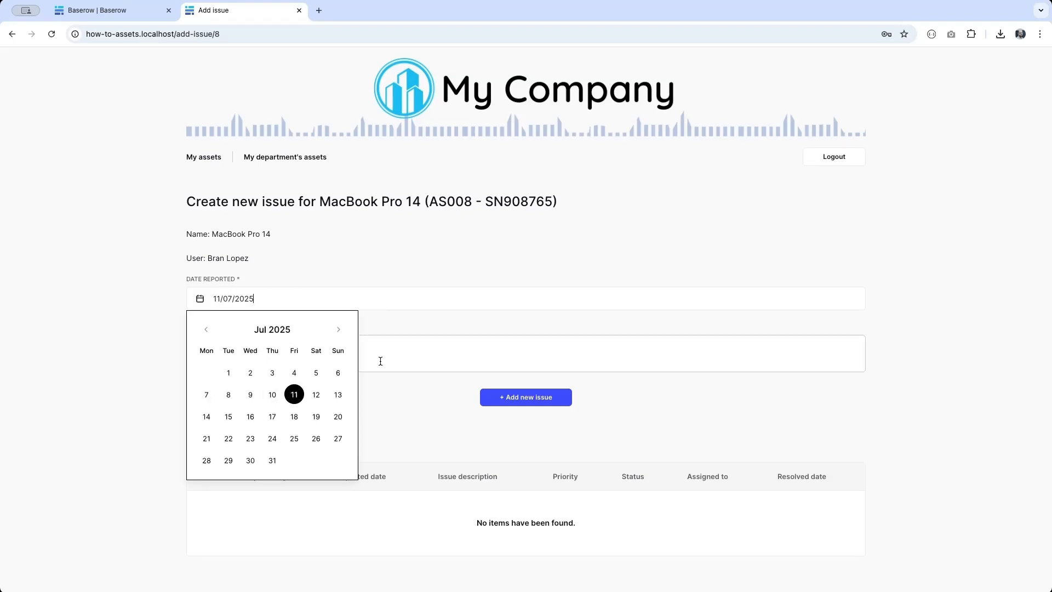
left_click(380, 361)
type("This i")
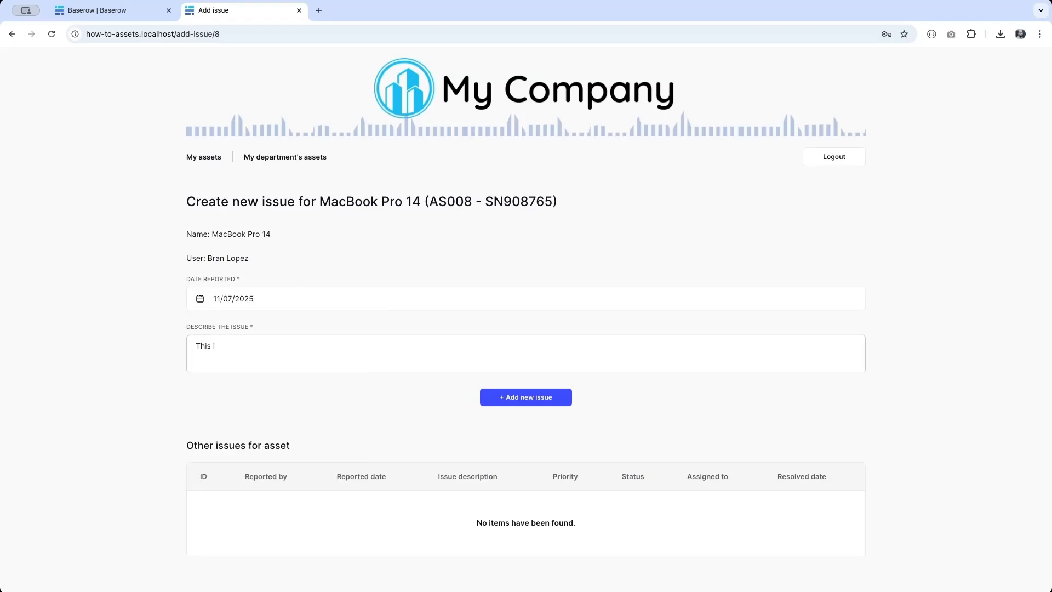
type("s a new issue")
left_click(529, 400)
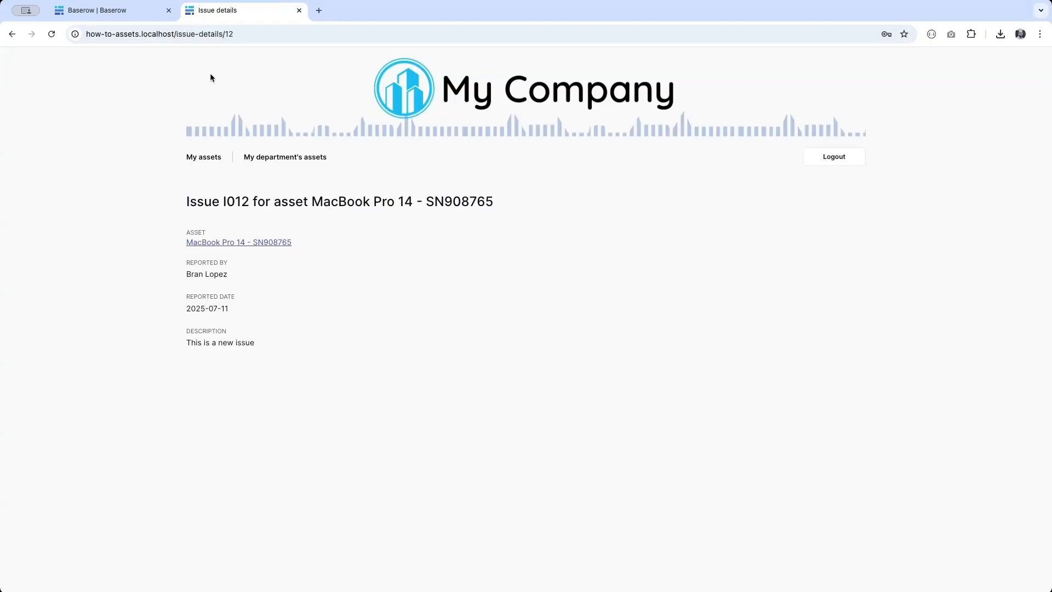
left_click(96, 10)
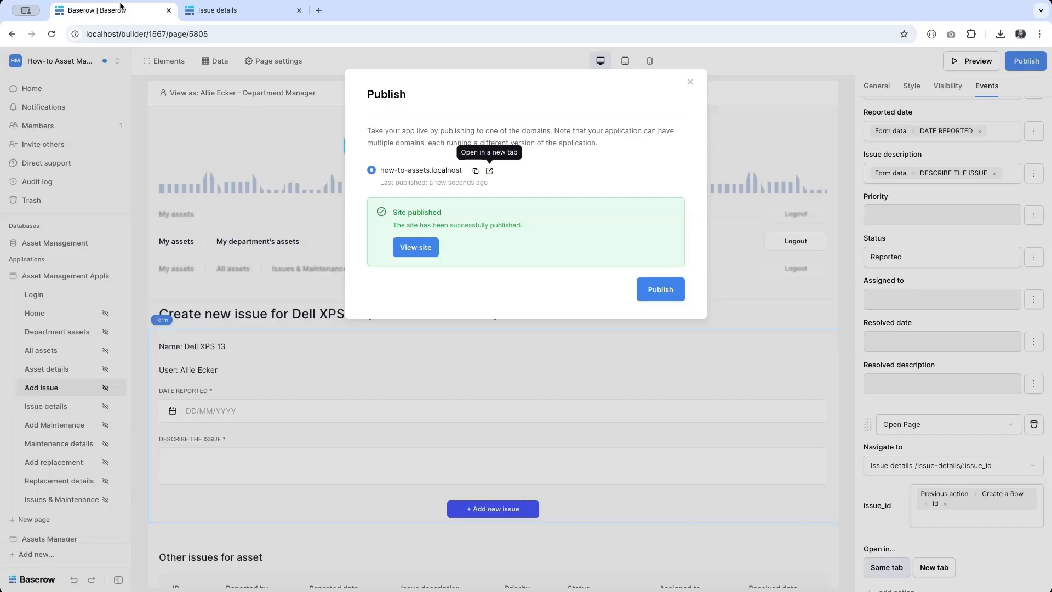
- Check the new I012 row in the Issues table, then open the Issue details page for editing
left_click(48, 244)
left_click(49, 244)
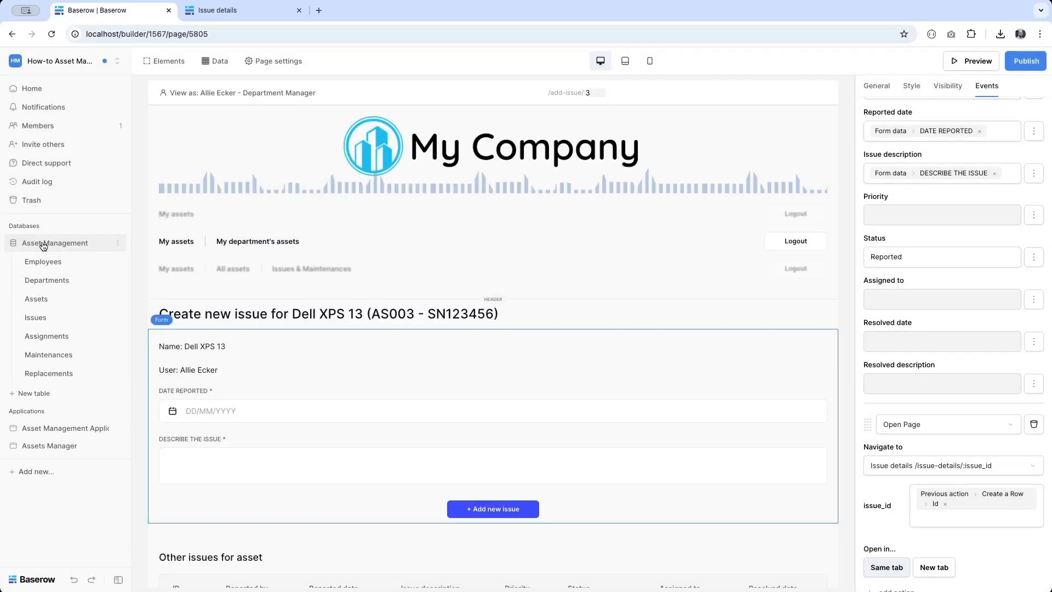
left_click(36, 318)
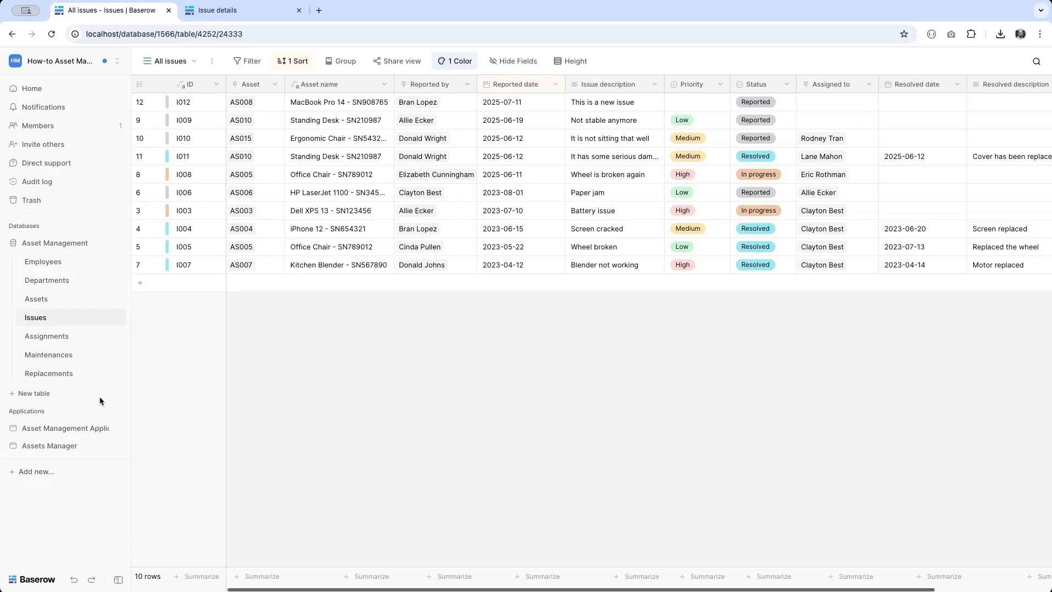
left_click(75, 432)
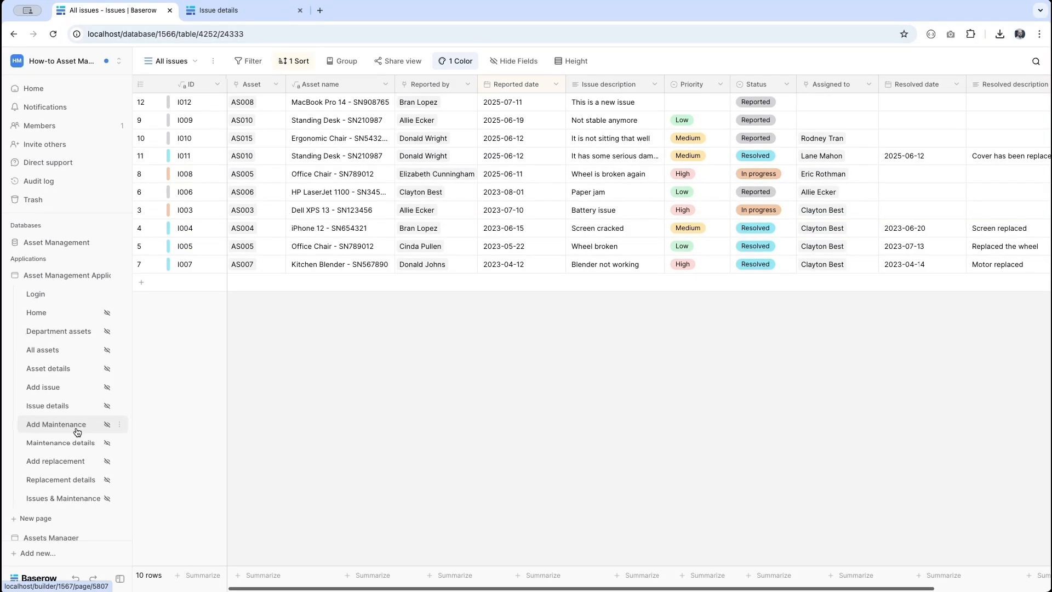
left_click(53, 409)
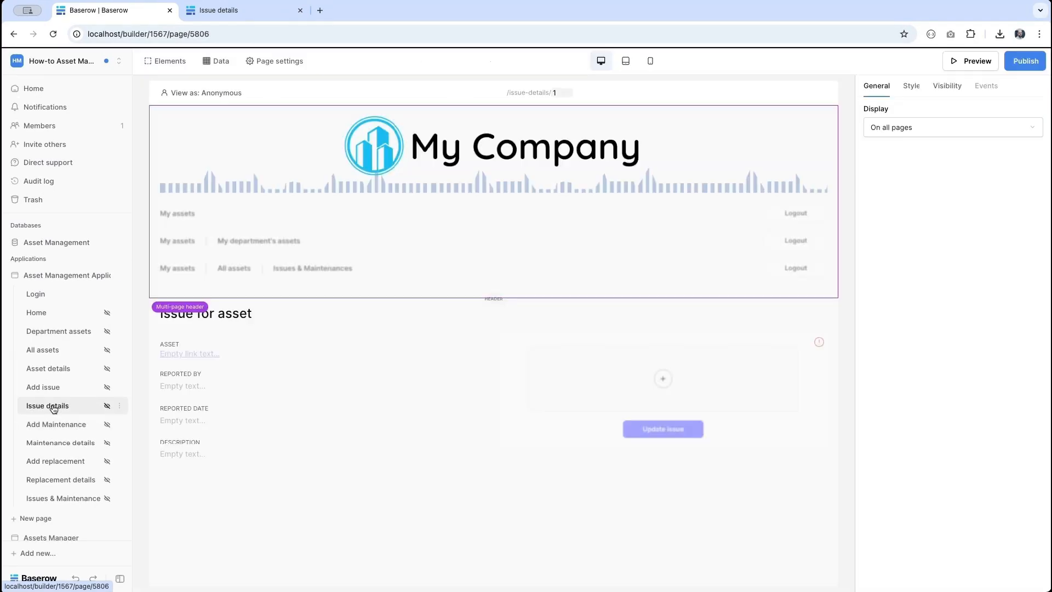
left_click(497, 460)
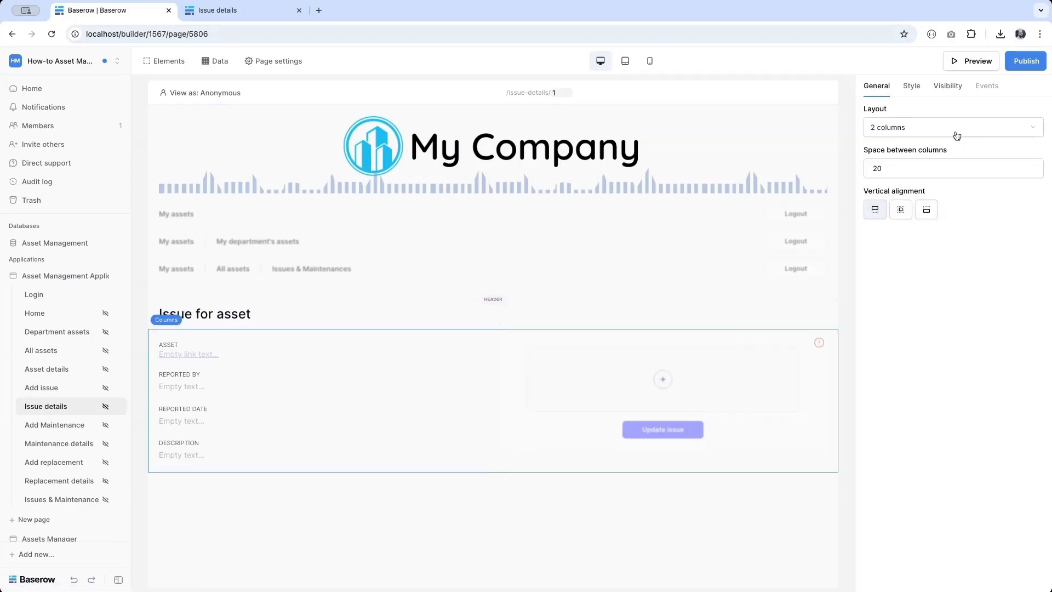
left_click(938, 87)
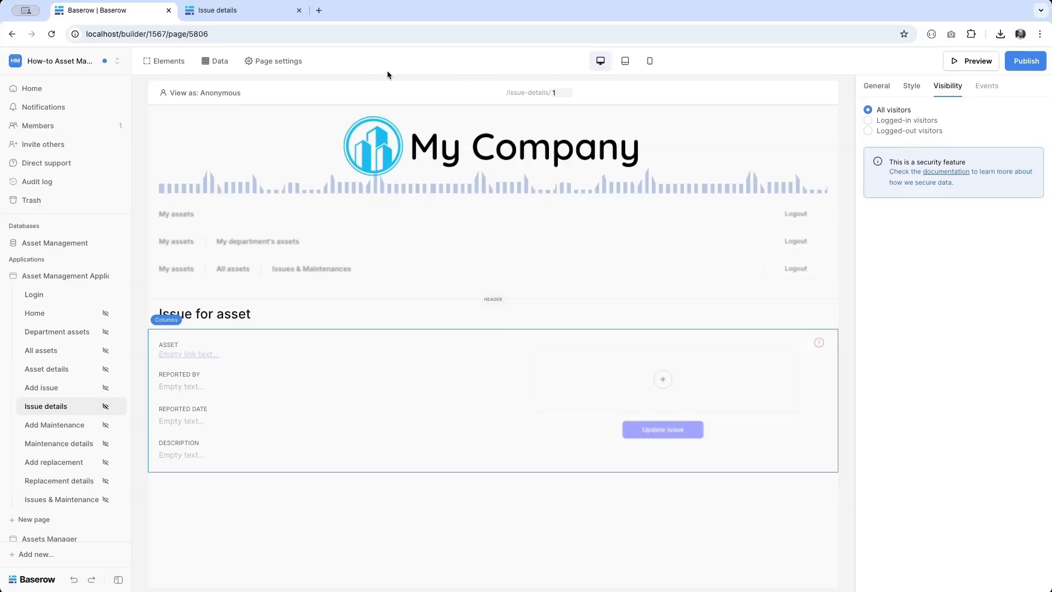
left_click(597, 375)
left_click(946, 85)
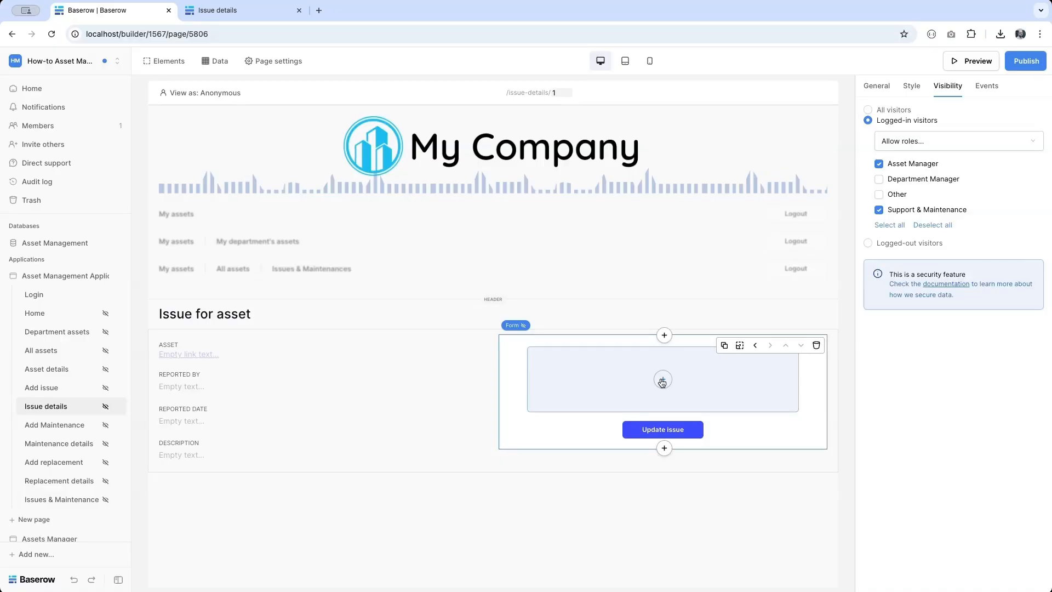
- Add a Choice element labelled PRIORITY inside the Issue details form
left_click(662, 380)
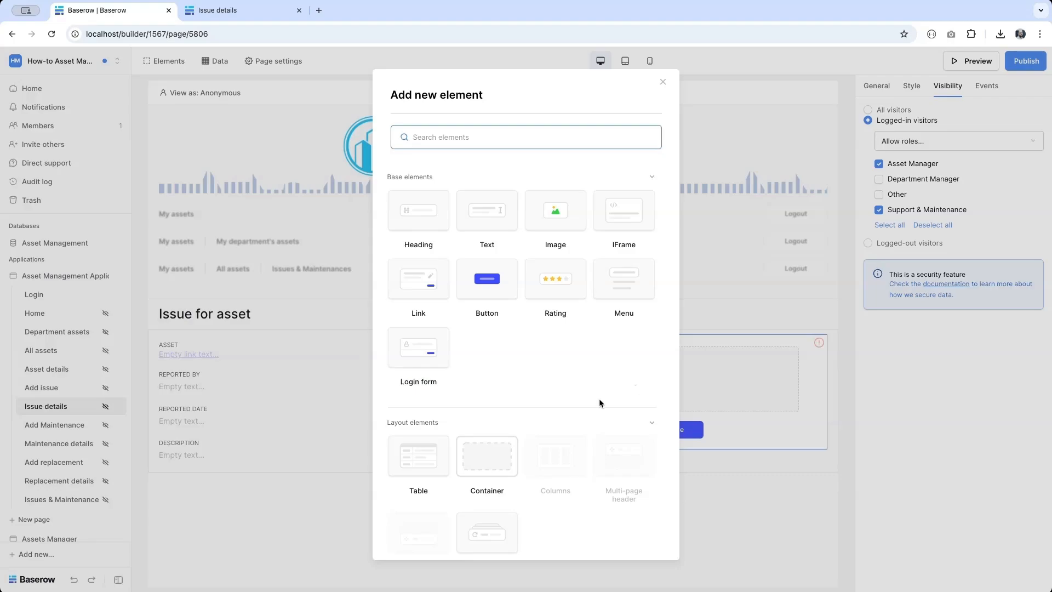
scroll(581, 405, "down", 4)
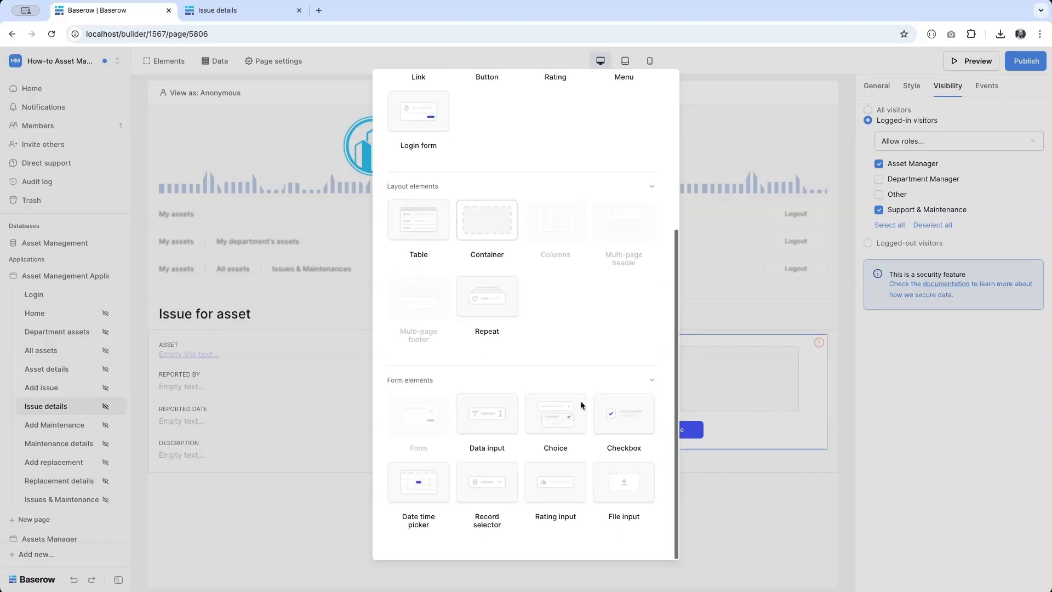
mouse_move(642, 354)
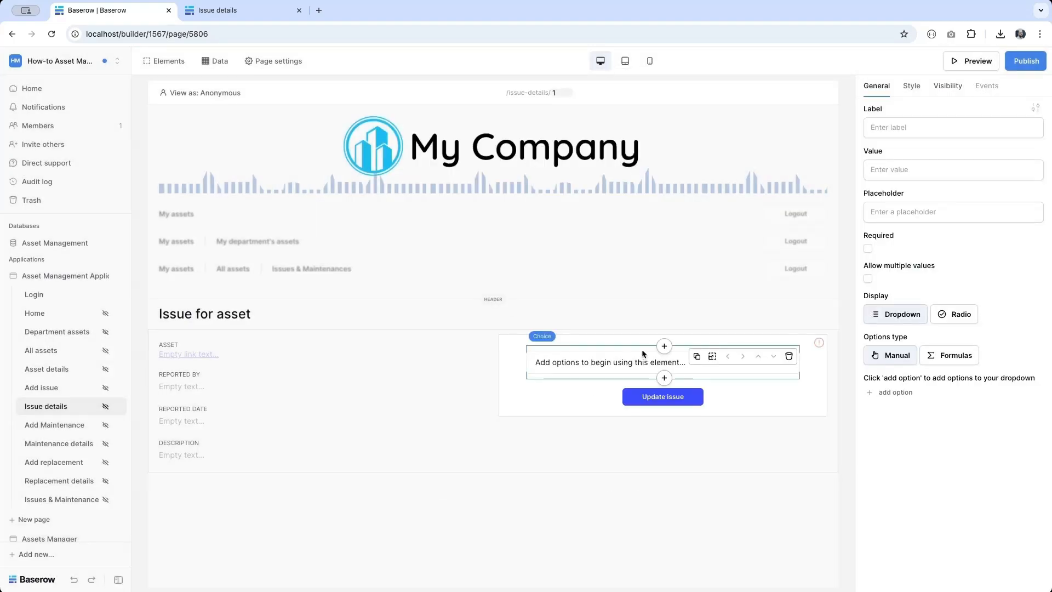
left_click(924, 128)
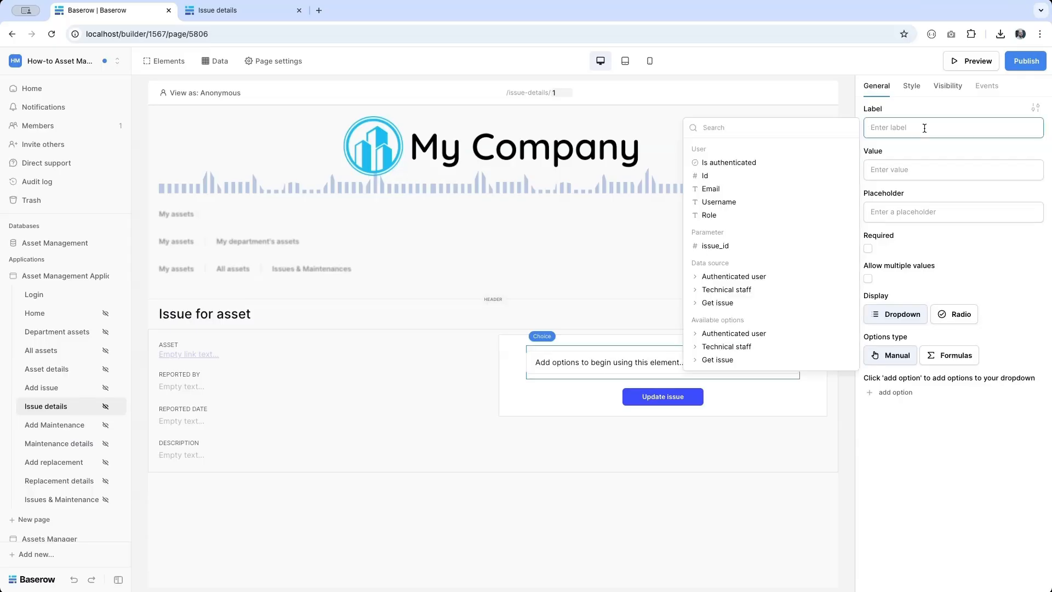
type("PRIORITY")
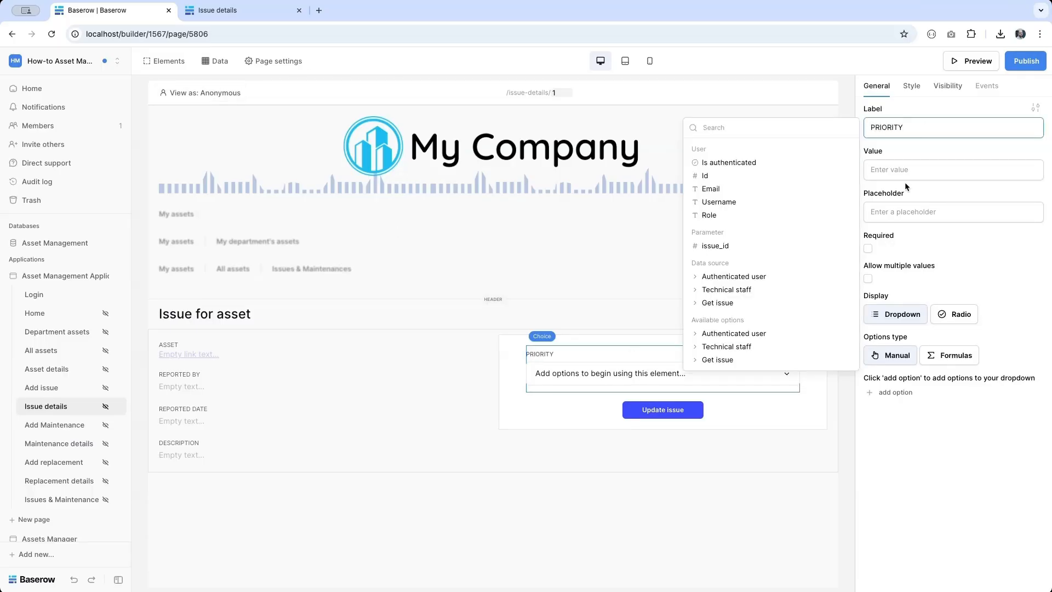
- Set the choice's value to Get issue's Priority id, after reviewing that data source
left_click(899, 169)
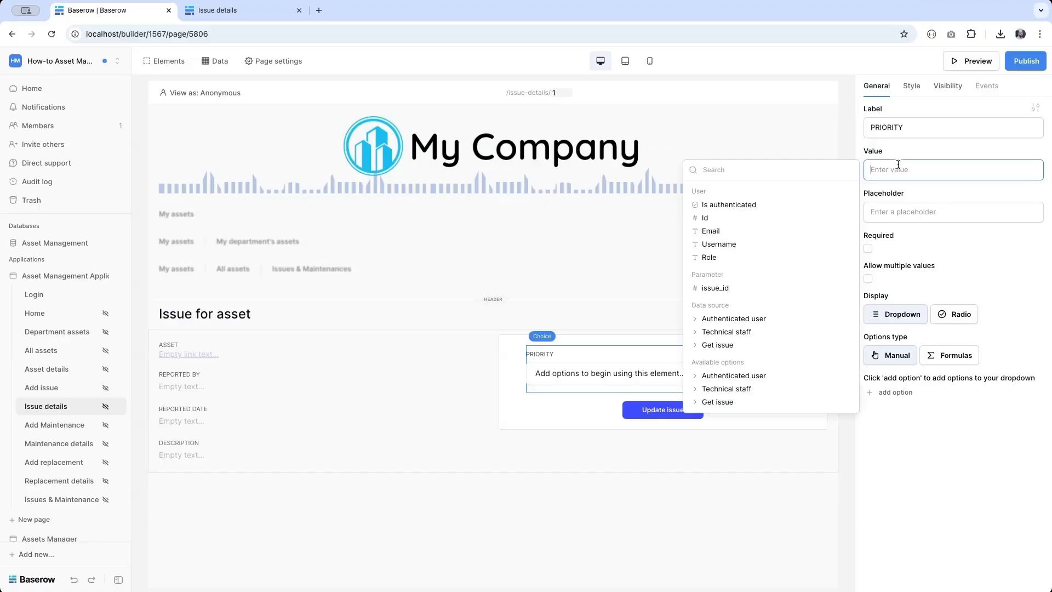
left_click(737, 345)
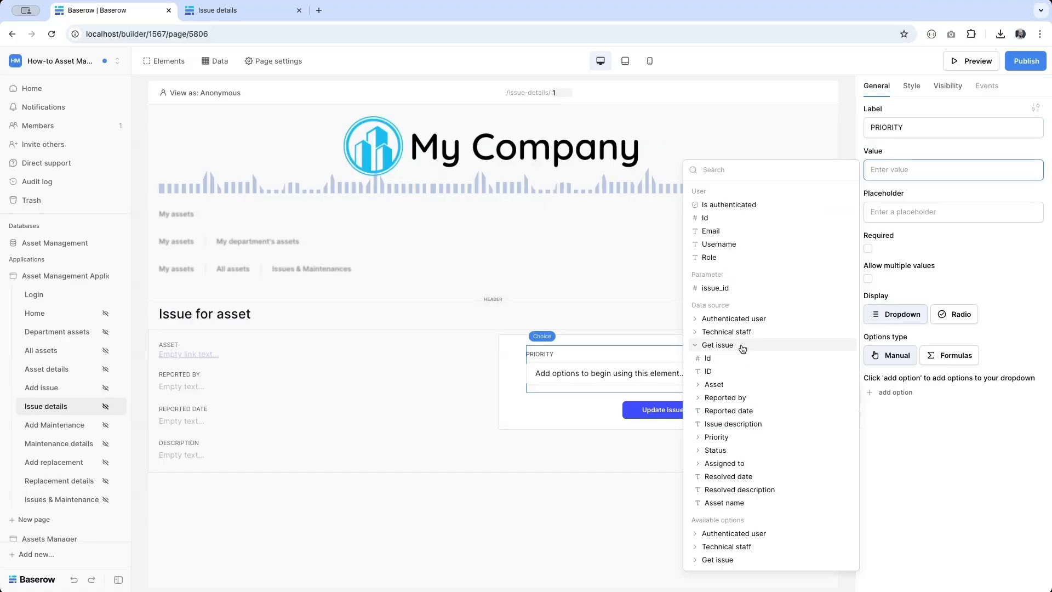
left_click(216, 62)
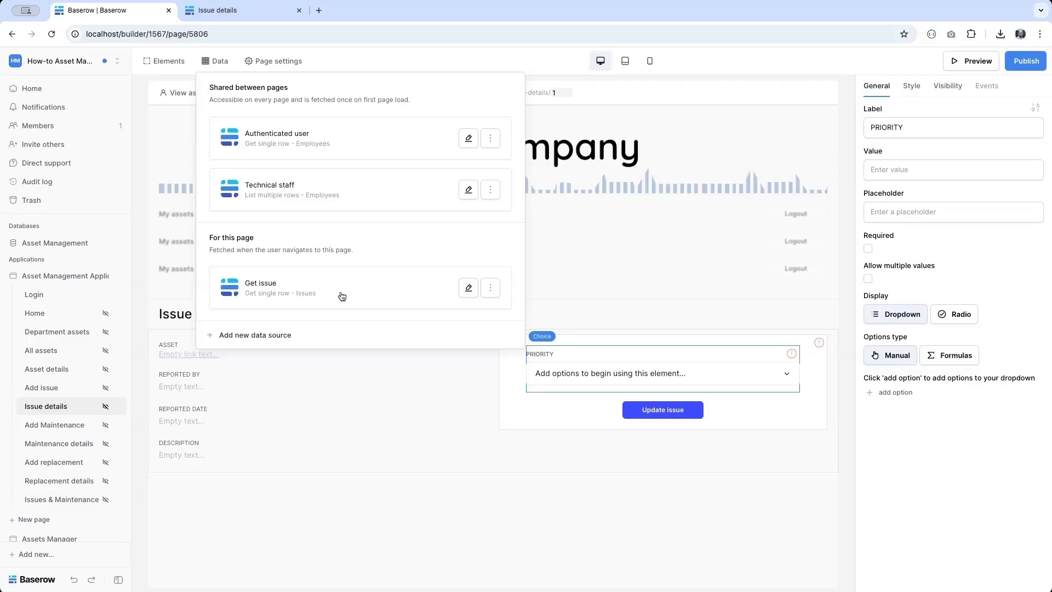
left_click(467, 287)
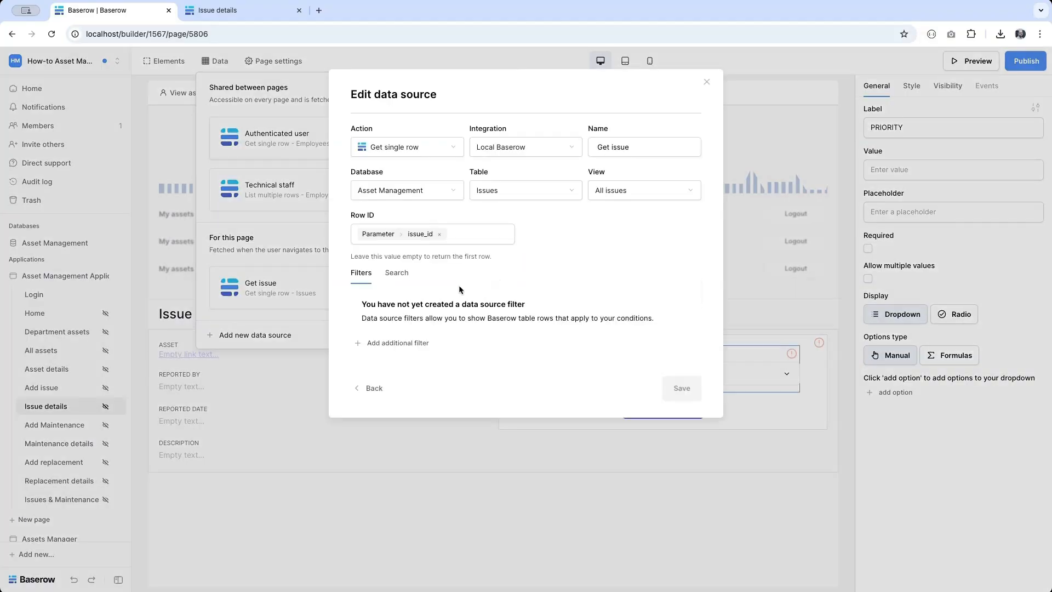
left_click(508, 522)
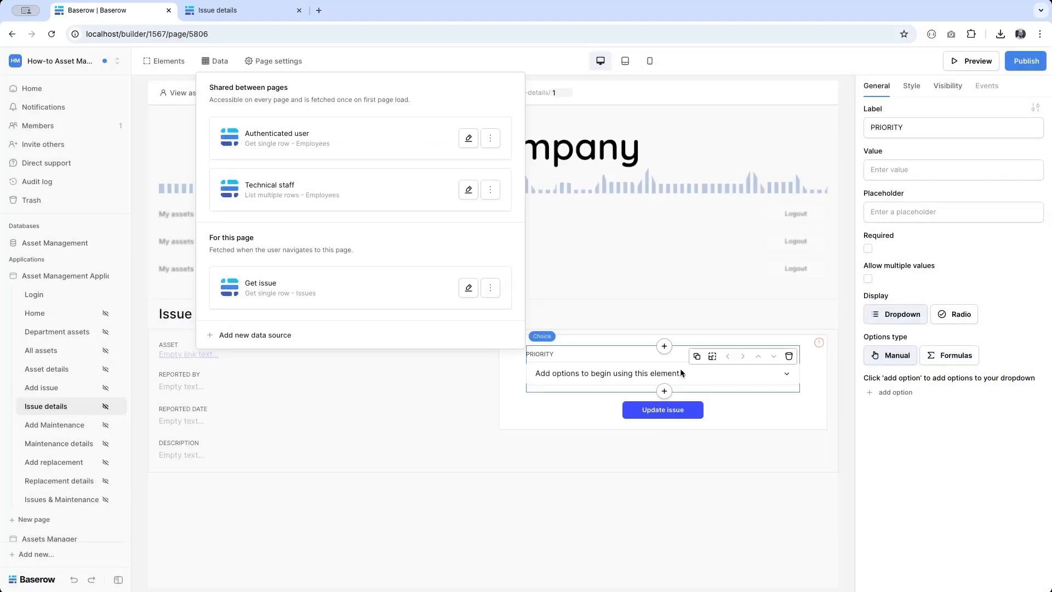
left_click(894, 170)
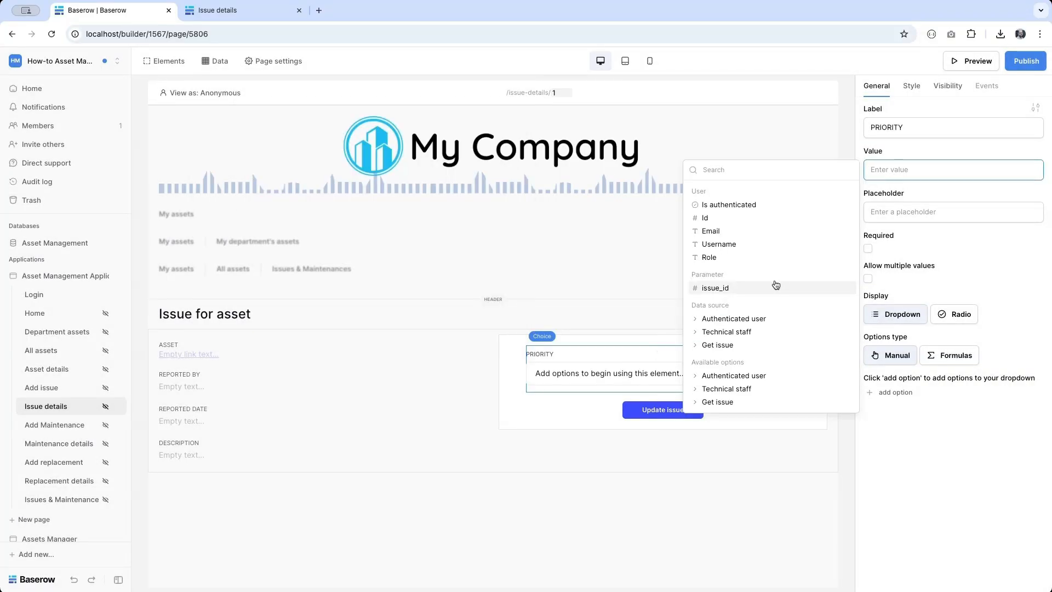
left_click(738, 347)
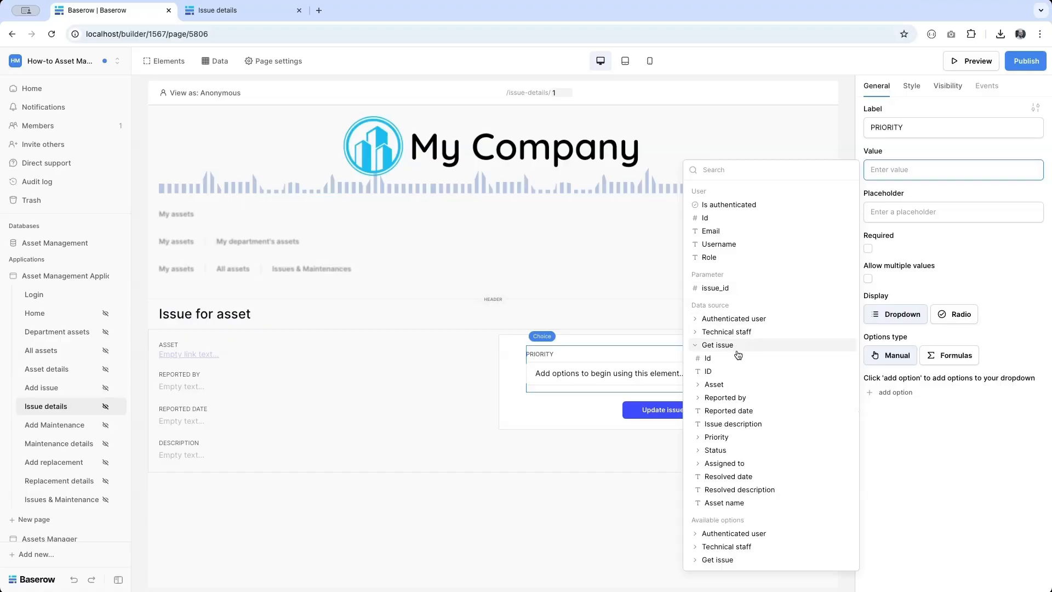
left_click(729, 439)
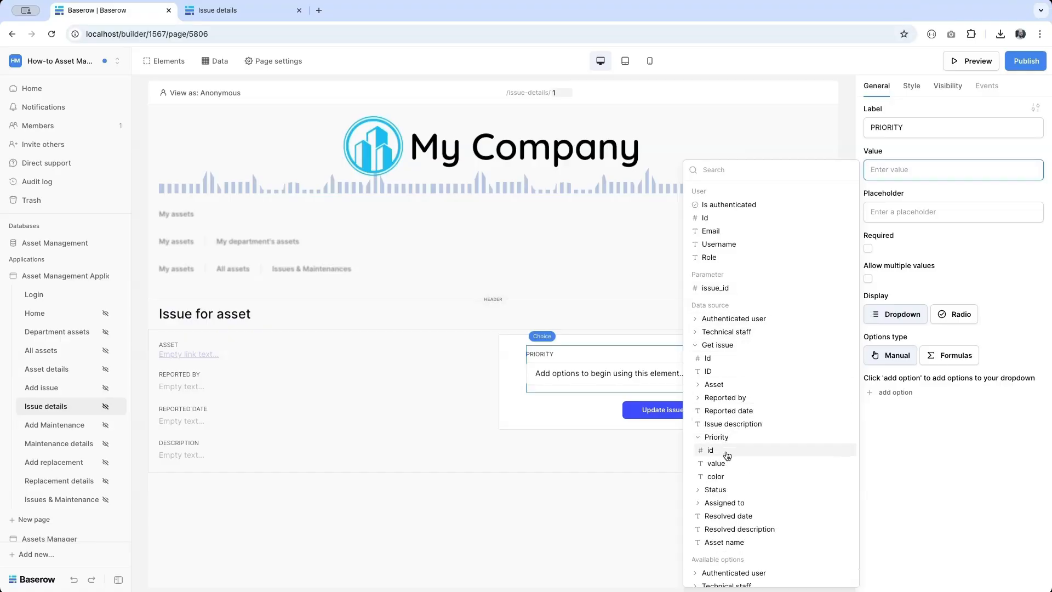
left_click(727, 456)
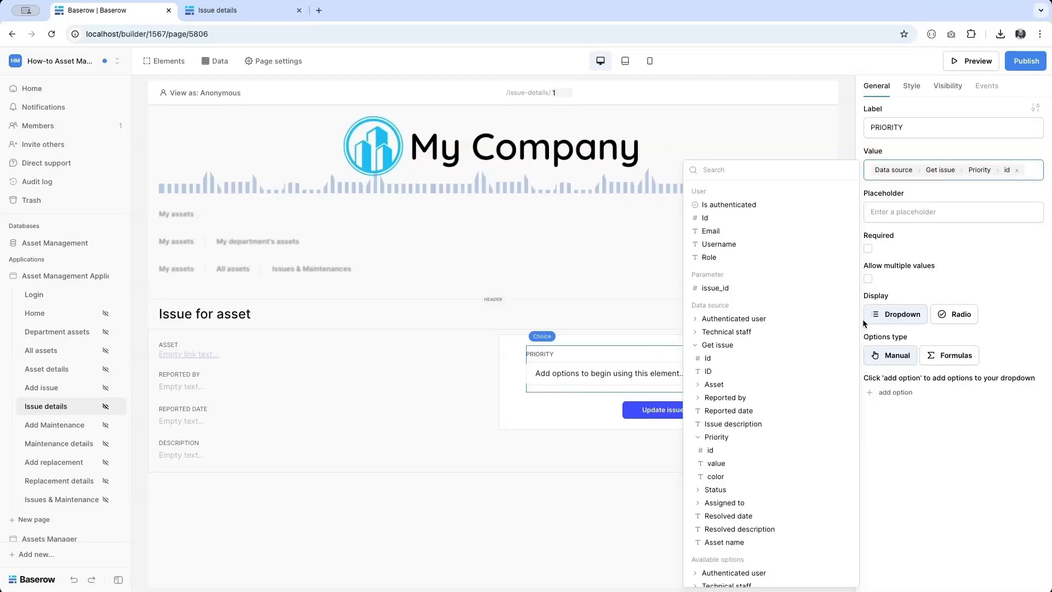
- Switch PRIORITY options to formulas, naming them by Get issue's Priority [All] values
left_click(950, 356)
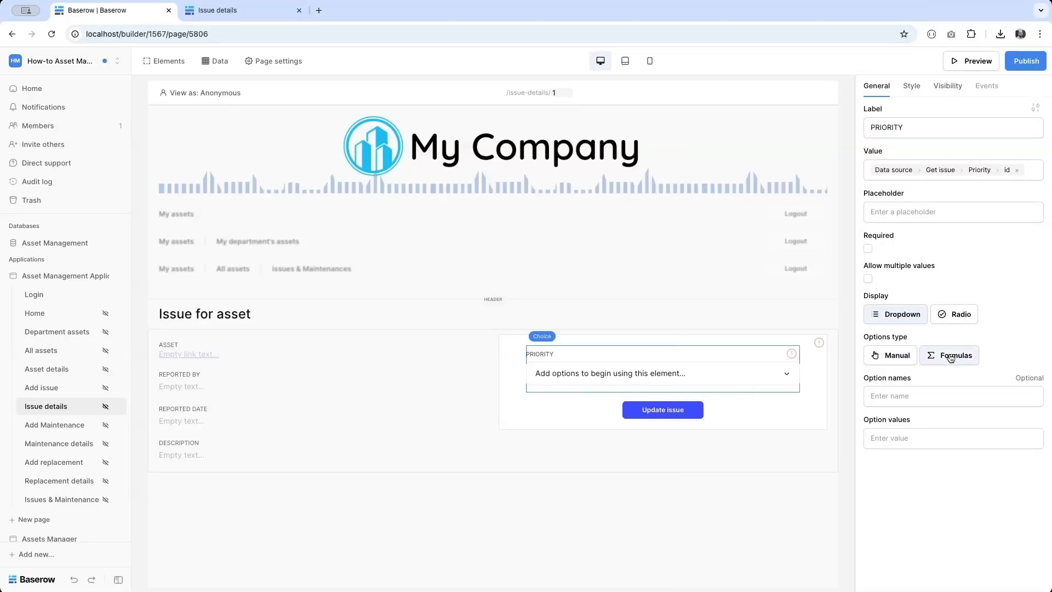
left_click(906, 395)
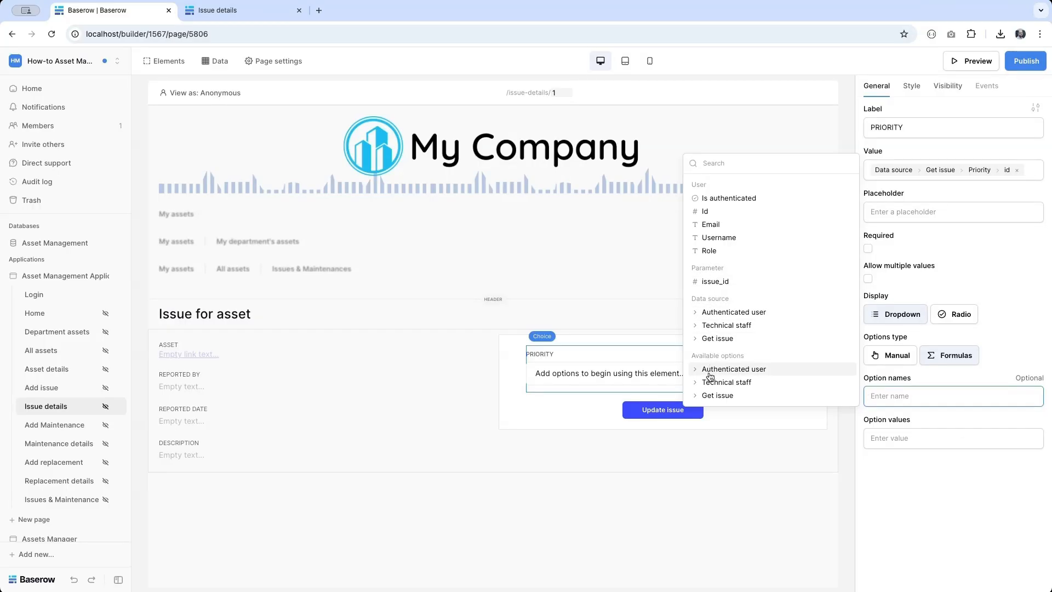
left_click(713, 397)
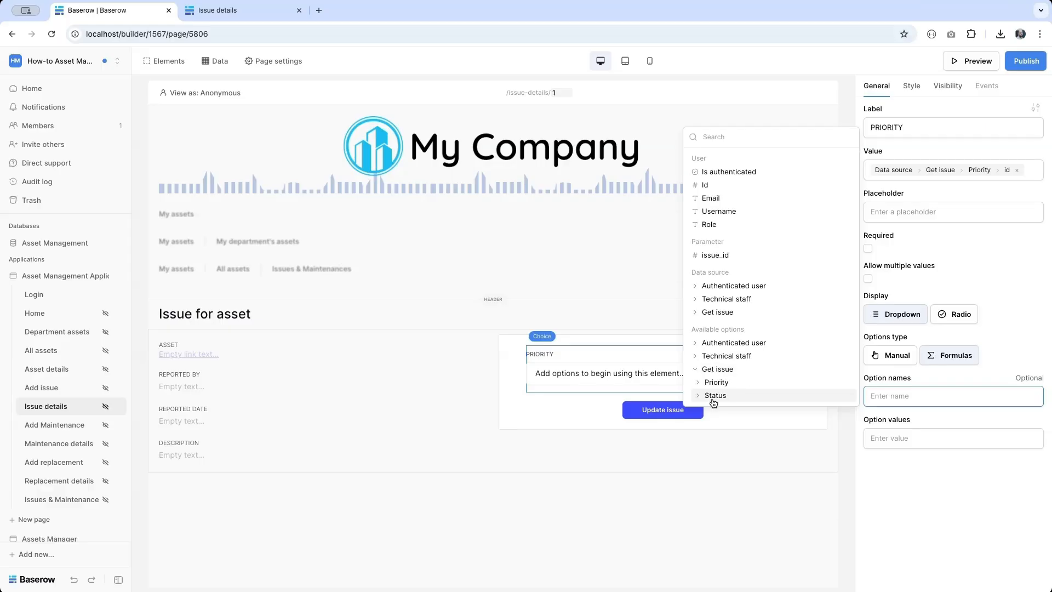
left_click(713, 386)
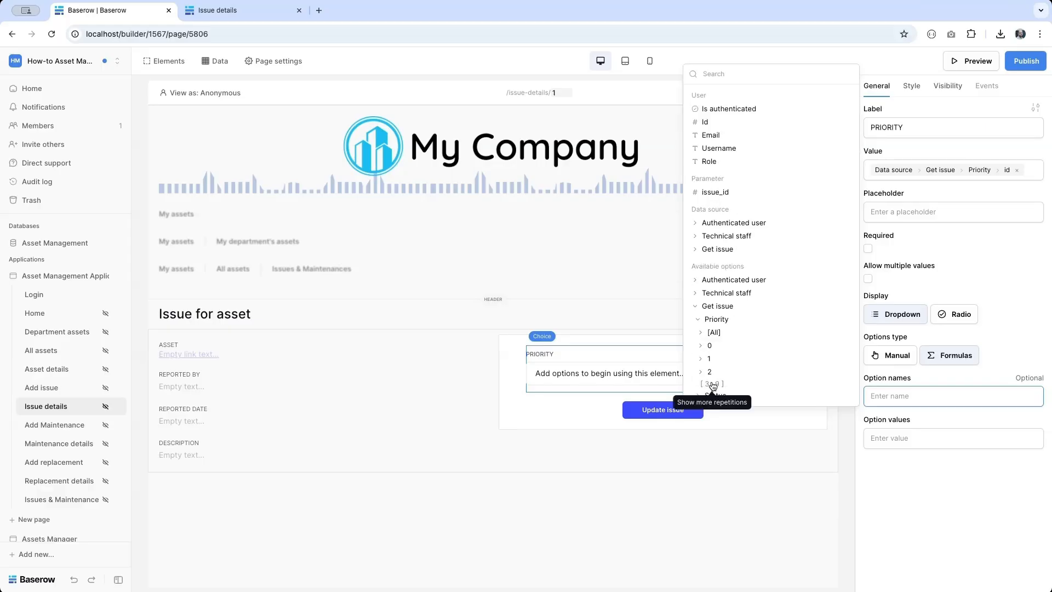
left_click(729, 332)
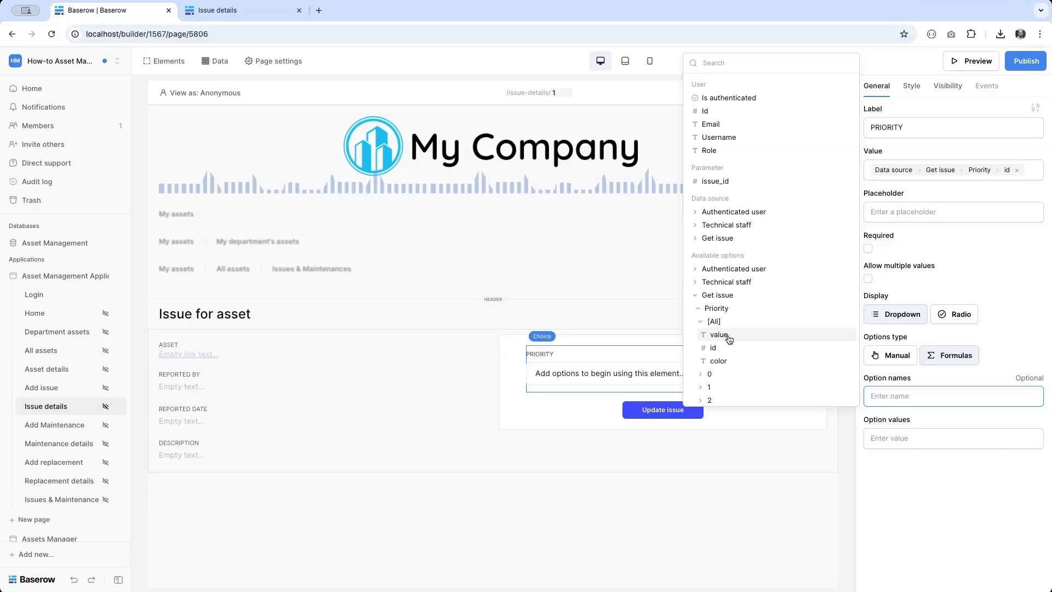
left_click(719, 334)
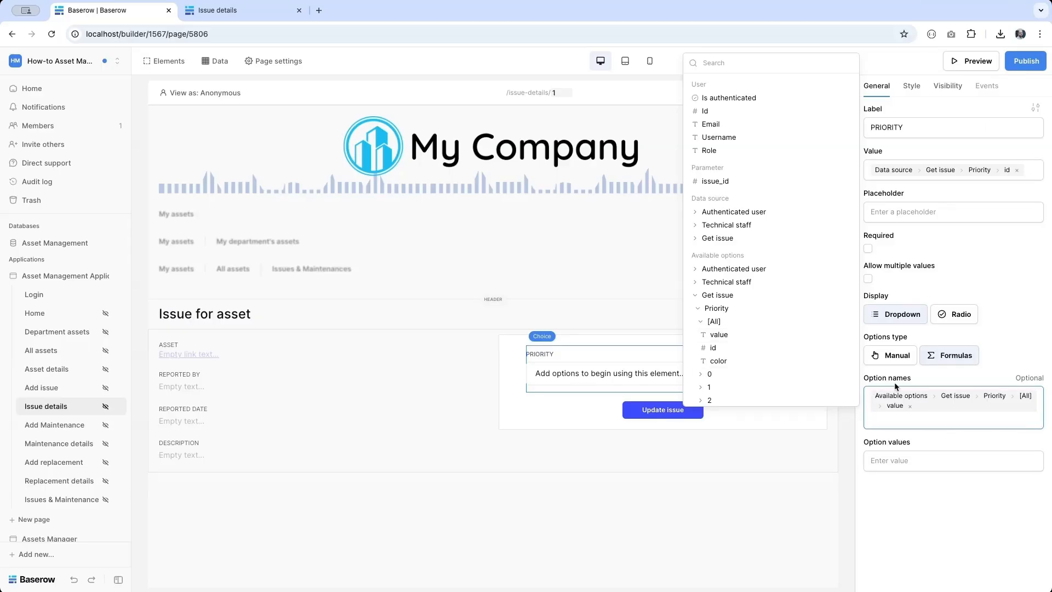
- Use each Priority option's id from Get issue as the option values
left_click(921, 461)
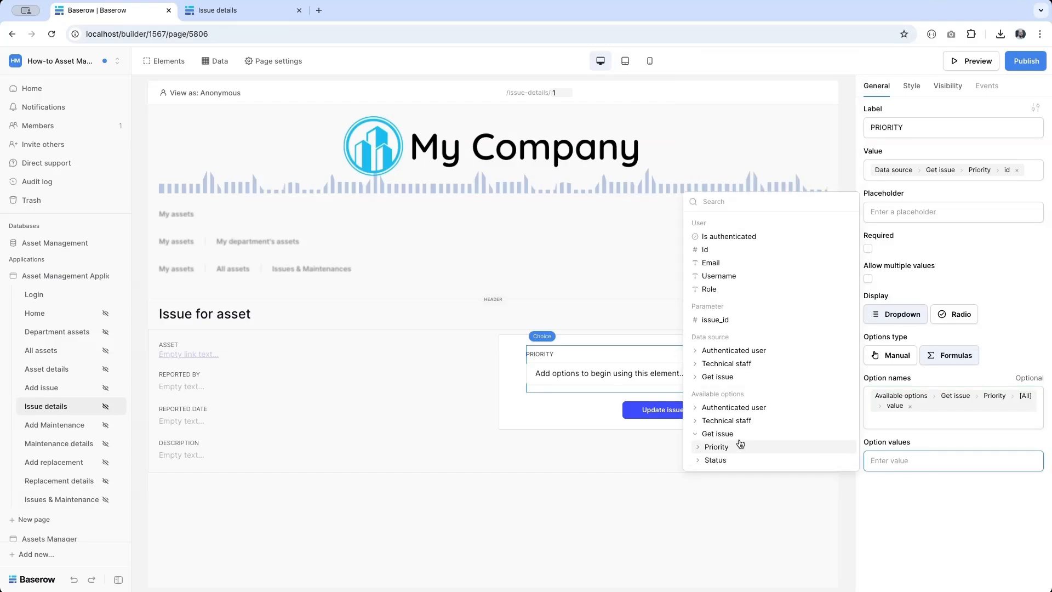
left_click(740, 446)
left_click(727, 401)
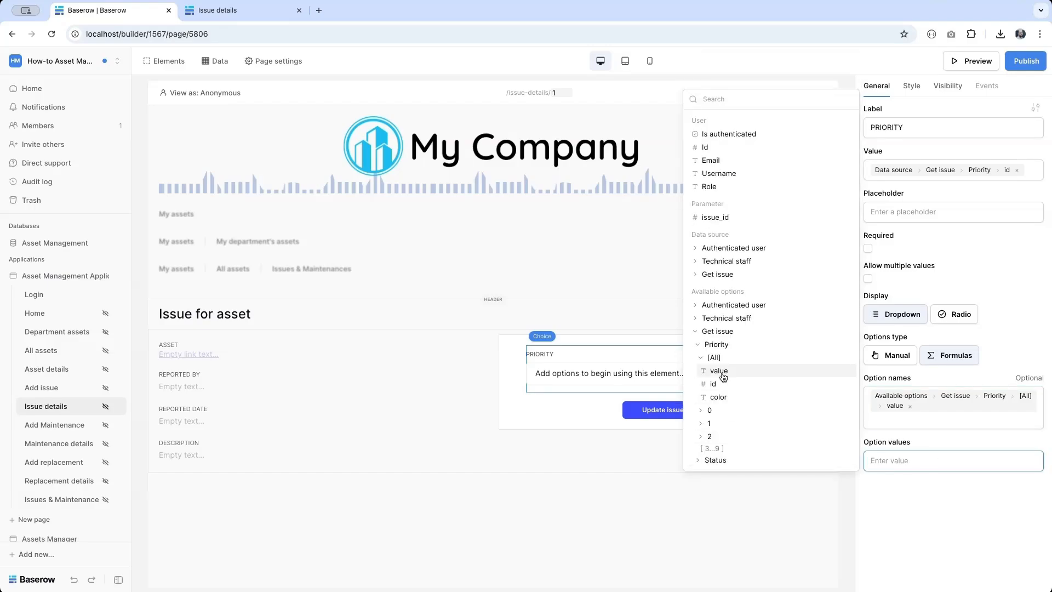
left_click(720, 383)
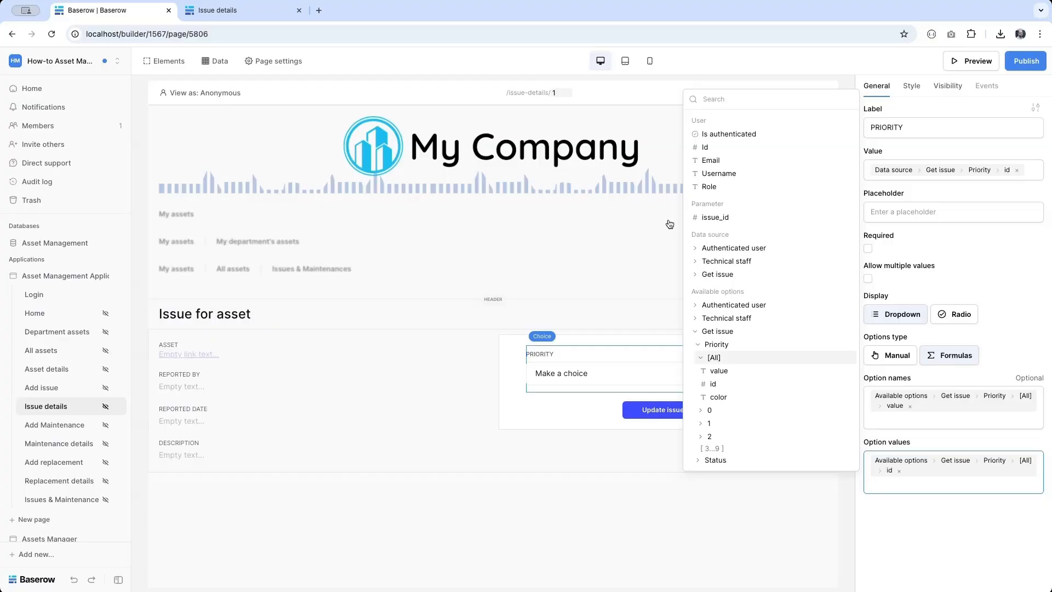
- Change the preview issue parameter to 3 and open the element picker below PRIORITY
left_click(557, 92)
key("BackSpace")
type("3")
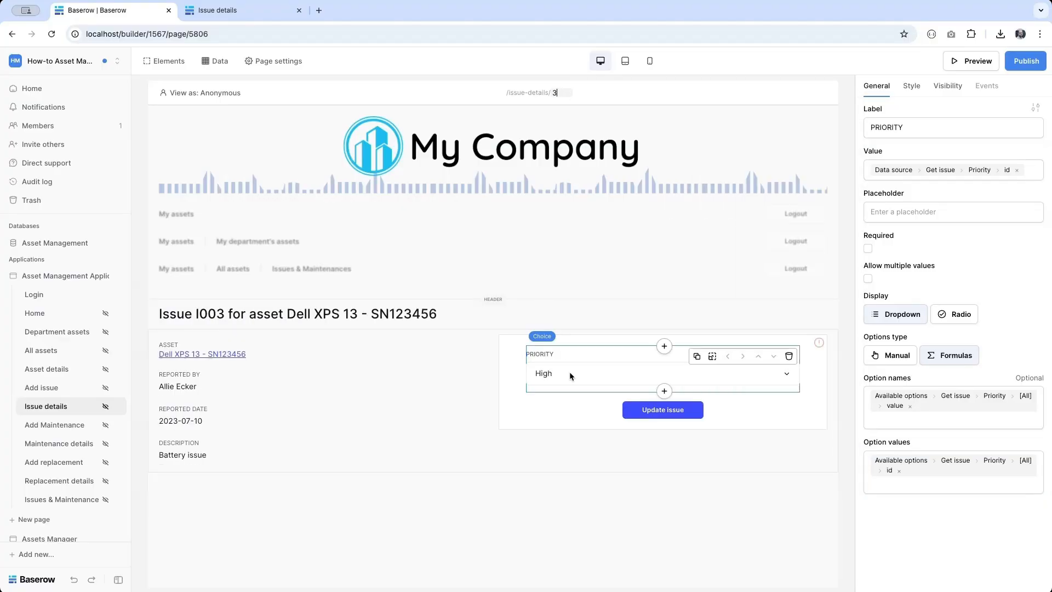
left_click(668, 392)
scroll(555, 481, "down", 5)
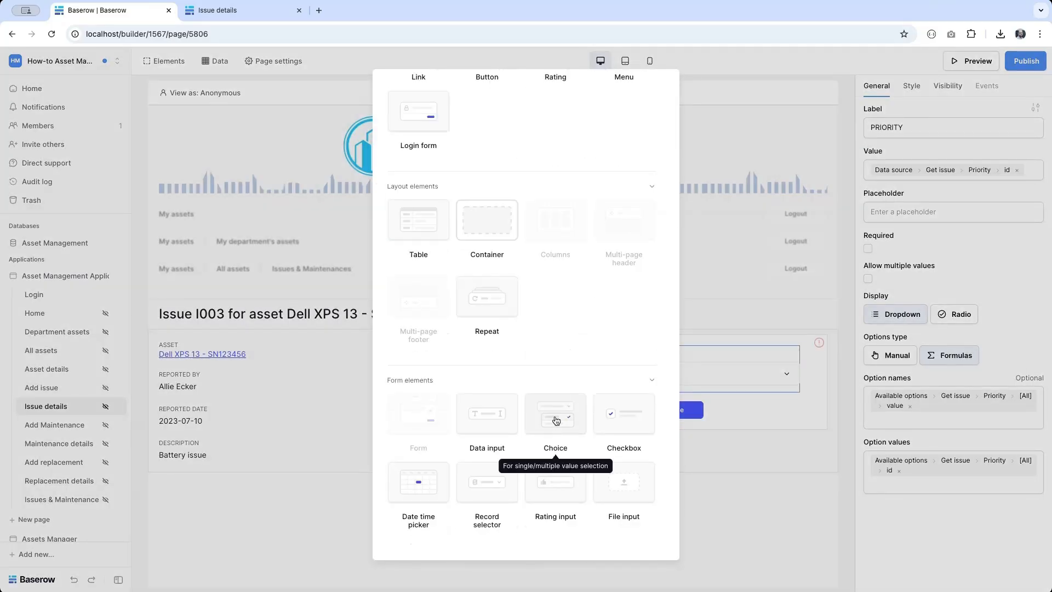
- Add a Choice dropdown labelled STATUS defaulting to Get issue's Status id
left_click(556, 419)
left_click(932, 127)
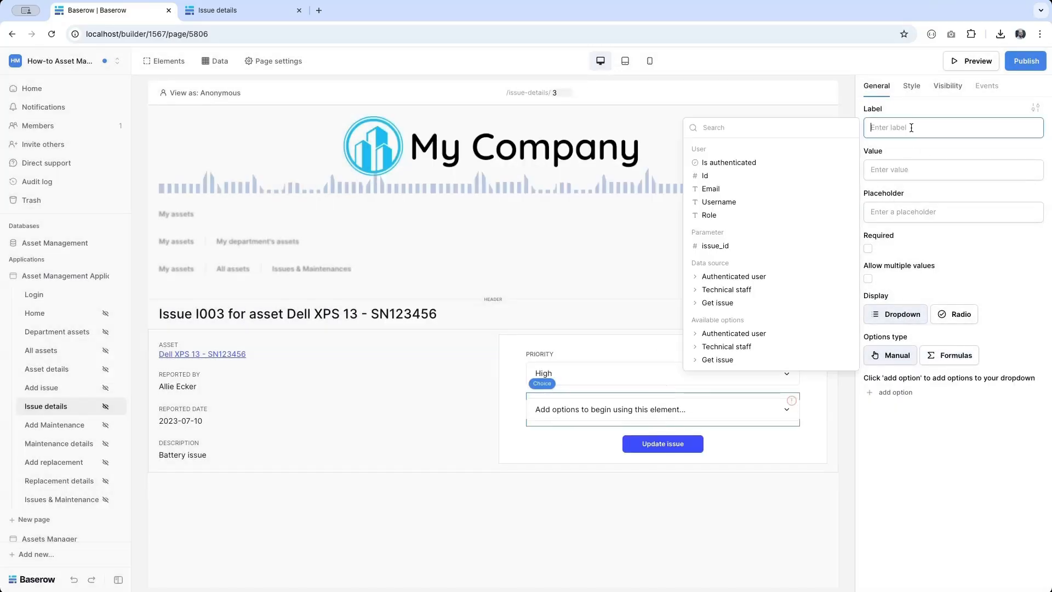
type("STATUS")
left_click(901, 167)
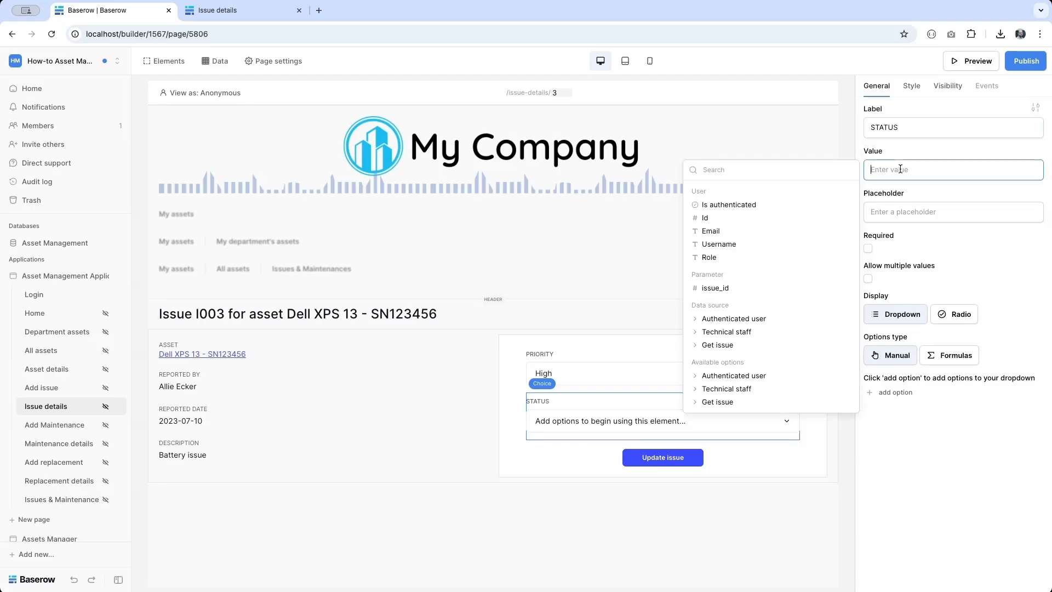
left_click(757, 346)
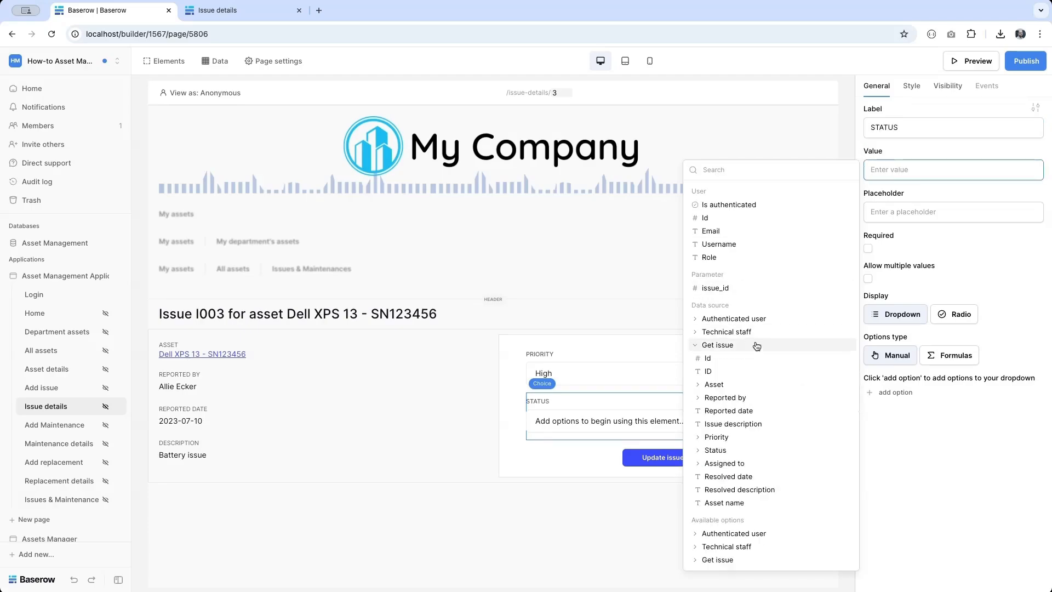
left_click(715, 451)
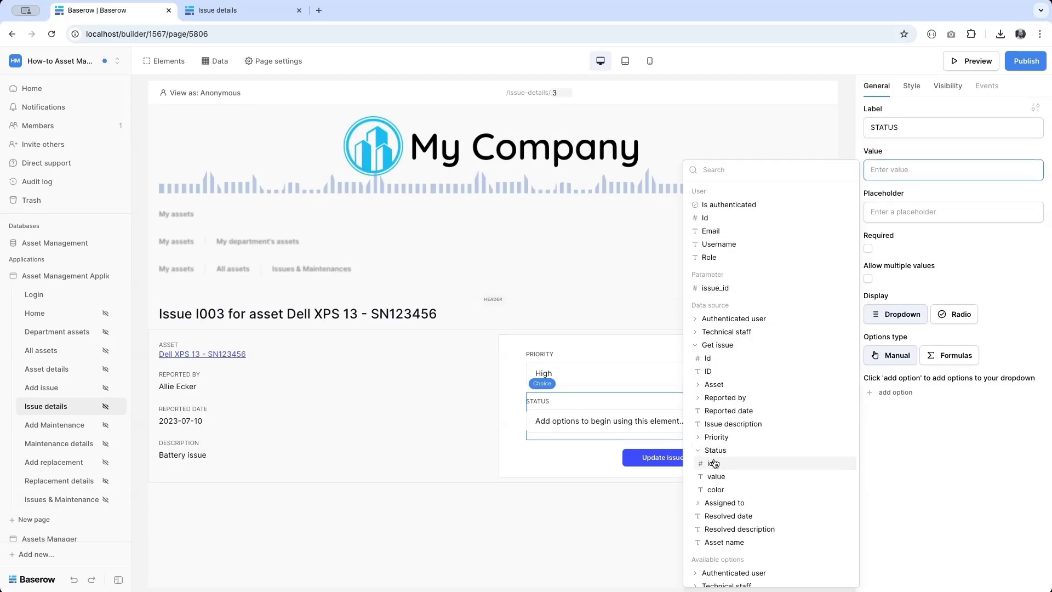
left_click(714, 464)
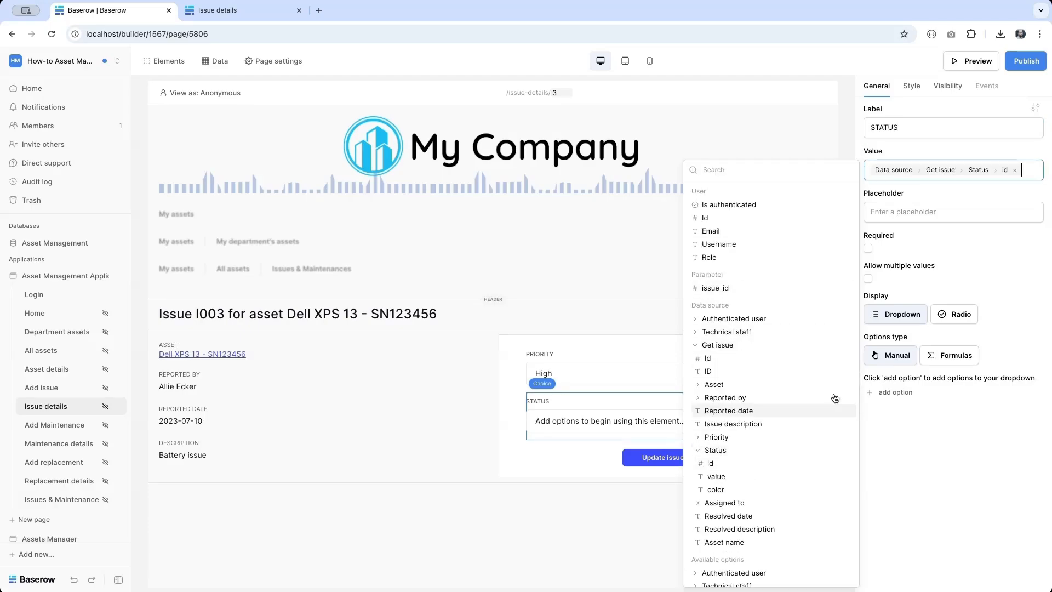
- Mark both the STATUS and PRIORITY dropdowns as required
left_click(867, 252)
left_click(622, 370)
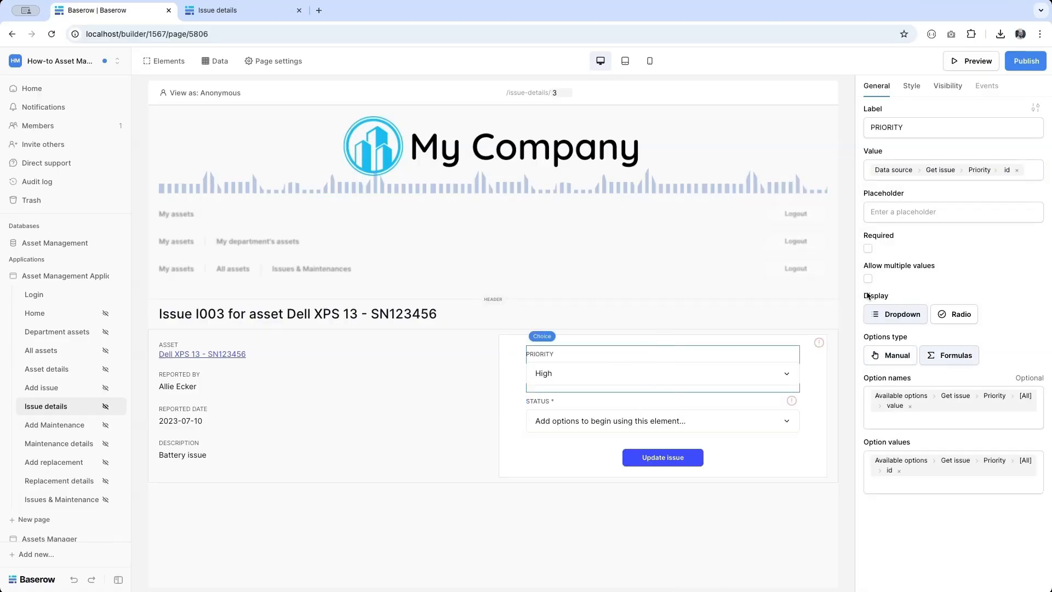
left_click(869, 248)
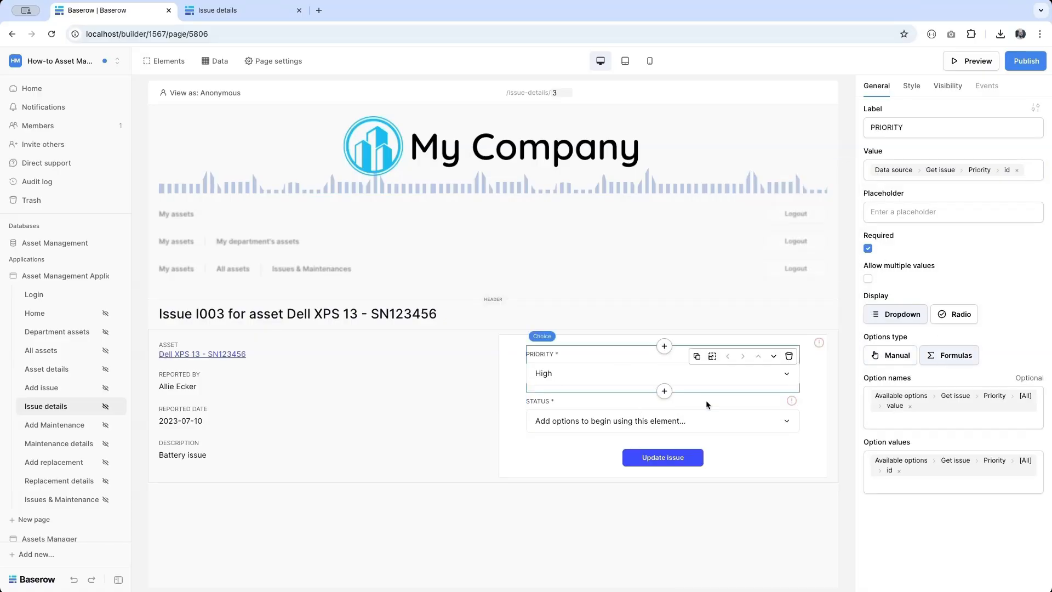
left_click(706, 400)
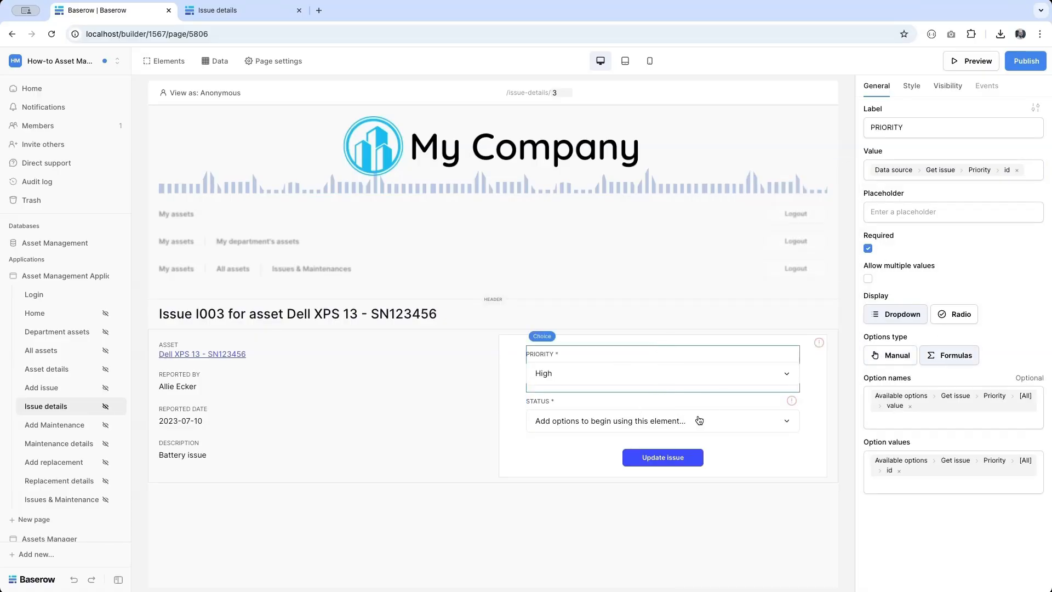
- Build STATUS options from formulas, naming them by Get issue's Status values
left_click(954, 355)
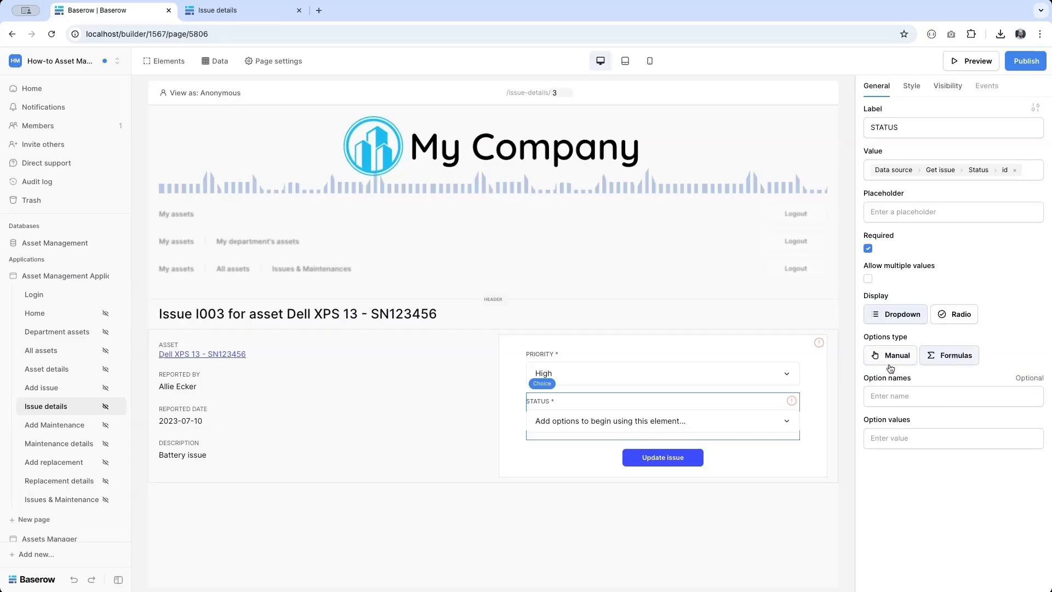
left_click(884, 396)
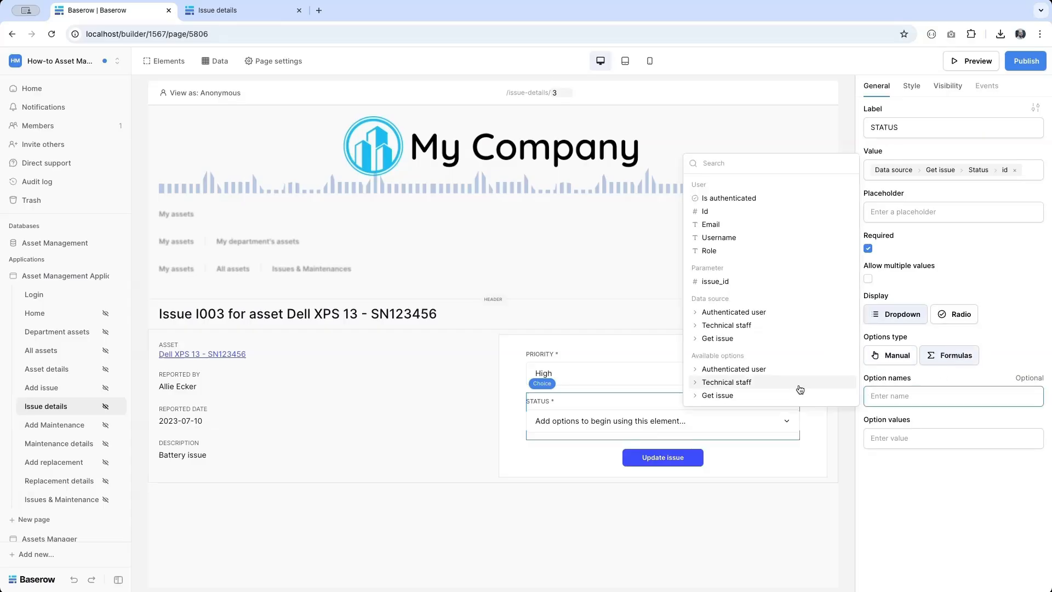
left_click(732, 395)
left_click(766, 395)
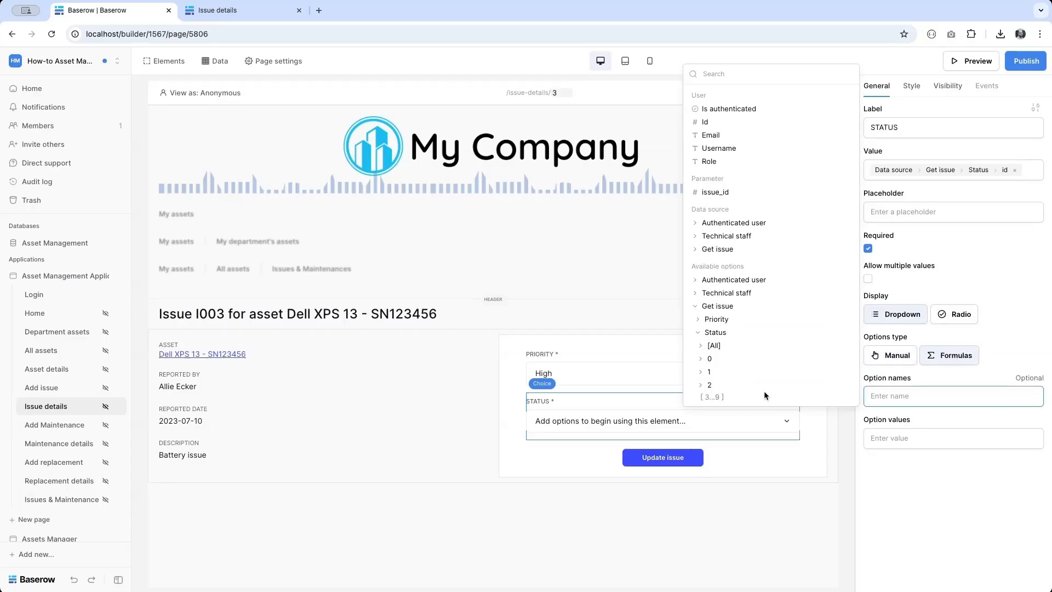
left_click(732, 344)
left_click(731, 347)
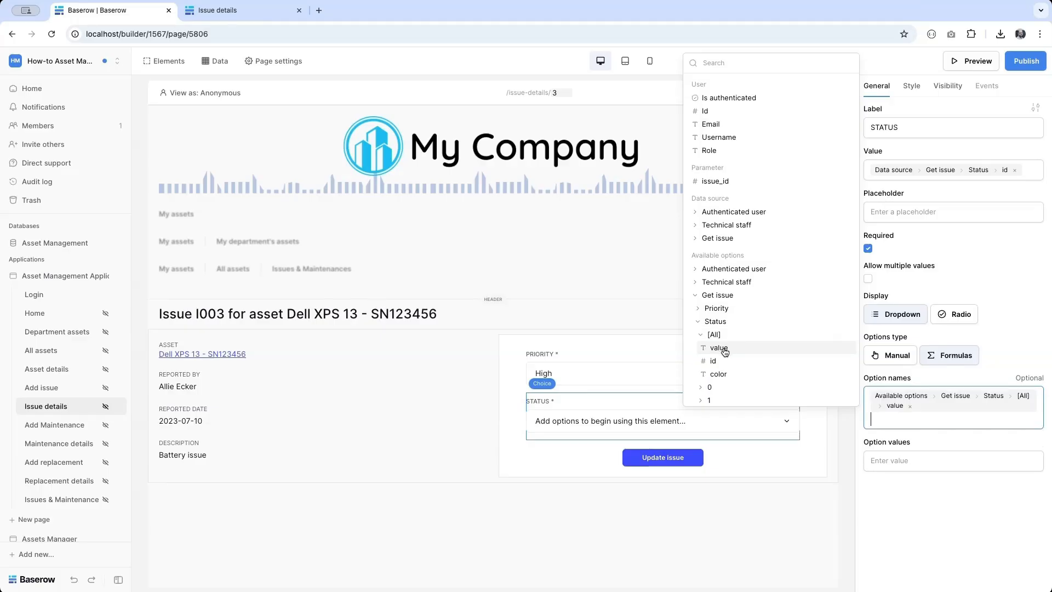
- Use each Status option's id as the option values and show the page's data sources
left_click(897, 460)
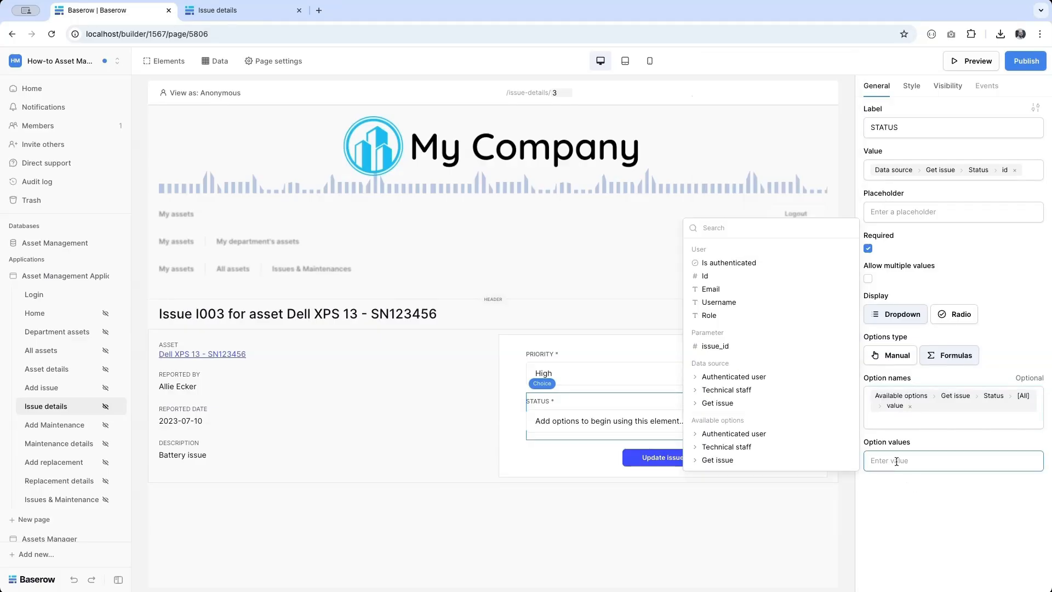
left_click(745, 460)
left_click(733, 459)
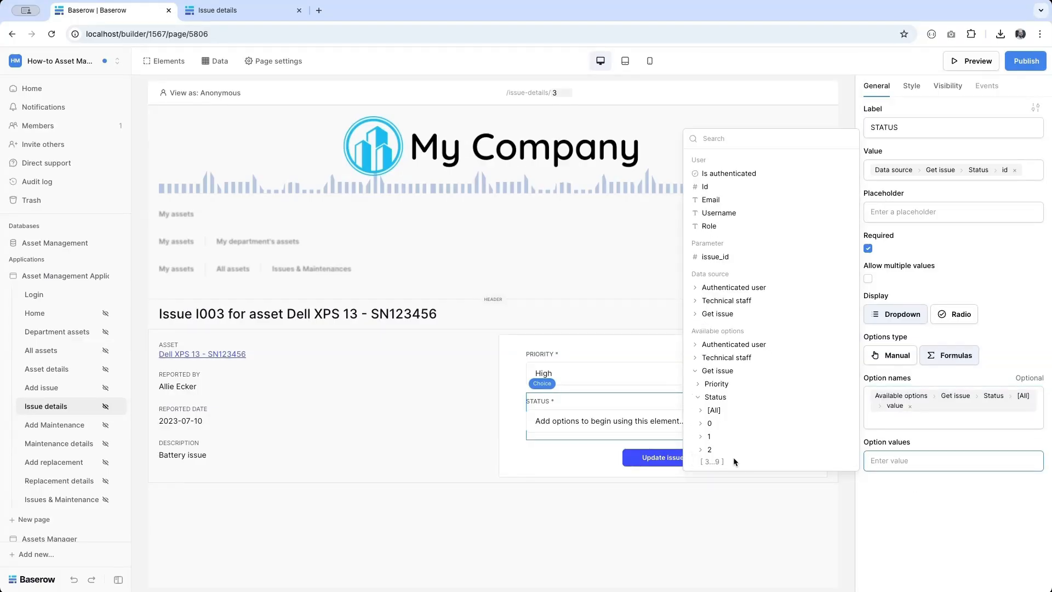
left_click(726, 417)
left_click(723, 400)
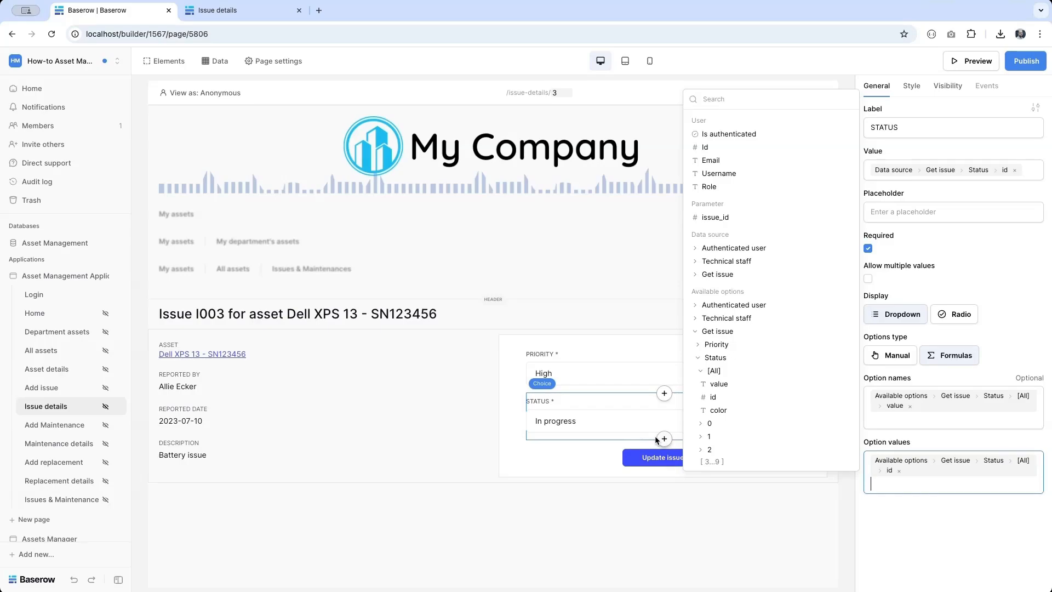
left_click(217, 62)
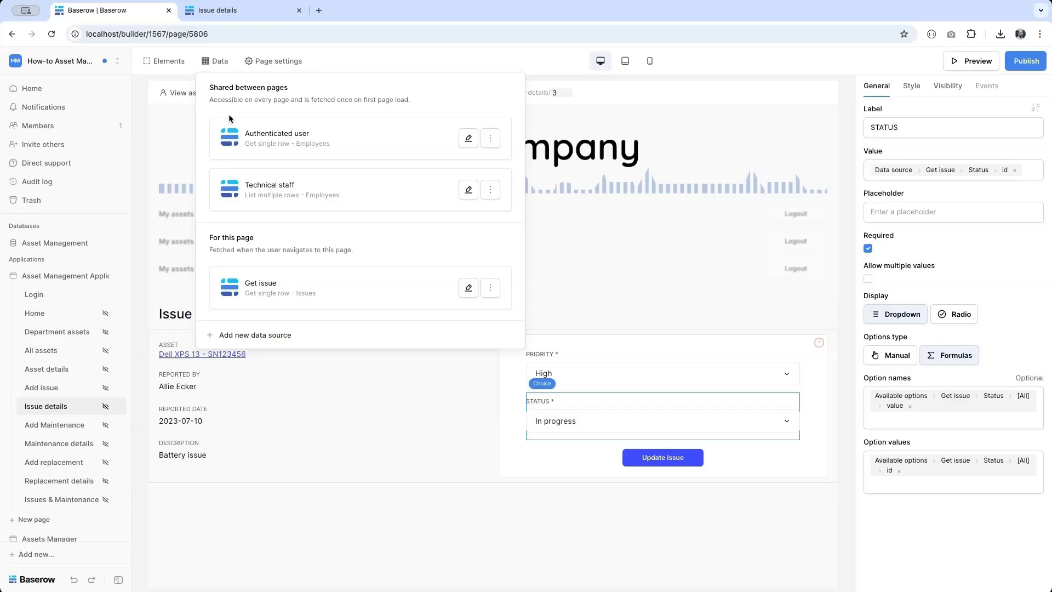
- Inspect the Technical staff data source settings and close them
left_click(468, 190)
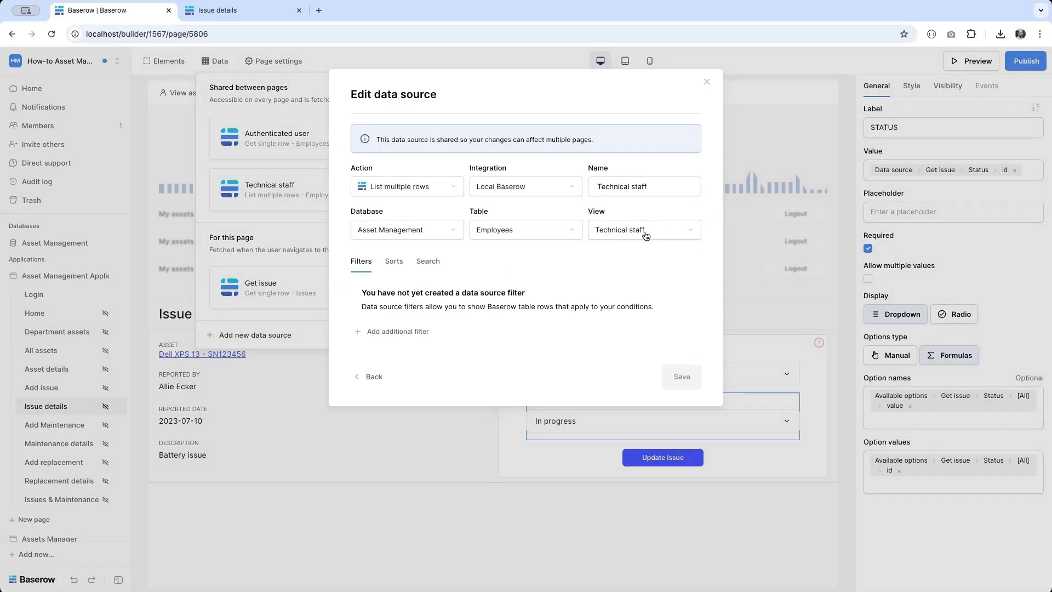
left_click(567, 459)
- Add a record selector below STATUS listing Technical staff, labelled ASSIGNED TO
left_click(664, 439)
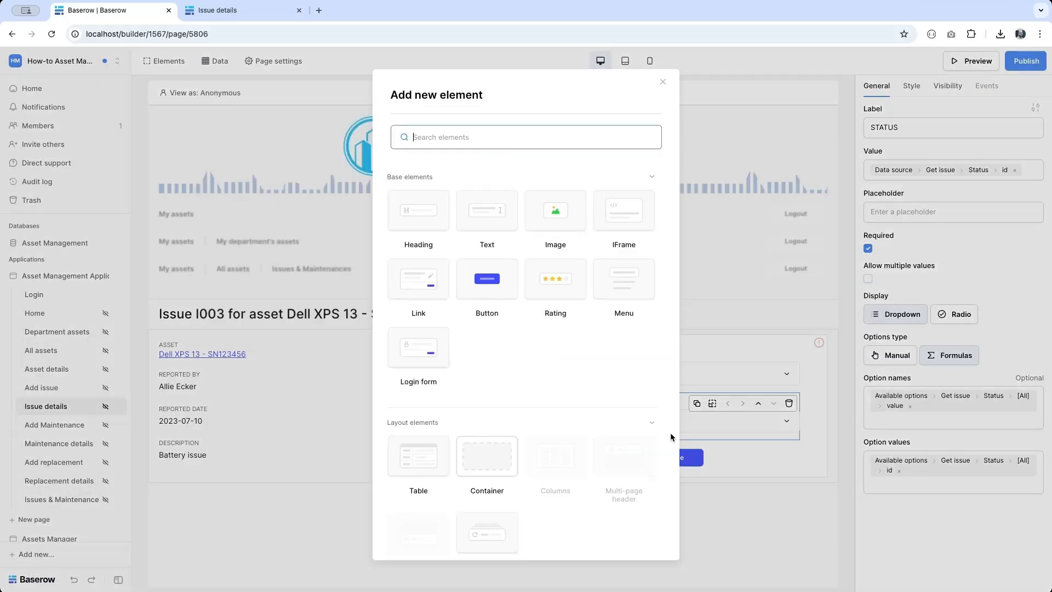
scroll(558, 466, "down", 5)
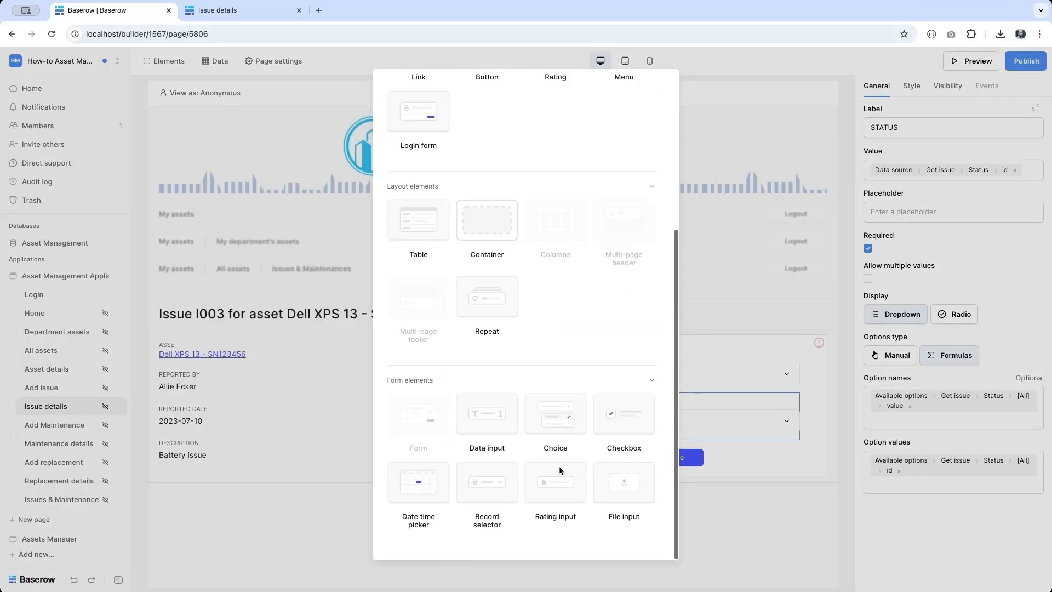
left_click(494, 486)
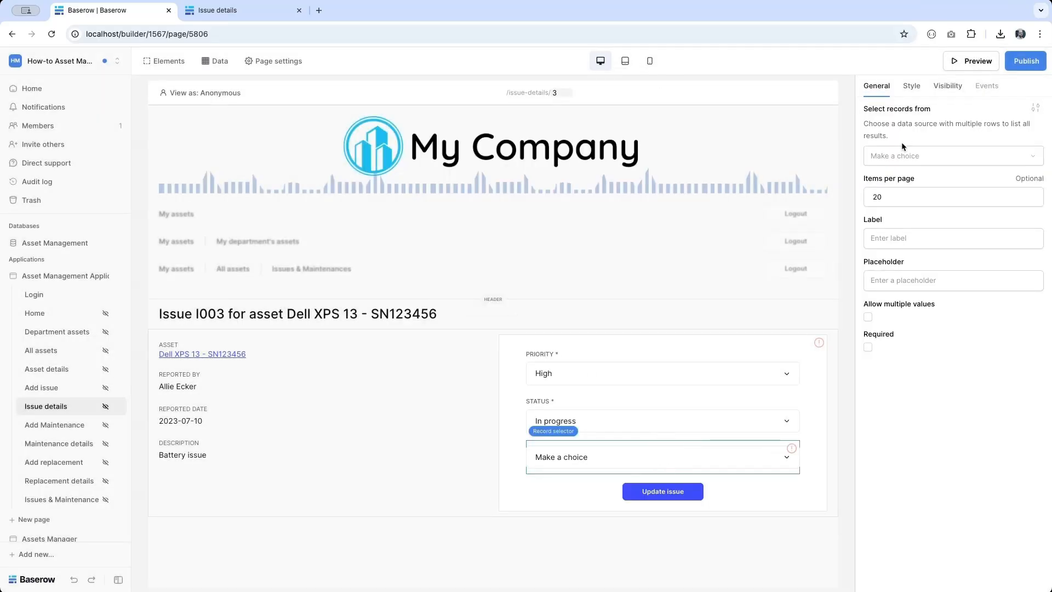
left_click(900, 156)
left_click(896, 175)
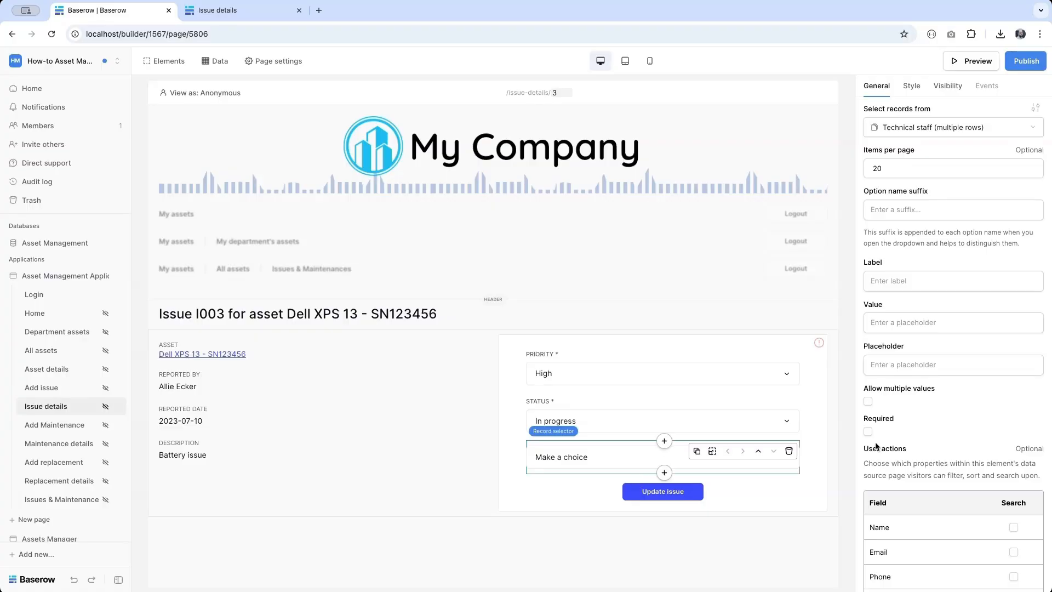
left_click(903, 281)
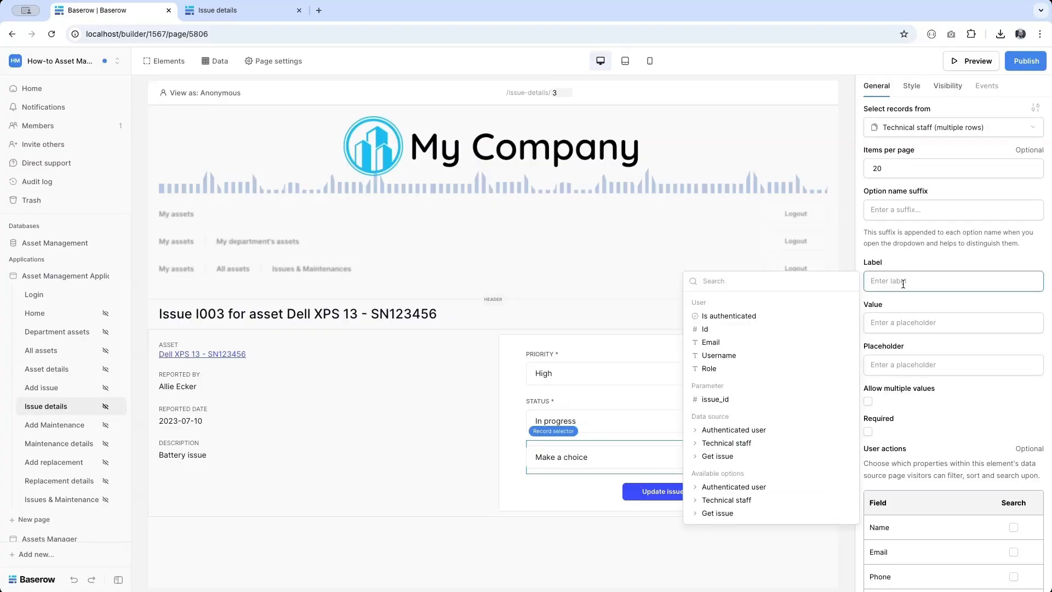
type("ASSIGNED TO")
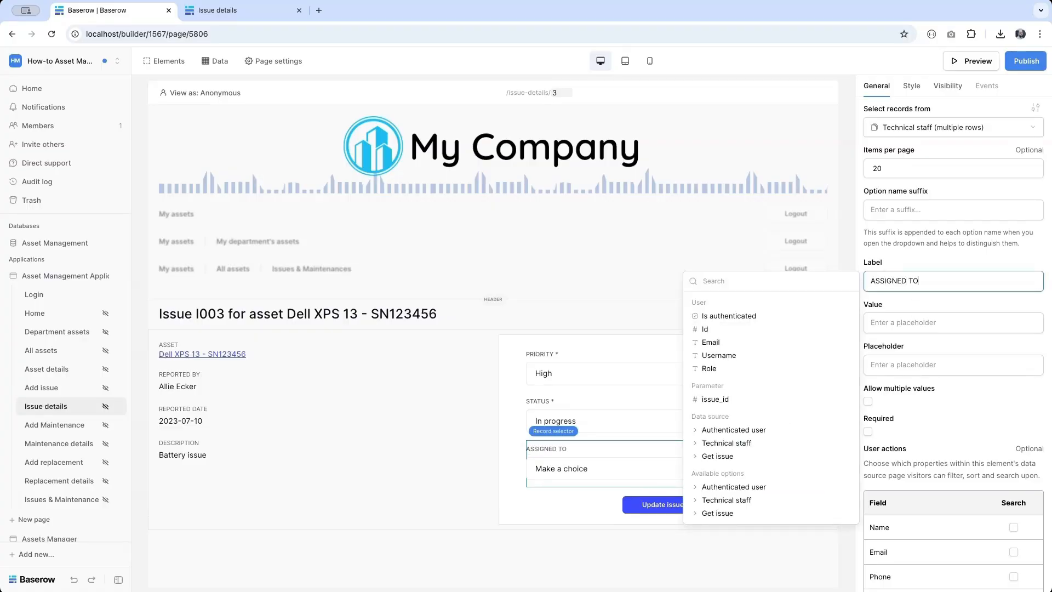
- Set the ASSIGNED TO value to Get issue › Assigned to › 0 › id
left_click(916, 329)
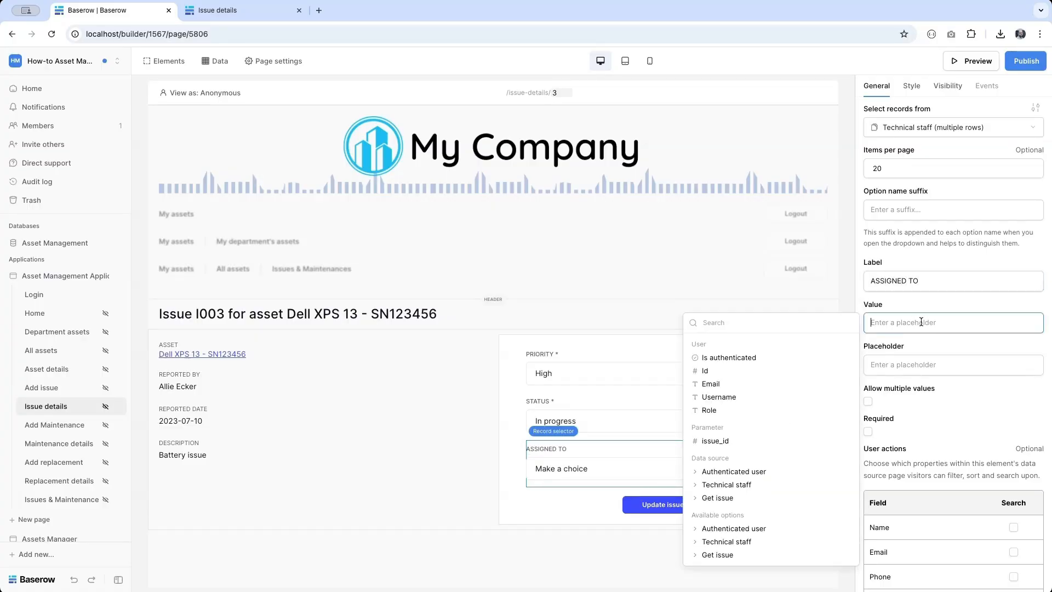
left_click(771, 499)
scroll(771, 503, "down", 2)
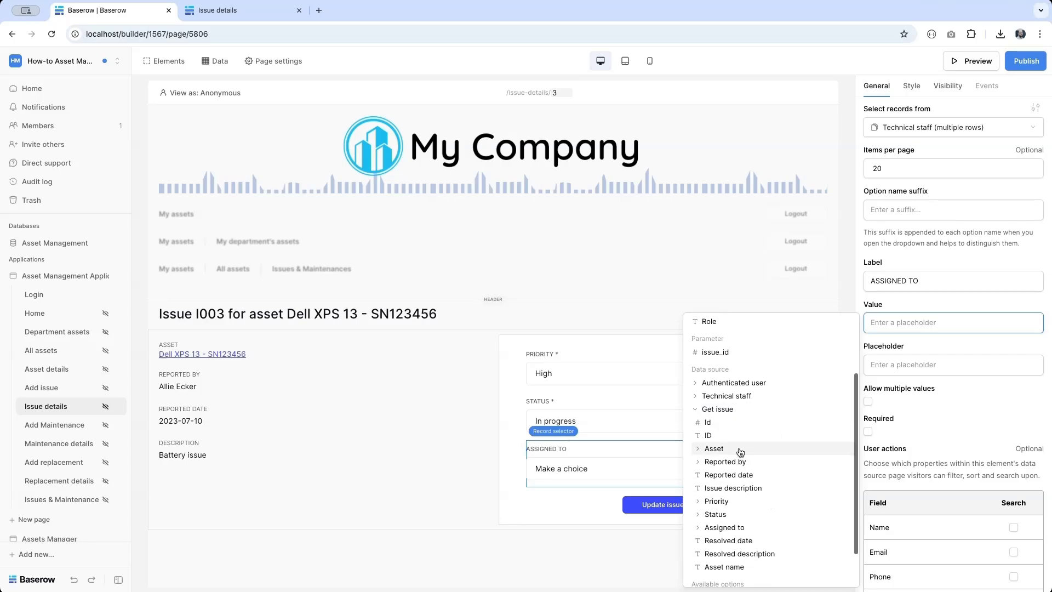
left_click(737, 528)
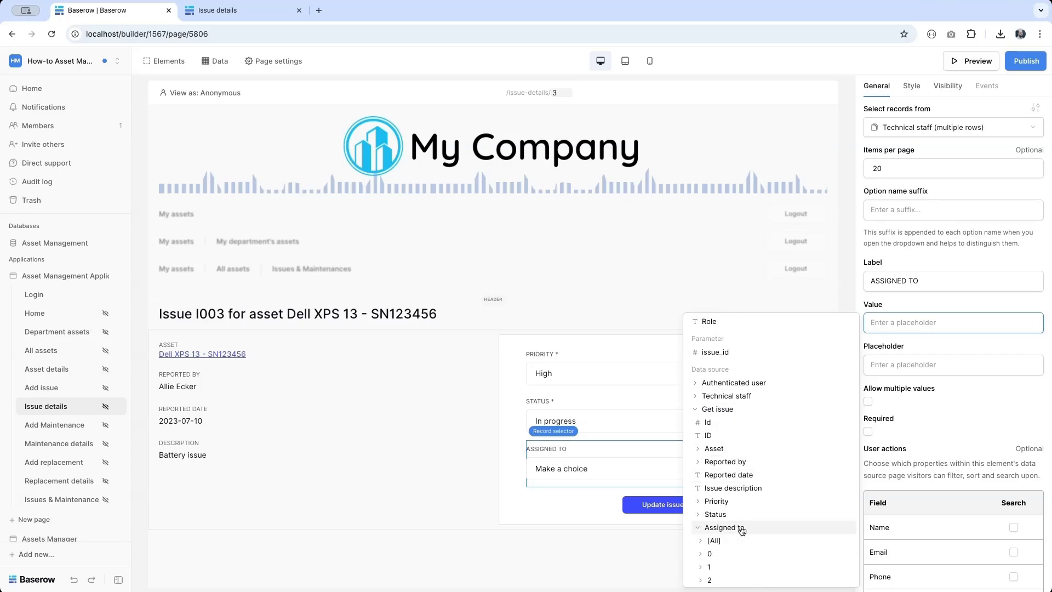
left_click(730, 554)
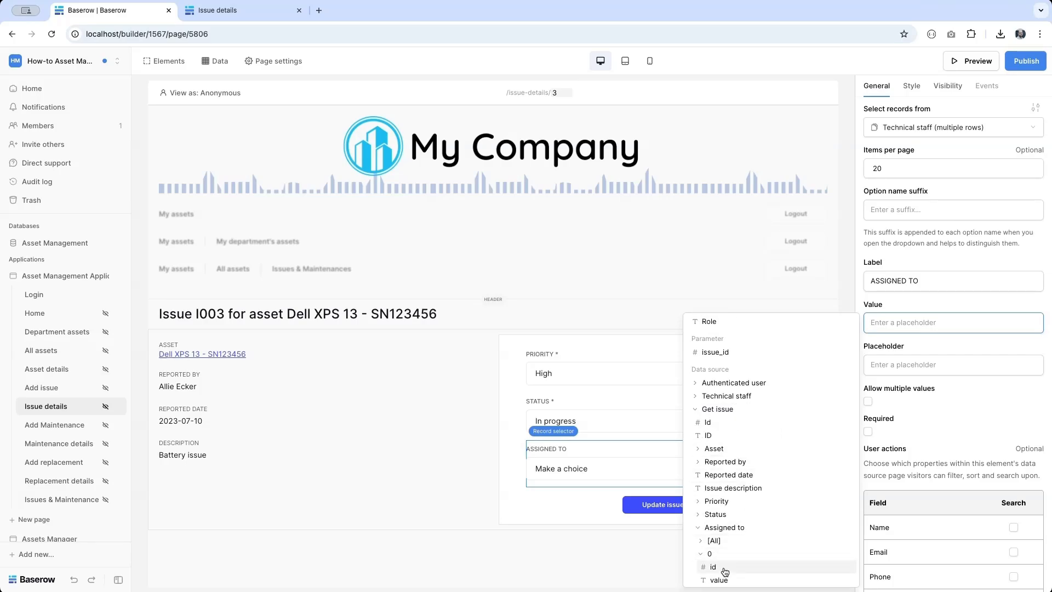
left_click(712, 568)
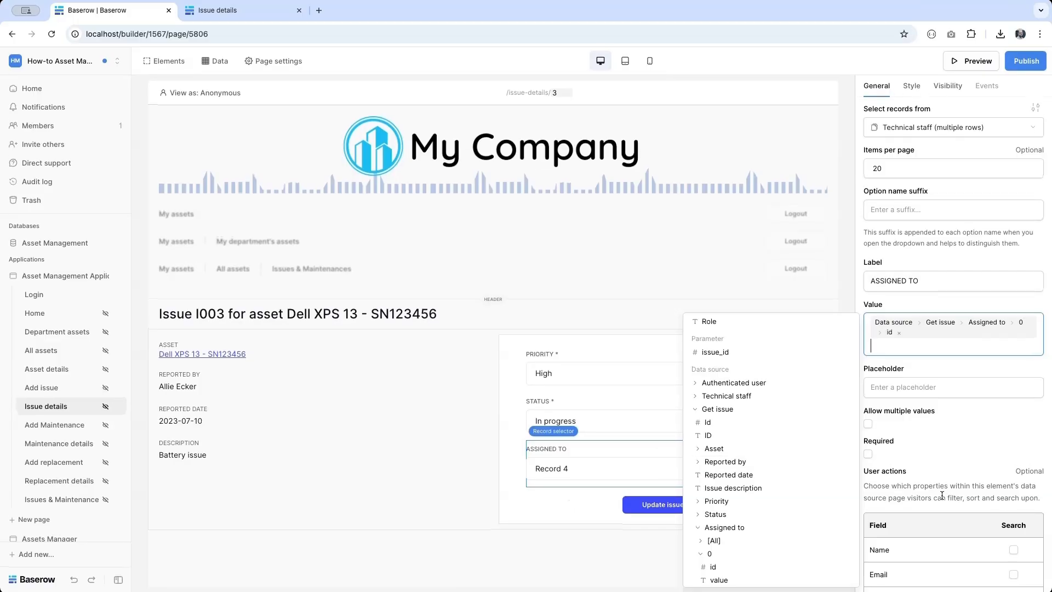
left_click(942, 495)
scroll(931, 427, "down", 3)
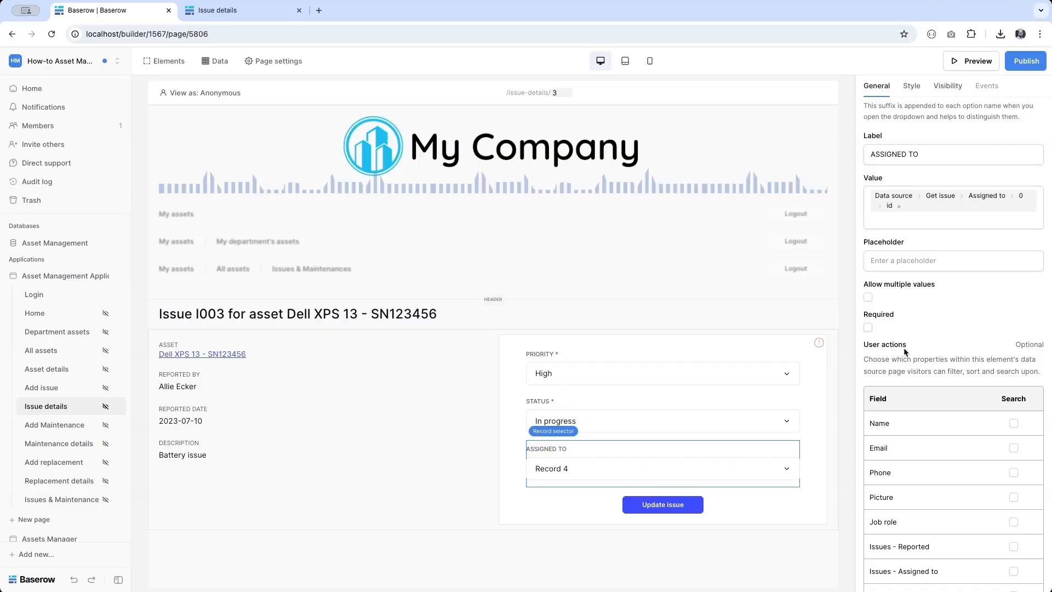
- Make staff searchable by Name and open the element picker below ASSIGNED TO
left_click(1015, 424)
mouse_move(596, 473)
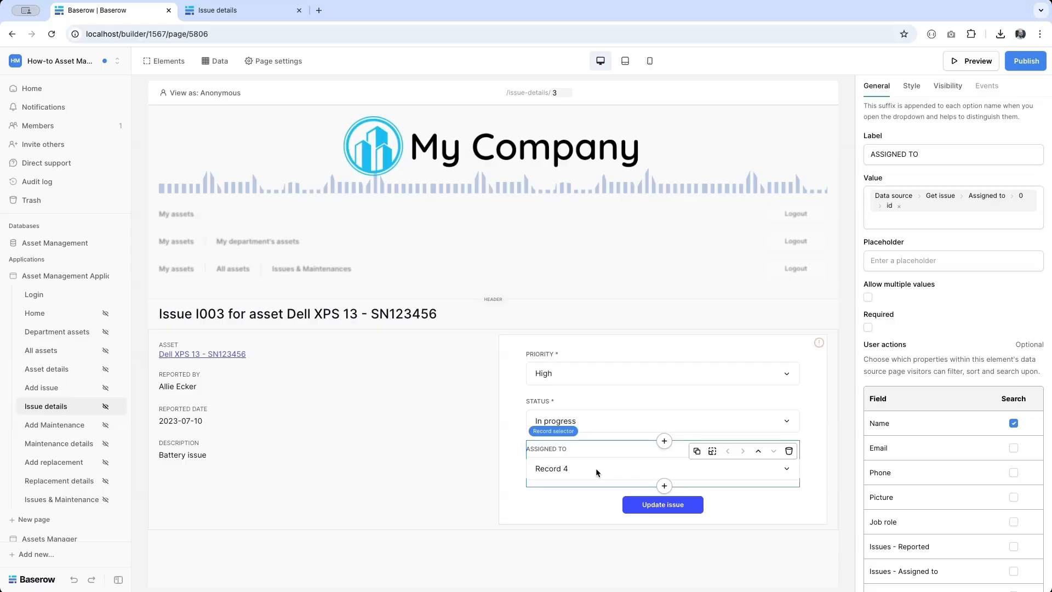
left_click(664, 486)
scroll(523, 457, "down", 3)
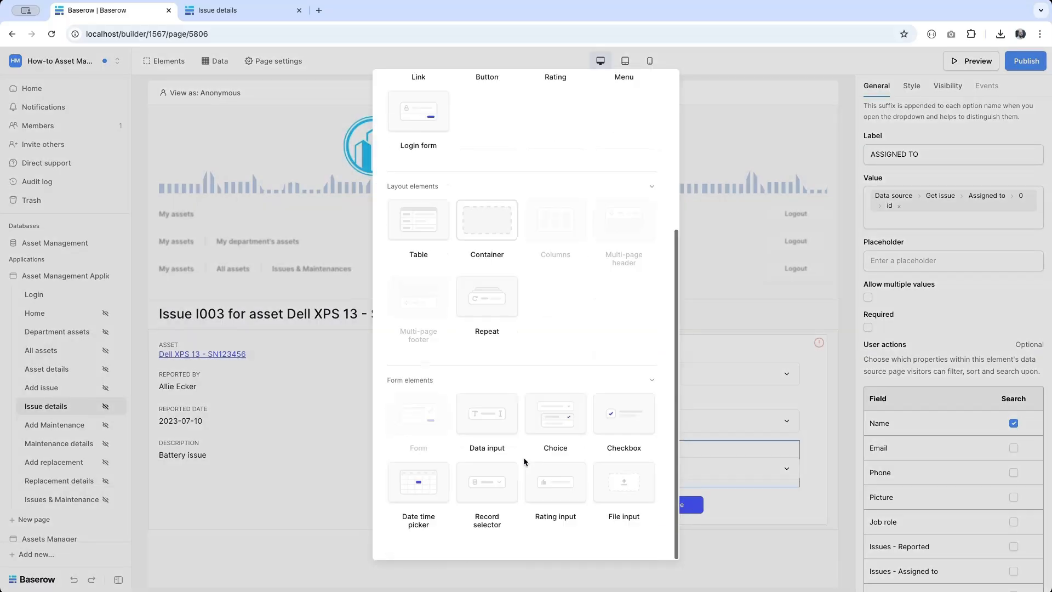
- Add a date time picker labelled RESOLVED DATE to the form
left_click(426, 478)
left_click(900, 126)
type("R")
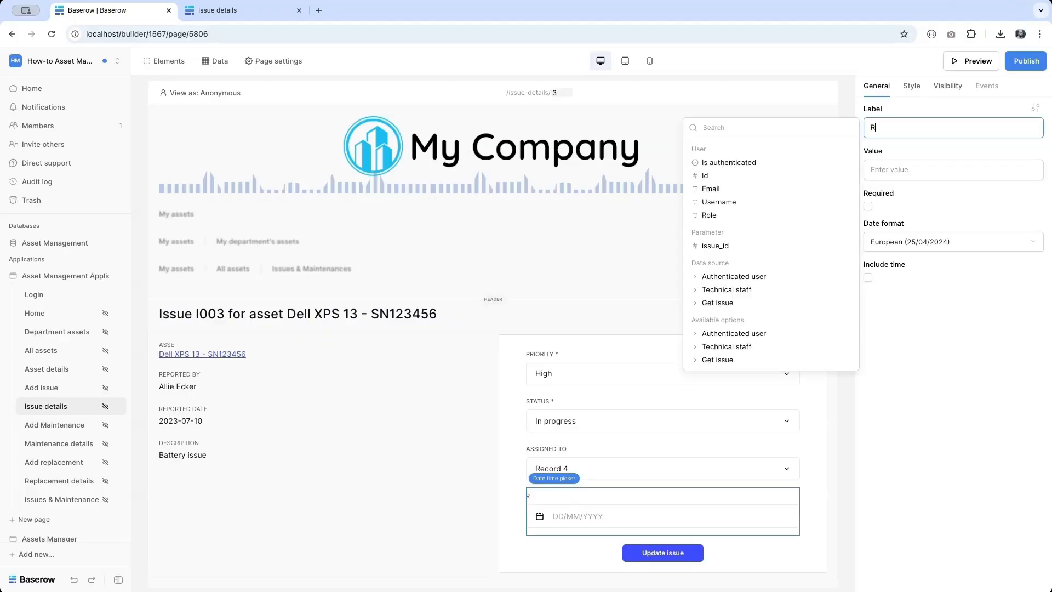
type("ESOLVED DATE")
mouse_move(622, 516)
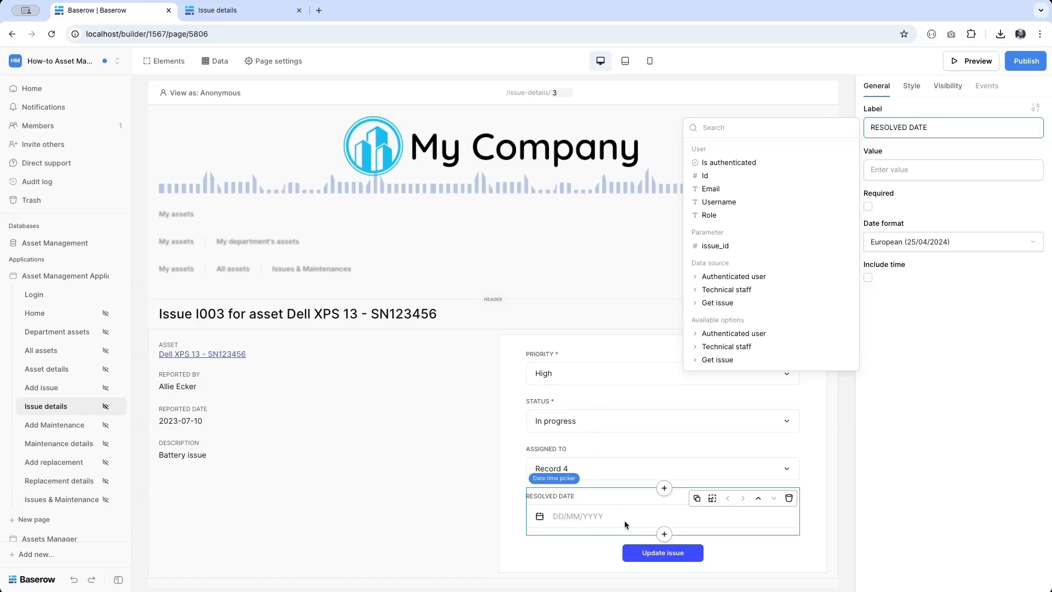
- Add a multiline Data input labelled DESCRIPTION below it and select the whole form
left_click(664, 533)
scroll(478, 385, "down", 5)
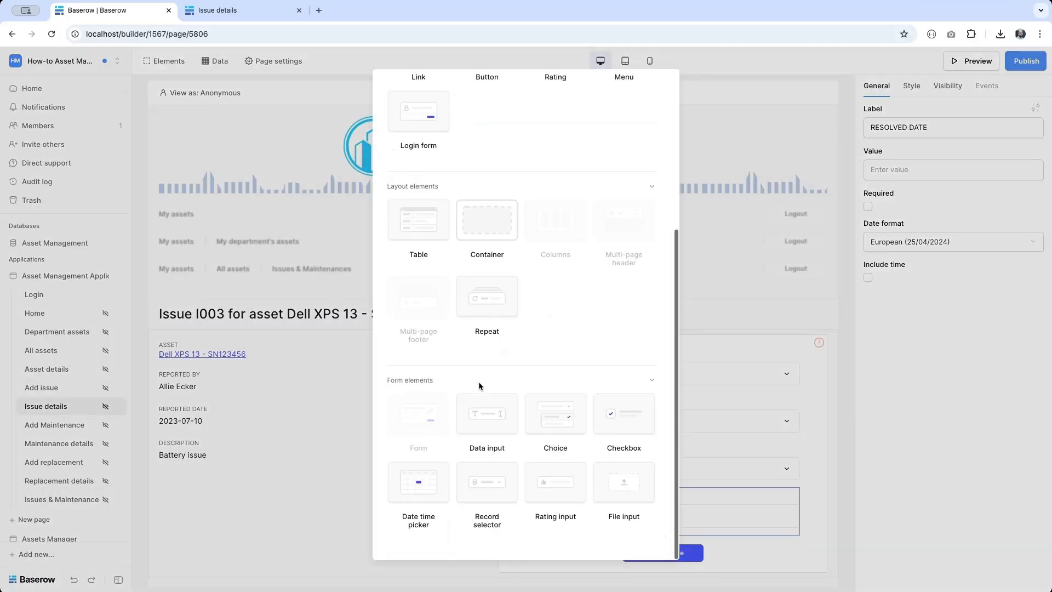
left_click(485, 422)
left_click(942, 126)
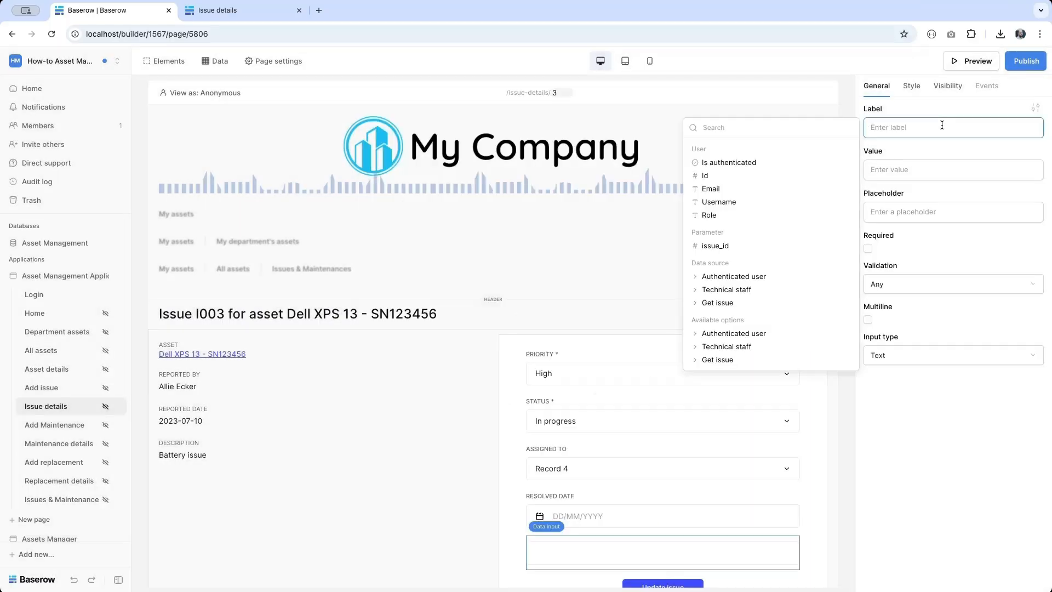
type("DESCRIPTION")
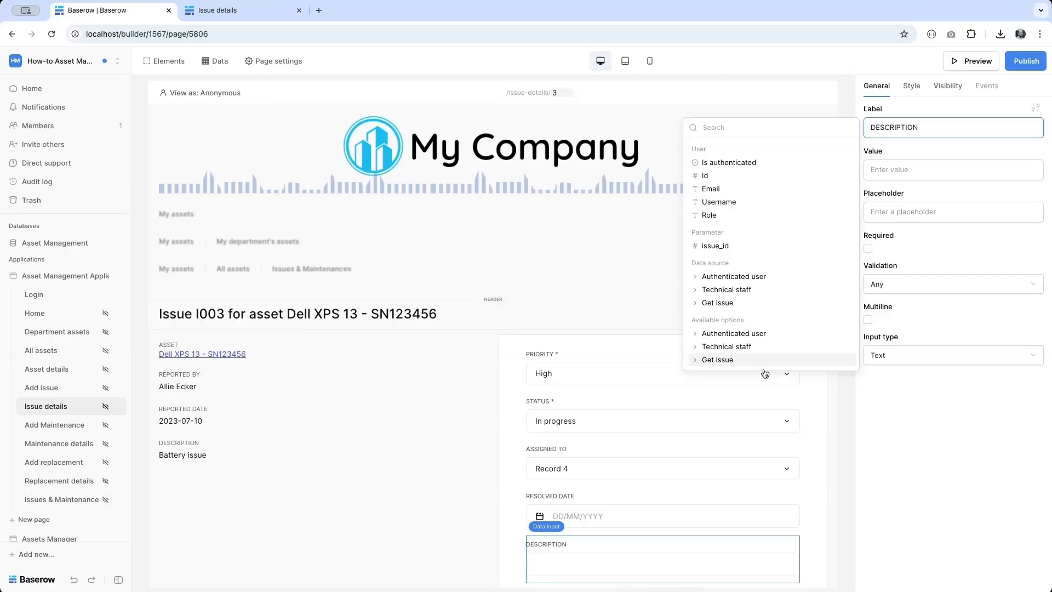
left_click(867, 321)
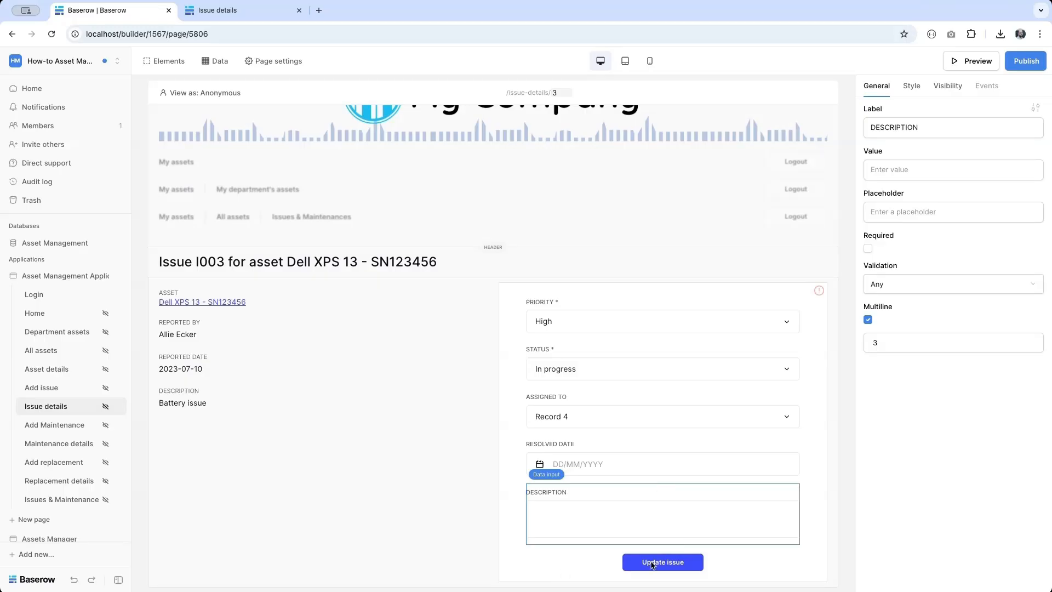
left_click(652, 564)
- Add an on-submit Update row action on Local Baserow's Asset Management Issues table
left_click(986, 85)
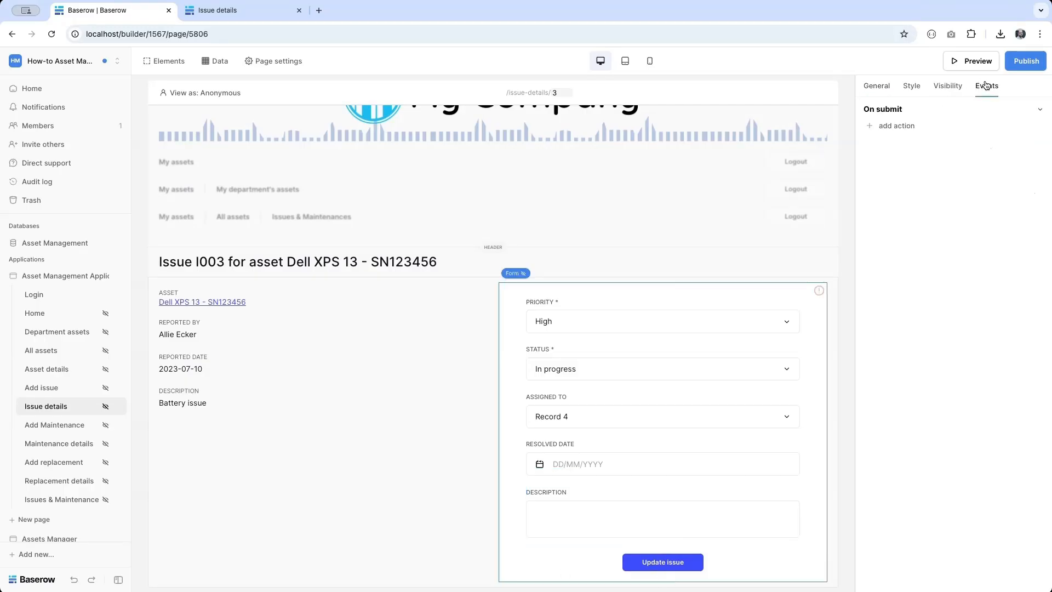
left_click(902, 123)
left_click(918, 140)
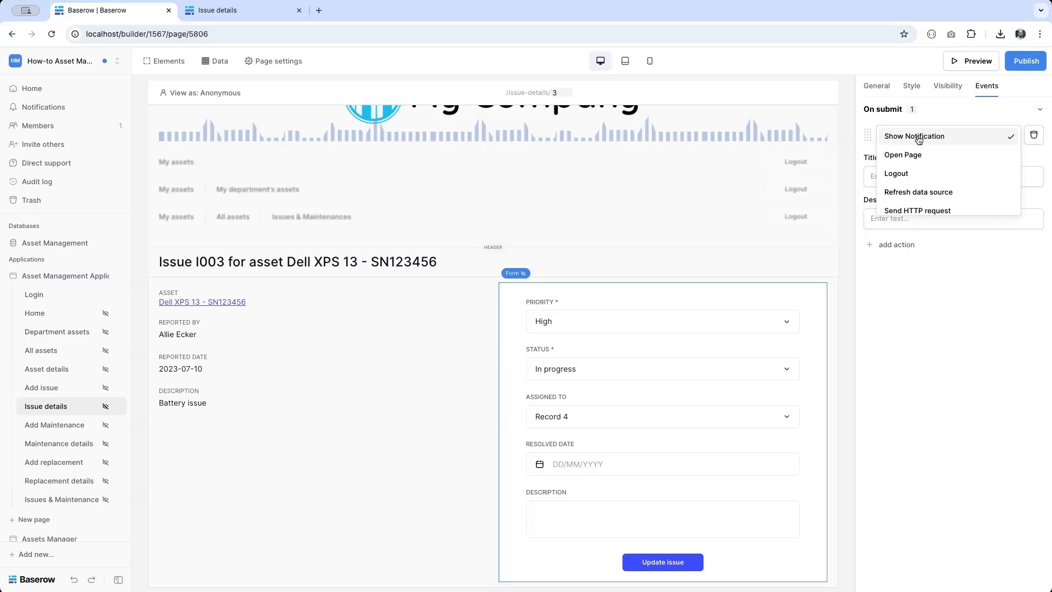
scroll(919, 183, "down", 1)
scroll(919, 183, "down", 1)
left_click(901, 201)
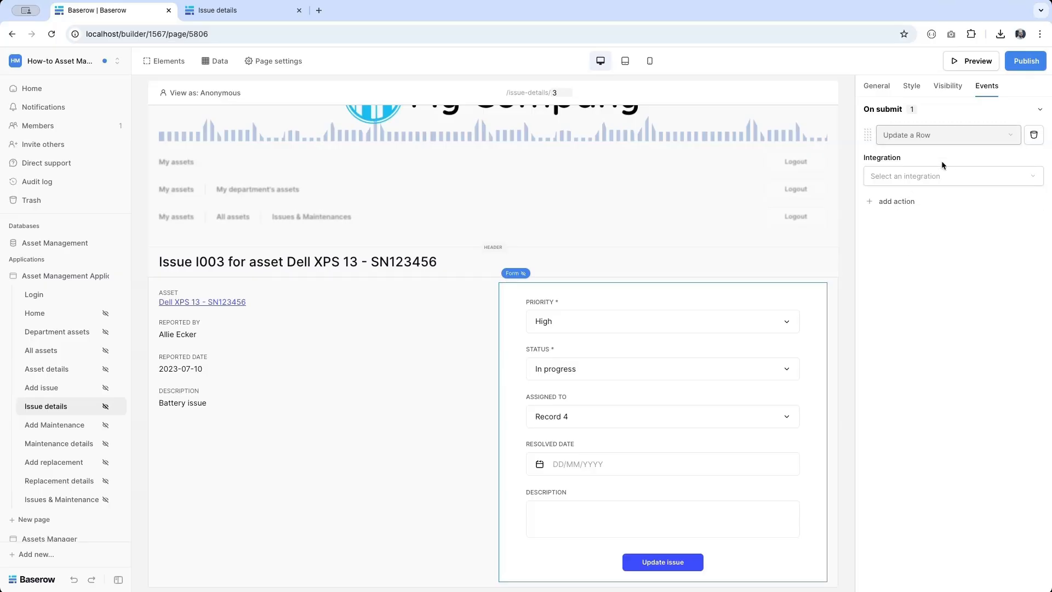
left_click(945, 176)
left_click(925, 201)
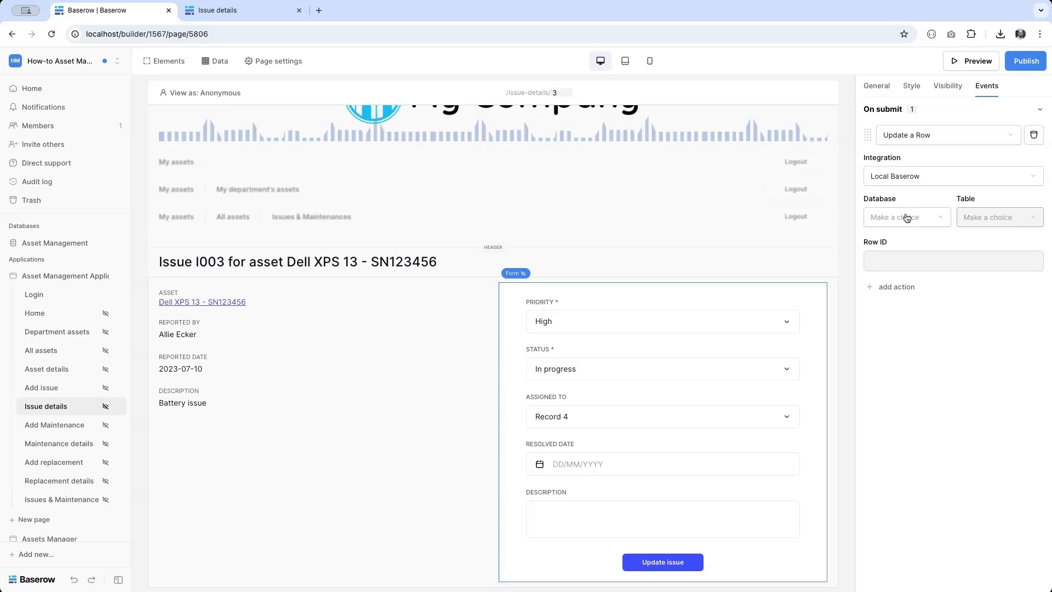
left_click(906, 218)
left_click(907, 218)
left_click(1000, 218)
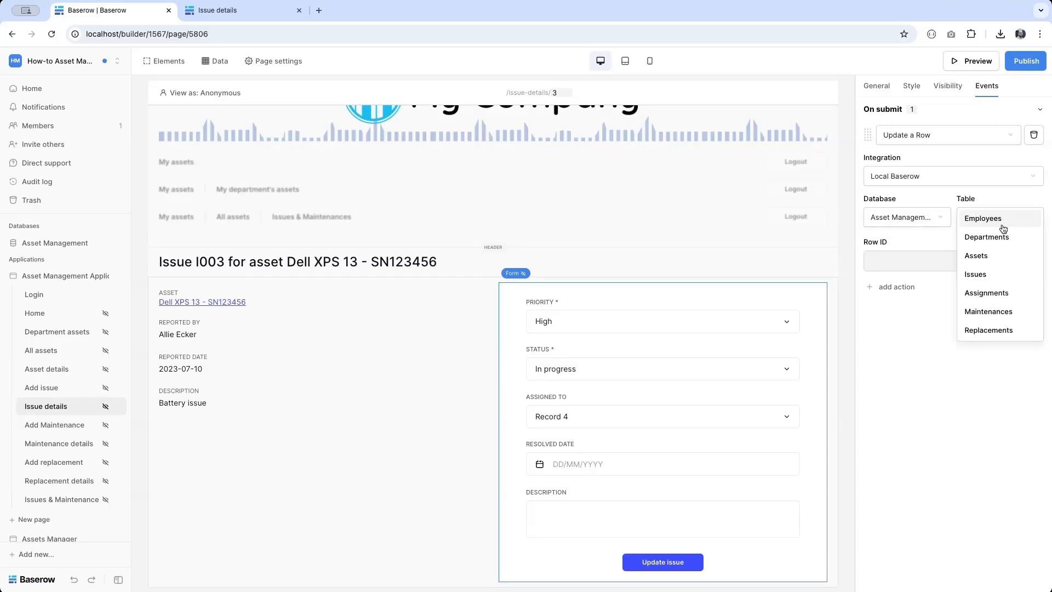
left_click(992, 274)
- Target the row whose id matches Get issue's Id
left_click(949, 261)
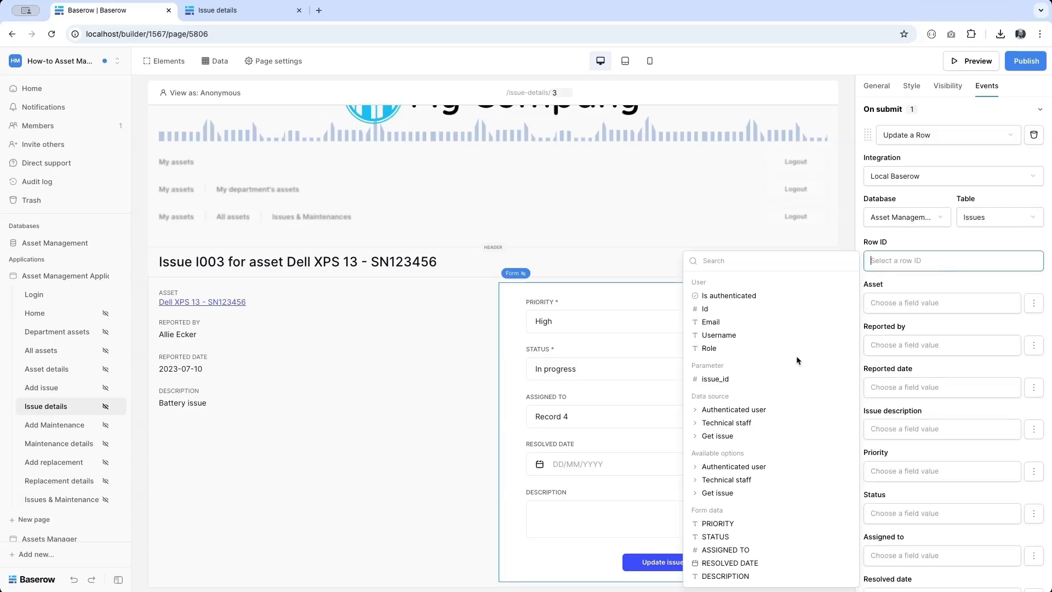
left_click(738, 493)
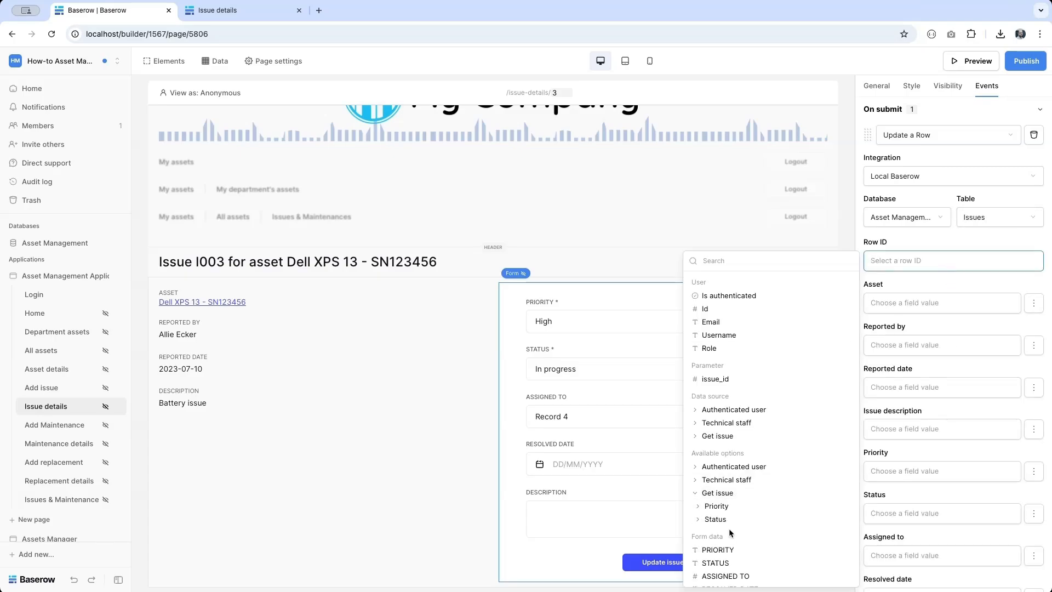
left_click(720, 437)
left_click(708, 449)
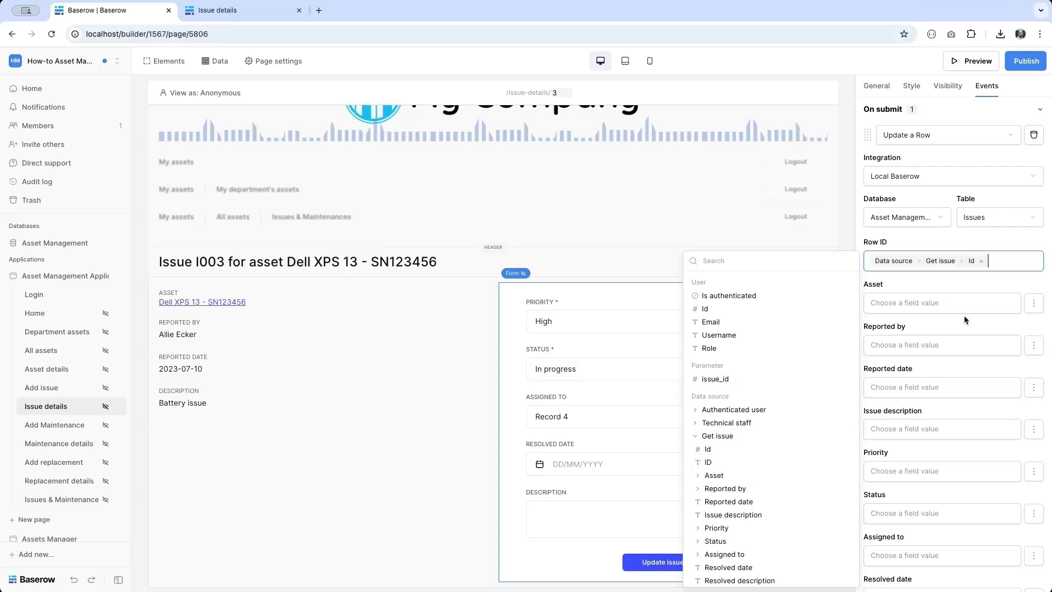
- Leave Asset, Reported by, Reported date and Issue description unchanged by the action
left_click(1034, 303)
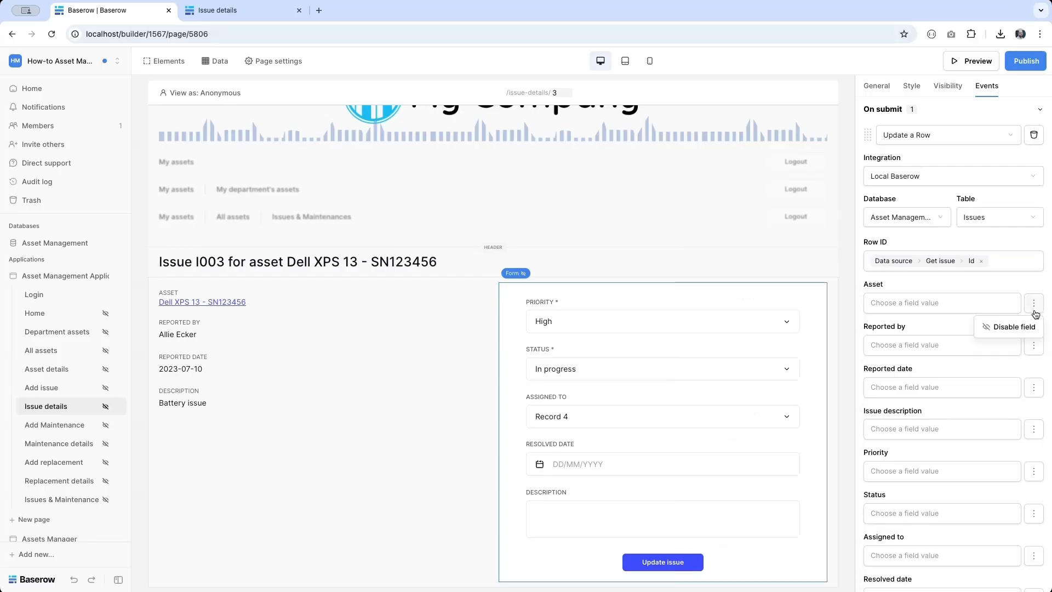
left_click(1025, 327)
left_click(1038, 352)
left_click(1006, 369)
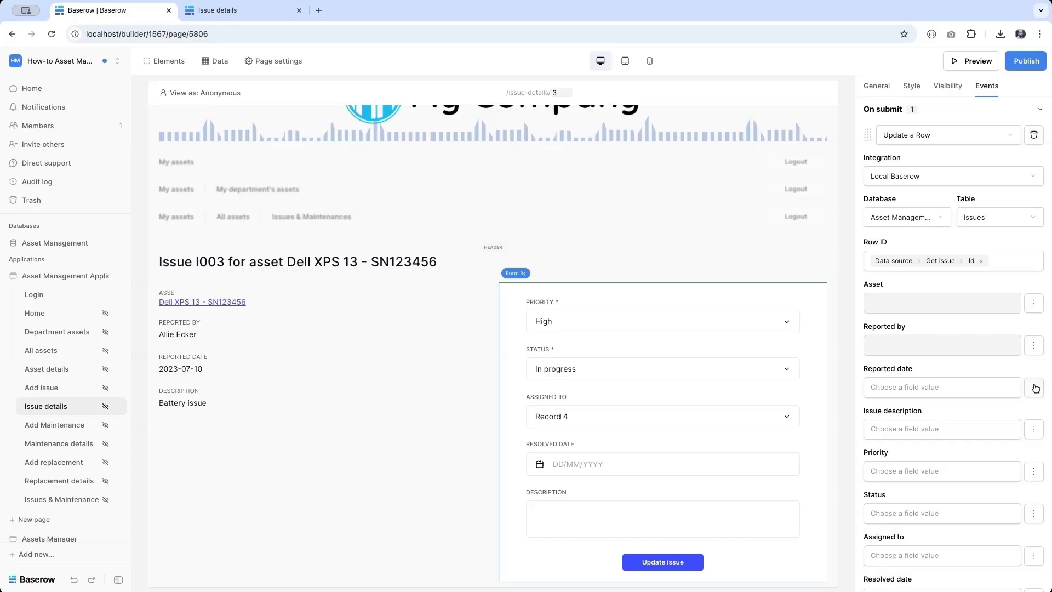
left_click(1034, 388)
left_click(1006, 411)
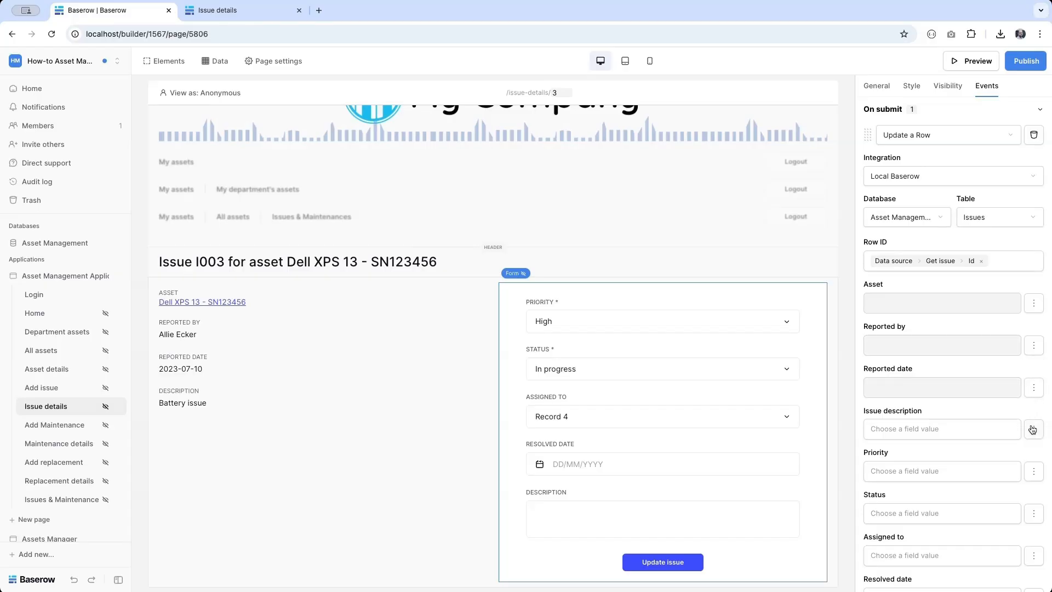
left_click(1033, 429)
left_click(1024, 449)
- Fill Priority, Status, Assigned to, Resolved date and Resolved description from the matching form inputs
scroll(1024, 448, "down", 3)
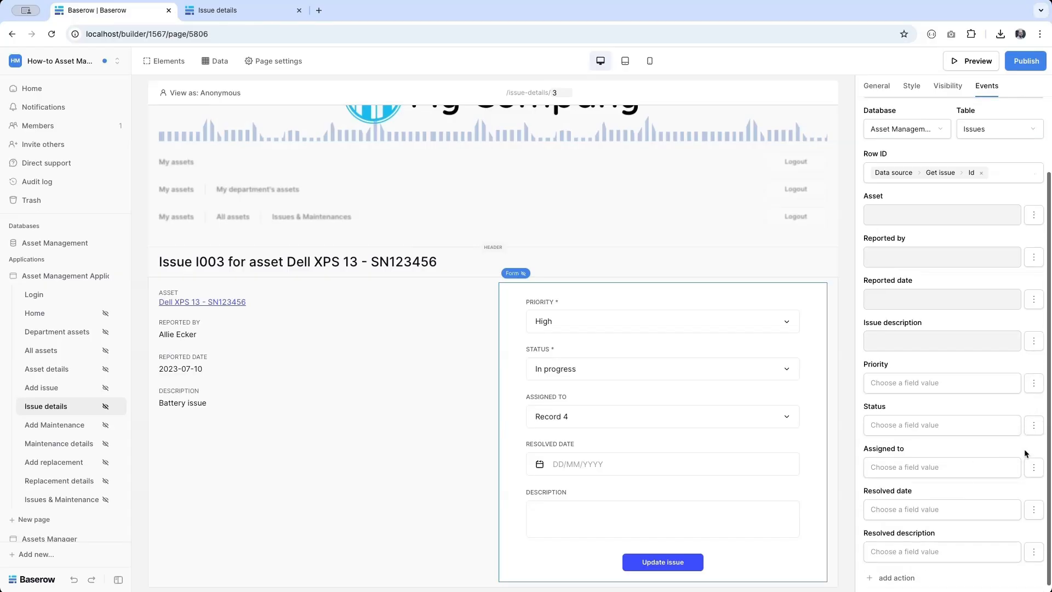
left_click(887, 375)
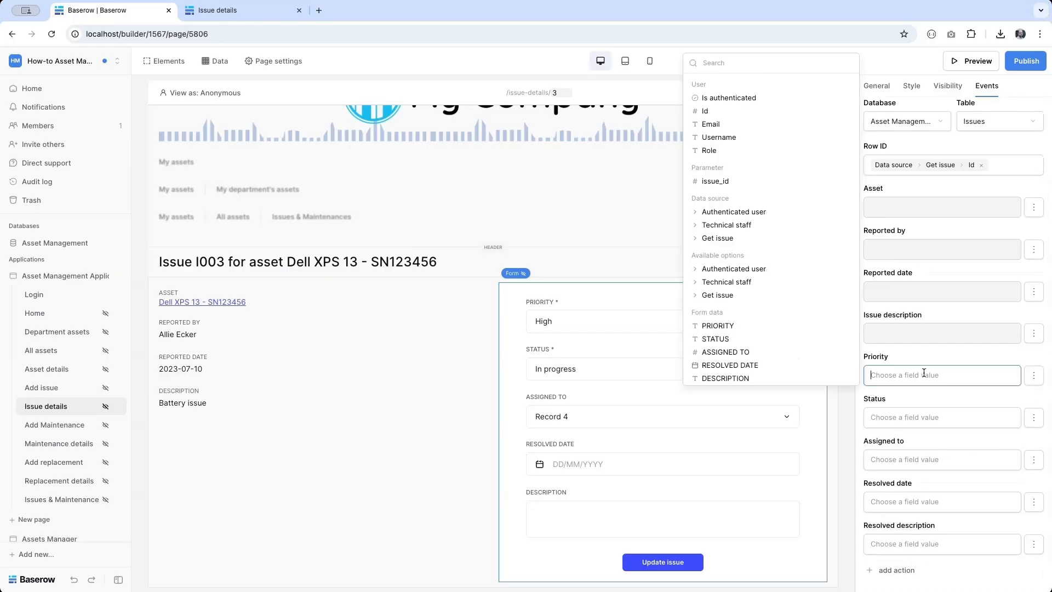
left_click(735, 327)
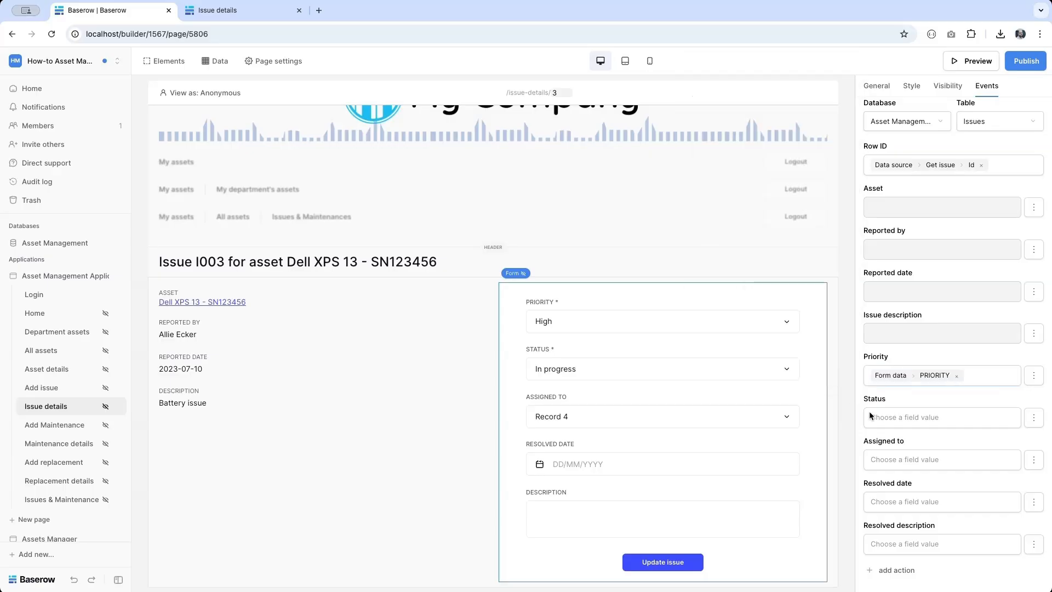
left_click(885, 418)
left_click(794, 378)
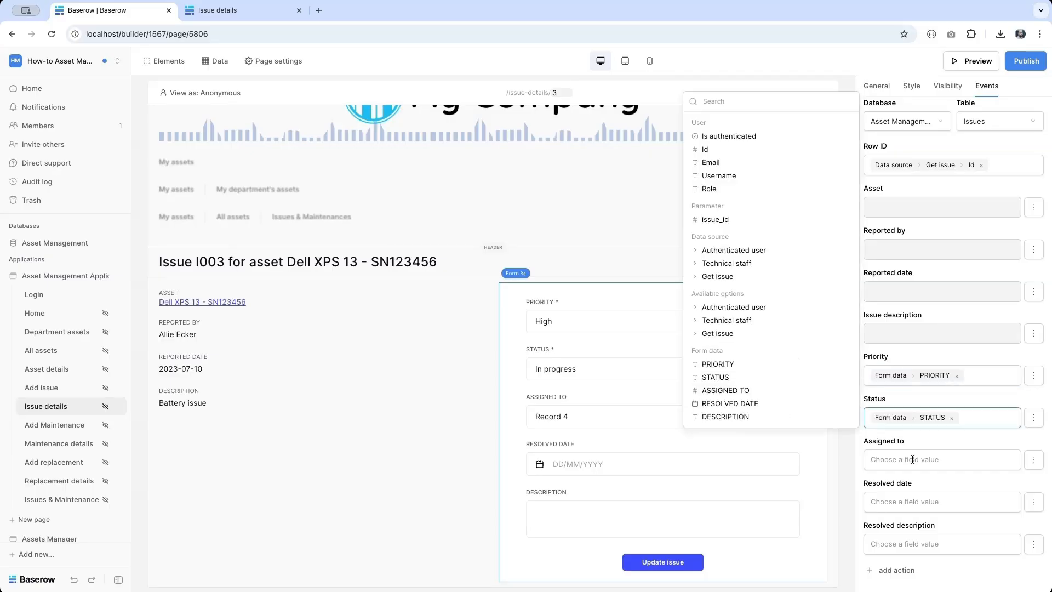
left_click(912, 459)
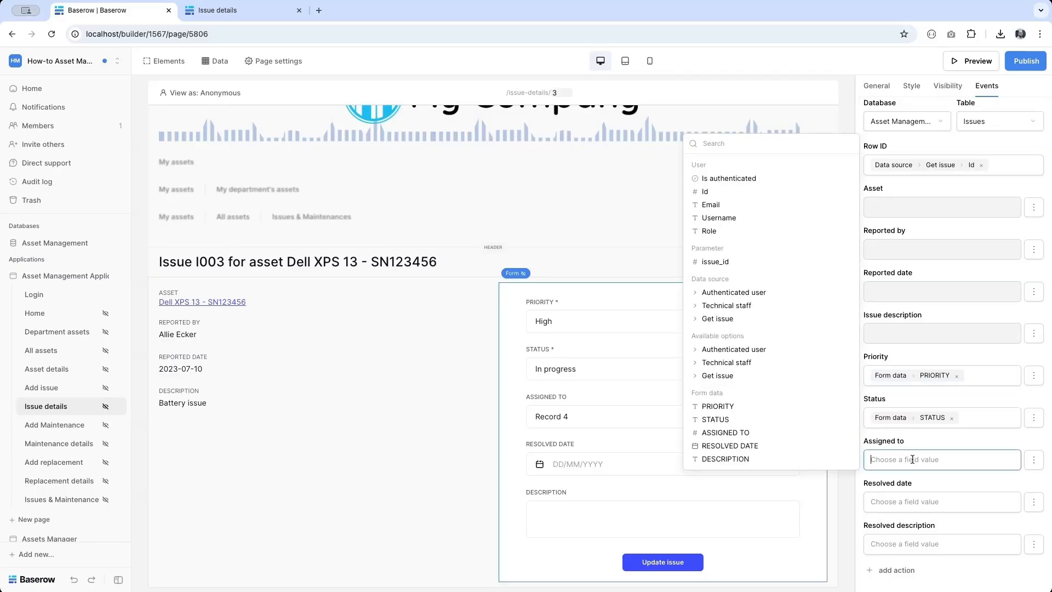
left_click(778, 433)
left_click(886, 502)
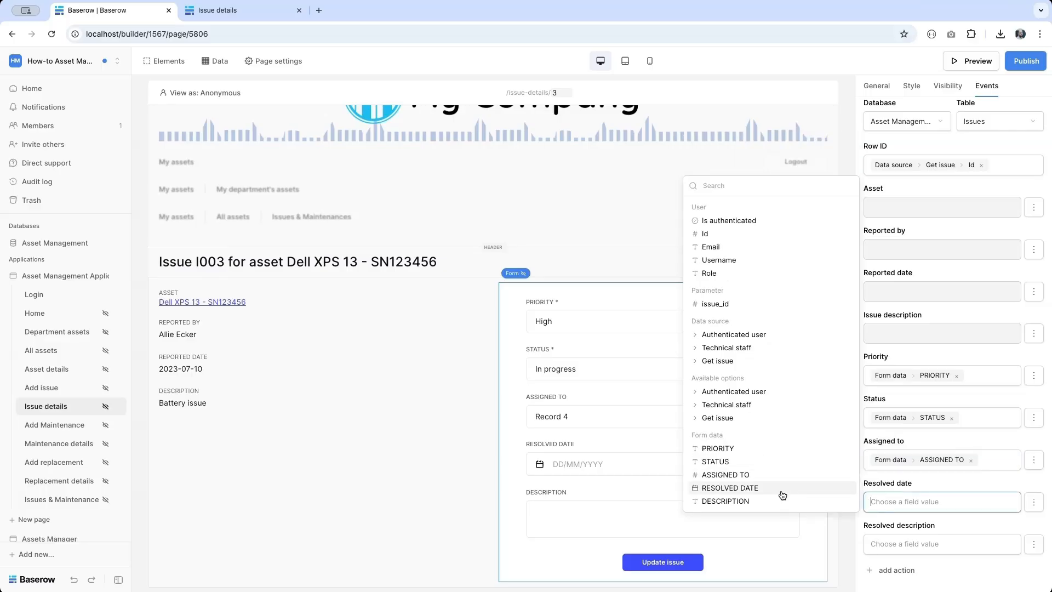
left_click(805, 488)
left_click(905, 548)
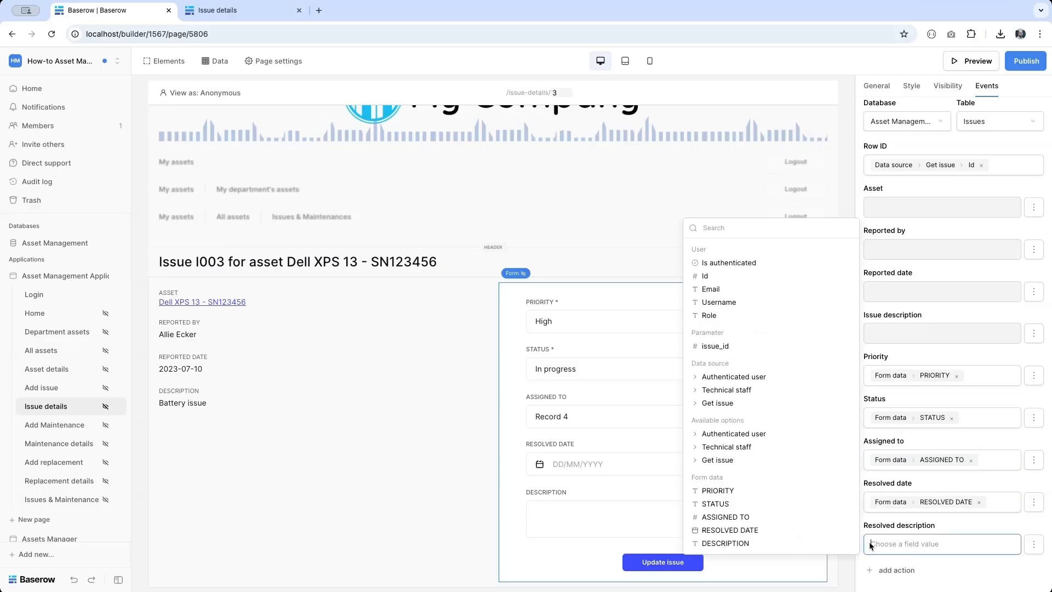
left_click(789, 542)
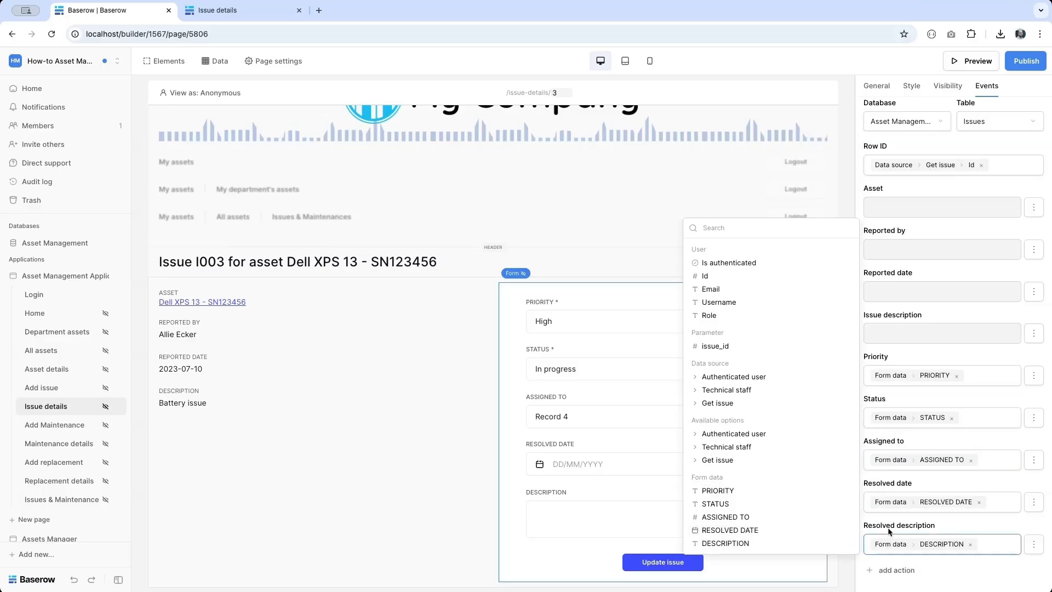
- Add an Open page action to Issues & Maintenance after the update, then republish the app
left_click(897, 570)
left_click(911, 463)
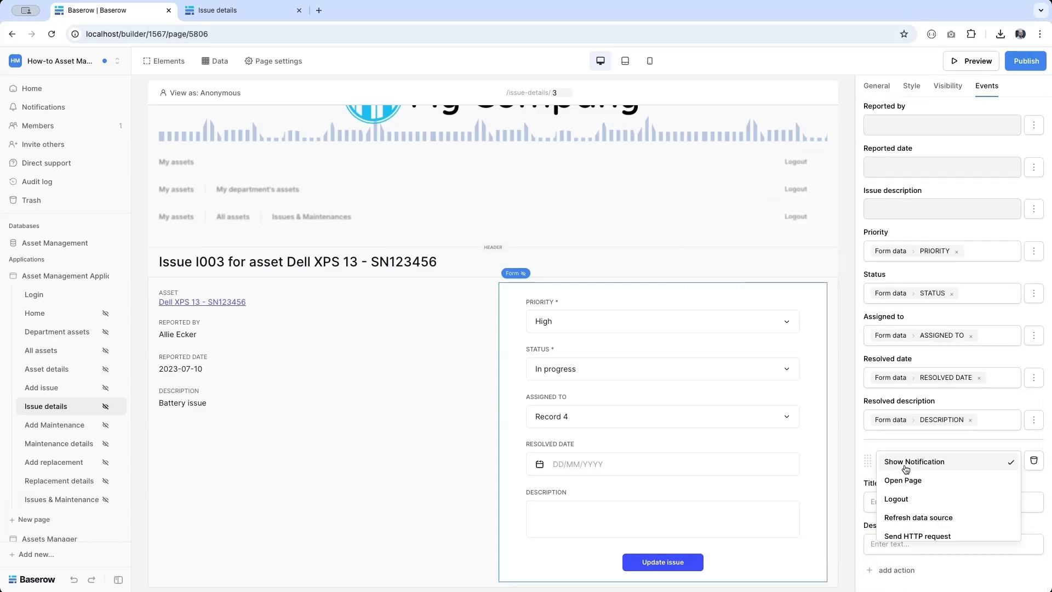
left_click(906, 479)
left_click(915, 503)
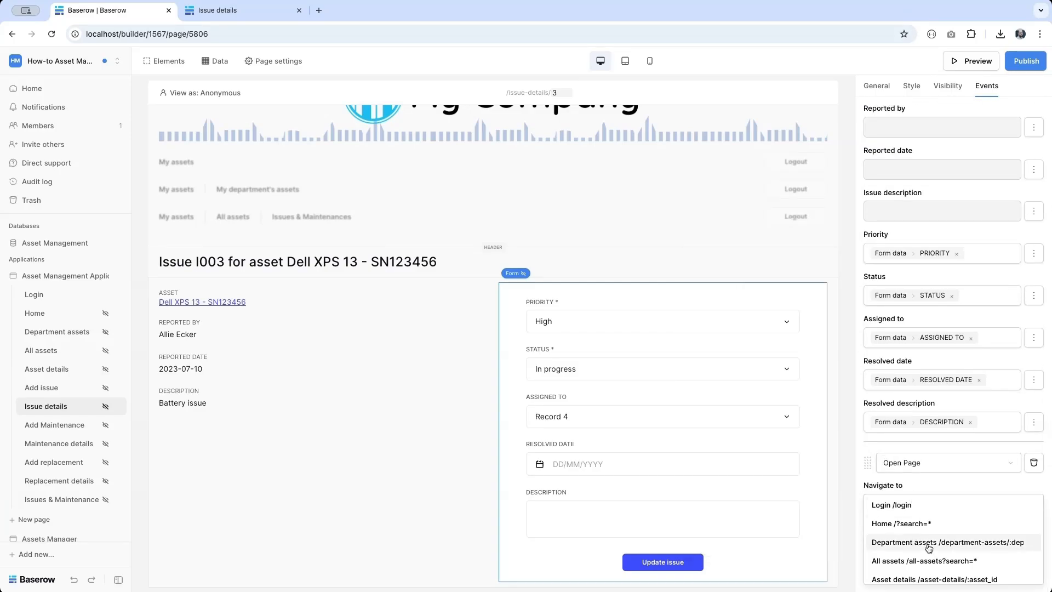
scroll(926, 545, "down", 3)
scroll(915, 567, "down", 3)
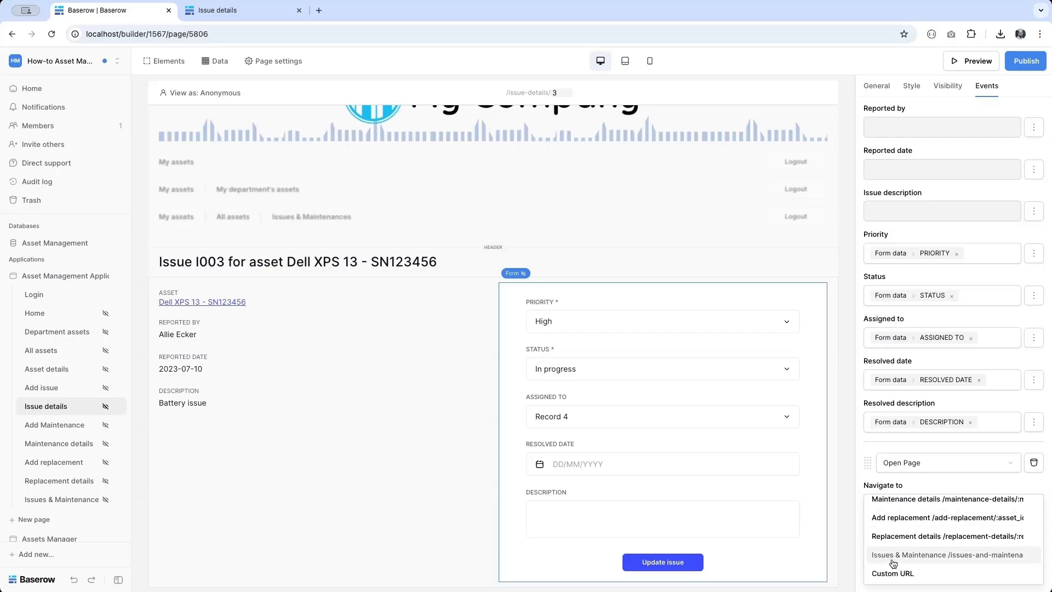
left_click(897, 564)
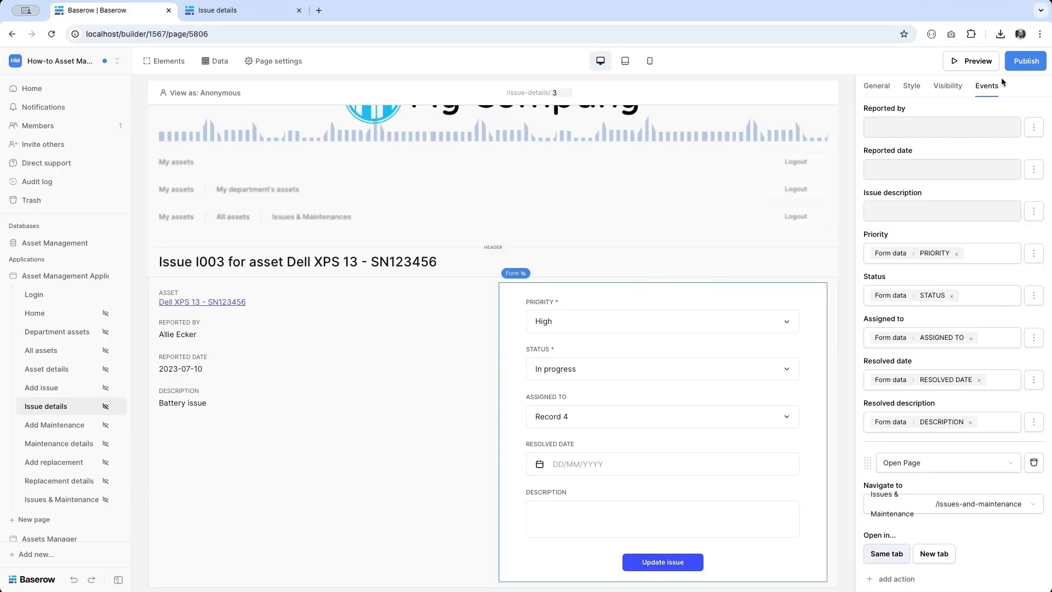
left_click(1026, 60)
left_click(666, 213)
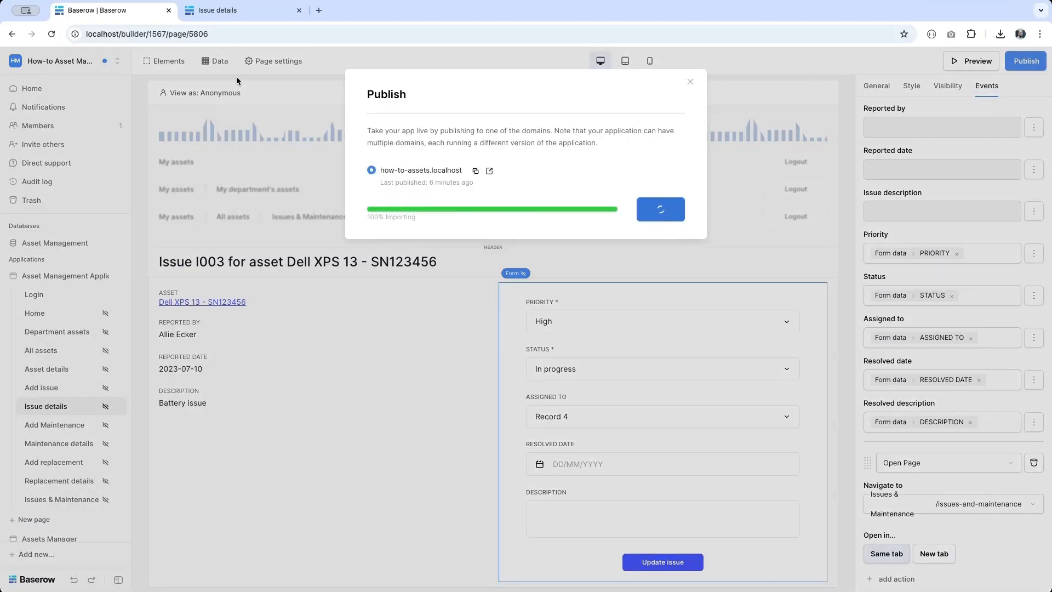
- Reload the published app tab and log out
left_click(219, 10)
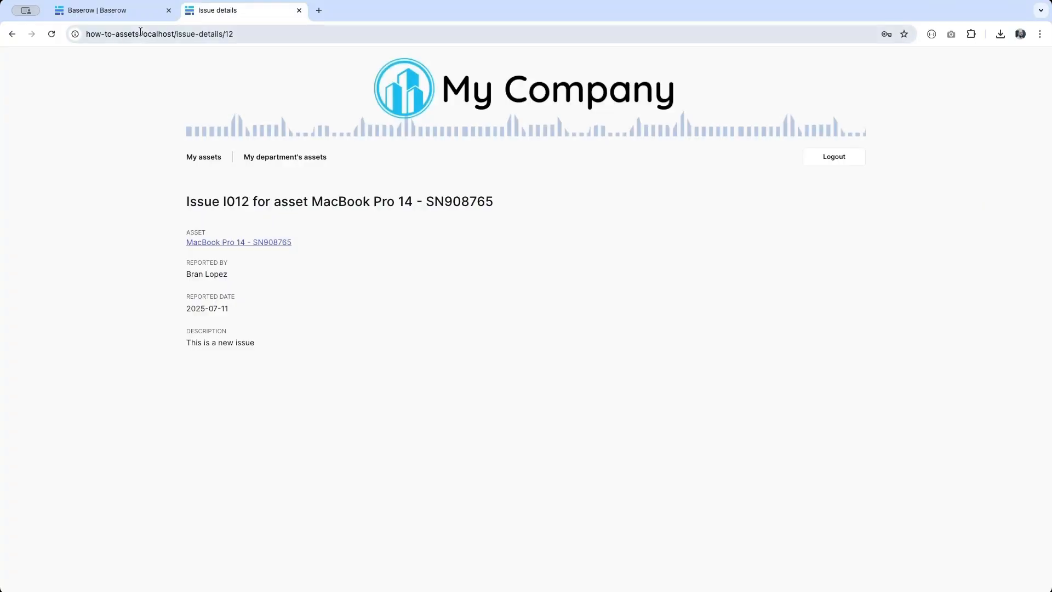
left_click(51, 34)
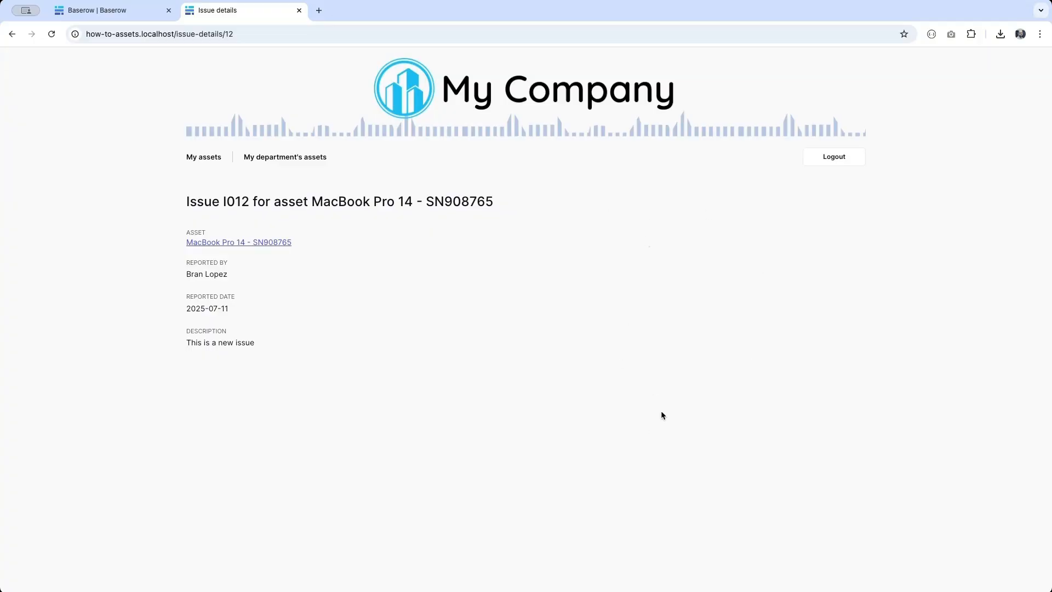
left_click(830, 157)
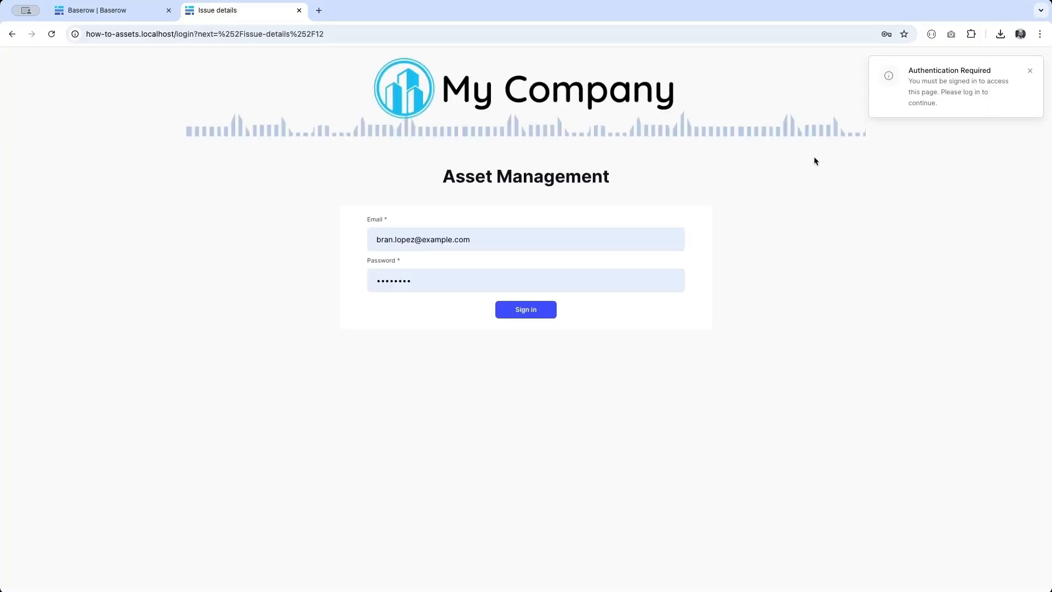
- Sign in with another staff member's email address
left_click(404, 245)
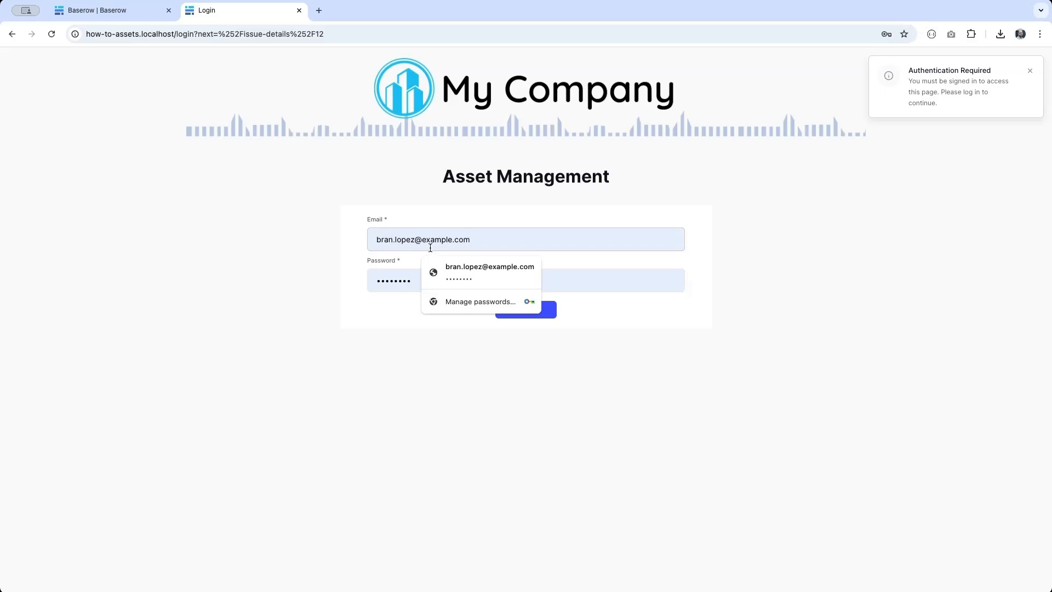
double_click(413, 239)
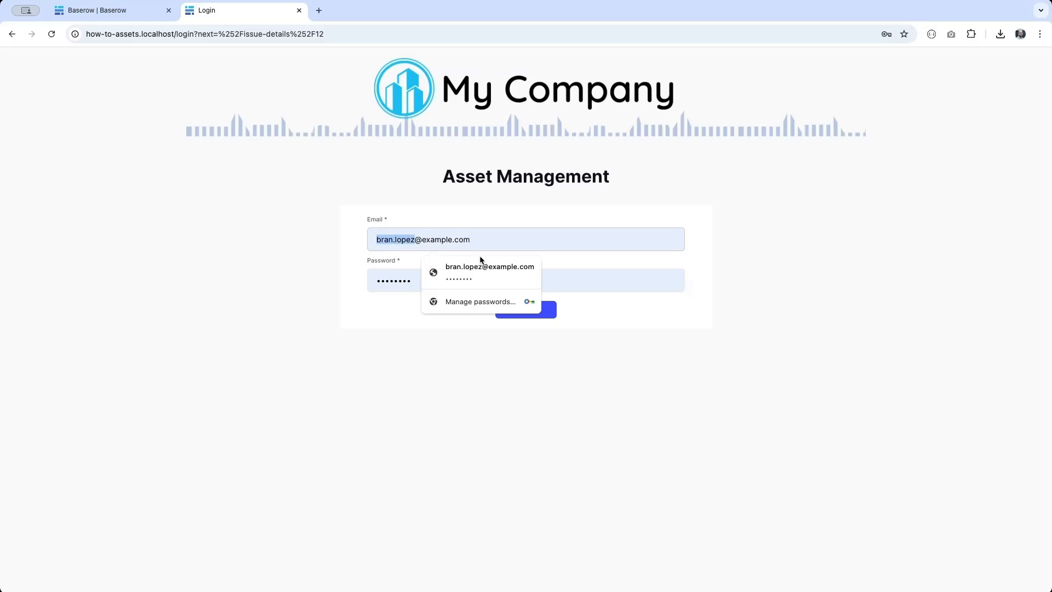
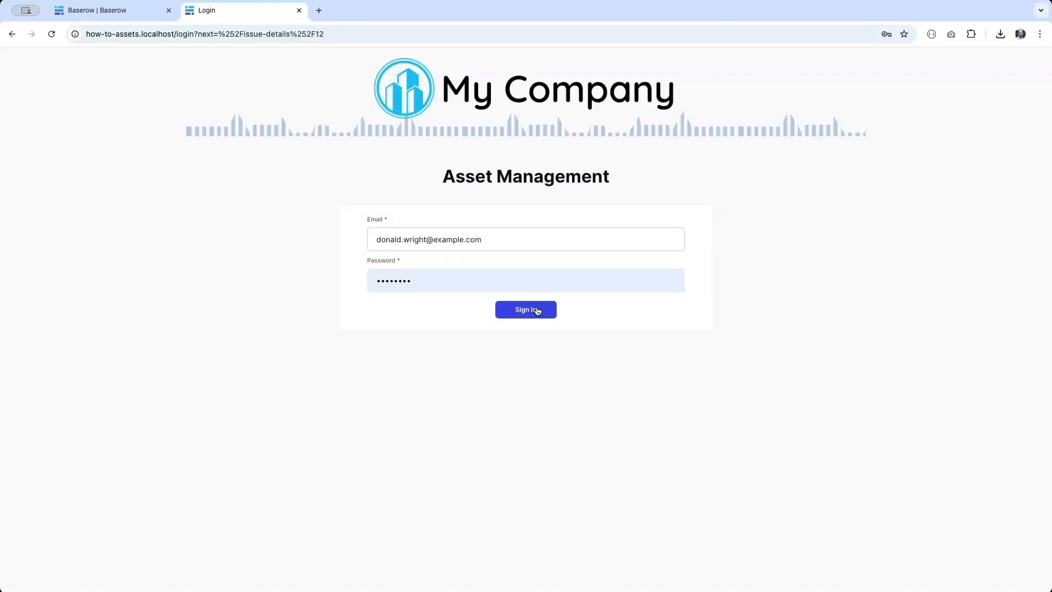
left_click(530, 311)
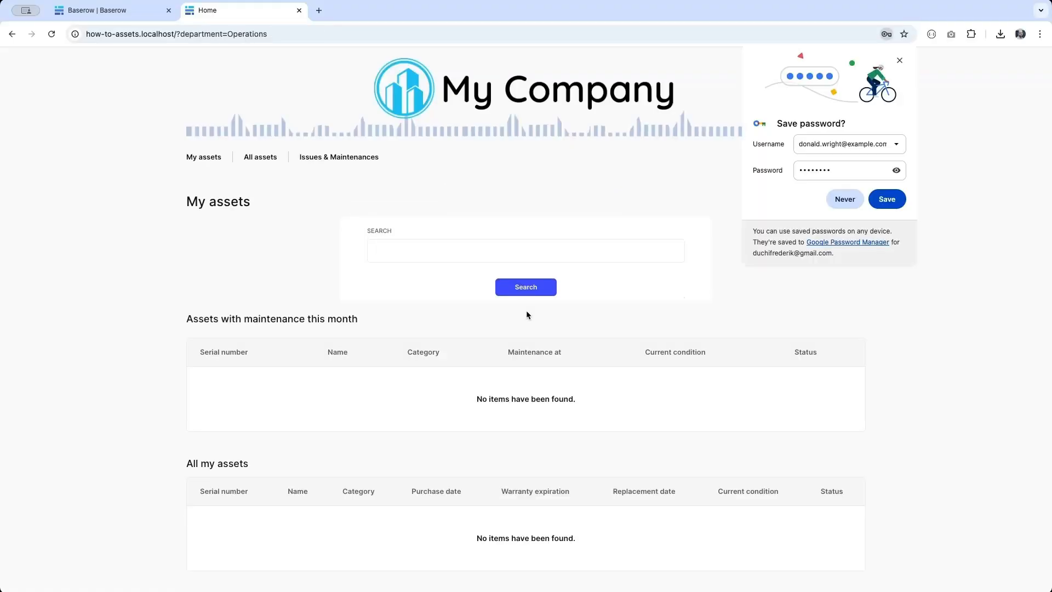
- Update issue I012 to High priority, In progress, assigned to the first listed technician
left_click(331, 157)
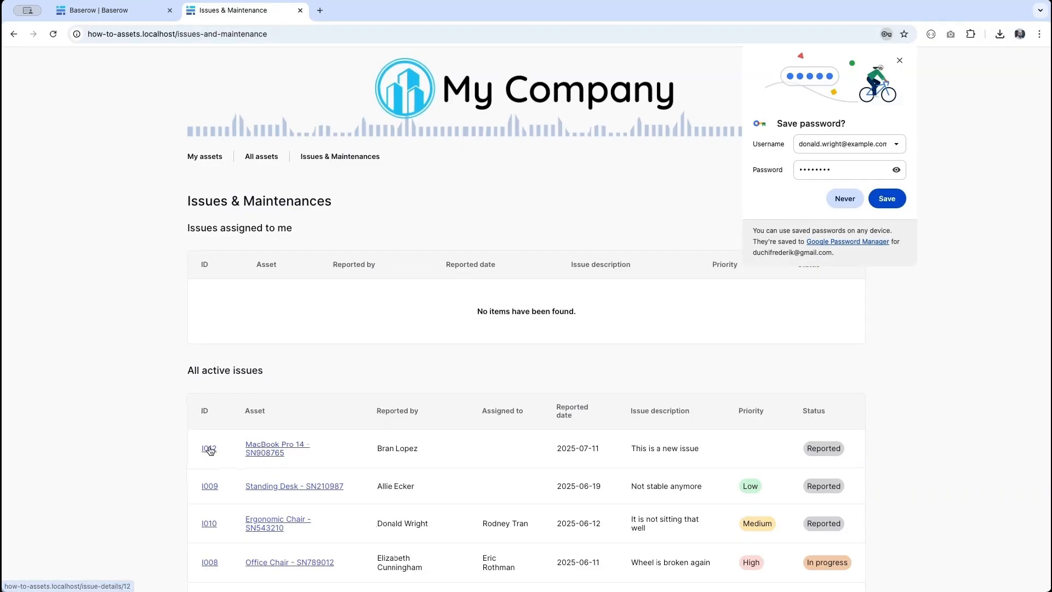
left_click(210, 448)
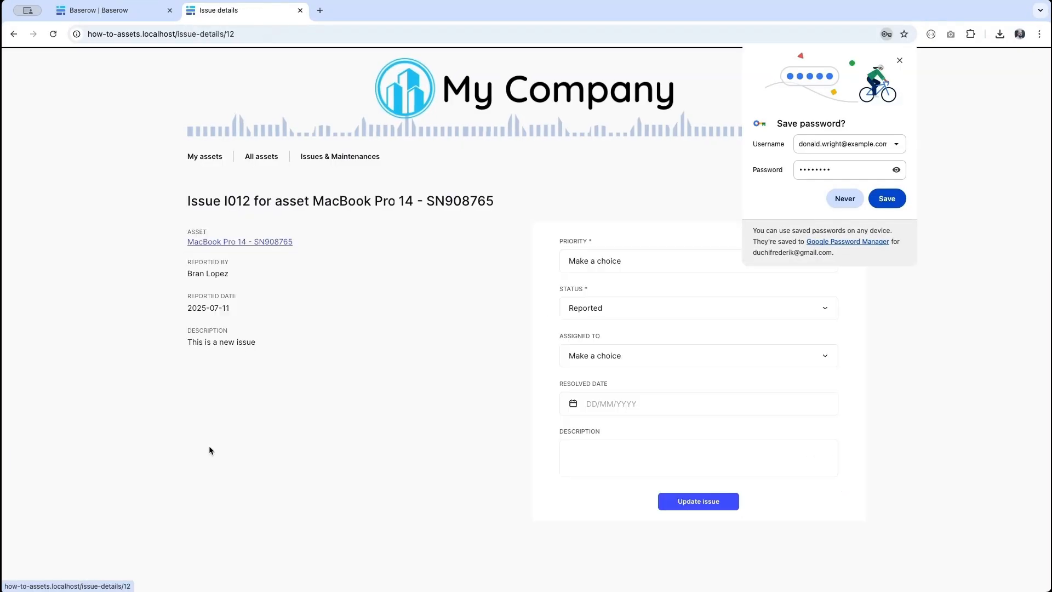
left_click(881, 200)
left_click(676, 259)
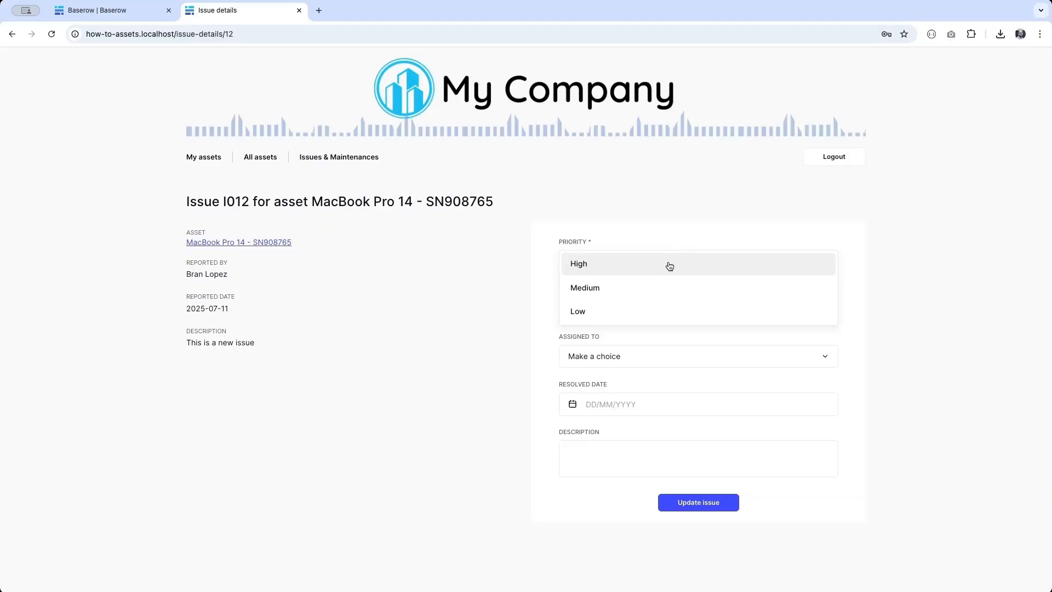
left_click(669, 264)
left_click(656, 312)
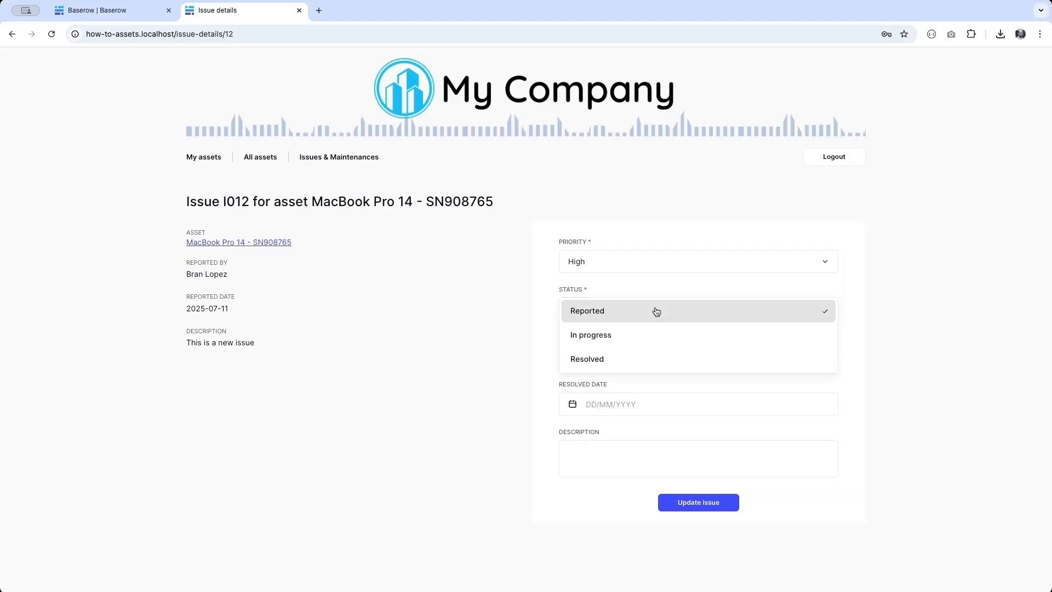
left_click(641, 335)
left_click(617, 355)
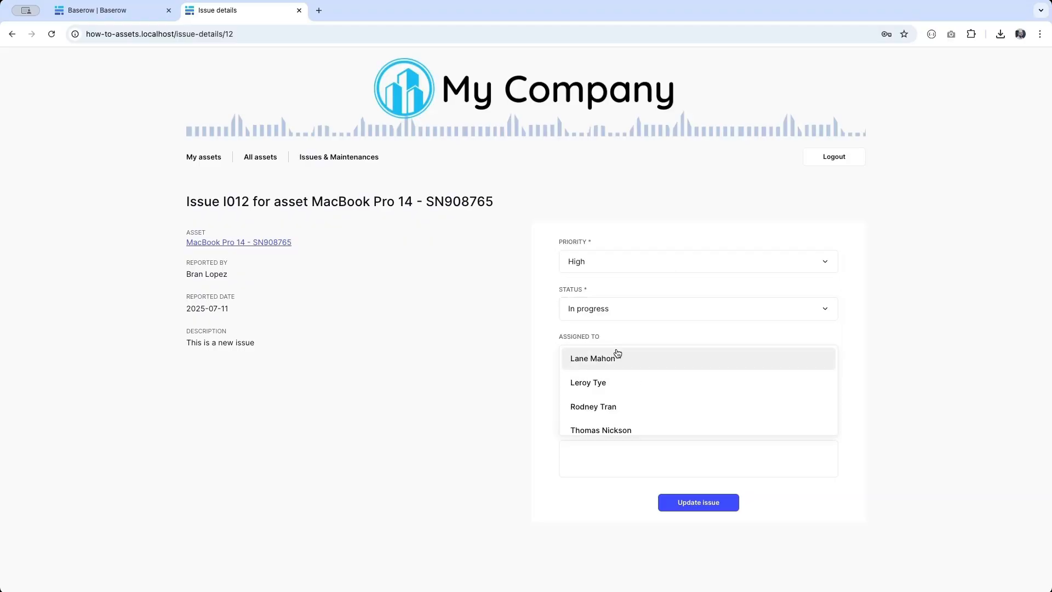
left_click(612, 363)
left_click(688, 501)
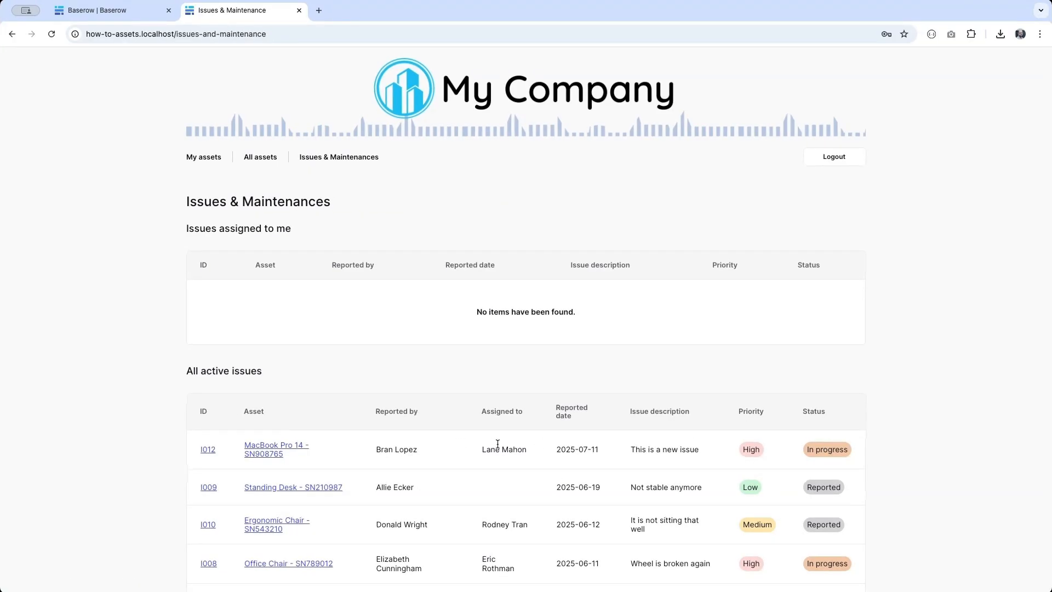
- Update issue I012 to Resolved with resolved date 11 July 2025 and description 'Fix'
left_click(207, 451)
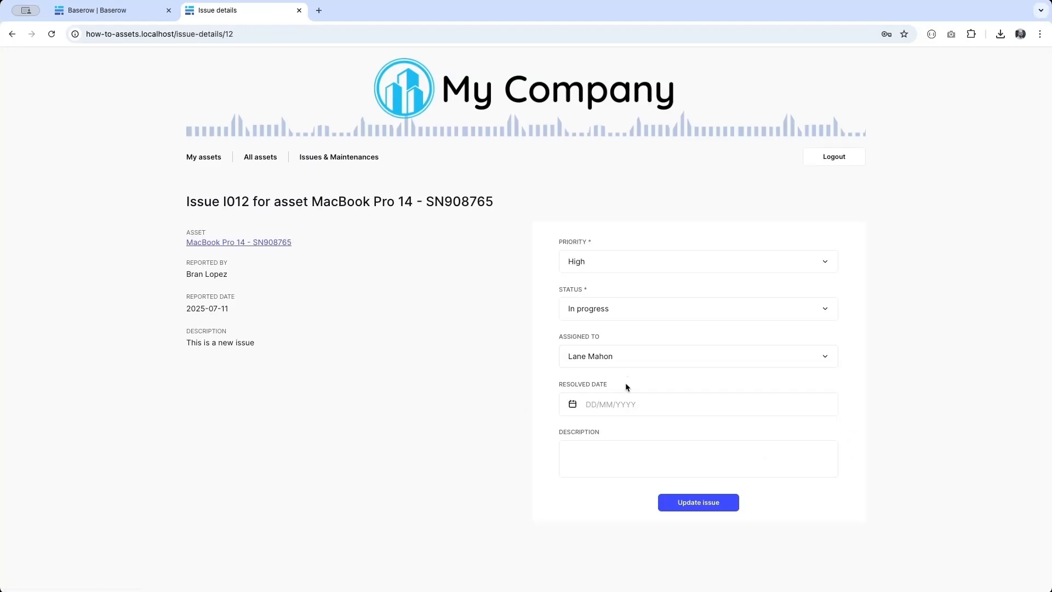
left_click(600, 309)
left_click(592, 358)
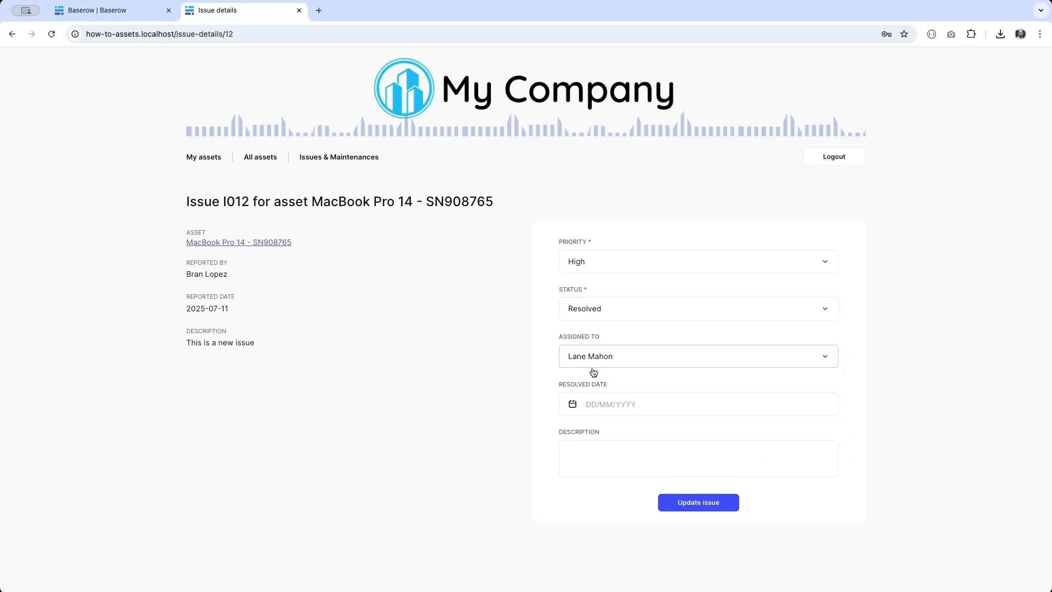
left_click(594, 405)
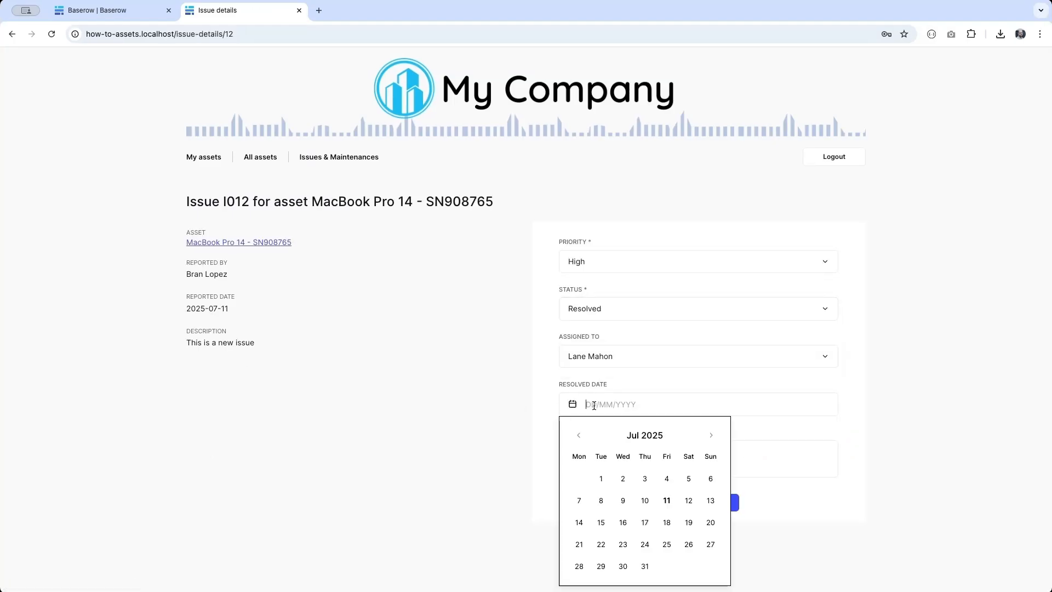
left_click(667, 501)
left_click(793, 455)
type("Fixed")
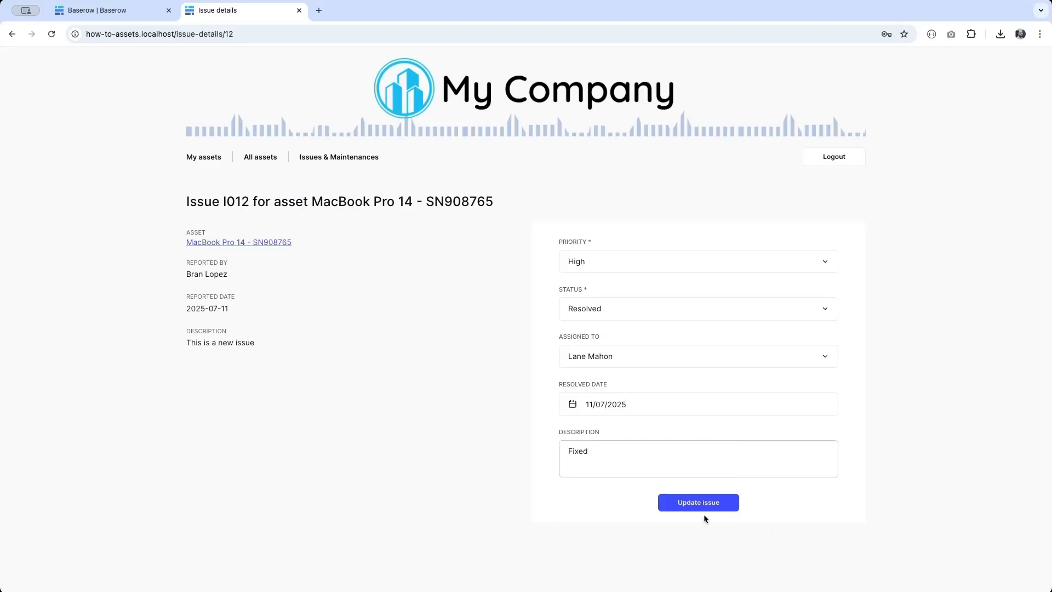
left_click(692, 502)
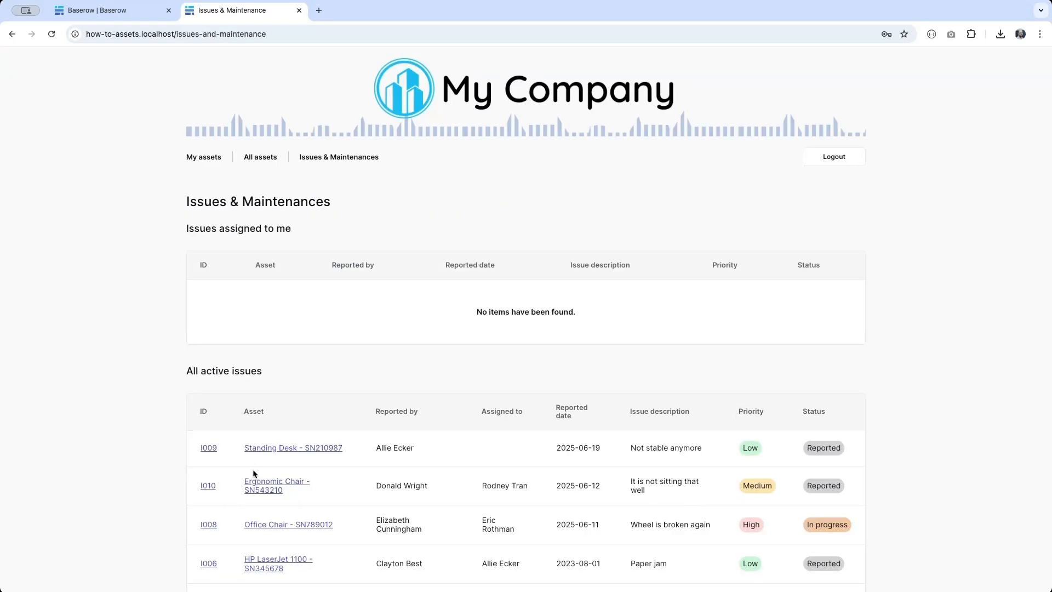
- Check that I012 left the active issues list, then return to the builder and close Publish
scroll(285, 491, "down", 5)
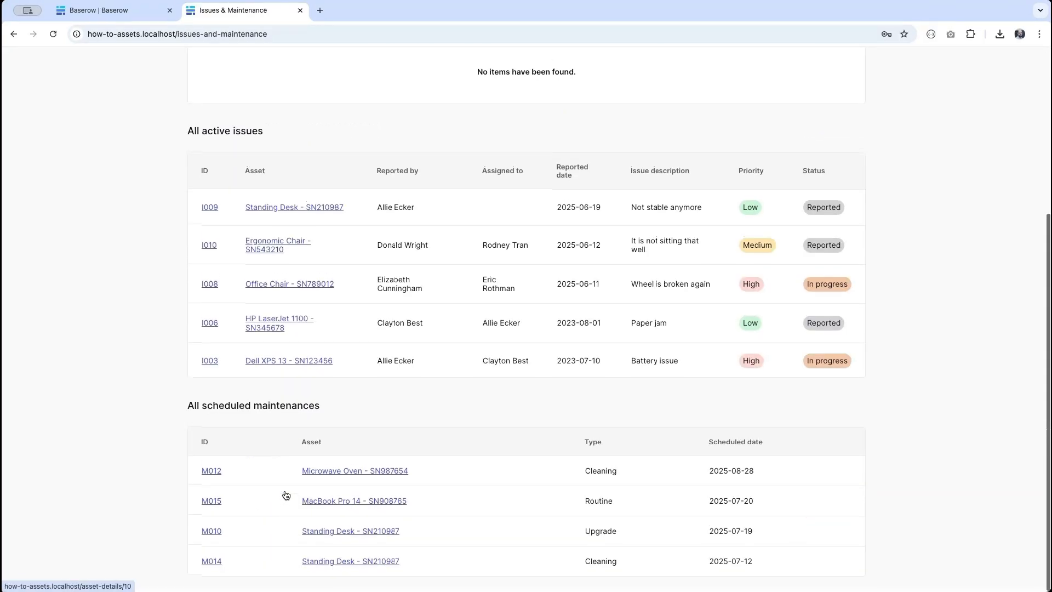
scroll(284, 490, "up", 1)
scroll(284, 489, "up", 3)
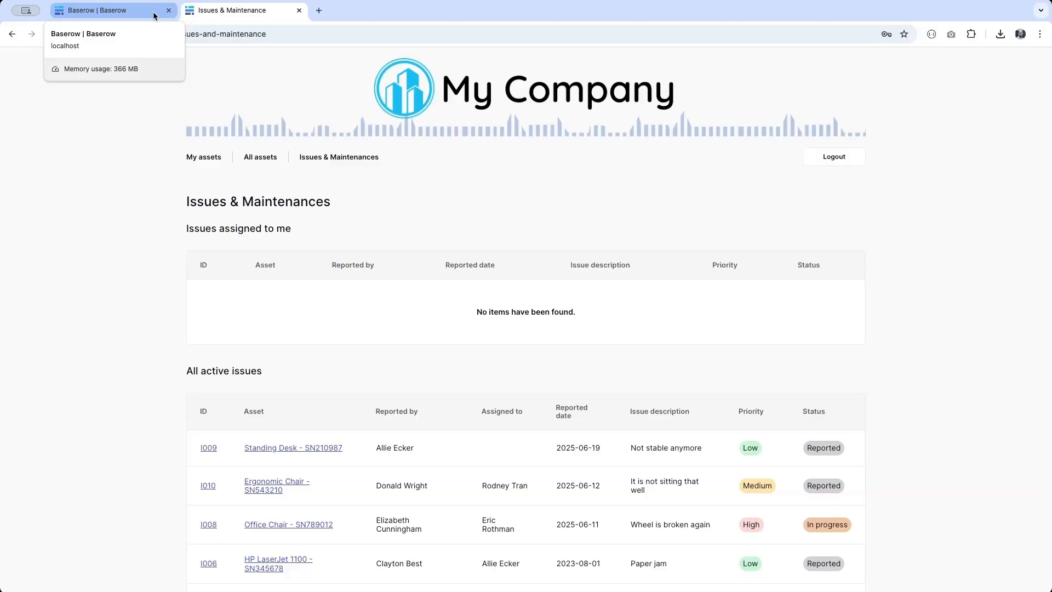
left_click(137, 12)
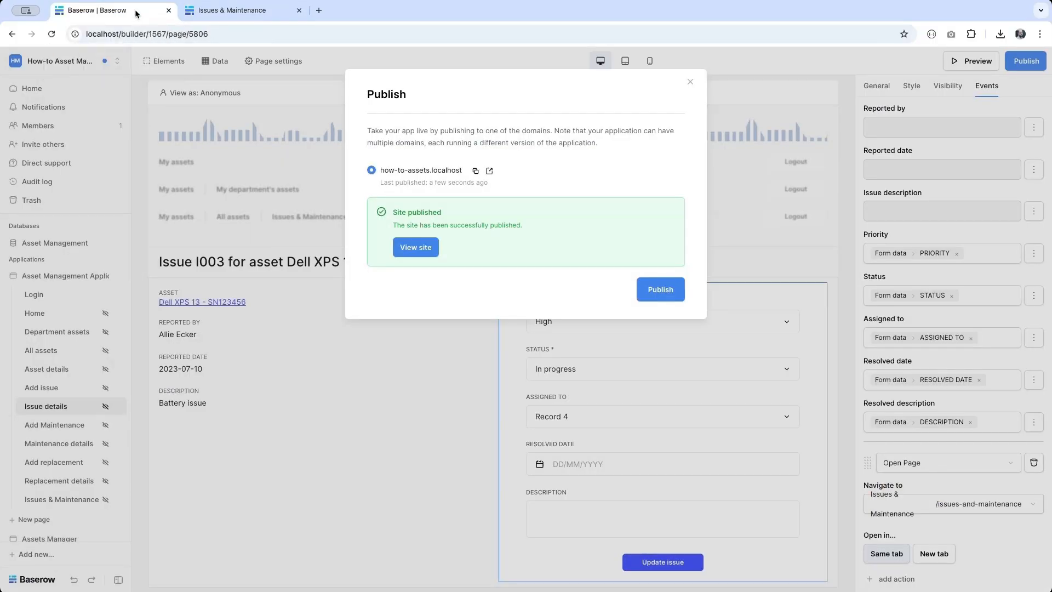
left_click(261, 461)
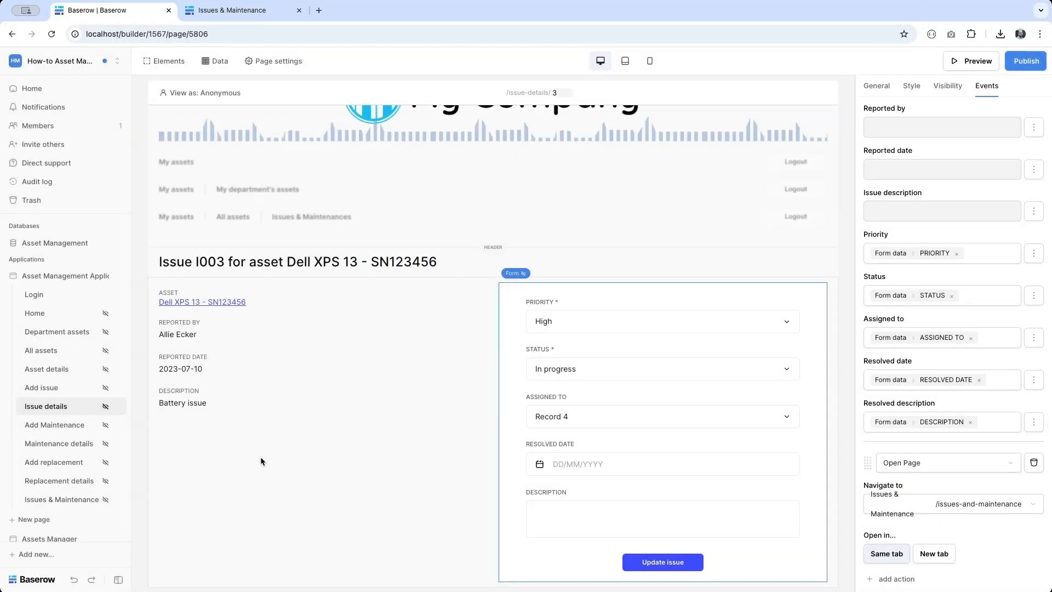